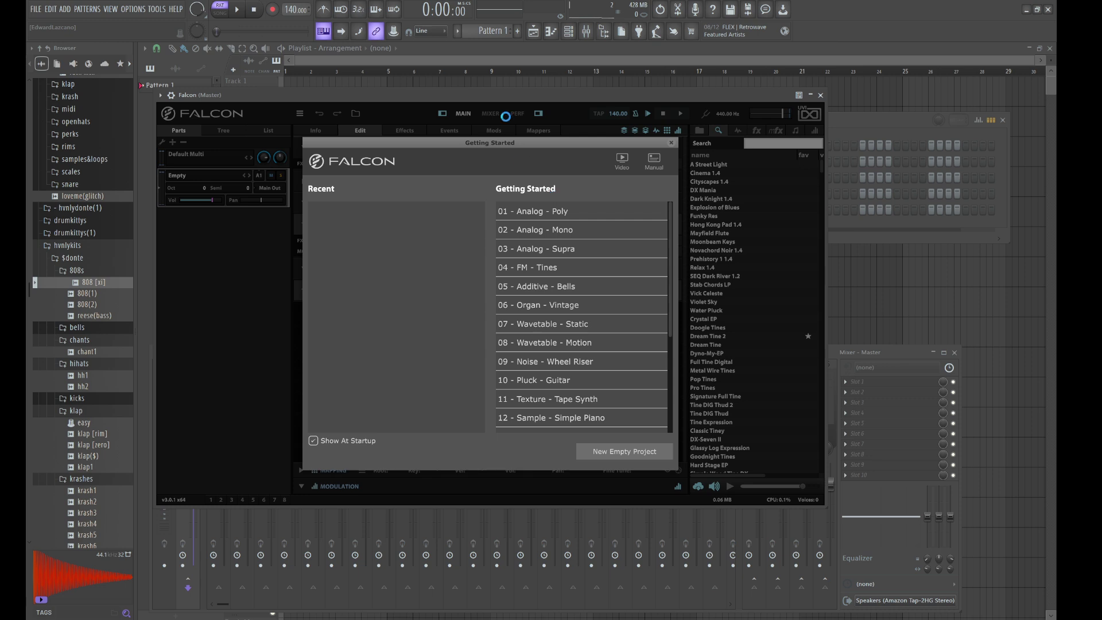
Dismiss Falcon's Getting Started window and load the 76 Stage EP preset from the FM Tines library's Darker Emulations folder.
{"action": "left_click", "coordinate": [671, 143]}
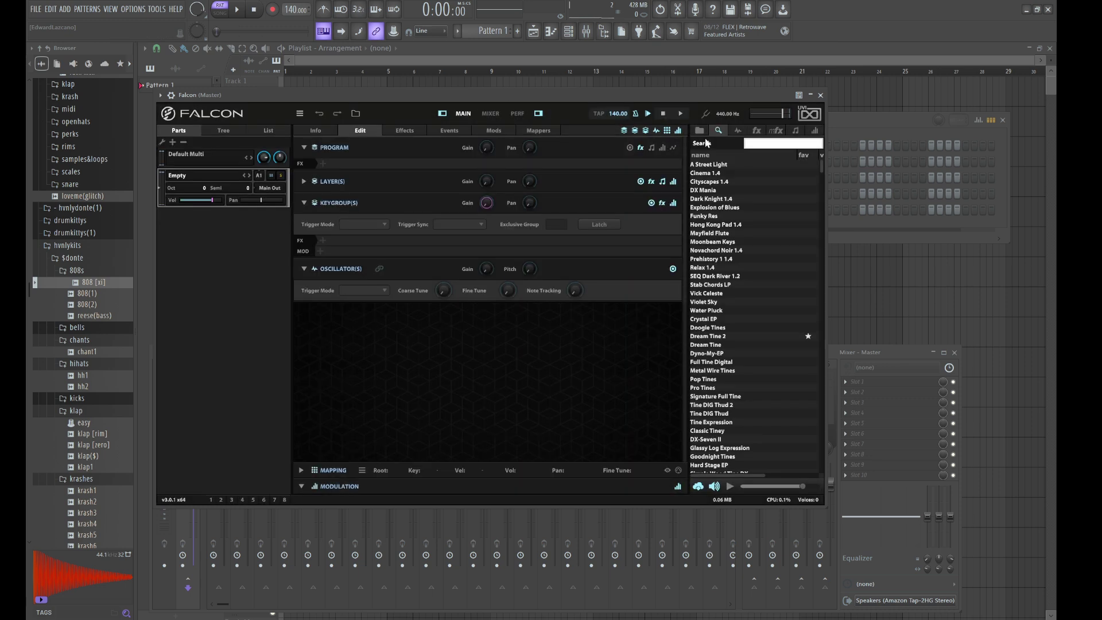
{"action": "left_click", "coordinate": [702, 132]}
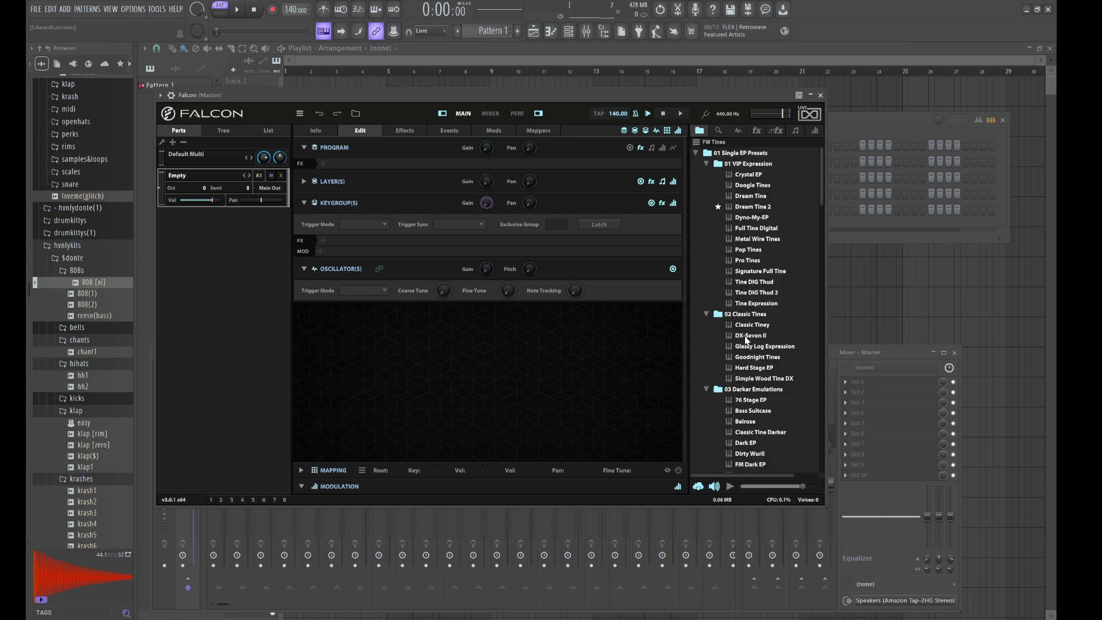
{"action": "left_click", "coordinate": [753, 402]}
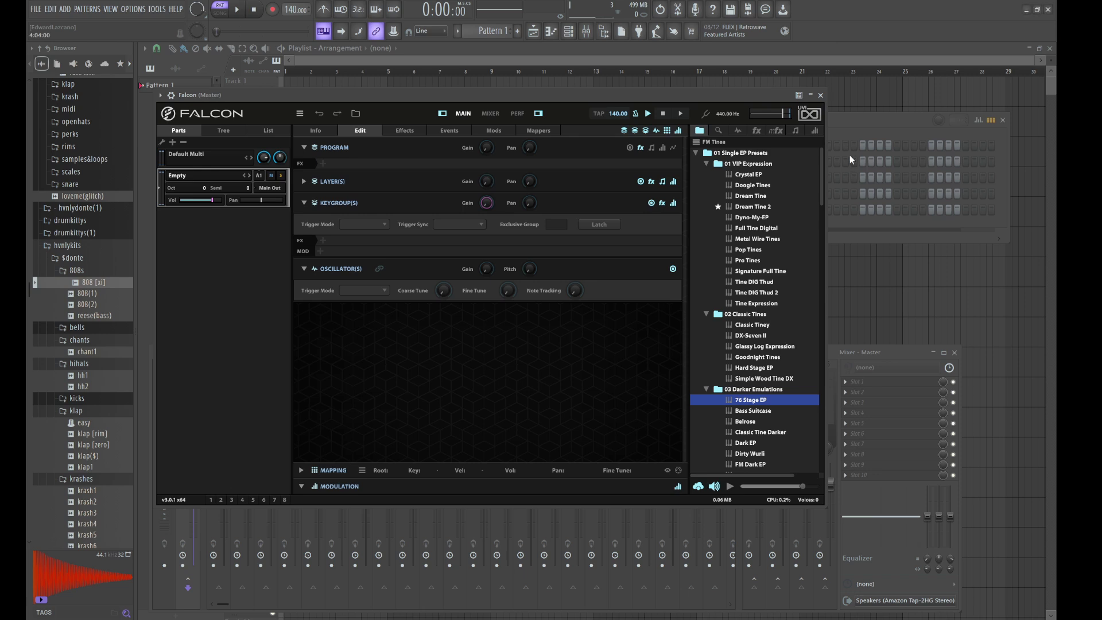
Open the Falcon channel's piano roll and draw a one-bar chord of F#5, A5, C#6, E6 and G#6 at bar 1.
{"action": "left_click", "coordinate": [846, 119]}
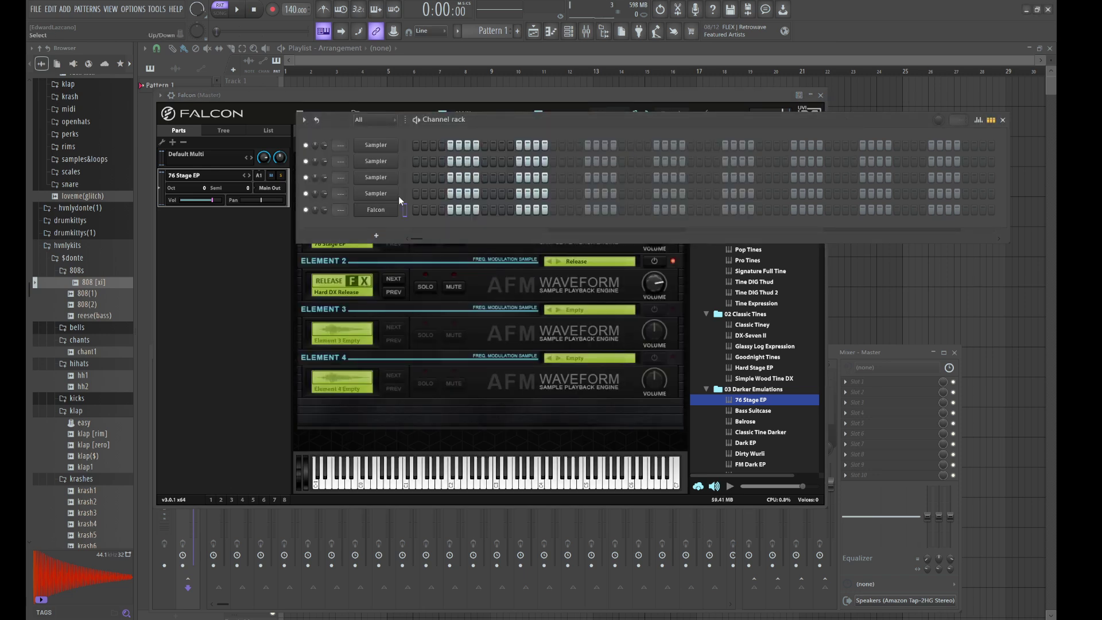
{"action": "key", "text": "F7"}
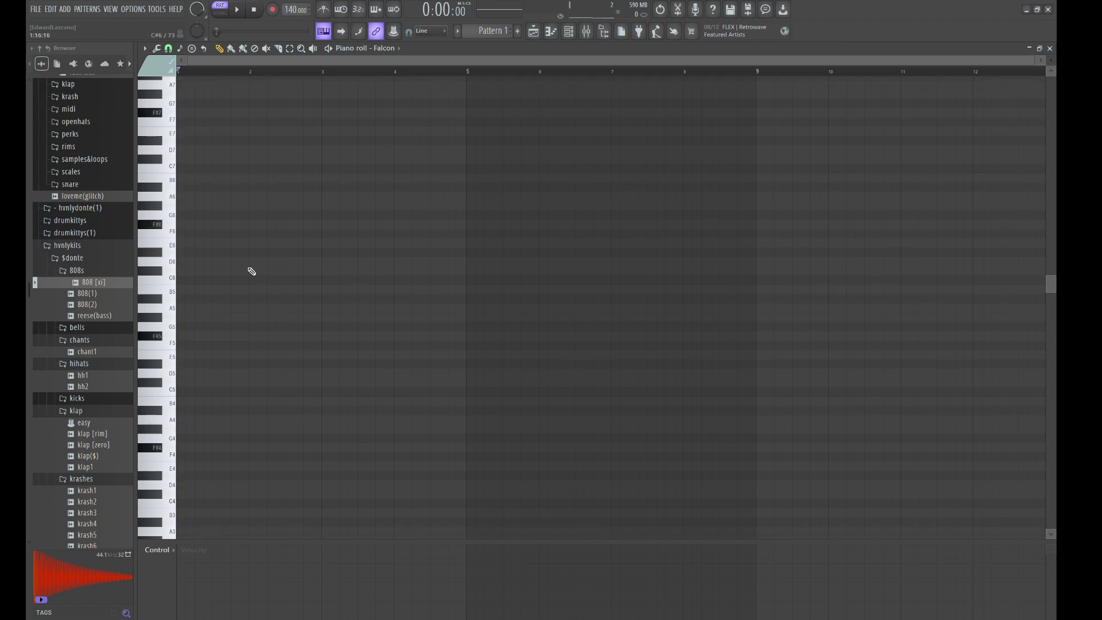
{"action": "left_click", "coordinate": [170, 343]}
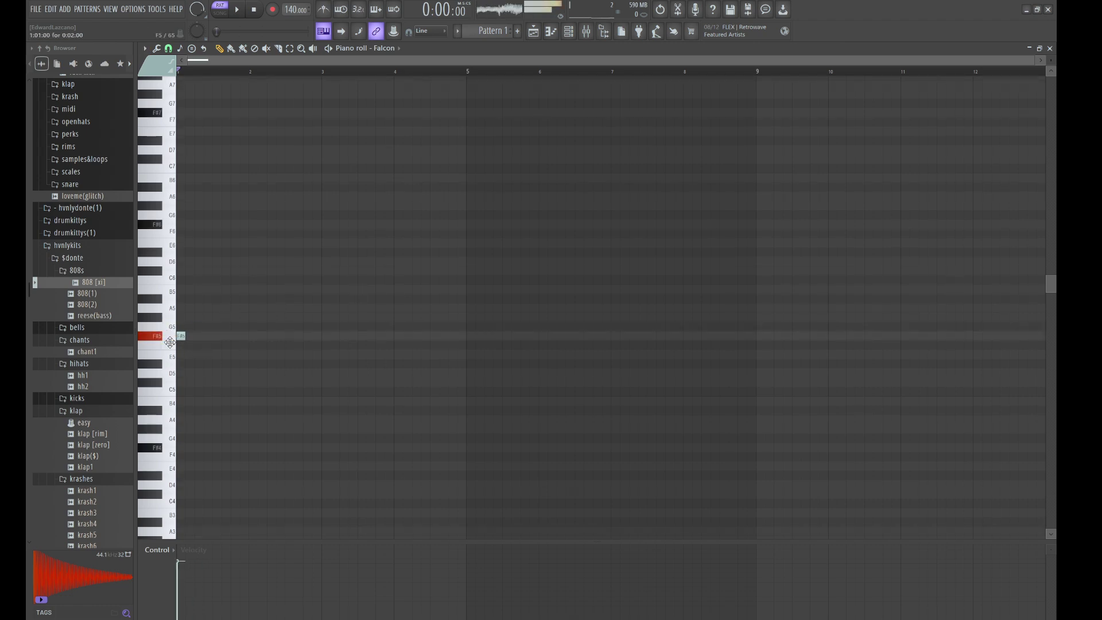
{"action": "left_click_drag", "start_coordinate": [183, 338], "coordinate": [288, 371]}
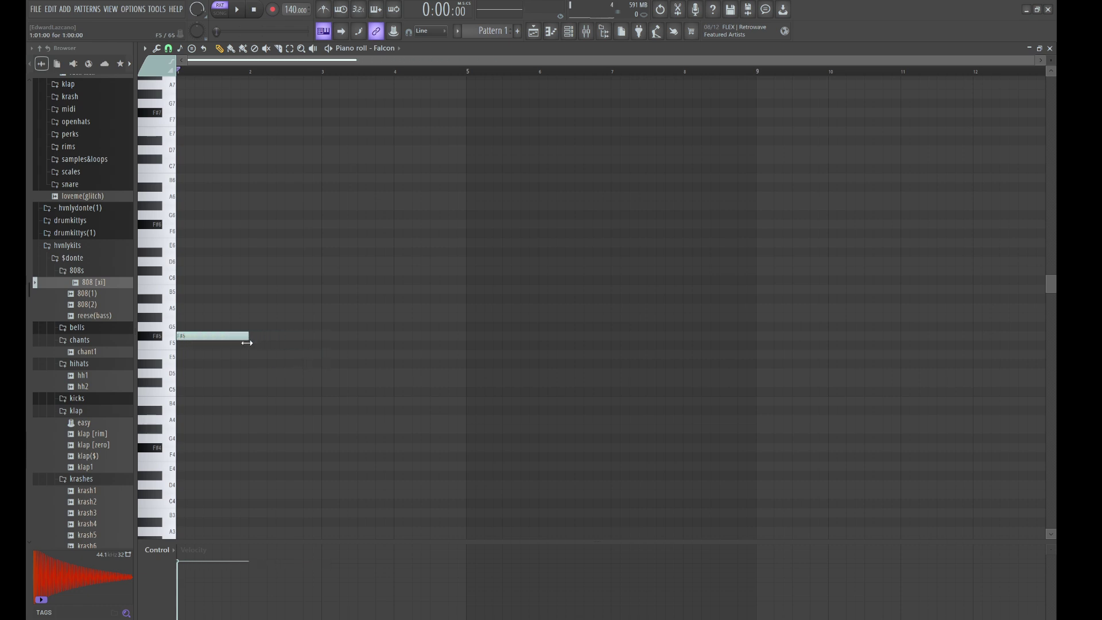
{"action": "left_click_drag", "start_coordinate": [196, 308], "coordinate": [180, 307]}
{"action": "left_click", "coordinate": [181, 271]}
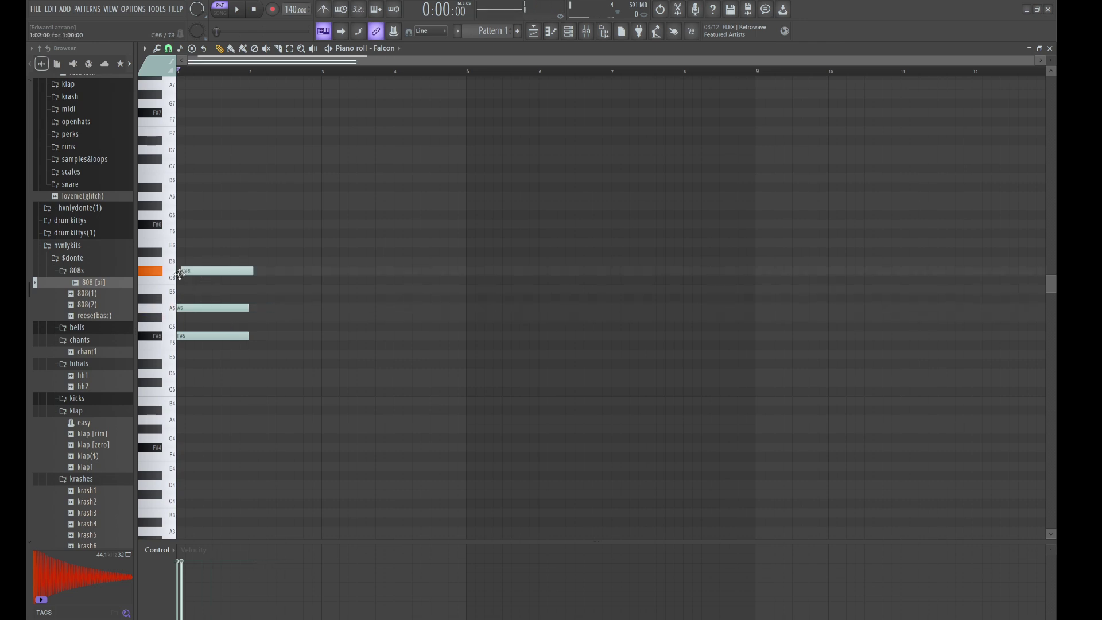
{"action": "left_click", "coordinate": [179, 243]}
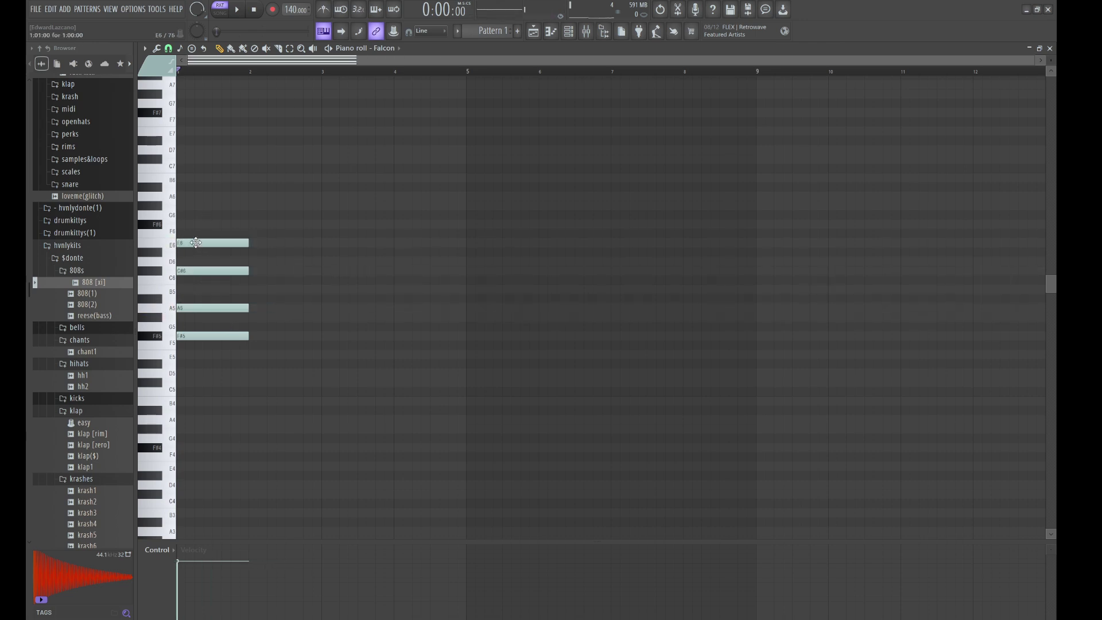
{"action": "left_click", "coordinate": [180, 206]}
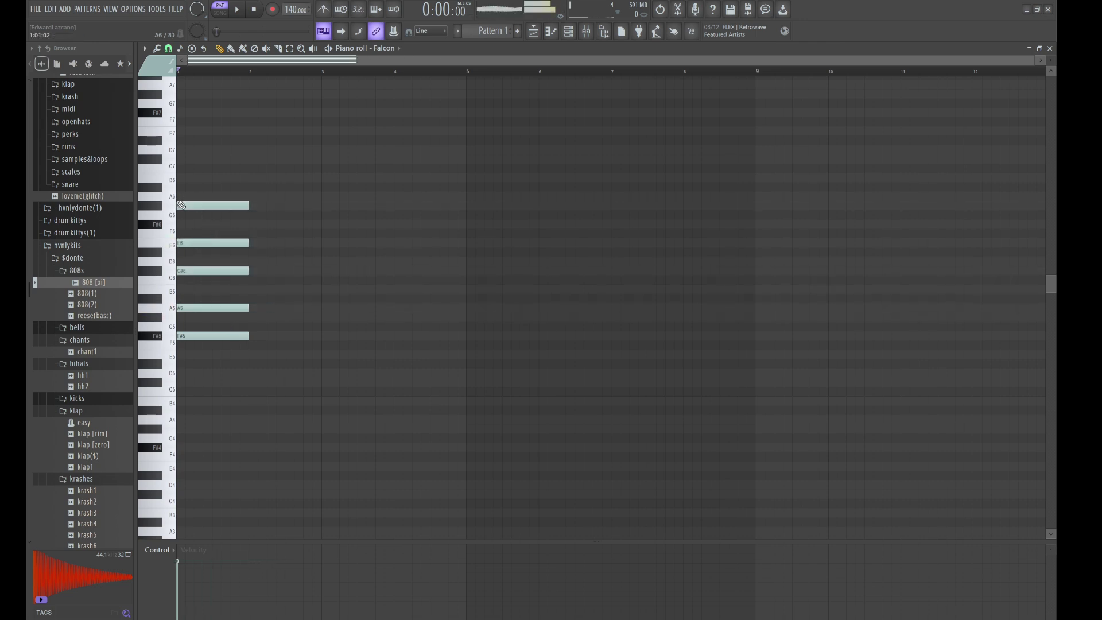
Lower the chord's E6 note by one octave to E5 and play the chord back.
{"action": "left_click", "coordinate": [194, 241]}
{"action": "key", "text": "ctrl+Down"}
{"action": "key", "text": "space"}
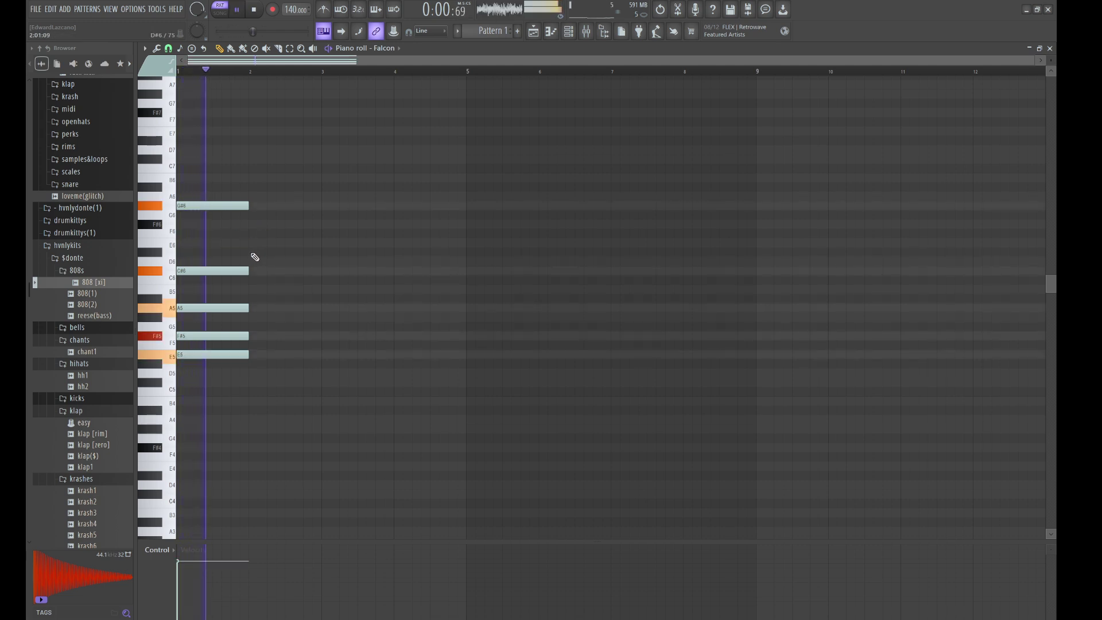
{"action": "key", "text": "space"}
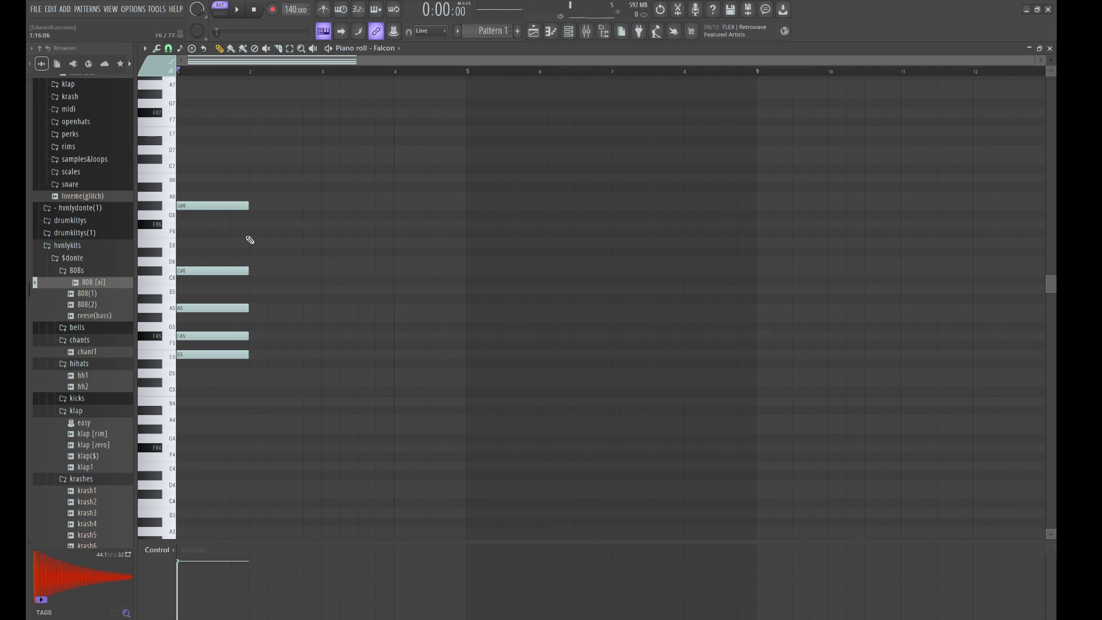
Shorten the chord to half a bar, duplicate it into the second half of bar 1, and listen to it.
{"action": "left_click_drag", "start_coordinate": [238, 365], "coordinate": [215, 200]}
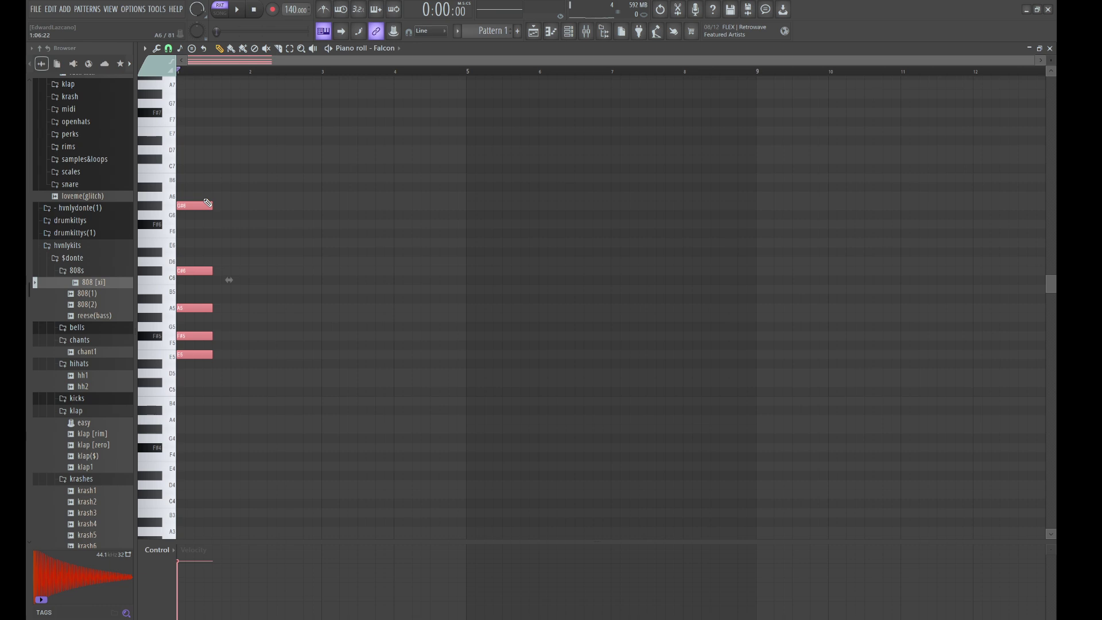
{"action": "key", "text": "ctrl+b"}
{"action": "key", "text": "ctrl+d"}
{"action": "key", "text": "space"}
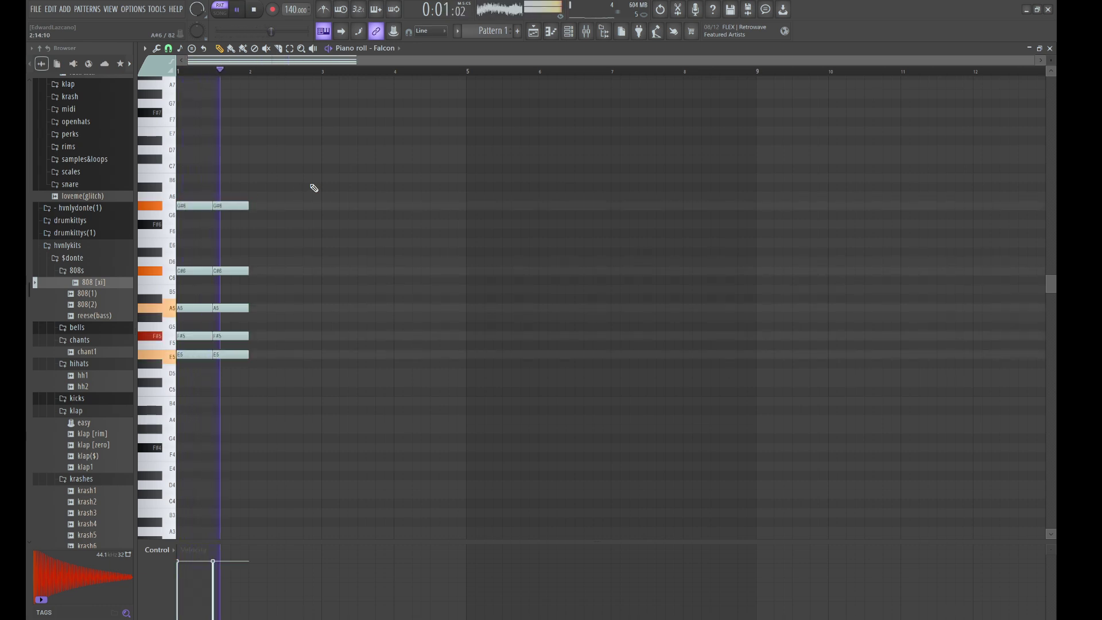
{"action": "key", "text": "space"}
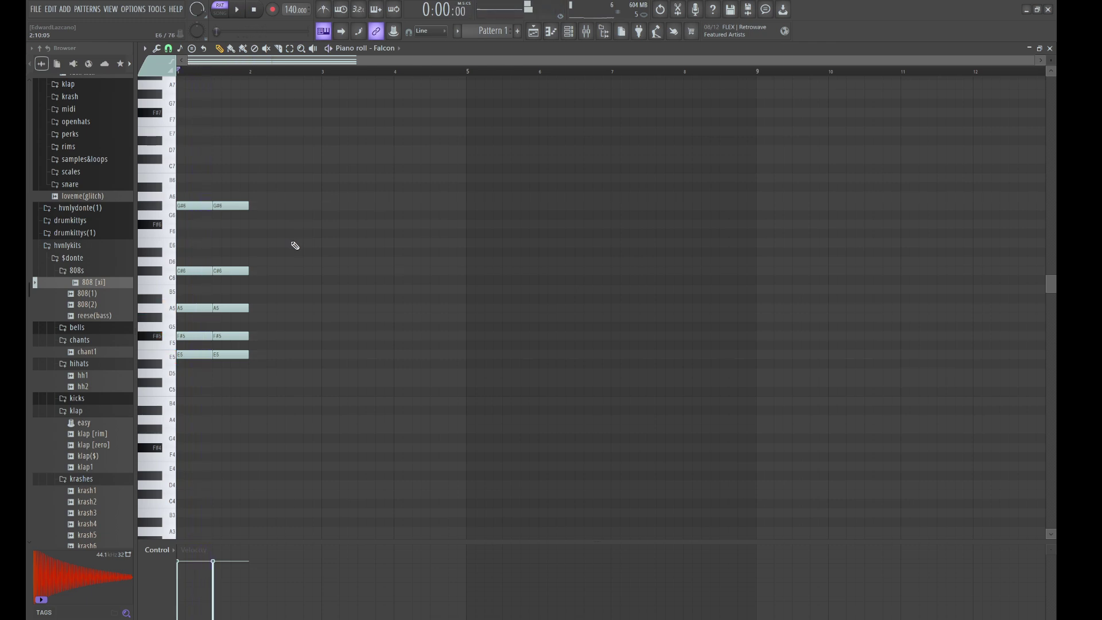
Duplicate the bar 1 chords into bar 2 and lower the copied top notes to F#6.
{"action": "key", "text": "ctrl+b"}
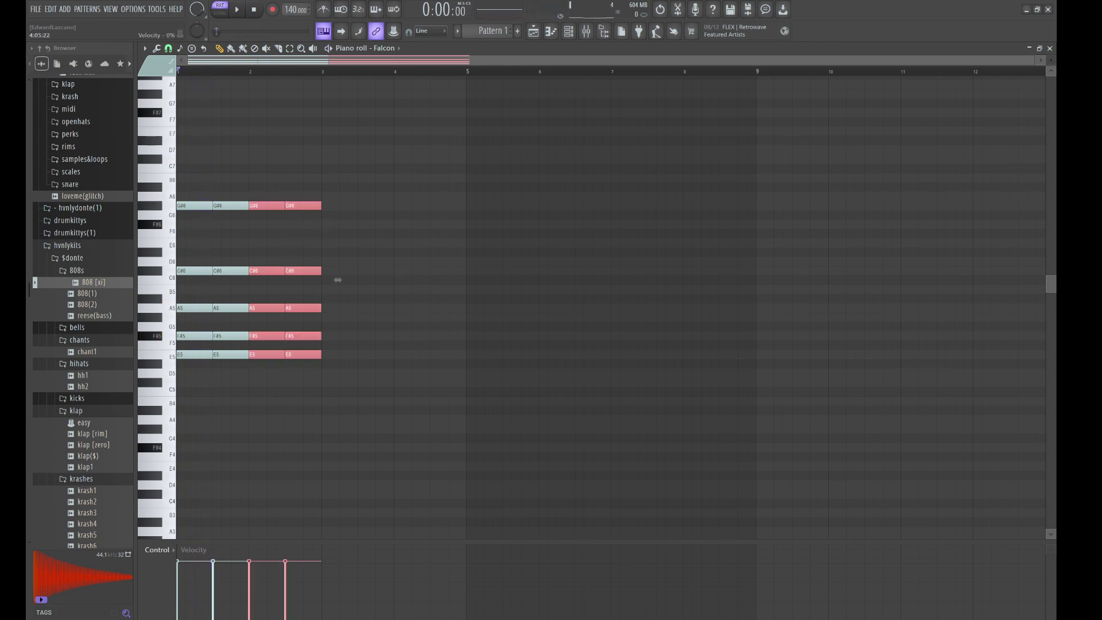
{"action": "key", "text": "ctrl+d"}
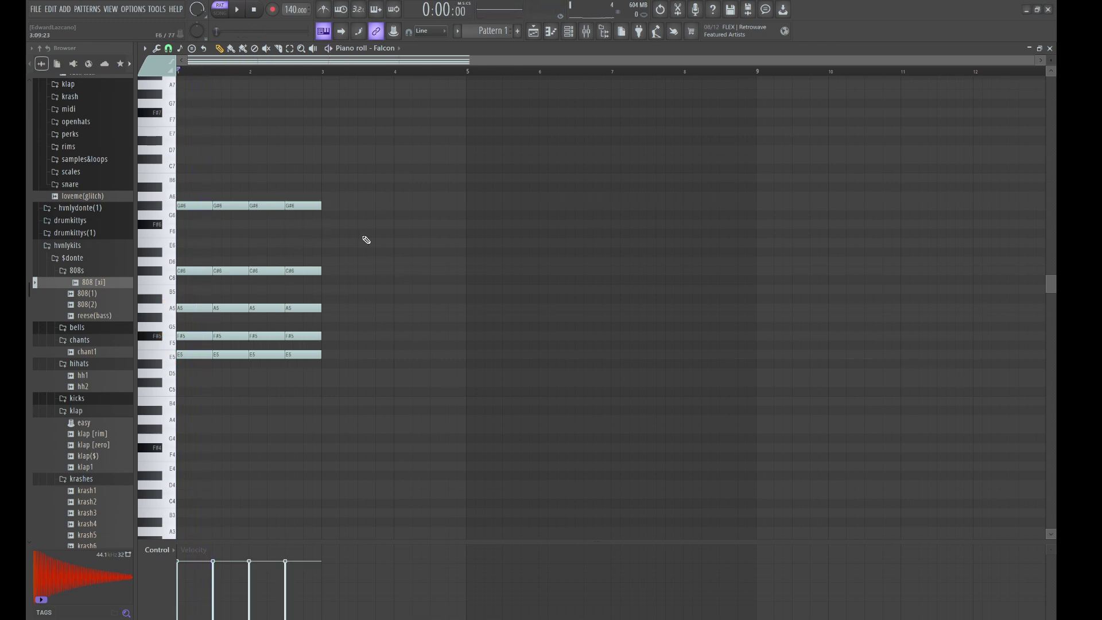
{"action": "left_click_drag", "start_coordinate": [337, 226], "coordinate": [282, 198]}
{"action": "key", "text": "shift+Down"}
{"action": "key", "text": "shift+Down"}
{"action": "key", "text": "space"}
{"action": "key", "text": "ctrl+d"}
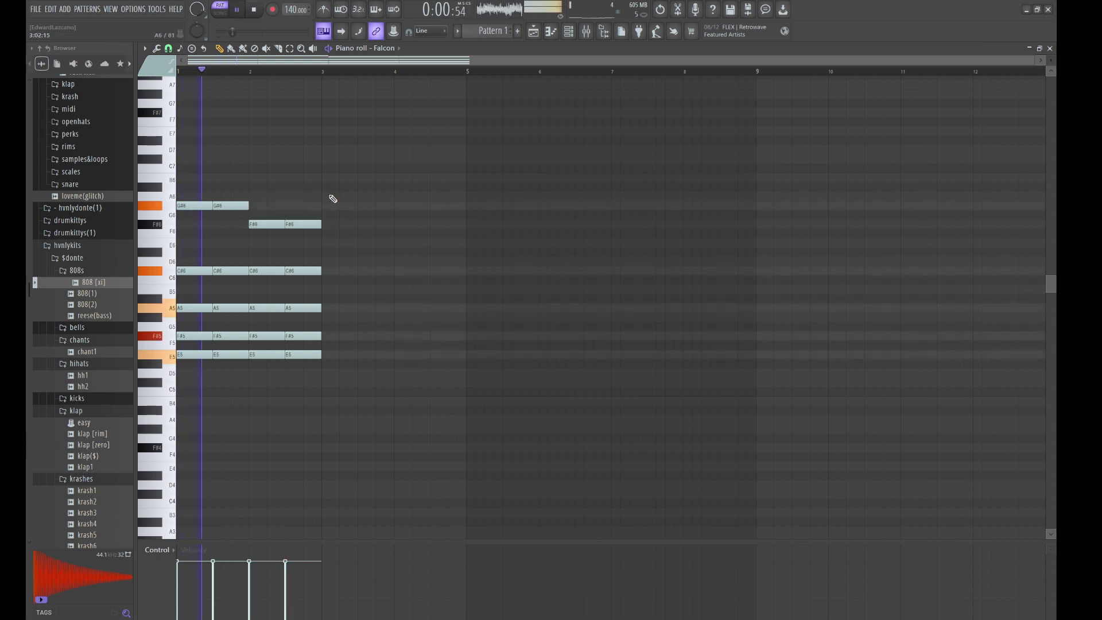
Duplicate bars 1–2 into bars 3–4 and raise the copied F#5 notes to G#5.
{"action": "key", "text": "ctrl+b"}
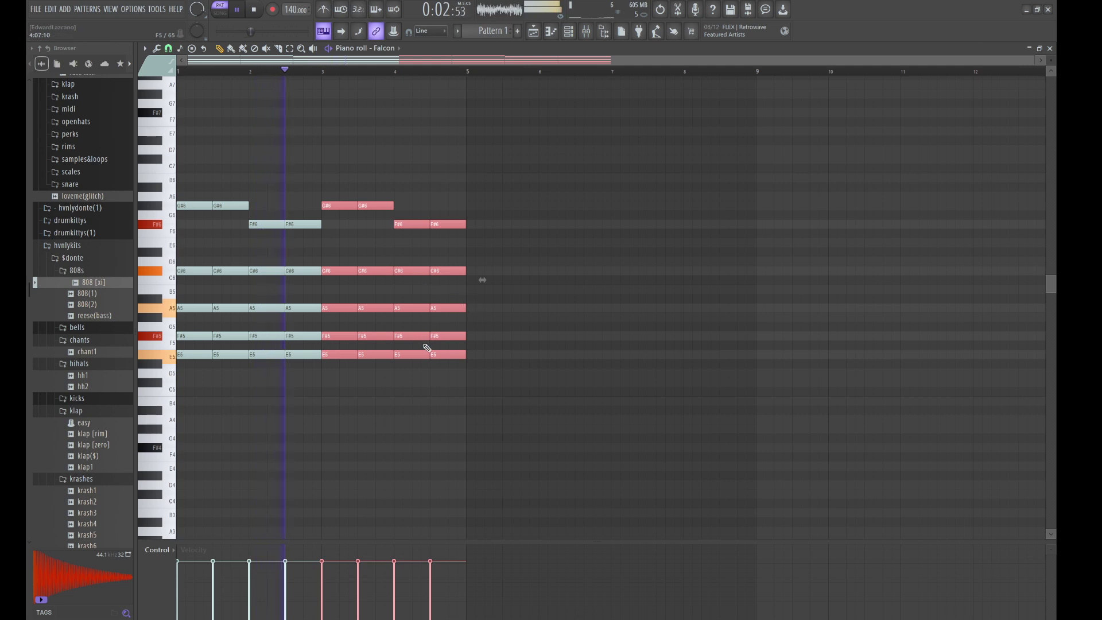
{"action": "left_click_drag", "start_coordinate": [442, 344], "coordinate": [337, 326]}
{"action": "key", "text": "shift+Up"}
{"action": "key", "text": "shift+Up"}
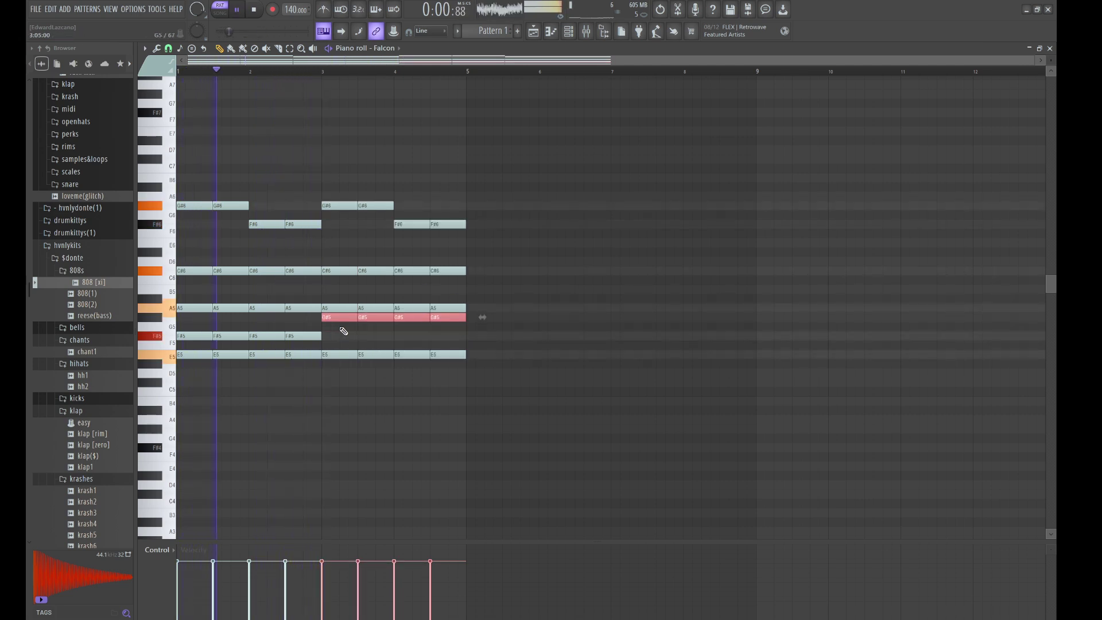
Lower the two C#6 notes in bar 4 to B5.
{"action": "left_click_drag", "start_coordinate": [454, 280], "coordinate": [422, 272]}
{"action": "key", "text": "shift+Down"}
{"action": "key", "text": "shift+Down"}
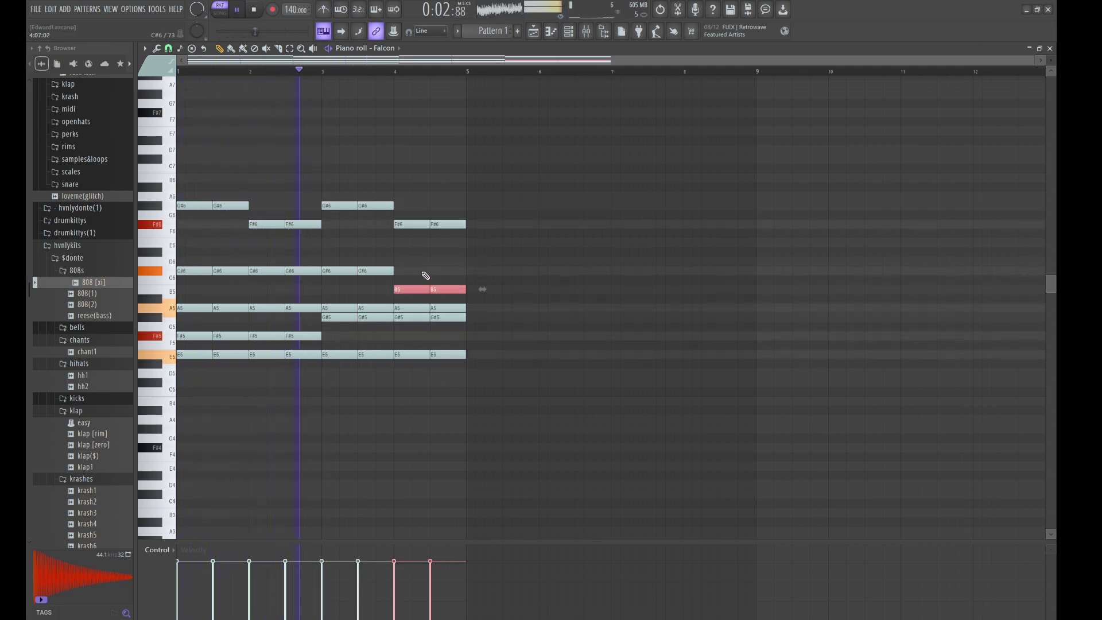
{"action": "key", "text": "ctrl+d"}
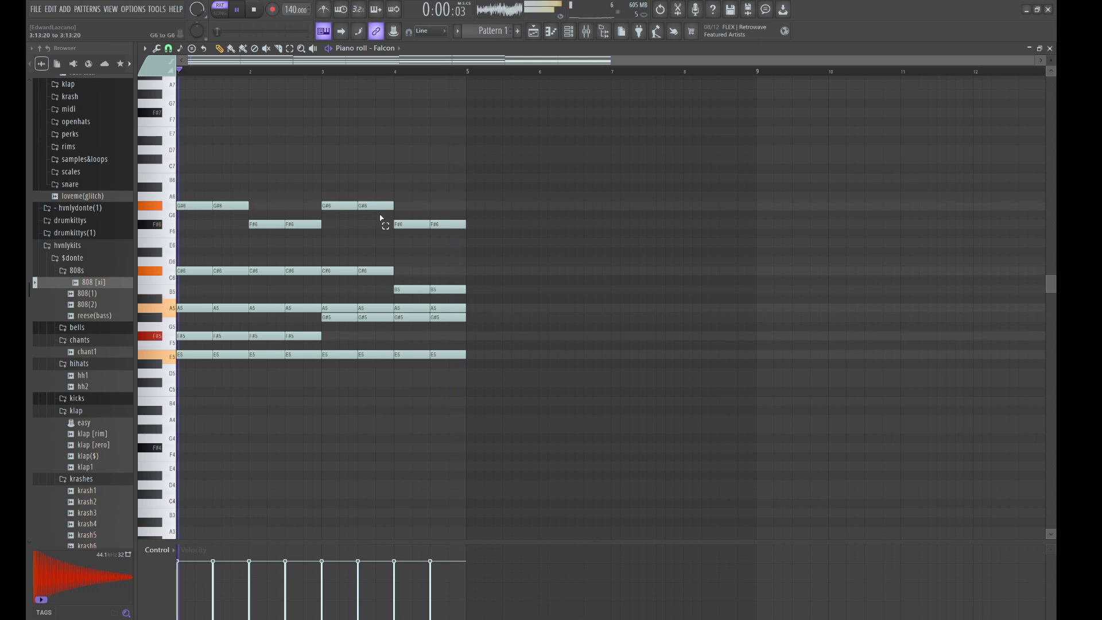
Lower the two G#6 notes in bar 3 to E6.
{"action": "left_click_drag", "start_coordinate": [381, 218], "coordinate": [339, 198]}
{"action": "key", "text": "Down"}
{"action": "key", "text": "Down"}
{"action": "key", "text": "Down"}
{"action": "key", "text": "Down"}
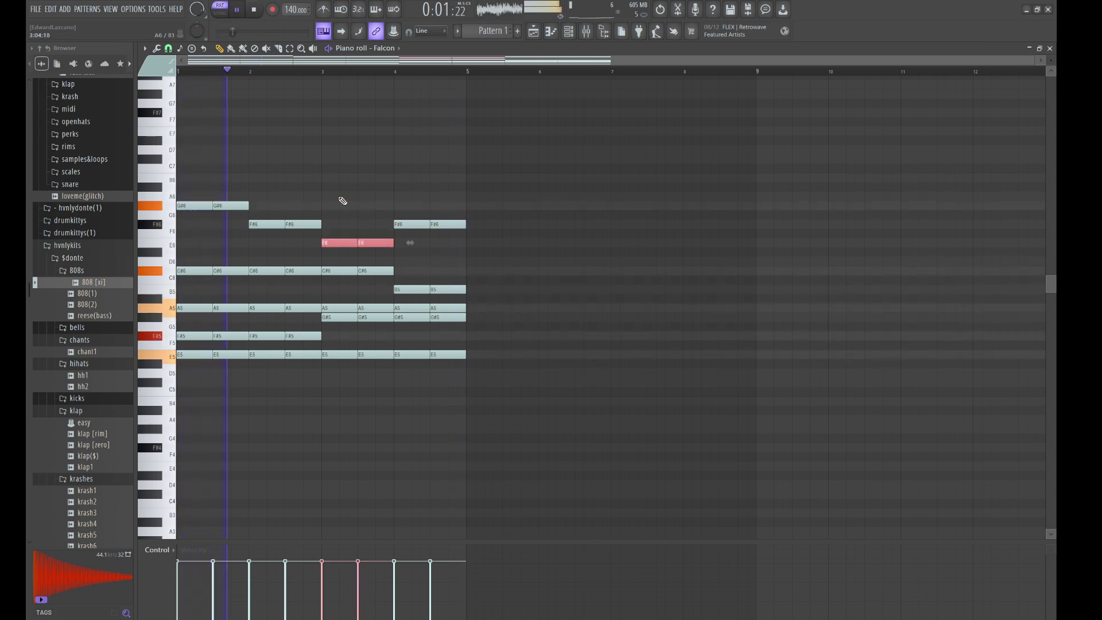
{"action": "key", "text": "ctrl+d"}
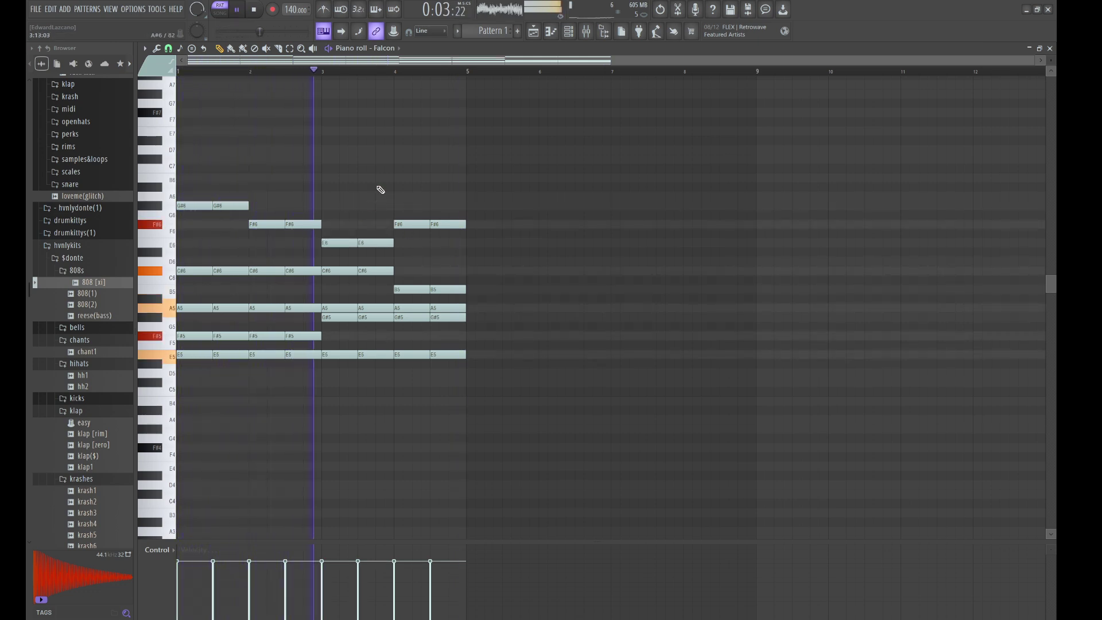
Duplicate the four-bar progression into bars 5–8 and lower the F#5 notes in bars 5–6 to C#5, keeping their original timing.
{"action": "key", "text": "ctrl+b"}
{"action": "left_click_drag", "start_coordinate": [634, 333], "coordinate": [488, 333]}
{"action": "key", "text": "shift+Left"}
{"action": "key", "text": "shift+Left"}
{"action": "key", "text": "shift+Right"}
{"action": "key", "text": "shift+Right"}
{"action": "key", "text": "shift+Right"}
{"action": "key", "text": "shift+Down"}
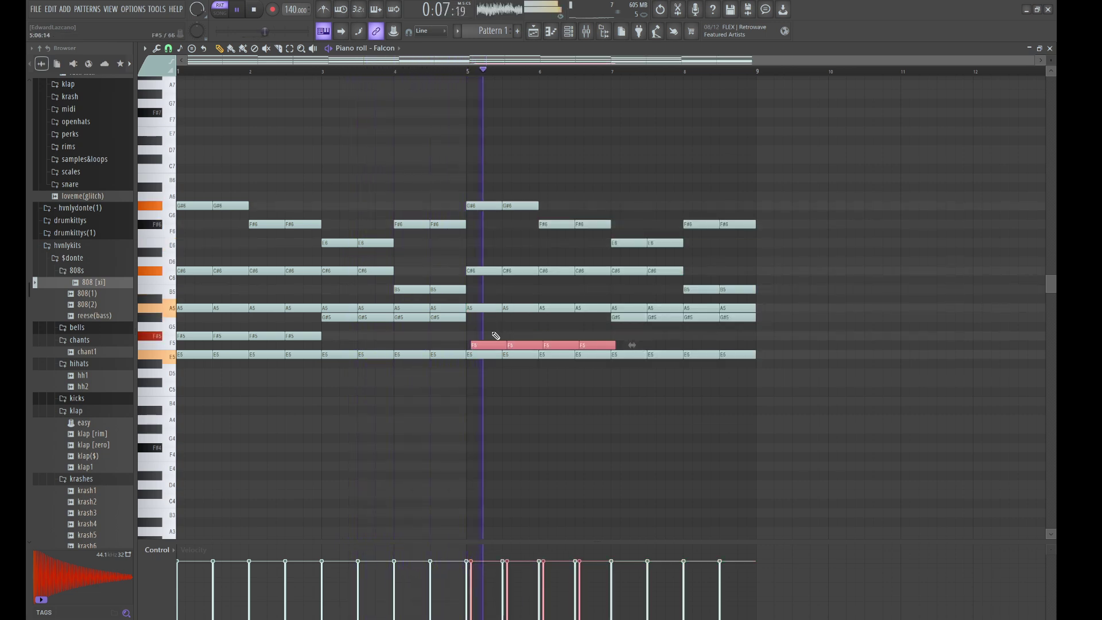
{"action": "key", "text": "space"}
{"action": "key", "text": "space"}
{"action": "key", "text": "shift+Up"}
{"action": "key", "text": "shift+Left"}
{"action": "key", "text": "shift+Down"}
{"action": "key", "text": "shift+Down"}
{"action": "key", "text": "shift+Down"}
{"action": "key", "text": "shift+Down"}
{"action": "key", "text": "shift+Down"}
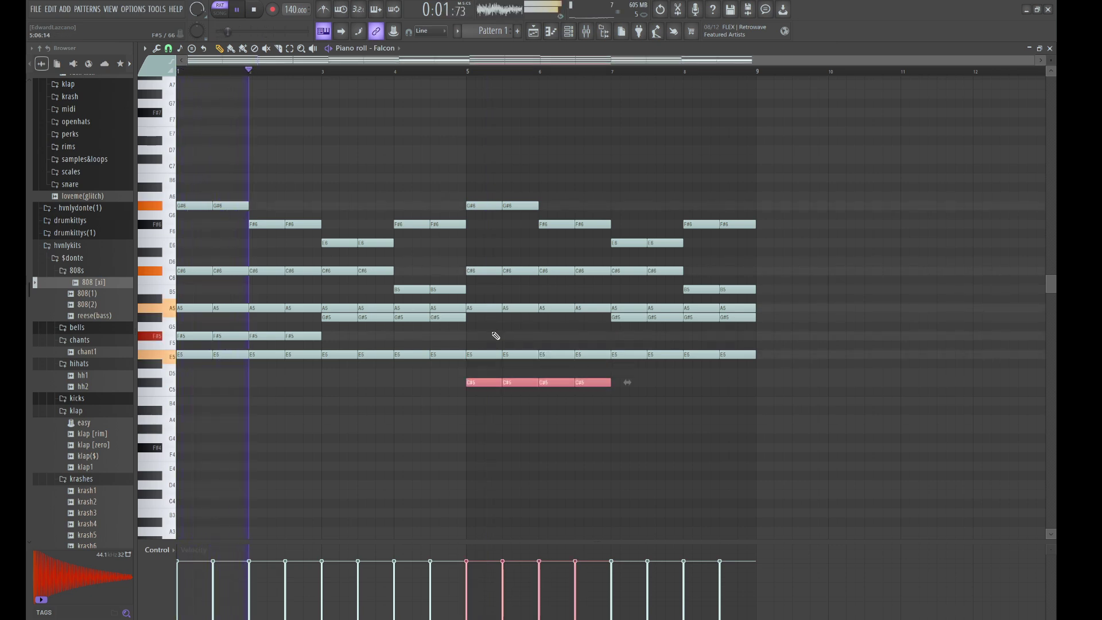
{"action": "key", "text": "ctrl+d"}
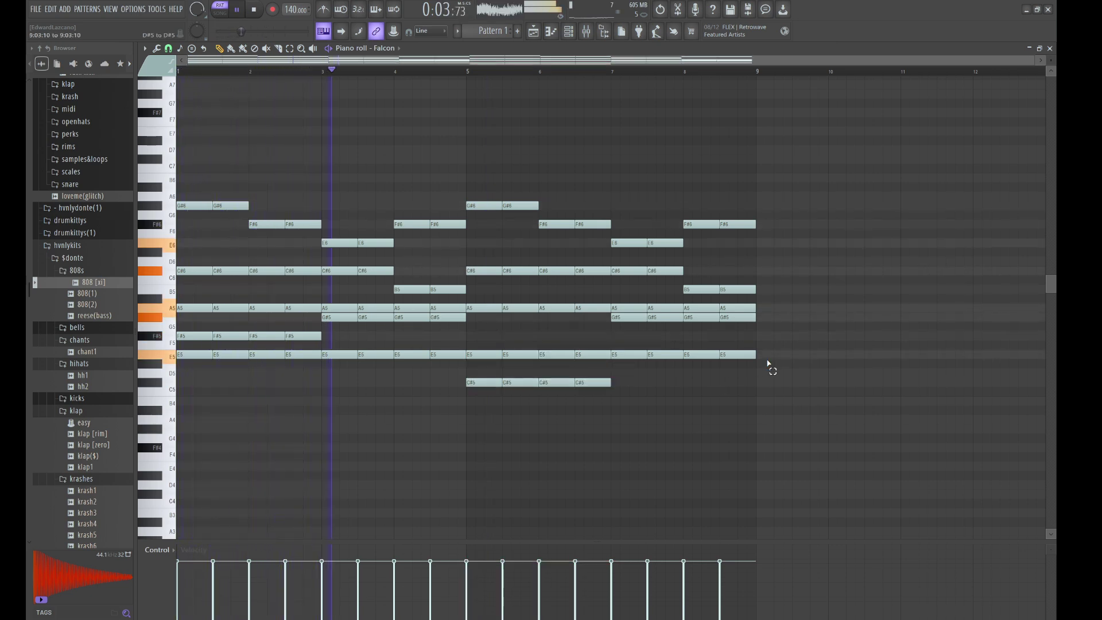
Lower the E5 notes in bars 7–8 to D5.
{"action": "left_click_drag", "start_coordinate": [769, 364], "coordinate": [635, 352]}
{"action": "key", "text": "Down"}
{"action": "key", "text": "Down"}
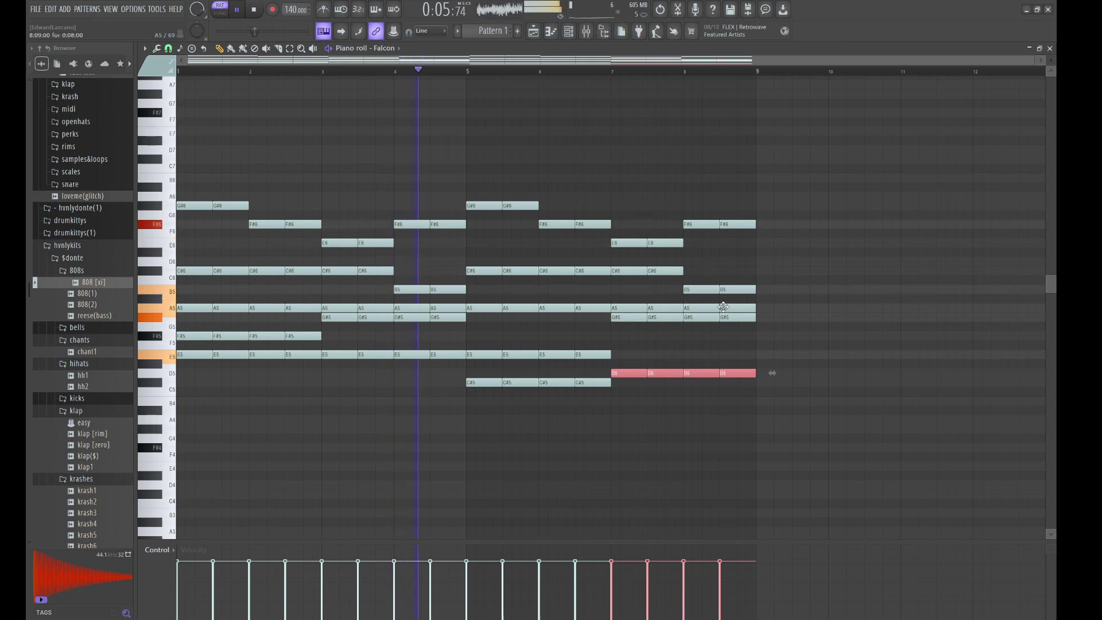
Lower the two C#6 notes in bar 7 to F#5.
{"action": "left_click_drag", "start_coordinate": [666, 274], "coordinate": [637, 273]}
{"action": "key", "text": "shift+Down"}
{"action": "key", "text": "shift+Down"}
{"action": "key", "text": "shift+Down"}
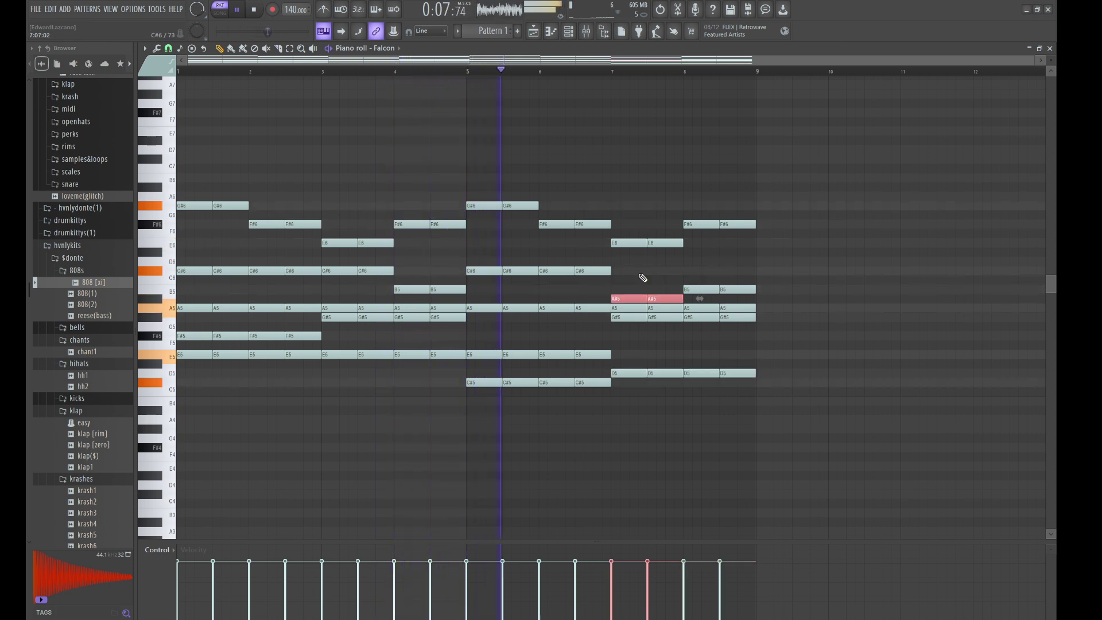
{"action": "key", "text": "Down"}
{"action": "key", "text": "Down"}
{"action": "key", "text": "Down"}
{"action": "key", "text": "Down"}
{"action": "key", "text": "ctrl+d"}
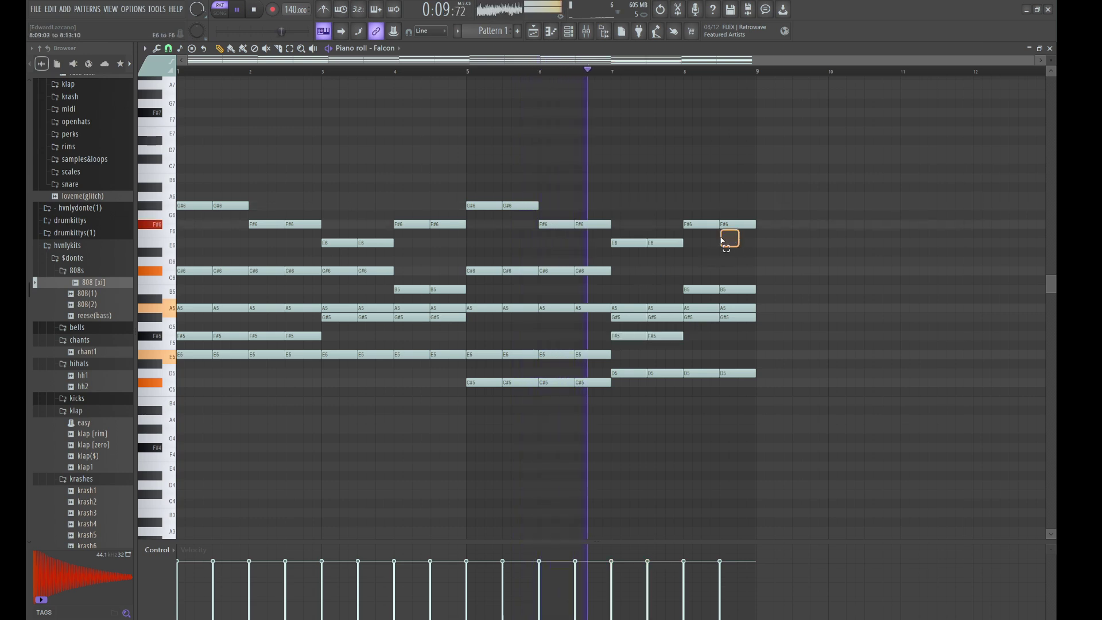
Lower the two F#6 notes in bar 8 to C#6.
{"action": "left_click_drag", "start_coordinate": [723, 241], "coordinate": [690, 222]}
{"action": "key", "text": "Down"}
{"action": "key", "text": "Down"}
{"action": "key", "text": "Down"}
{"action": "key", "text": "Down"}
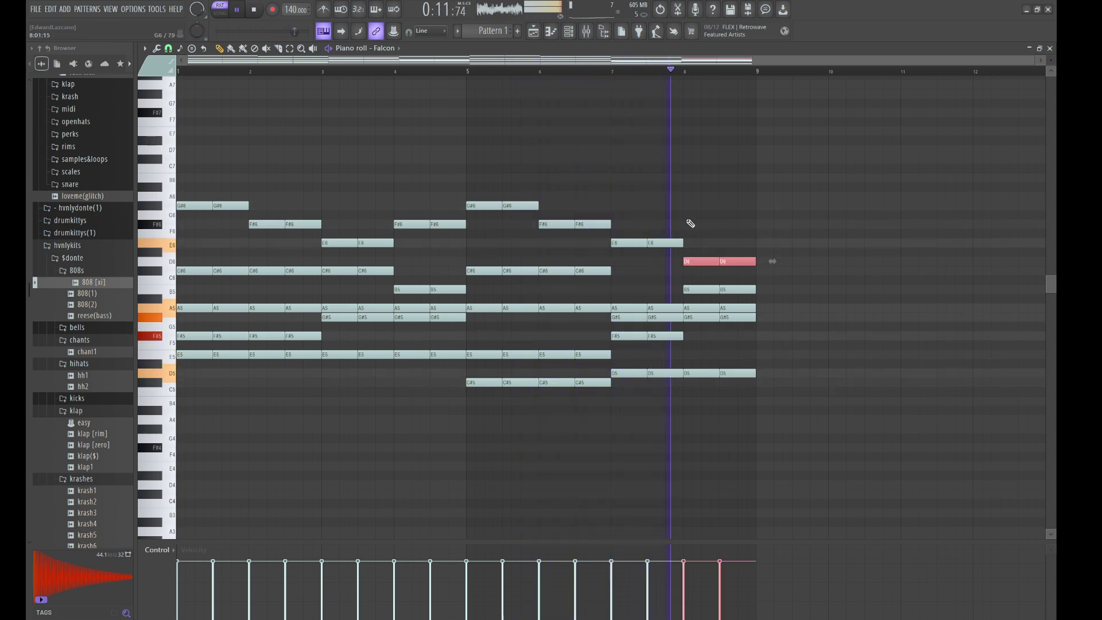
{"action": "key", "text": "Down"}
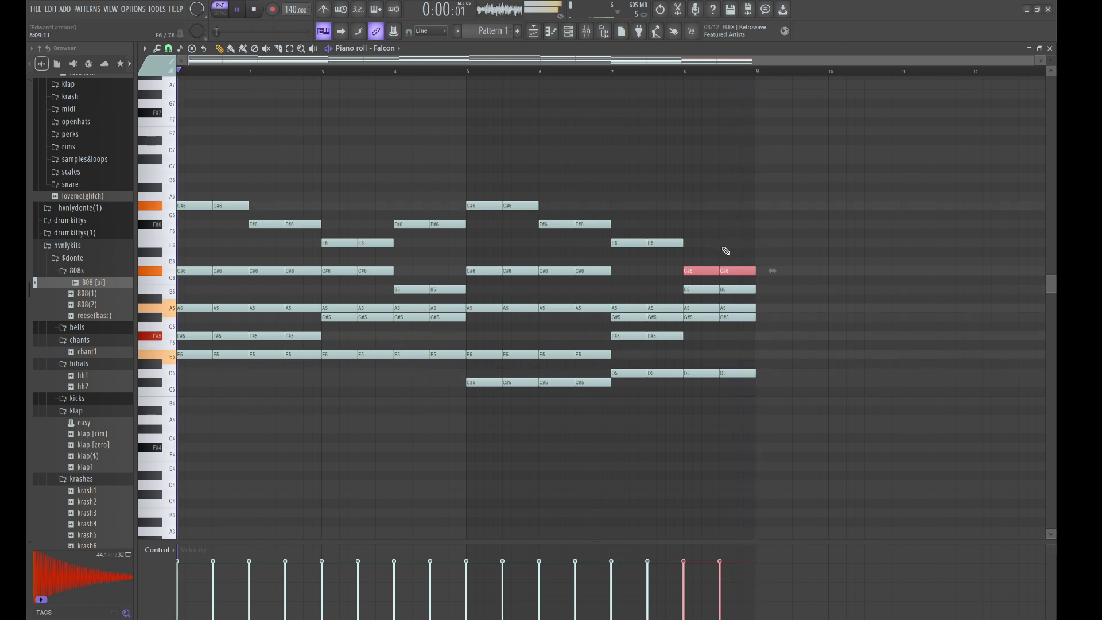
Raise only the C#6 note in the second half of bar 8 to A6.
{"action": "left_click", "coordinate": [744, 270]}
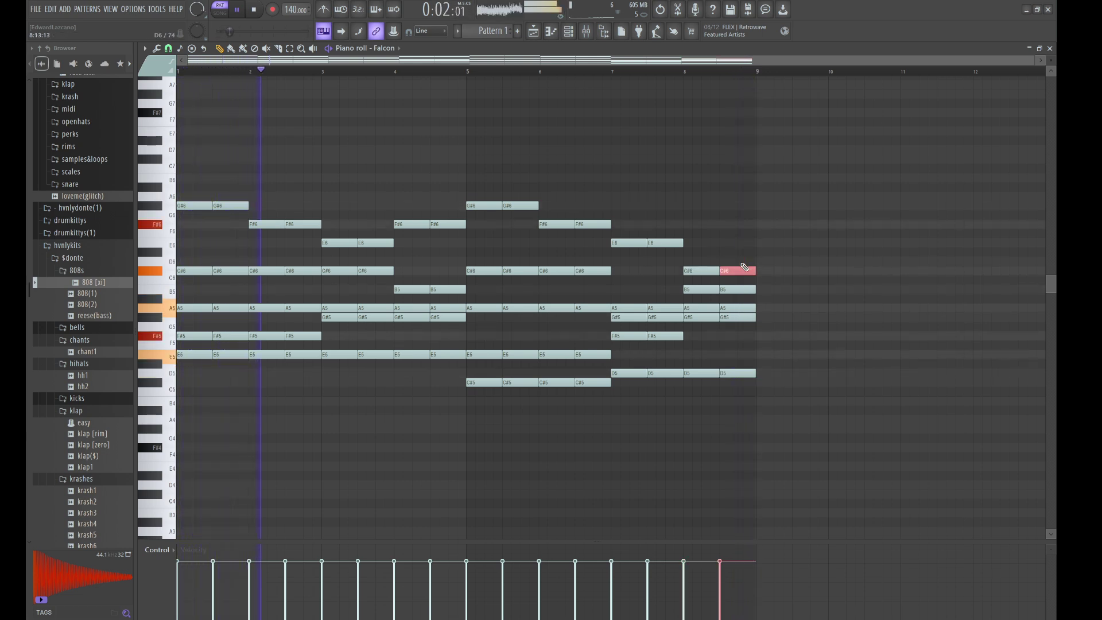
{"action": "key", "text": "Up"}
{"action": "key", "text": "Up"}
{"action": "key", "text": "Up"}
{"action": "key", "text": "Up"}
{"action": "key", "text": "Up"}
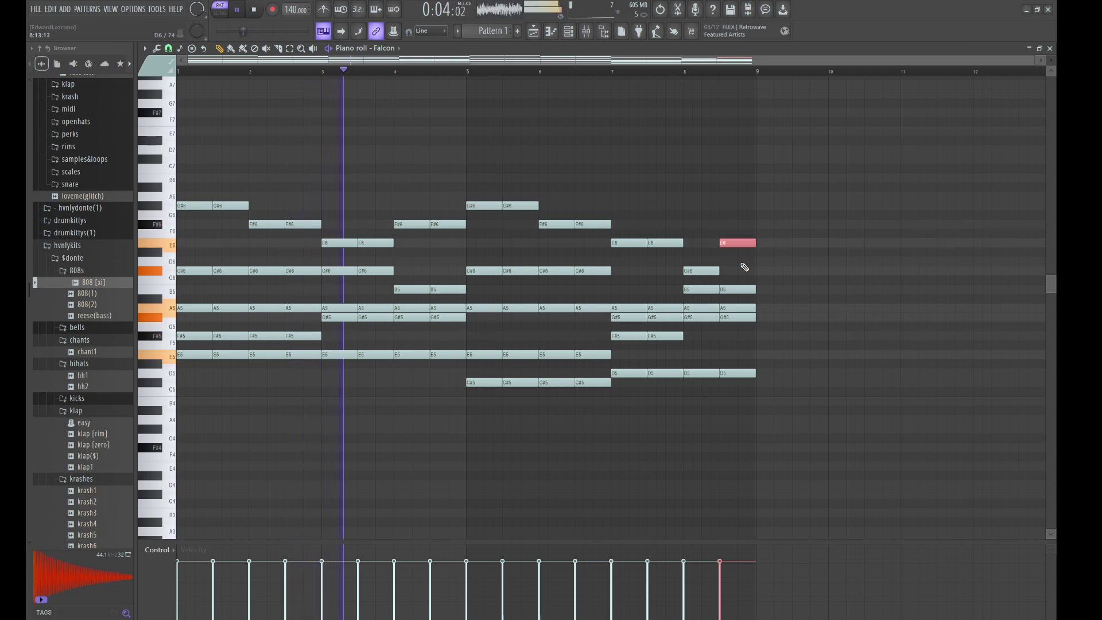
{"action": "key", "text": "Up"}
{"action": "key", "text": "Up"}
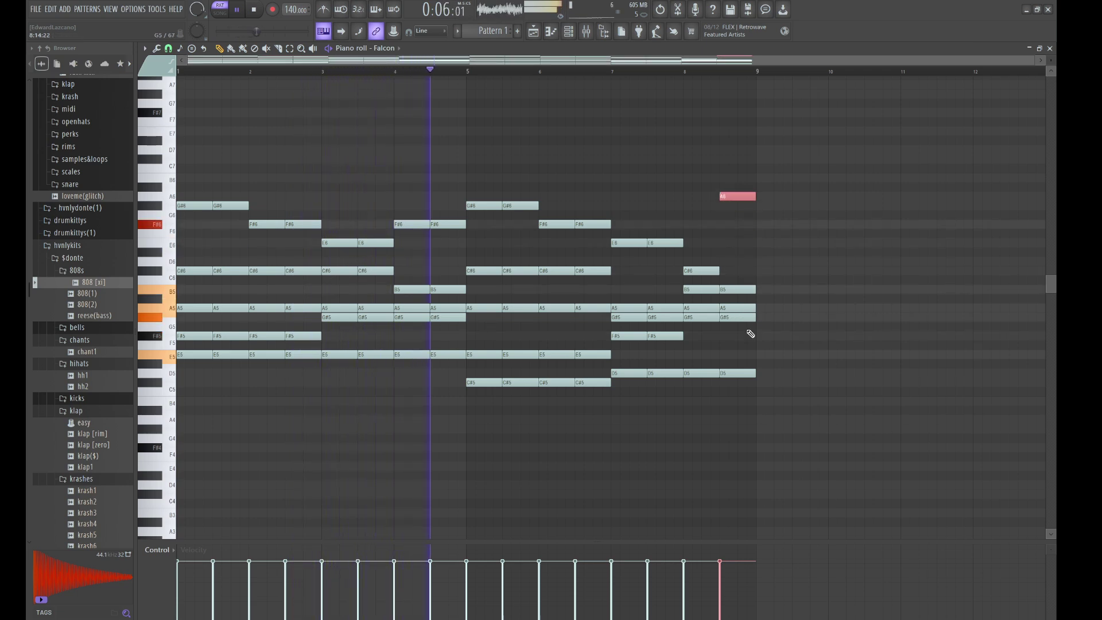
In the second half of bar 8, raise the A5 note to D6 and lower the D5 note to C#5.
{"action": "left_click", "coordinate": [740, 310]}
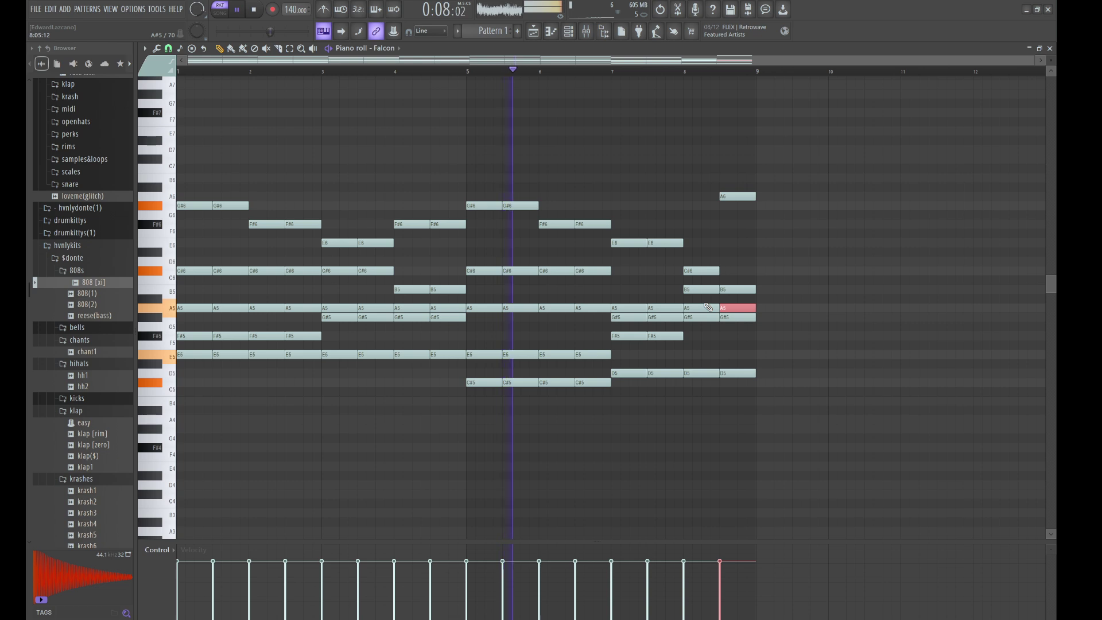
{"action": "key", "text": "Up"}
{"action": "key", "text": "Up"}
{"action": "key", "text": "Up"}
{"action": "key", "text": "Up"}
{"action": "key", "text": "Up"}
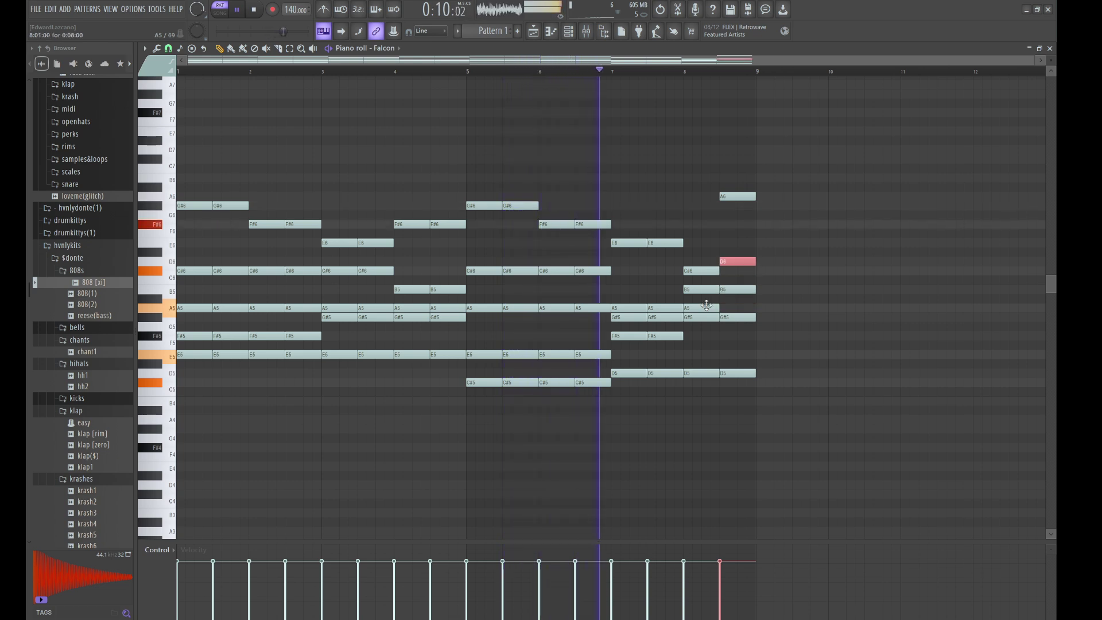
{"action": "left_click", "coordinate": [735, 373]}
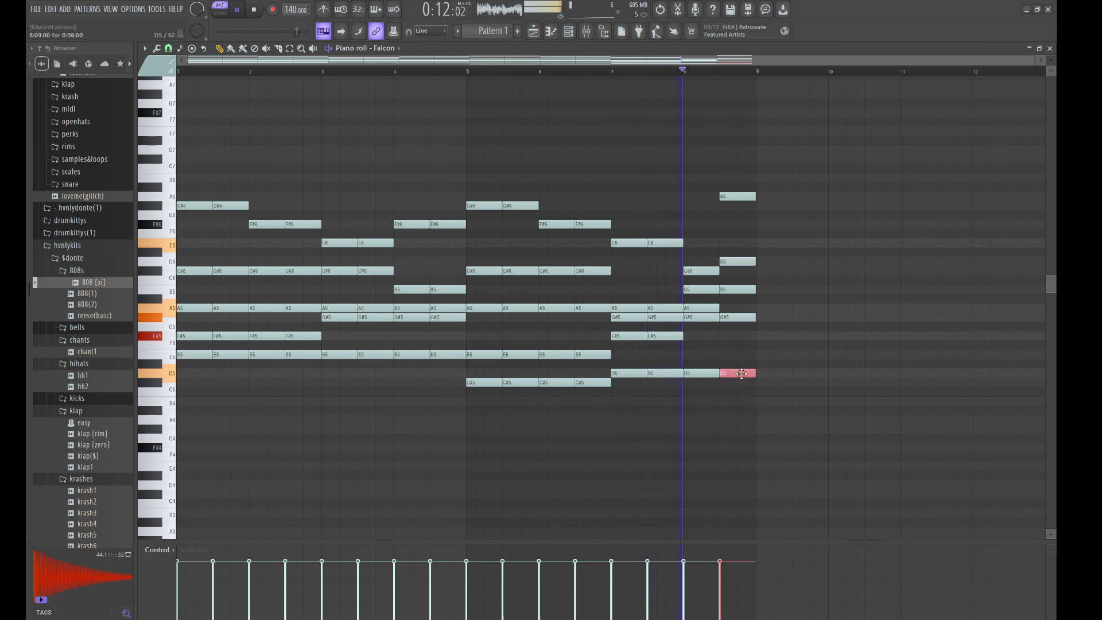
{"action": "key", "text": "Down"}
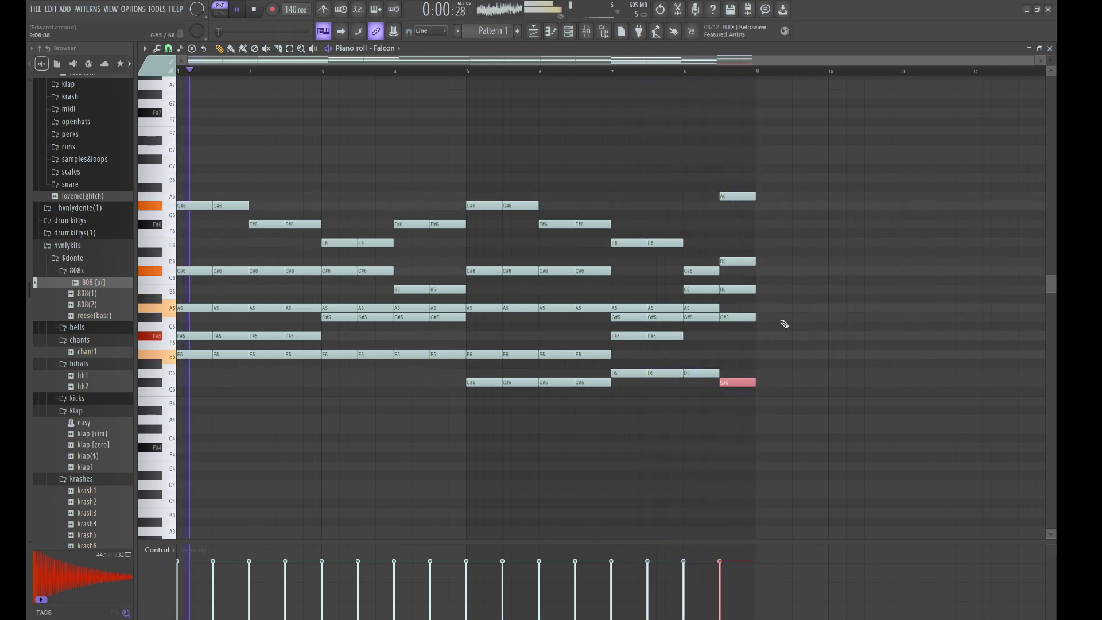
Slightly randomize the velocities of all chord notes.
{"action": "key", "text": "ctrl+d"}
{"action": "key", "text": "alt+r"}
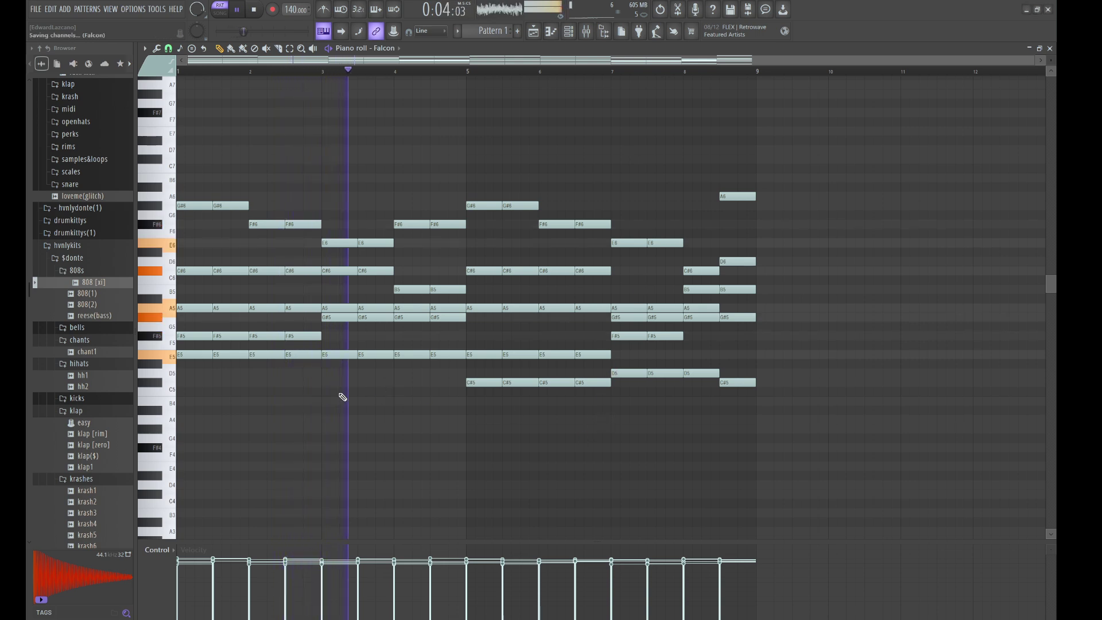
Copy the F#5, E5, C#5, D5 and final G#5 root notes two octaves down as a bass line and raise their velocity.
{"action": "left_click_drag", "start_coordinate": [177, 324], "coordinate": [693, 374]}
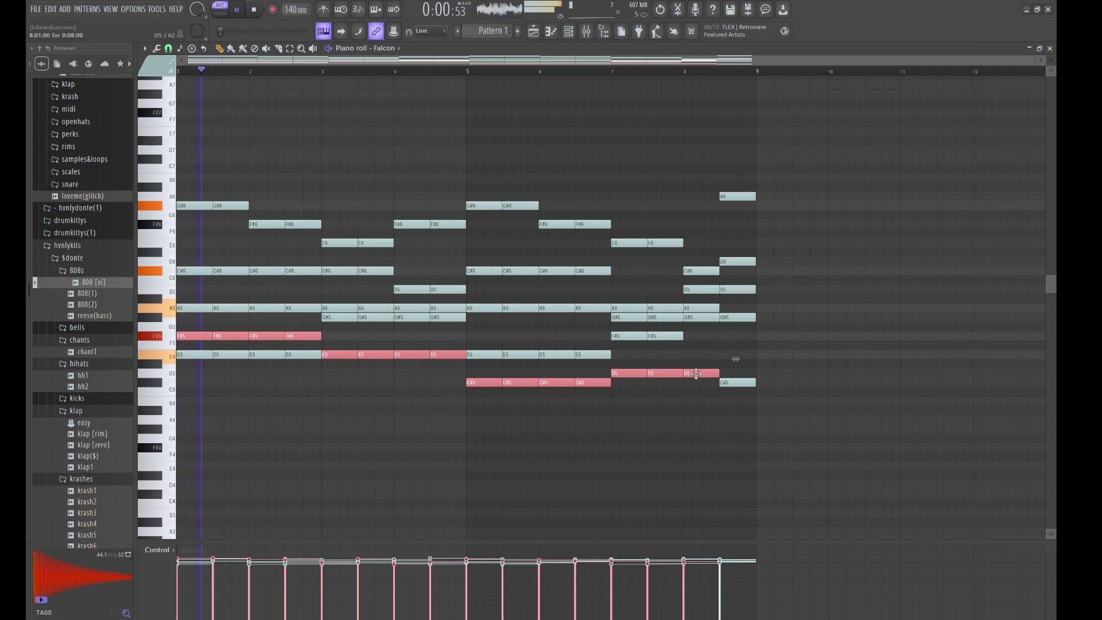
{"action": "left_click", "coordinate": [734, 317], "text": "ctrl+shift"}
{"action": "key", "text": "ctrl+c"}
{"action": "key", "text": "ctrl+v"}
{"action": "key", "text": "ctrl+Down"}
{"action": "key", "text": "ctrl+Down"}
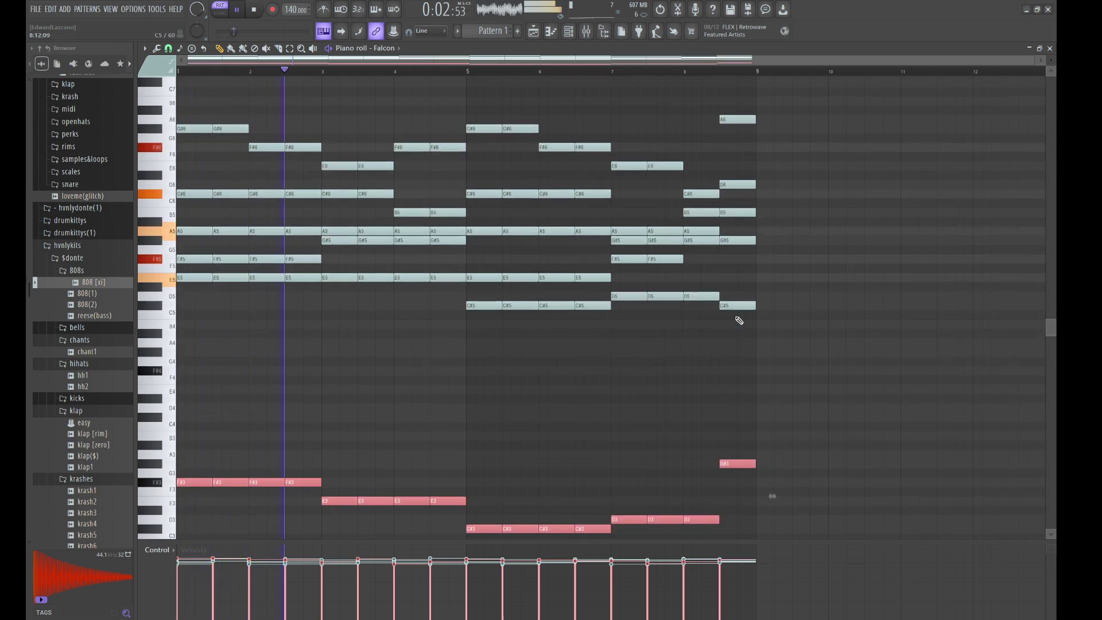
{"action": "scroll", "coordinate": [718, 340], "scroll_direction": "up", "scroll_amount": 1}
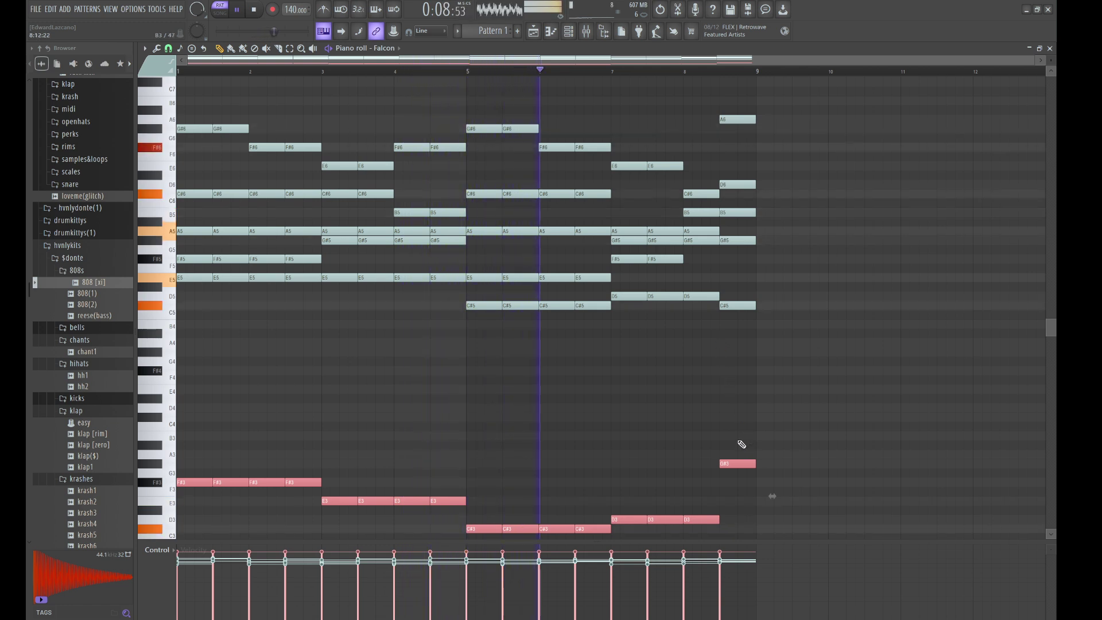
Shorten the bass notes and the upper chord notes slightly to leave small gaps between successive chords.
{"action": "left_click_drag", "start_coordinate": [746, 451], "coordinate": [179, 530]}
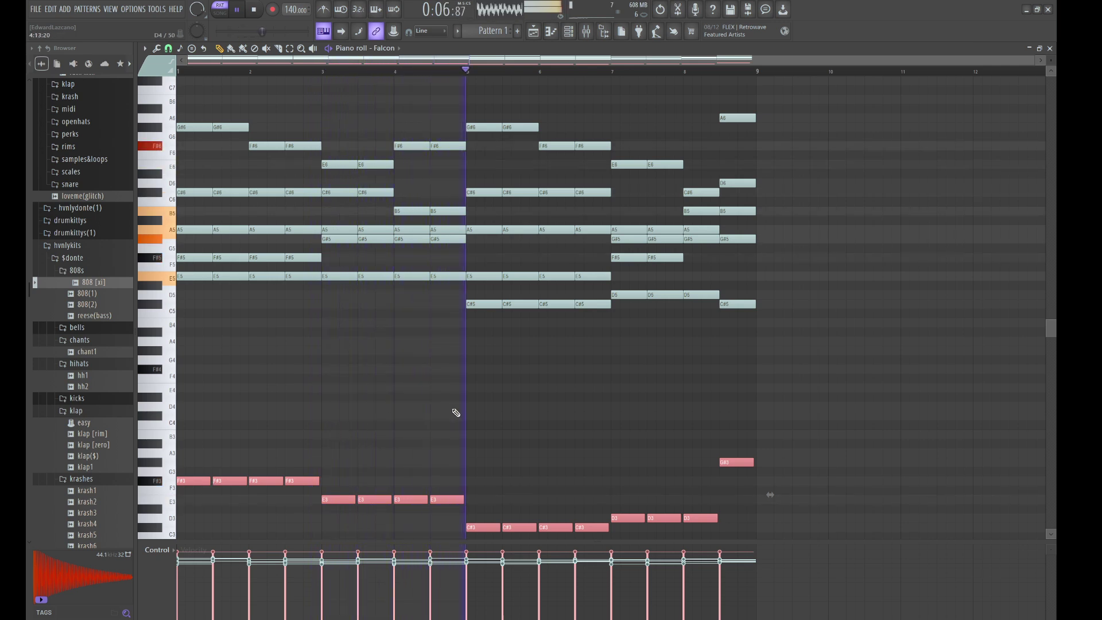
{"action": "left_click_drag", "start_coordinate": [770, 349], "coordinate": [123, 123]}
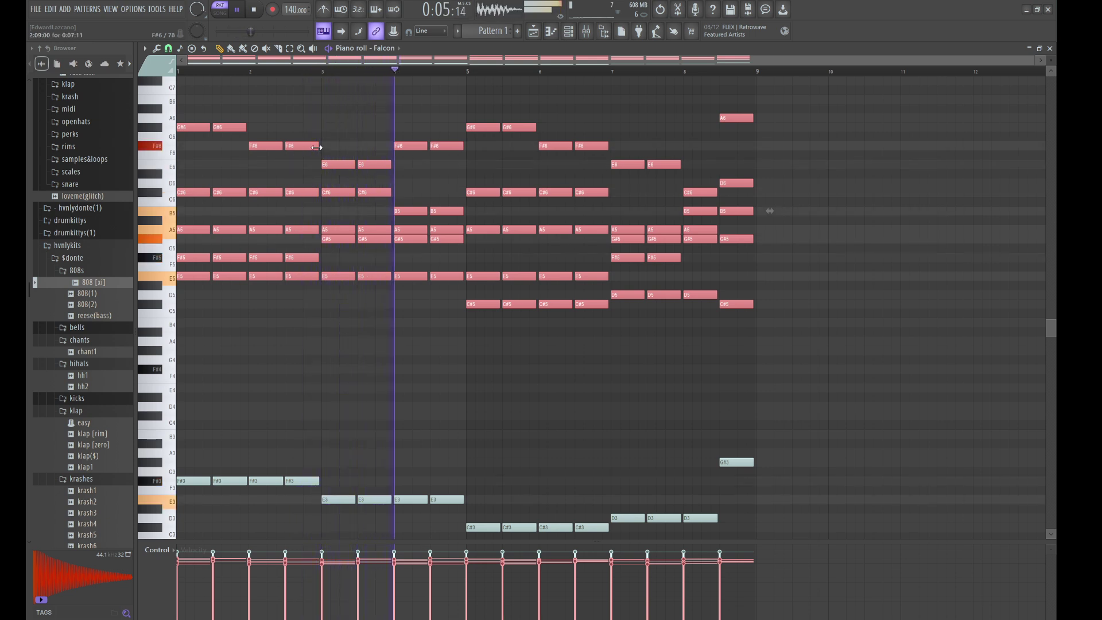
{"action": "key", "text": "ctrl+d"}
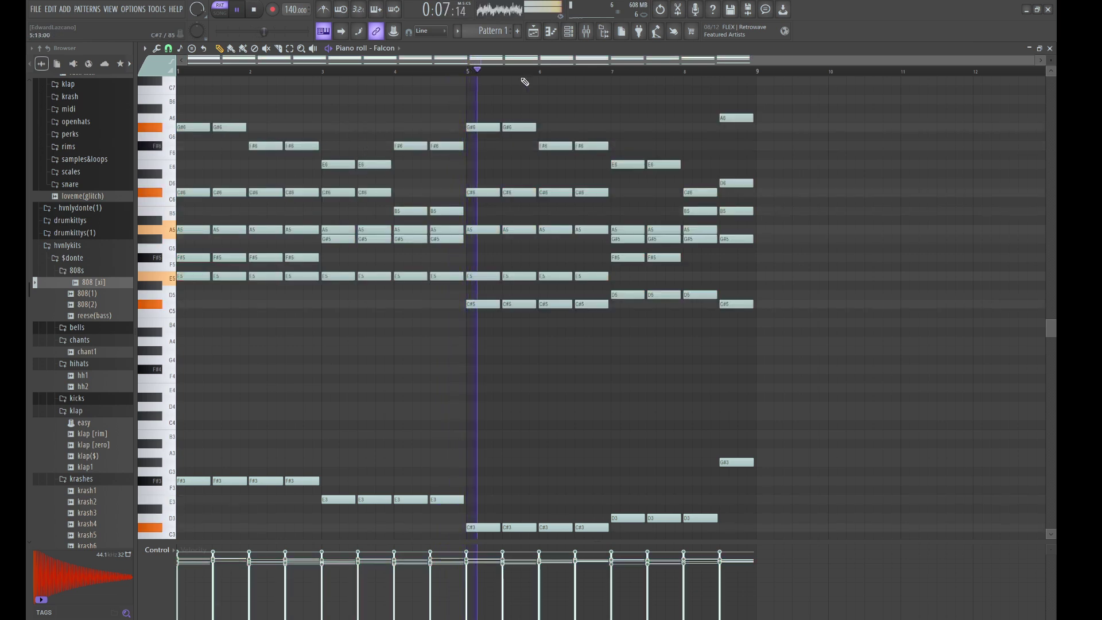
Paste the chord progression into the first Sampler channel and stop playback.
{"action": "left_click", "coordinate": [571, 32]}
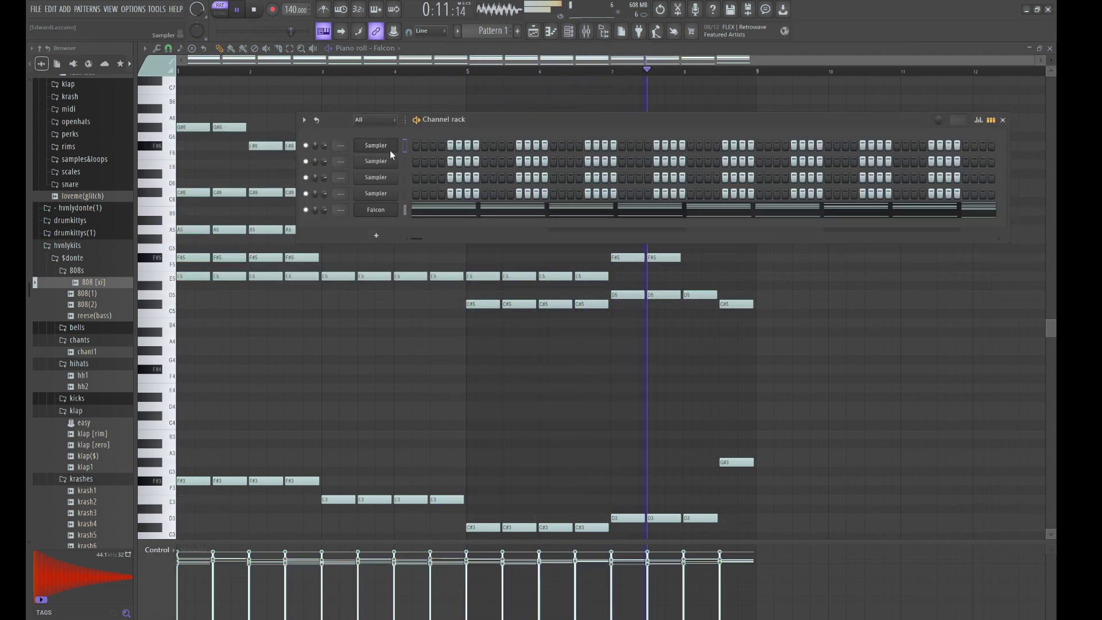
{"action": "left_click", "coordinate": [404, 148]}
{"action": "key", "text": "ctrl+v"}
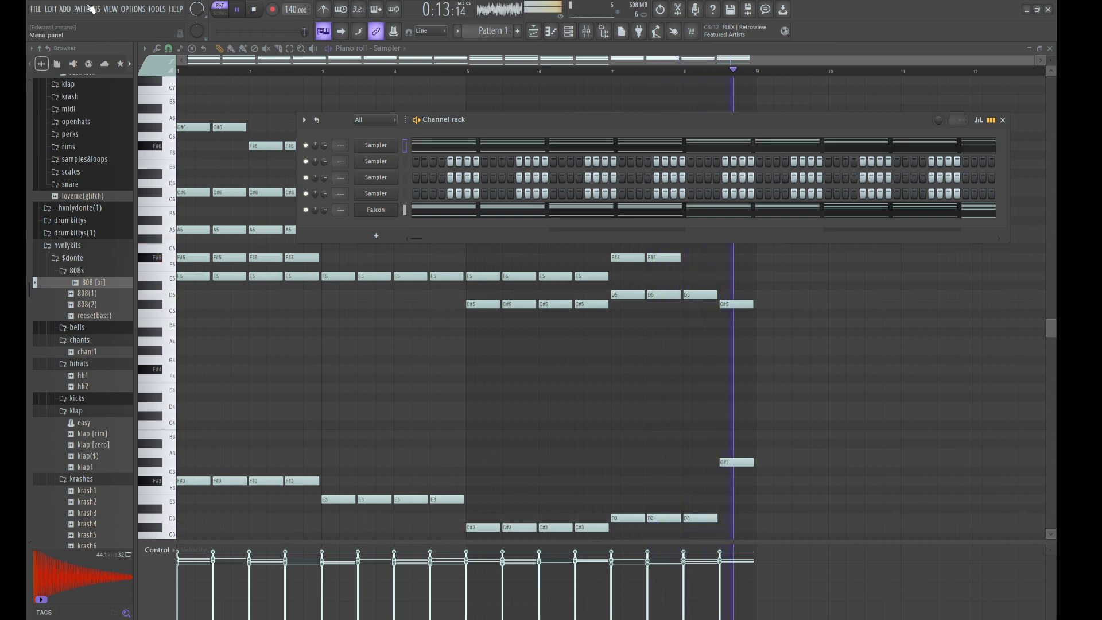
{"action": "key", "text": "space"}
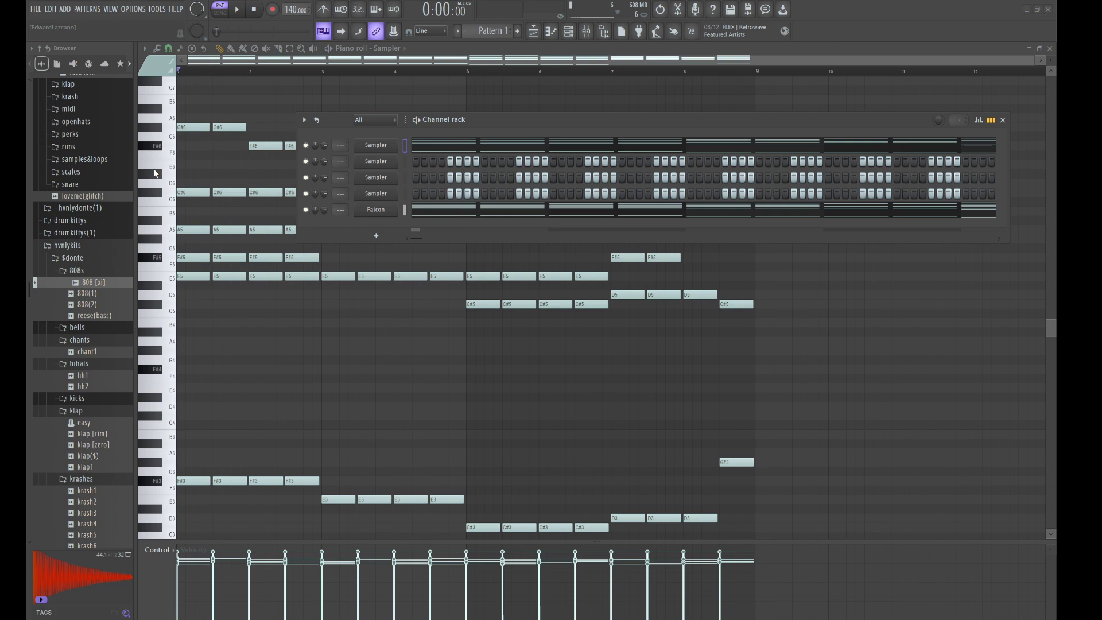
Place Pattern 1 on Track 7 and its rendered audio clip on Track 1, both starting at bar 1.
{"action": "key", "text": "Page_Down"}
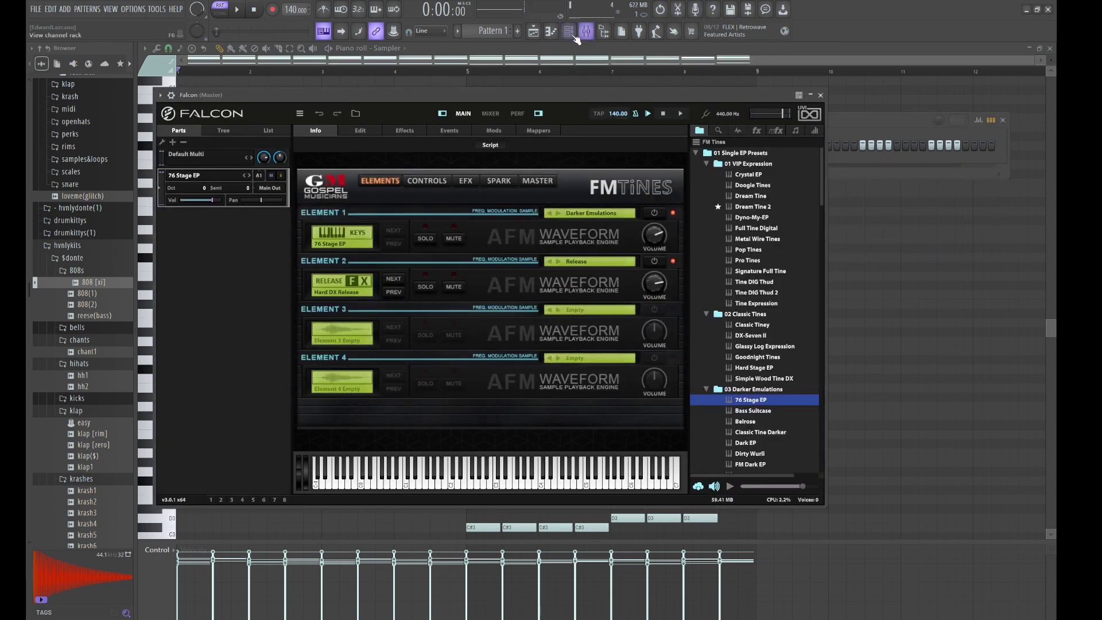
{"action": "left_click", "coordinate": [534, 32]}
{"action": "left_click_drag", "start_coordinate": [183, 87], "coordinate": [329, 270]}
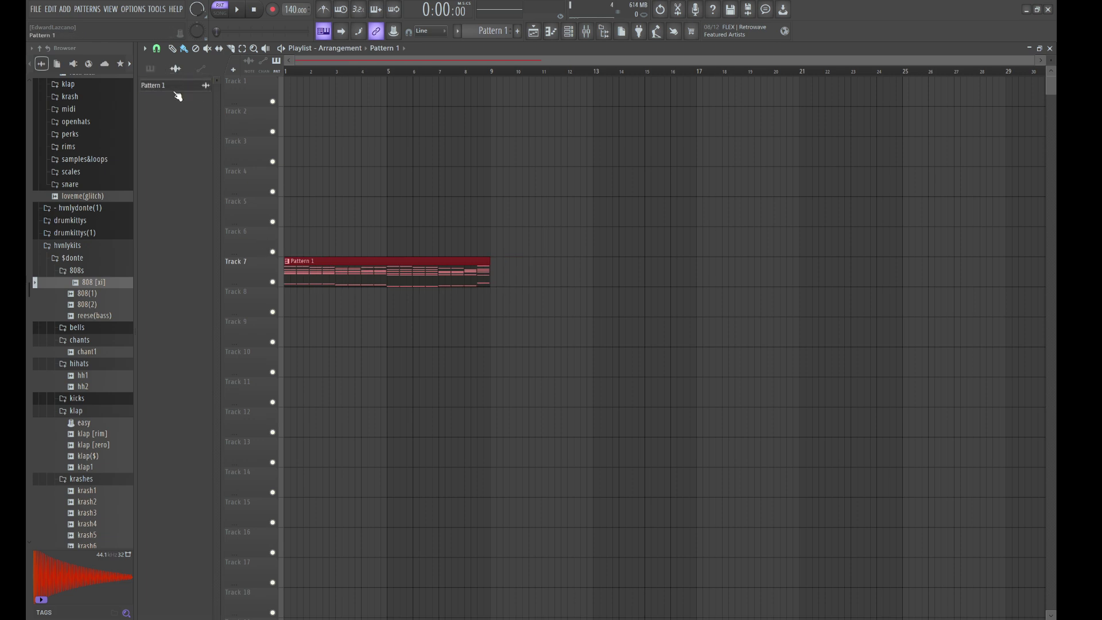
{"action": "left_click_drag", "start_coordinate": [178, 94], "coordinate": [341, 95]}
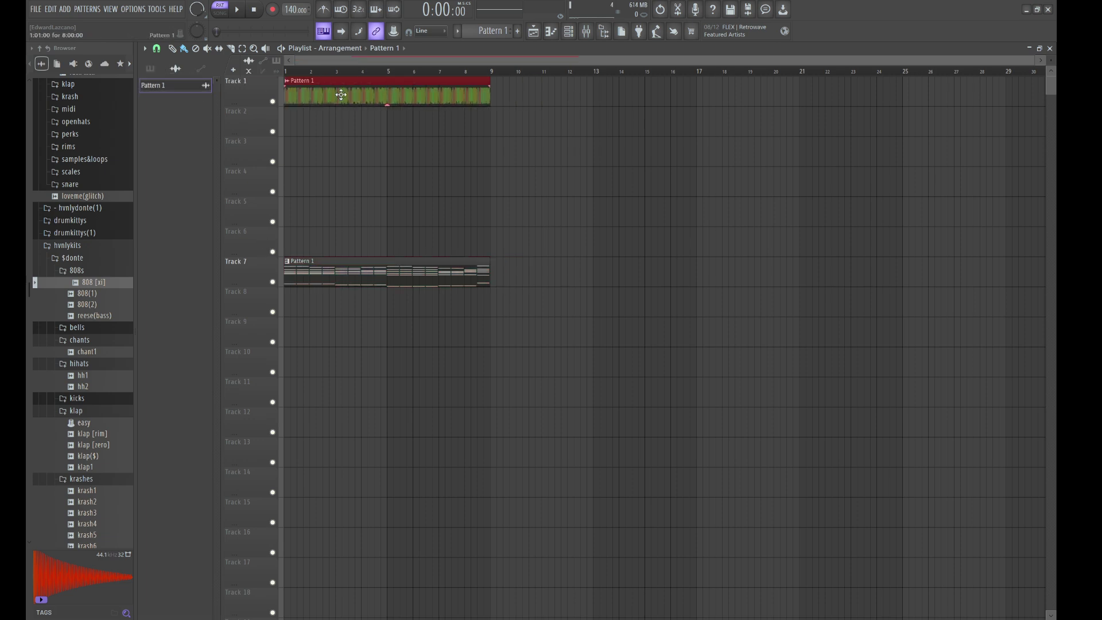
{"action": "double_click", "coordinate": [378, 96]}
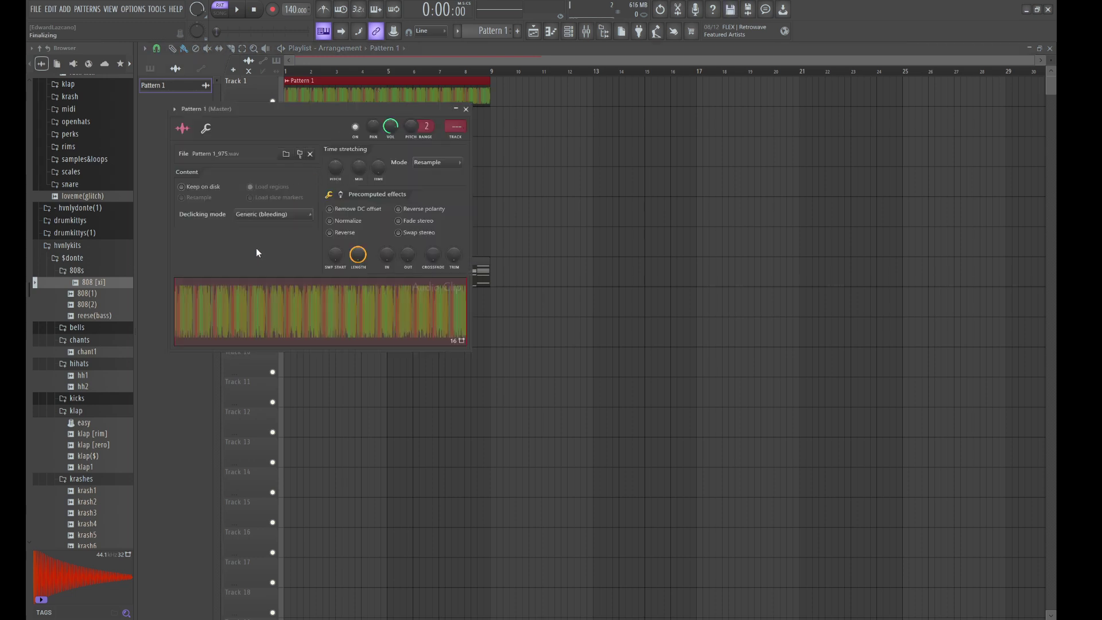
{"action": "key", "text": "Escape"}
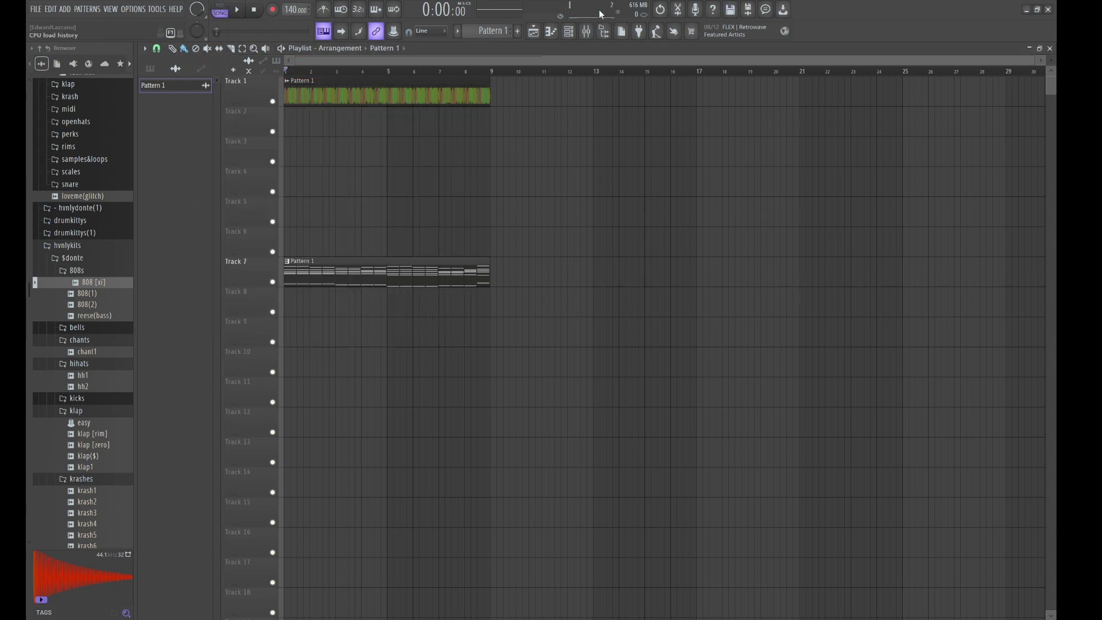
Show all channels, cut the Falcon channel's notes from Pattern 1 and play the arrangement in song mode.
{"action": "left_click", "coordinate": [568, 33]}
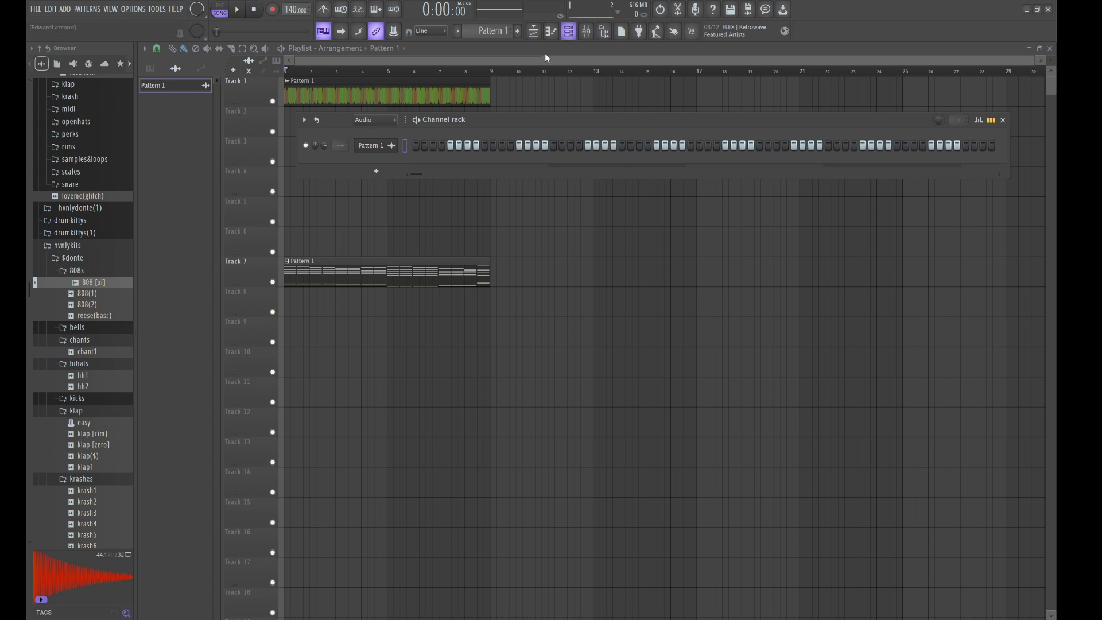
{"action": "left_click", "coordinate": [379, 130]}
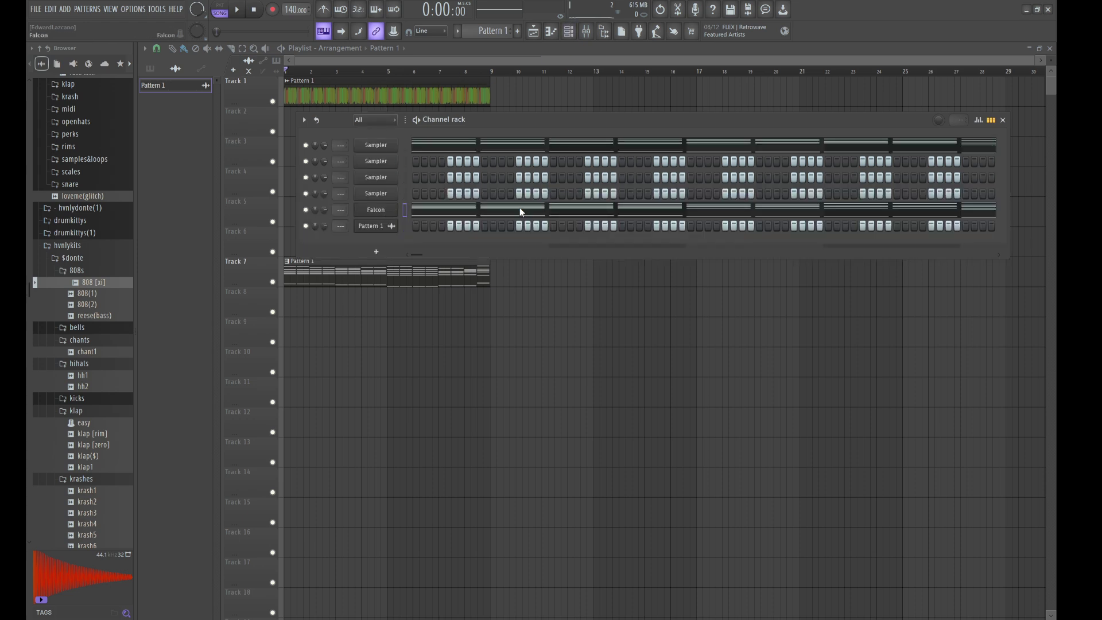
{"action": "key", "text": "ctrl+x"}
{"action": "key", "text": "space"}
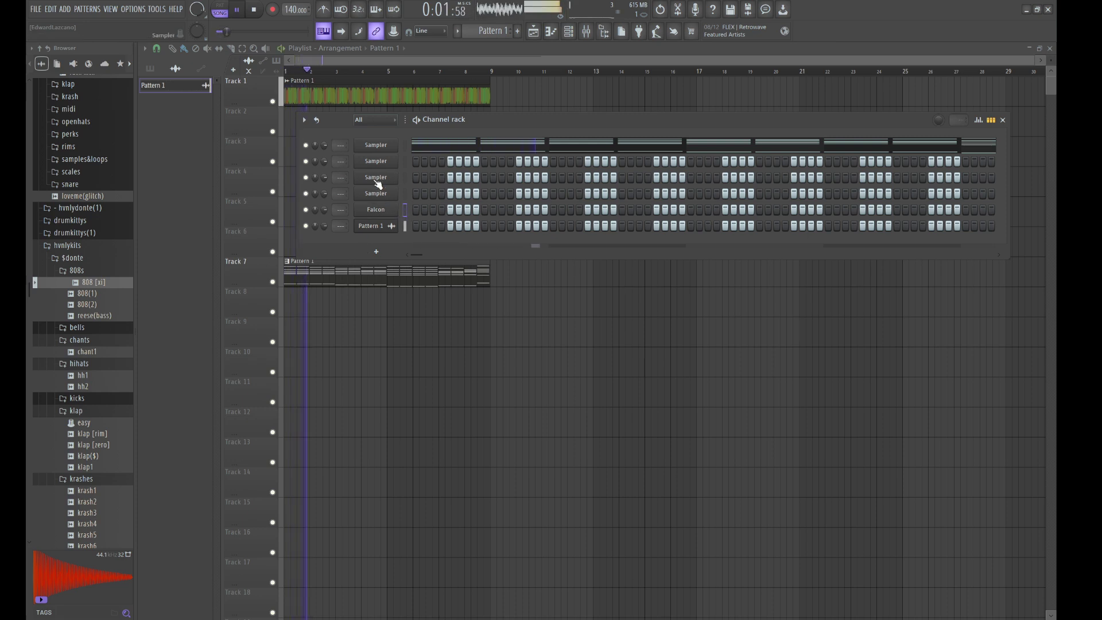
Load the Xylo 1 preset from the 05 Hybrid folder in Falcon.
{"action": "left_click", "coordinate": [376, 209]}
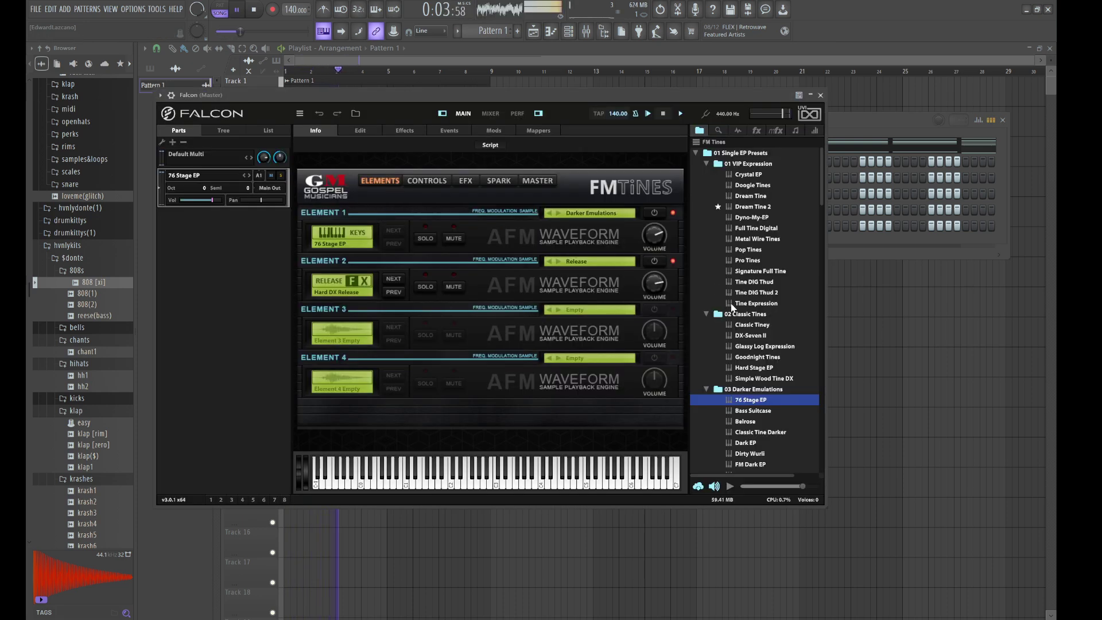
{"action": "scroll", "coordinate": [771, 336], "scroll_direction": "down", "scroll_amount": 8}
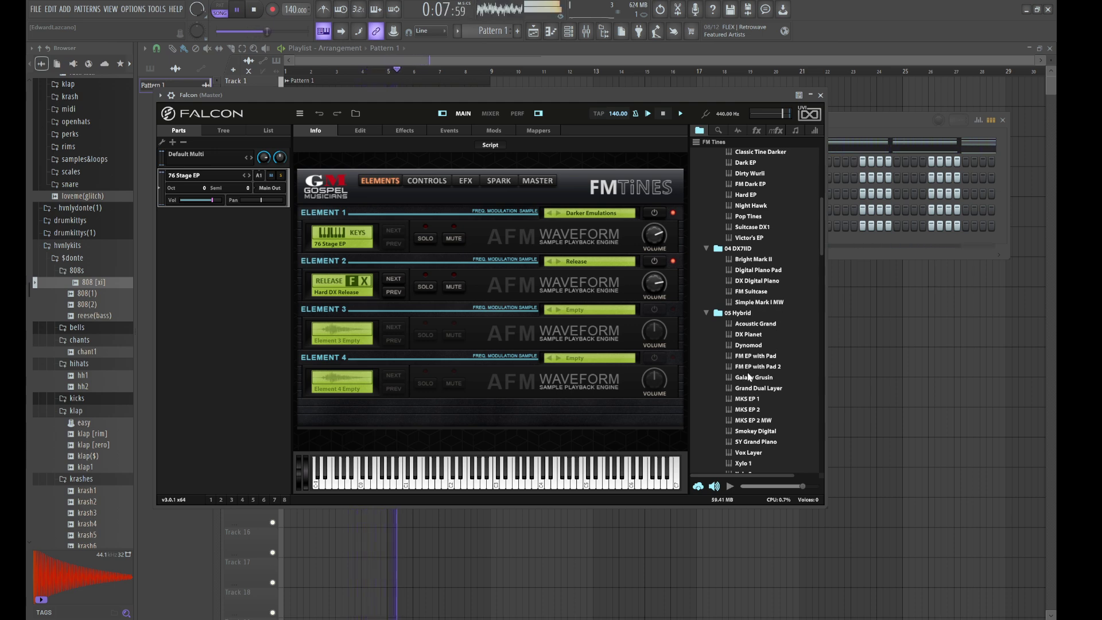
{"action": "scroll", "coordinate": [751, 380], "scroll_direction": "down", "scroll_amount": 5}
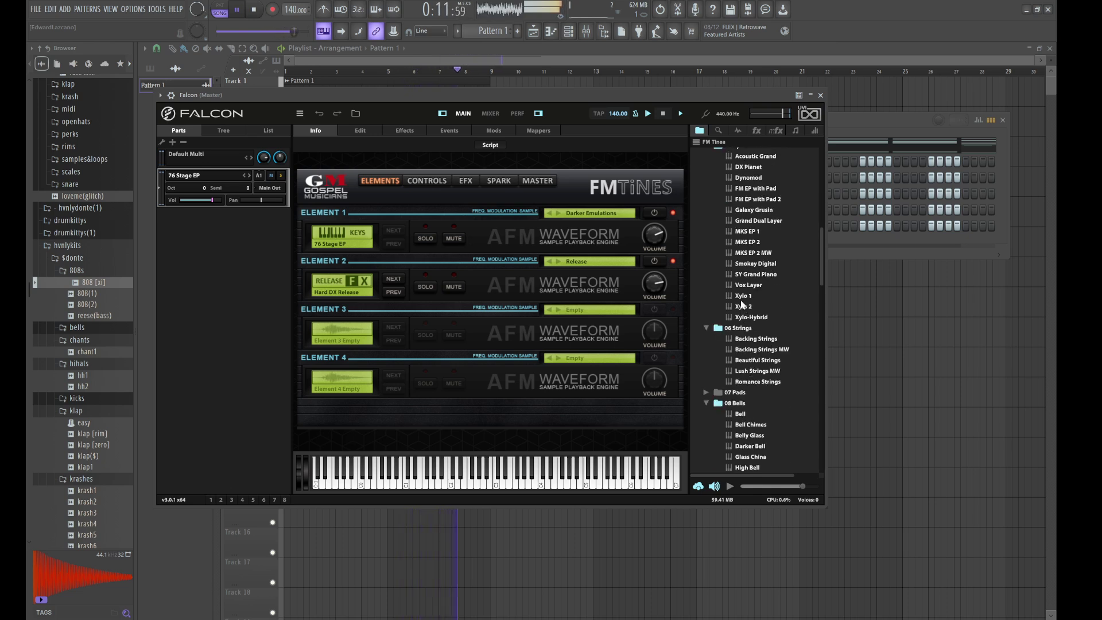
{"action": "left_click", "coordinate": [742, 297]}
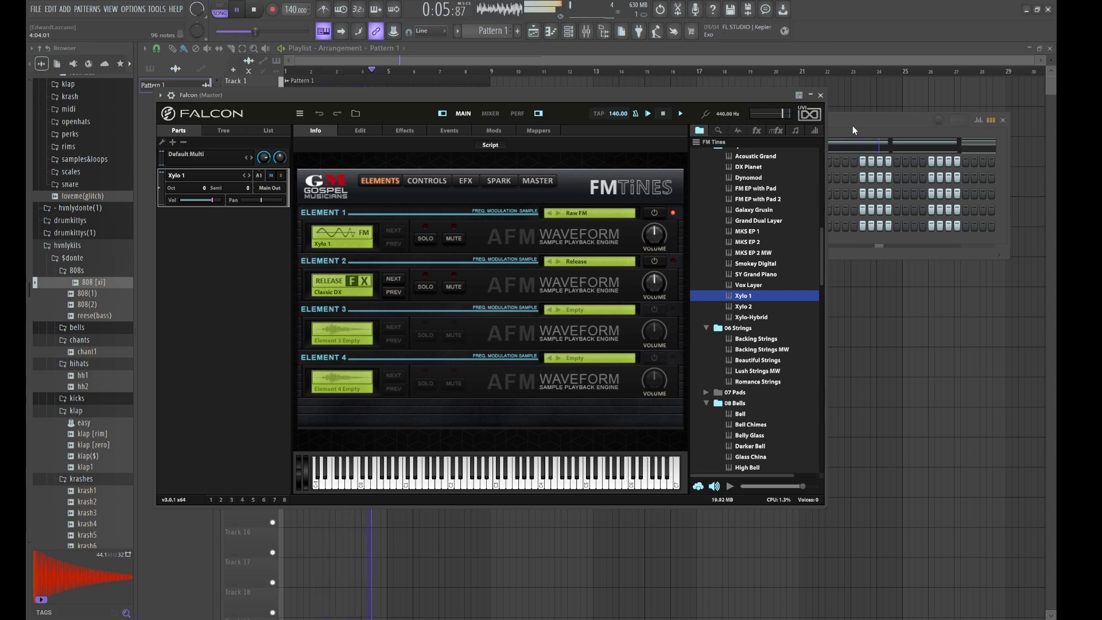
Draw a descending melody of one-beat notes E7, D7 and C#7 on beats 2 to 4 of bar 1 in Falcon's piano roll.
{"action": "left_click", "coordinate": [852, 126]}
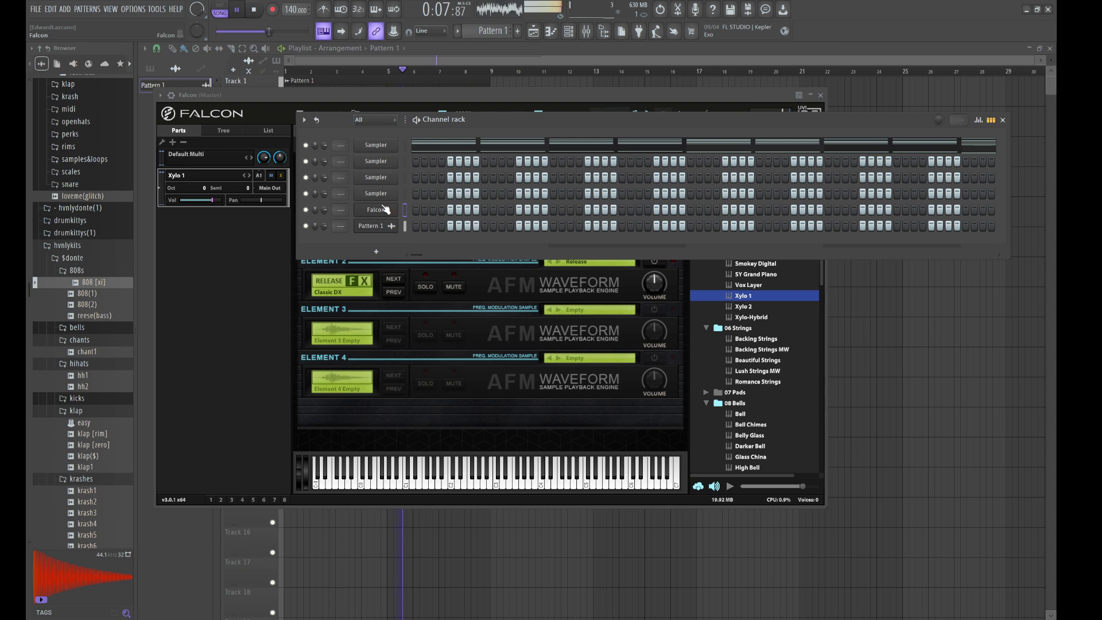
{"action": "left_click", "coordinate": [427, 212]}
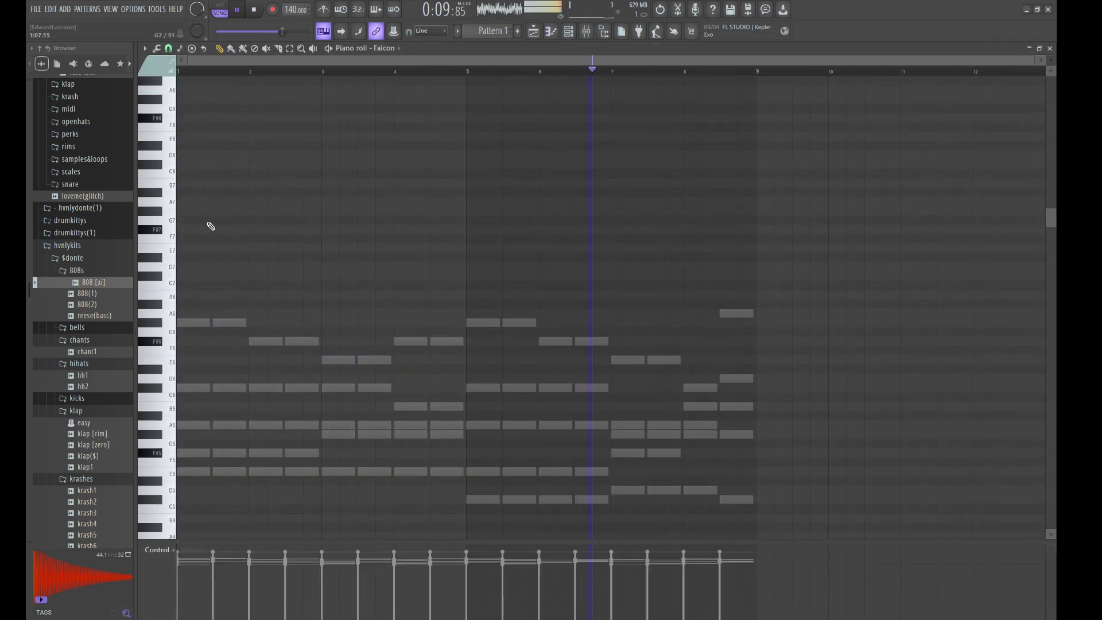
{"action": "left_click", "coordinate": [198, 249]}
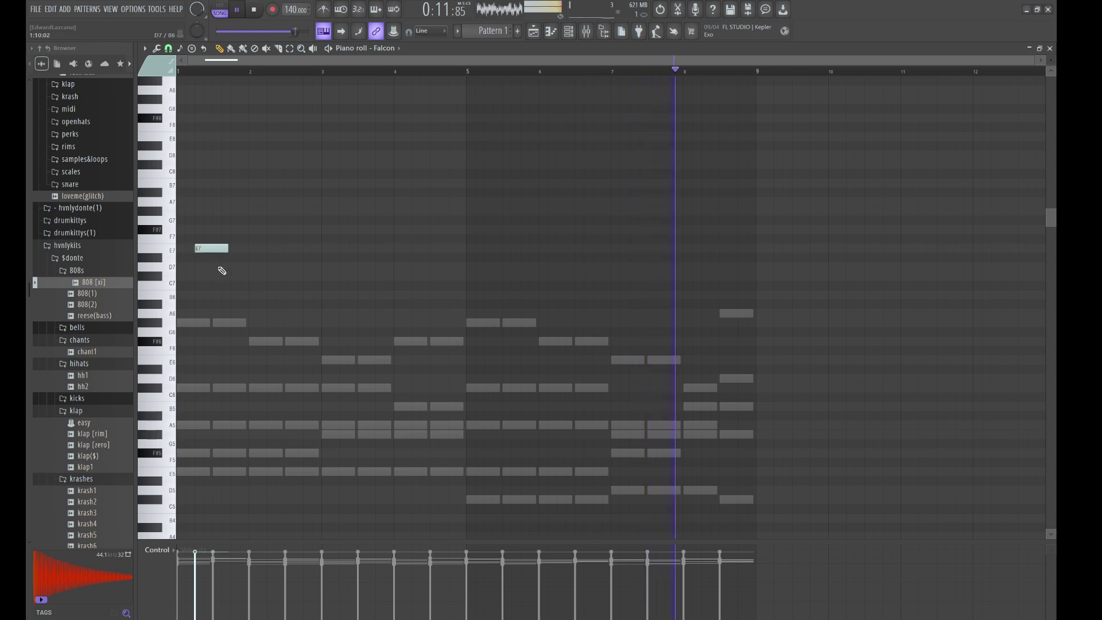
{"action": "left_click", "coordinate": [216, 268]}
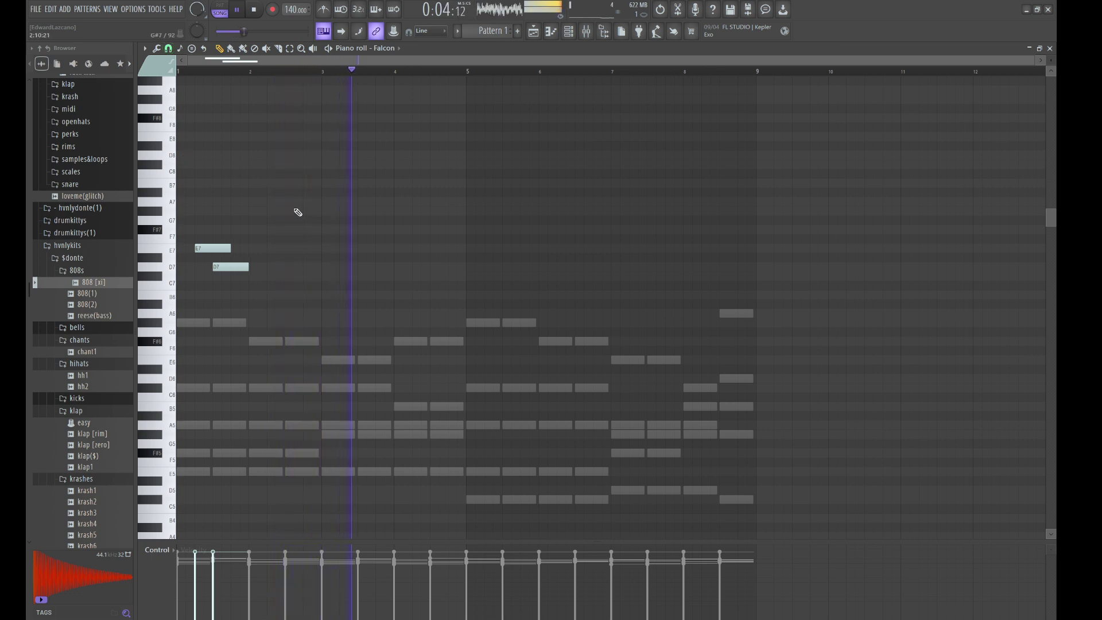
{"action": "left_click_drag", "start_coordinate": [231, 251], "coordinate": [213, 250]}
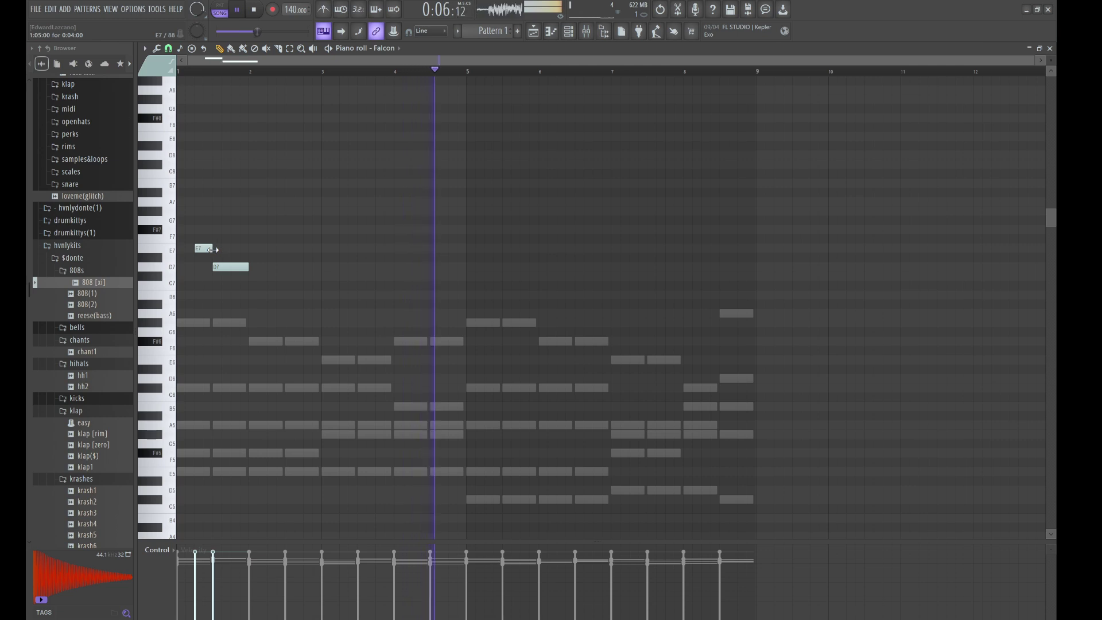
{"action": "left_click", "coordinate": [236, 278]}
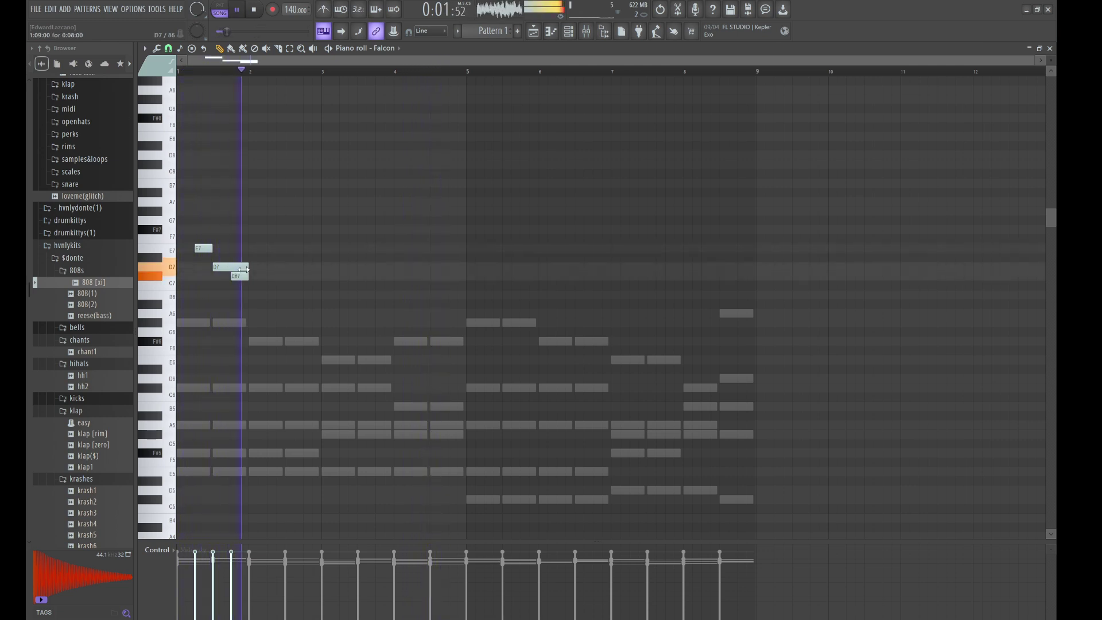
{"action": "left_click_drag", "start_coordinate": [242, 270], "coordinate": [266, 249]}
{"action": "scroll", "coordinate": [261, 290], "scroll_direction": "down", "scroll_amount": 1}
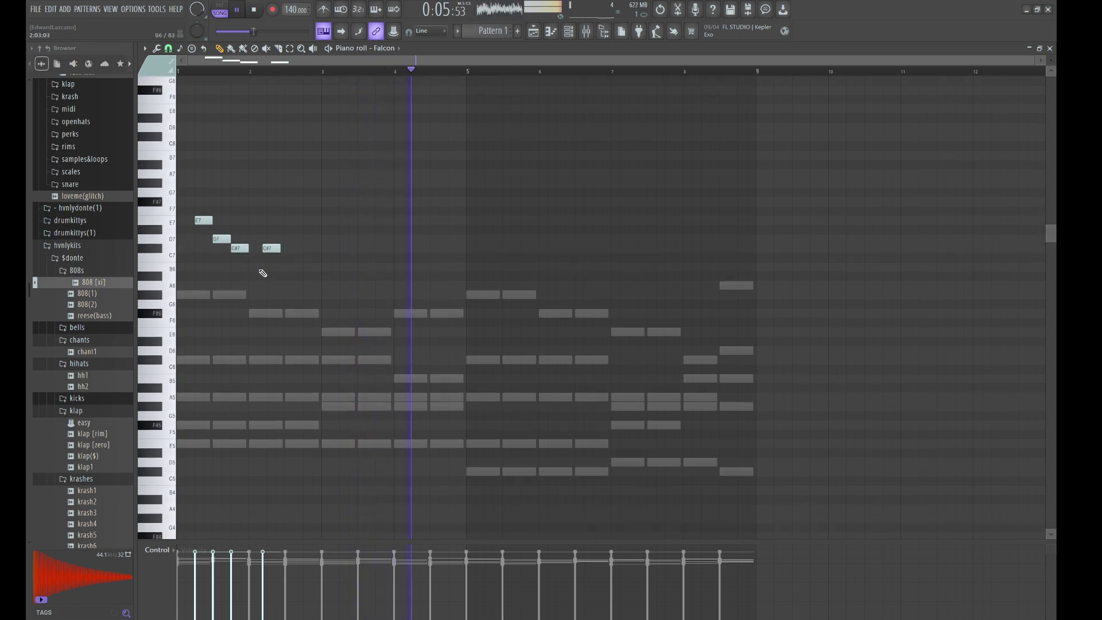
{"action": "key", "text": "ctrl+z"}
Duplicate the three-note melody figure from bar 1 into bar 2 at the same pitches and beats.
{"action": "key", "text": "ctrl+a"}
{"action": "left_click_drag", "start_coordinate": [199, 228], "coordinate": [289, 233]}
{"action": "key", "text": "ctrl+z"}
{"action": "left_click_drag", "start_coordinate": [204, 223], "coordinate": [276, 224], "text": "shift"}
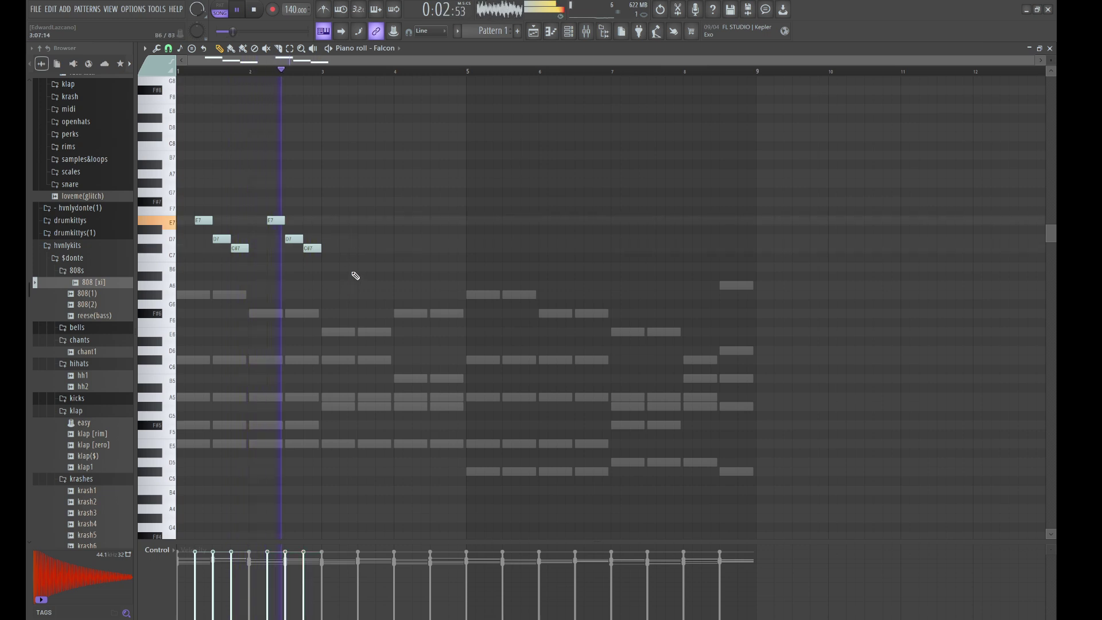
{"action": "key", "text": "ctrl+a"}
{"action": "key", "text": "ctrl+d"}
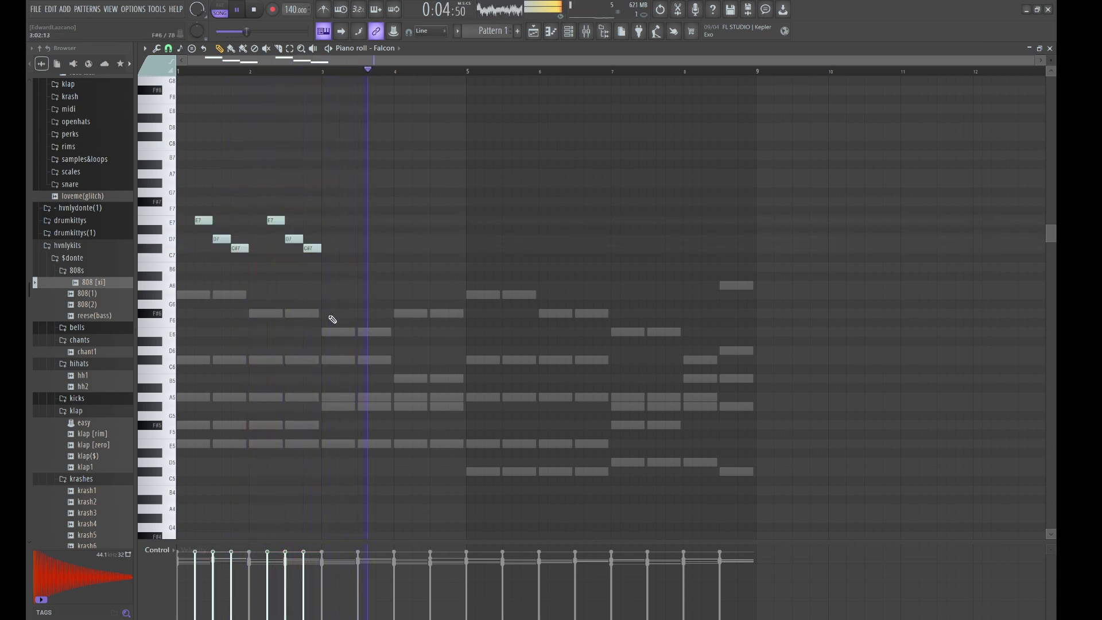
Shorten bar 2's C#7, follow it with a six-step B6, and duplicate the two-bar phrase into bars 3 and 4.
{"action": "left_click_drag", "start_coordinate": [319, 248], "coordinate": [328, 220]}
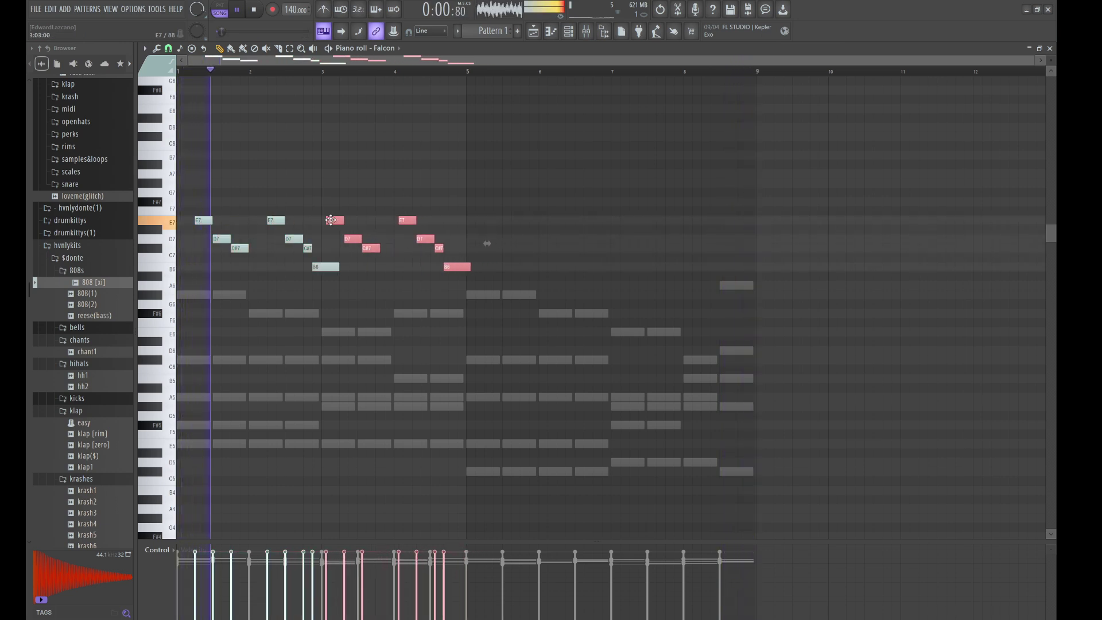
{"action": "key", "text": "shift+Right"}
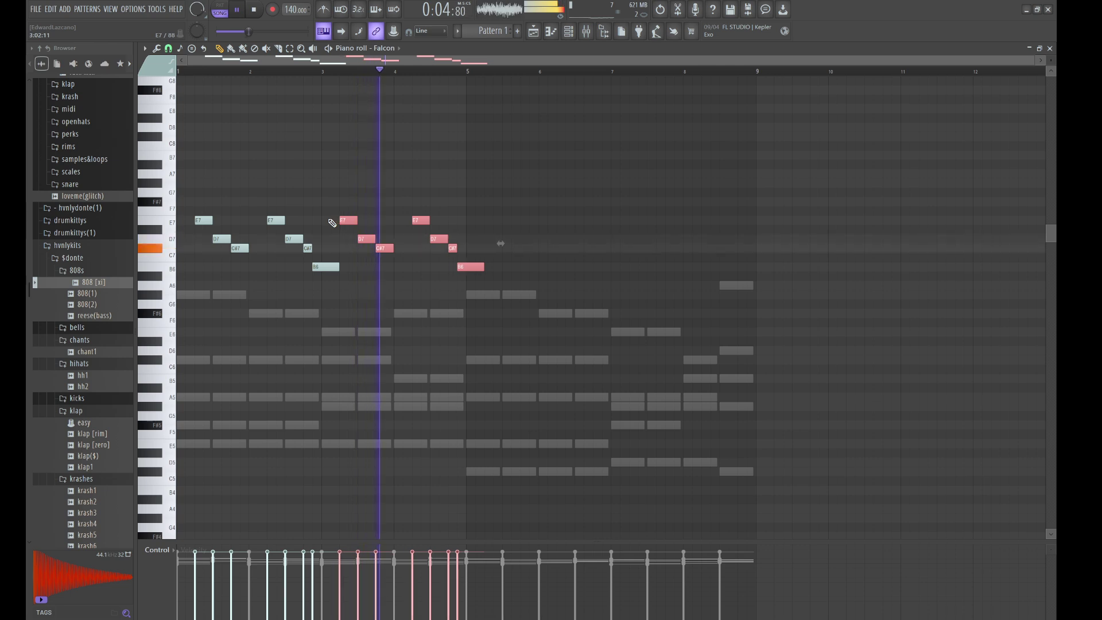
{"action": "left_click", "coordinate": [530, 313], "text": "ctrl"}
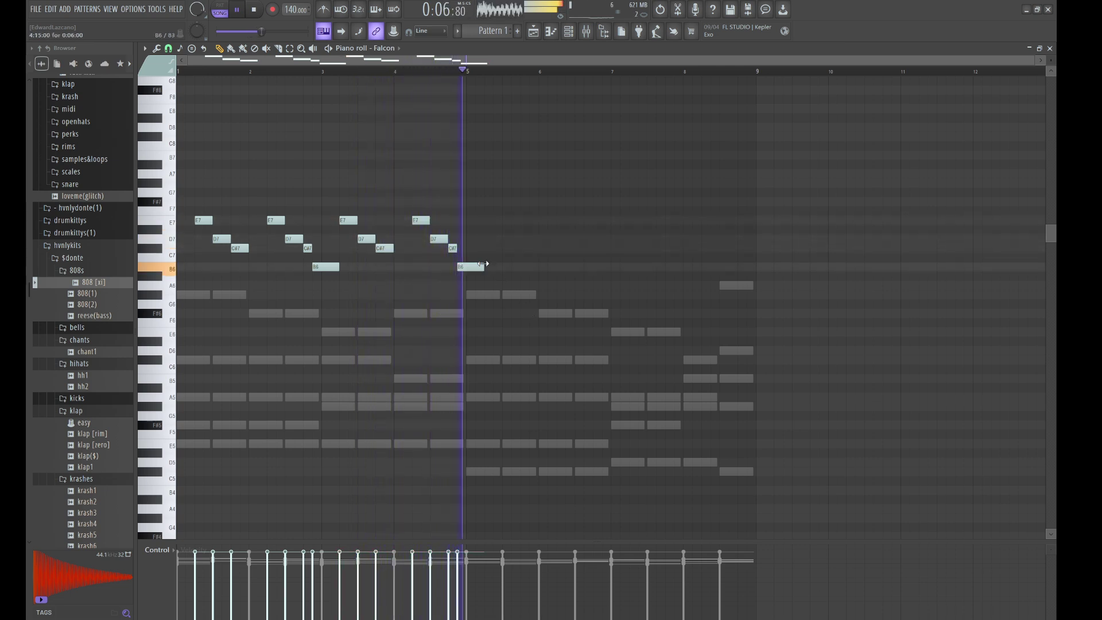
Shorten the last melody note in bar 4 to two steps at A6, and duplicate the four-bar melody into bars 5 to 8.
{"action": "left_click_drag", "start_coordinate": [483, 266], "coordinate": [467, 264]}
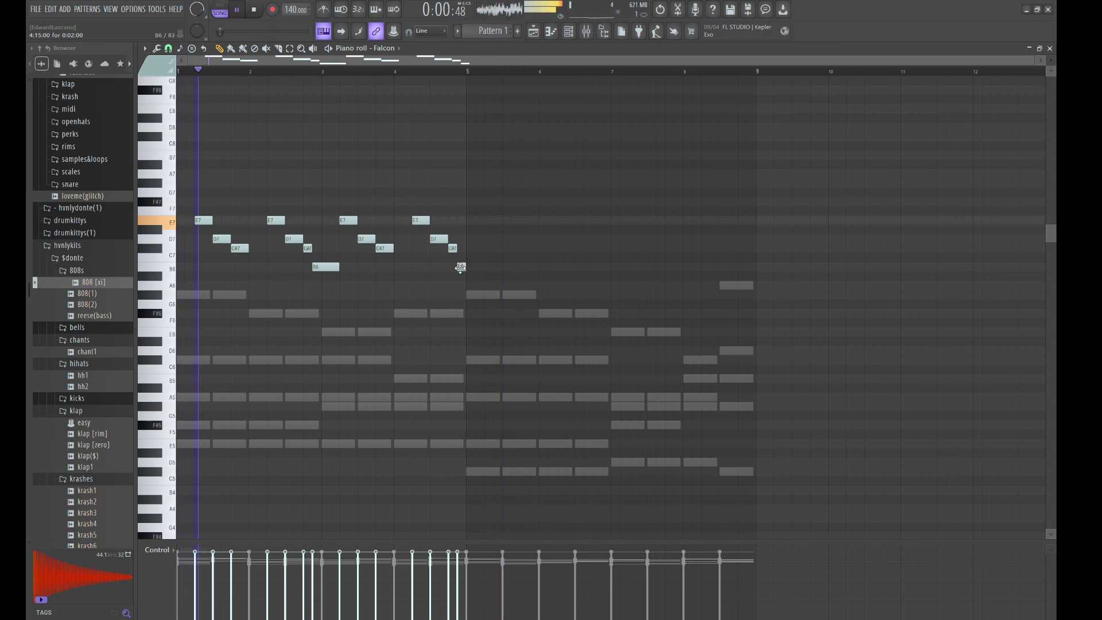
{"action": "left_click_drag", "start_coordinate": [461, 267], "coordinate": [461, 286]}
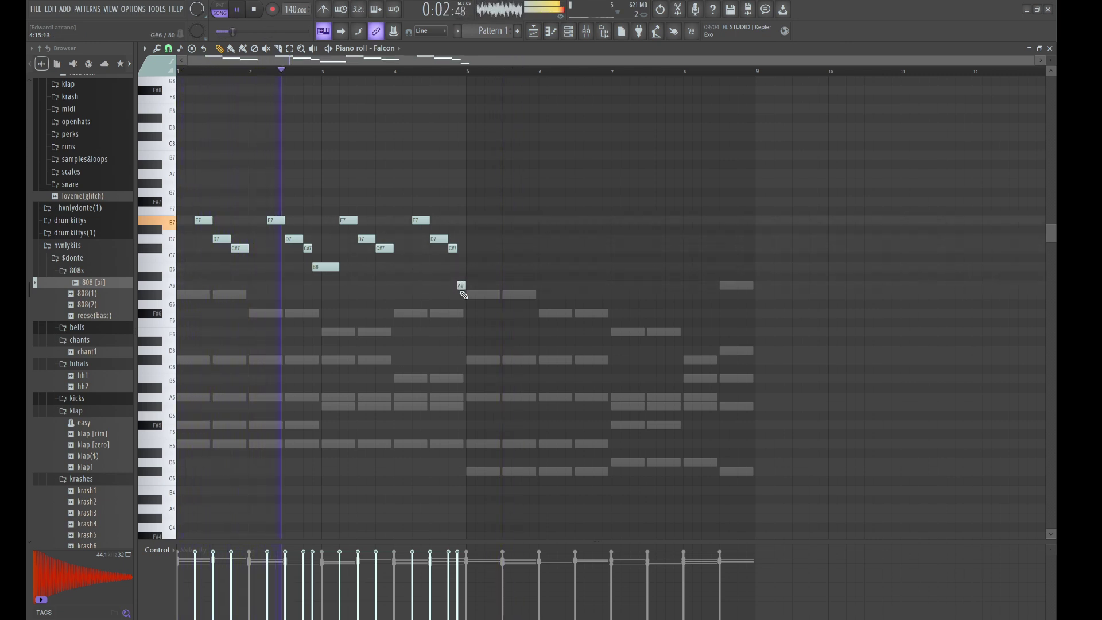
{"action": "key", "text": "ctrl+b"}
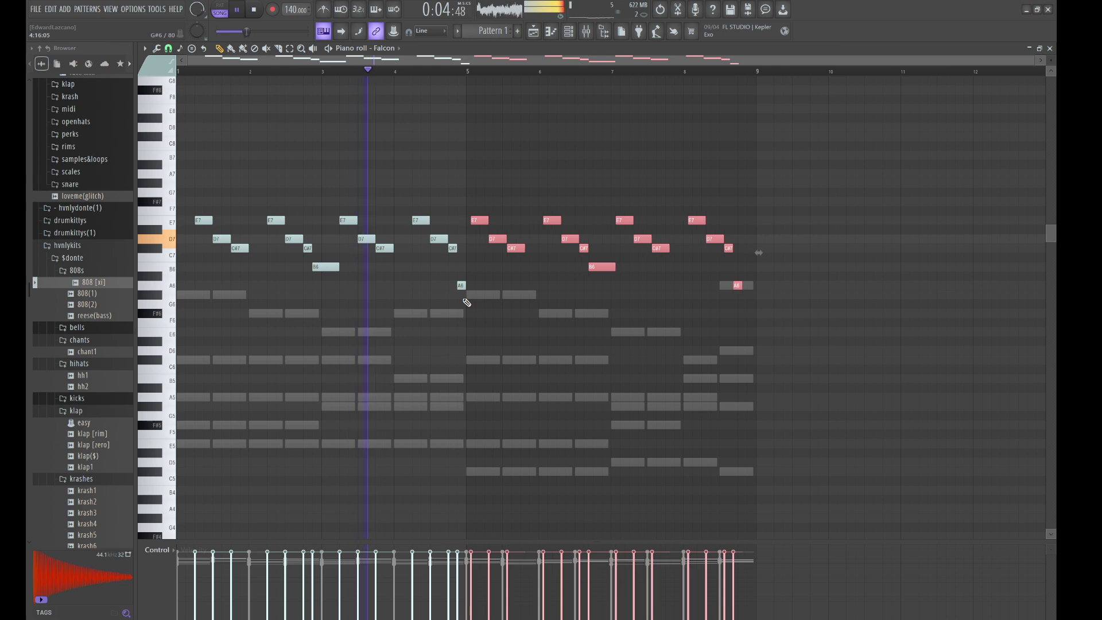
{"action": "key", "text": "shift+Right"}
{"action": "key", "text": "shift+Right"}
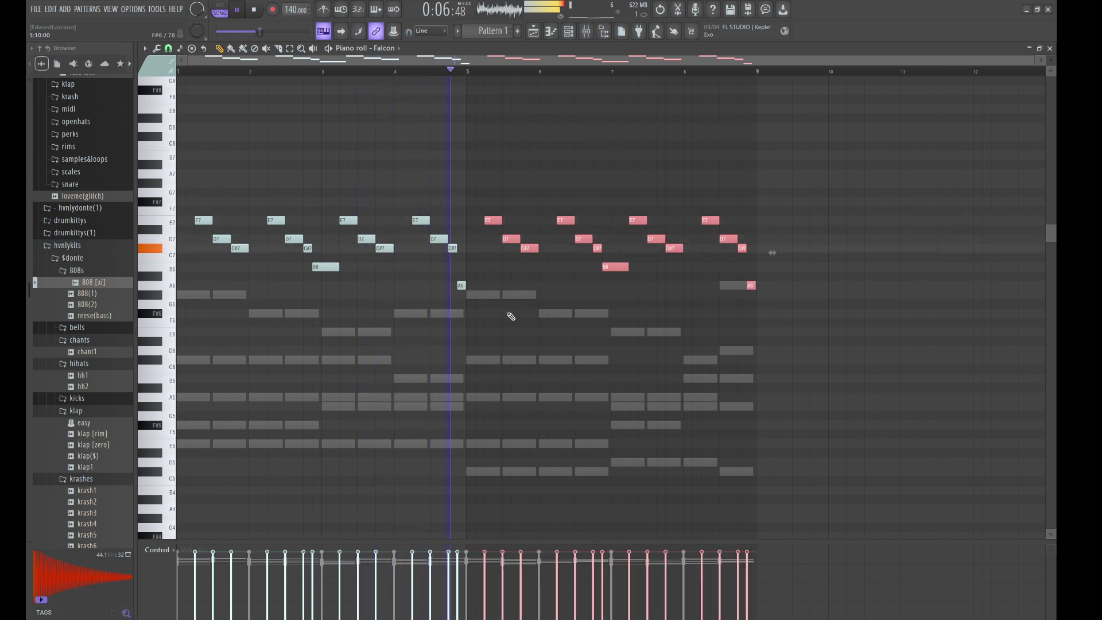
{"action": "key", "text": "ctrl+d"}
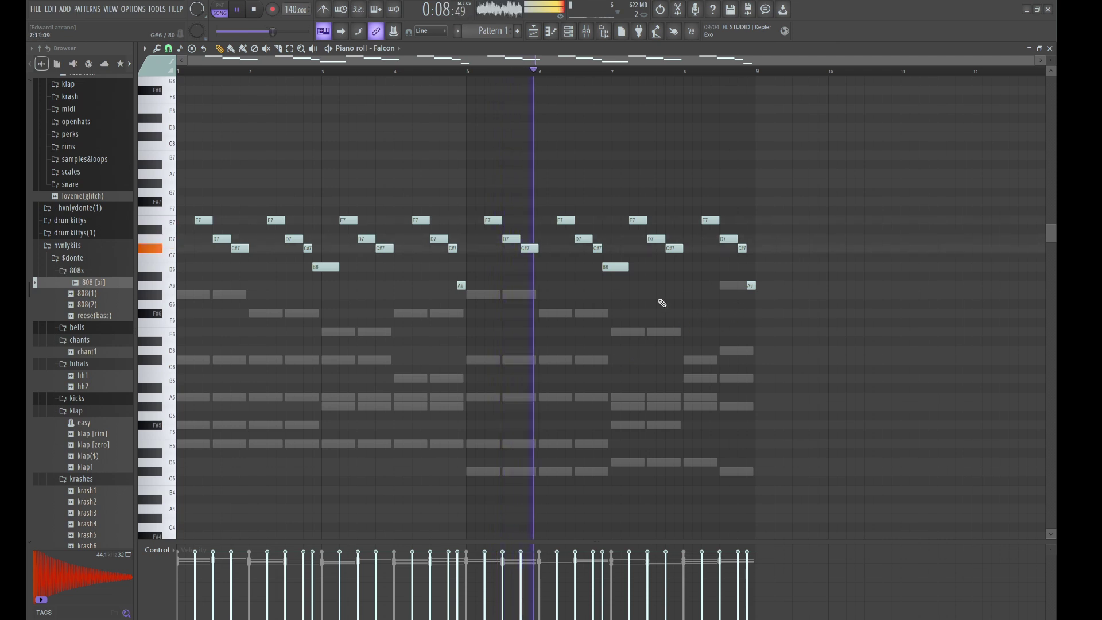
Lower the B6 at the end of bar 6 to G#6 and bar 7's D7 to B6, and slightly vary the melody's velocities.
{"action": "left_click", "coordinate": [615, 264]}
{"action": "key", "text": "Down"}
{"action": "key", "text": "Down"}
{"action": "key", "text": "Down"}
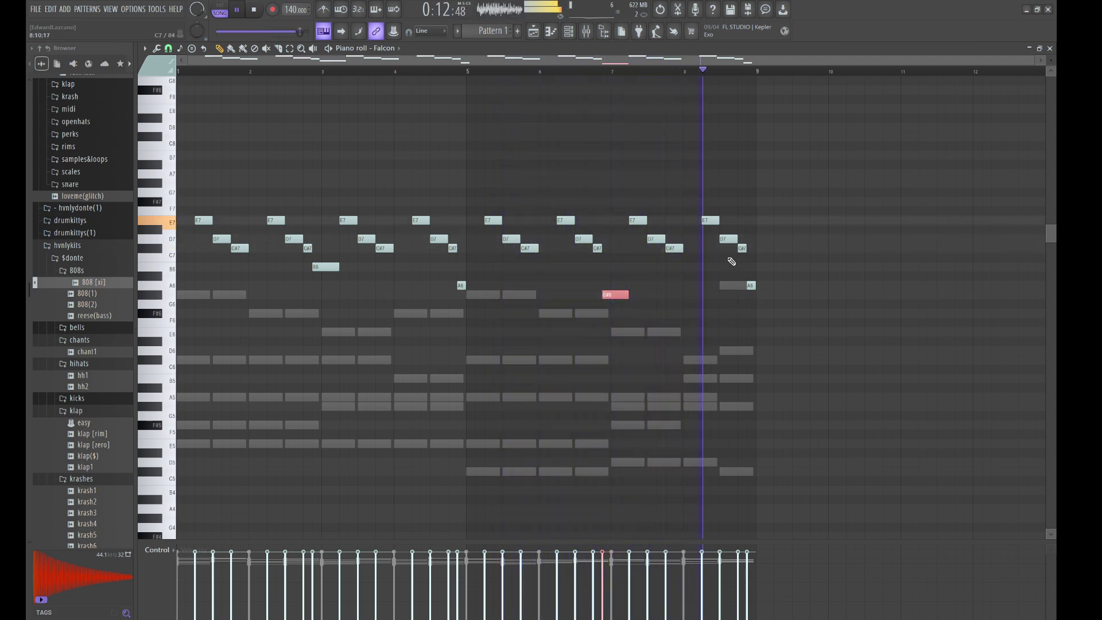
{"action": "left_click", "coordinate": [653, 239]}
{"action": "key", "text": "Down"}
{"action": "key", "text": "Down"}
{"action": "key", "text": "Down"}
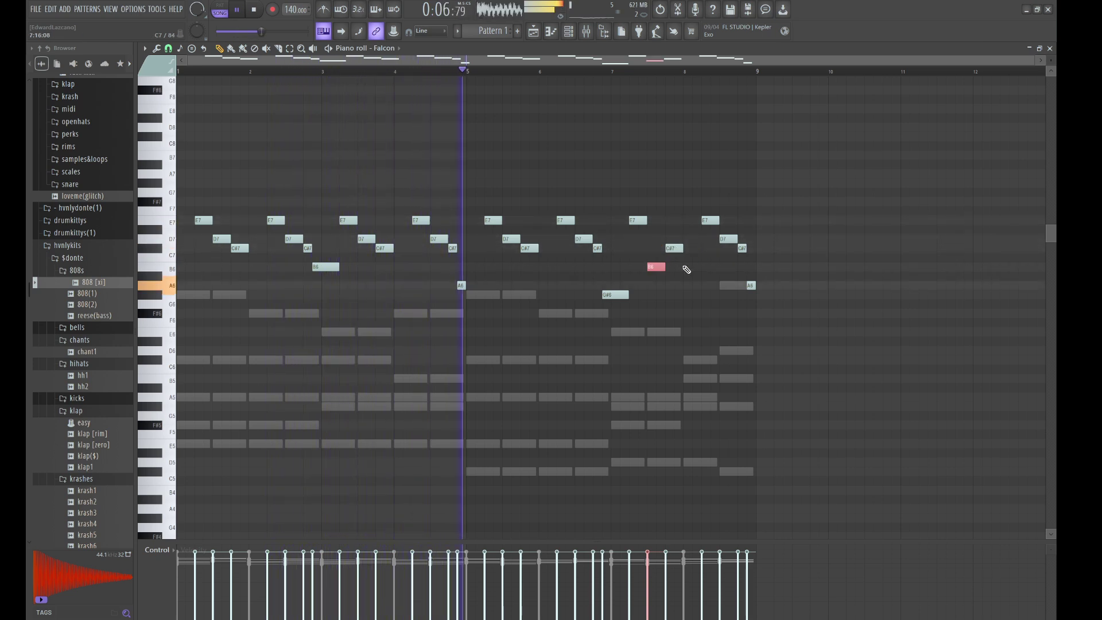
{"action": "key", "text": "ctrl+d"}
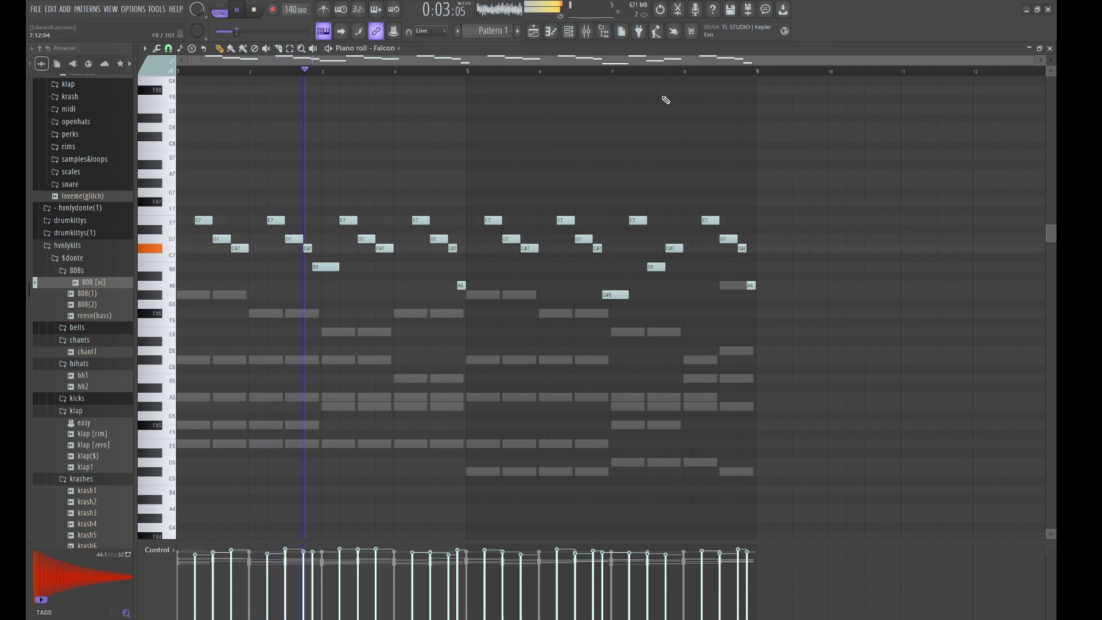
Copy the Falcon melody into the second Sampler channel and stop playback.
{"action": "left_click", "coordinate": [570, 31]}
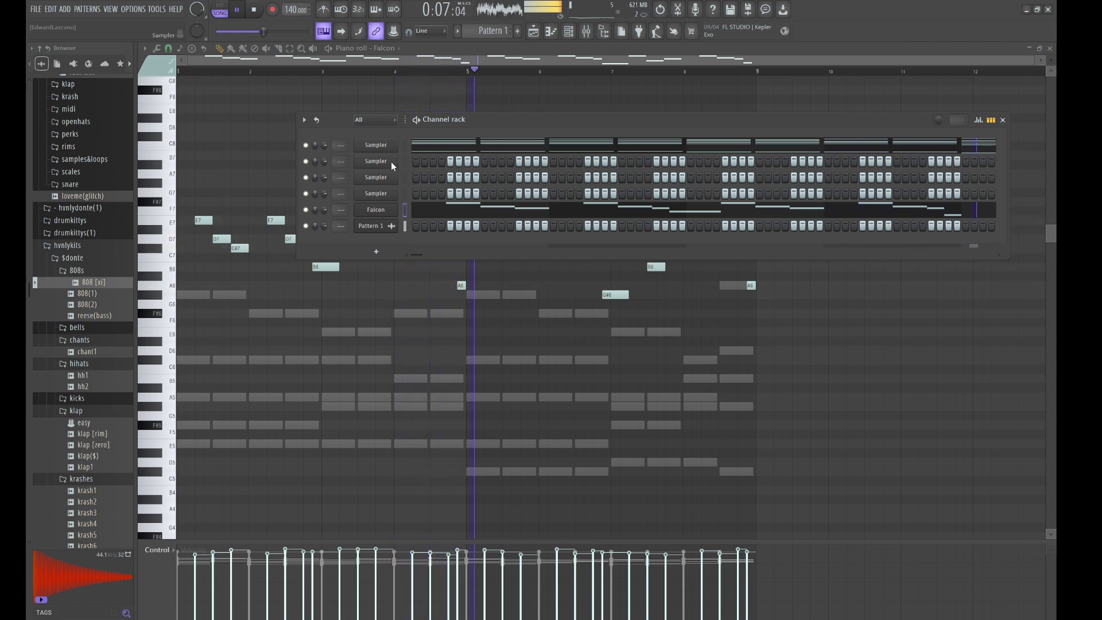
{"action": "key", "text": "ctrl+v"}
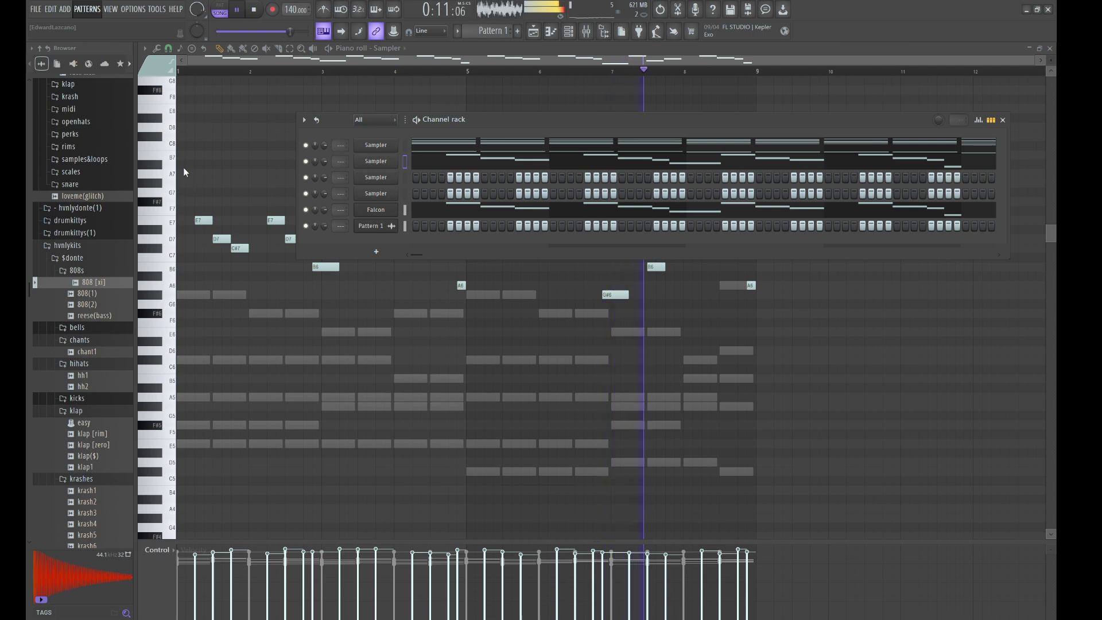
{"action": "key", "text": "space"}
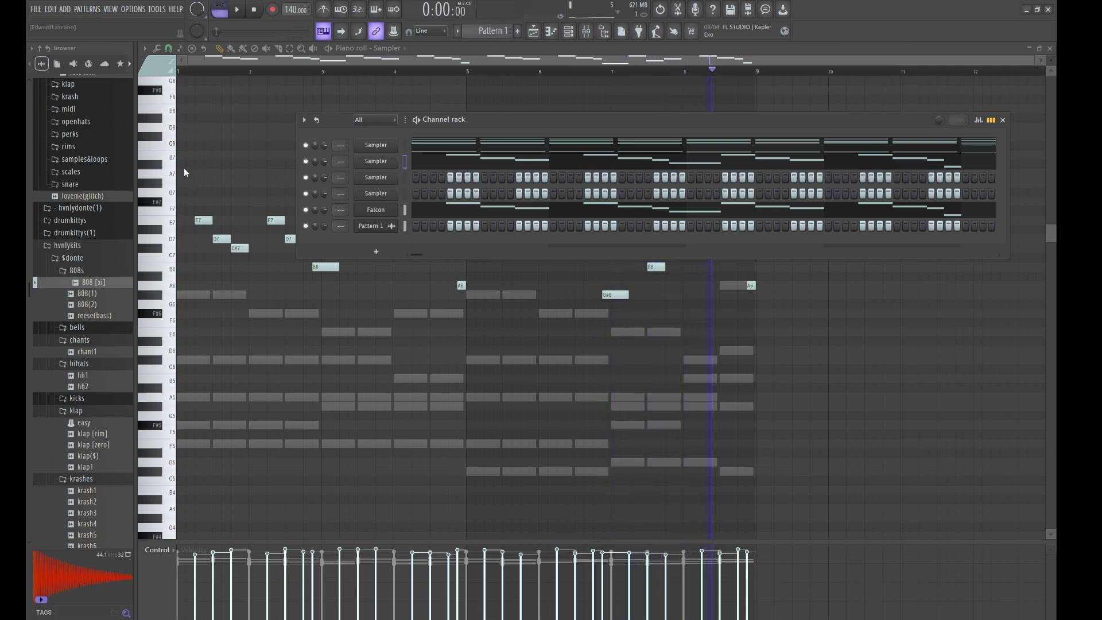
Render the melody to audio as Pattern 1 #2 and place the clip on Track 2 from bar 1.
{"action": "key", "text": "l"}
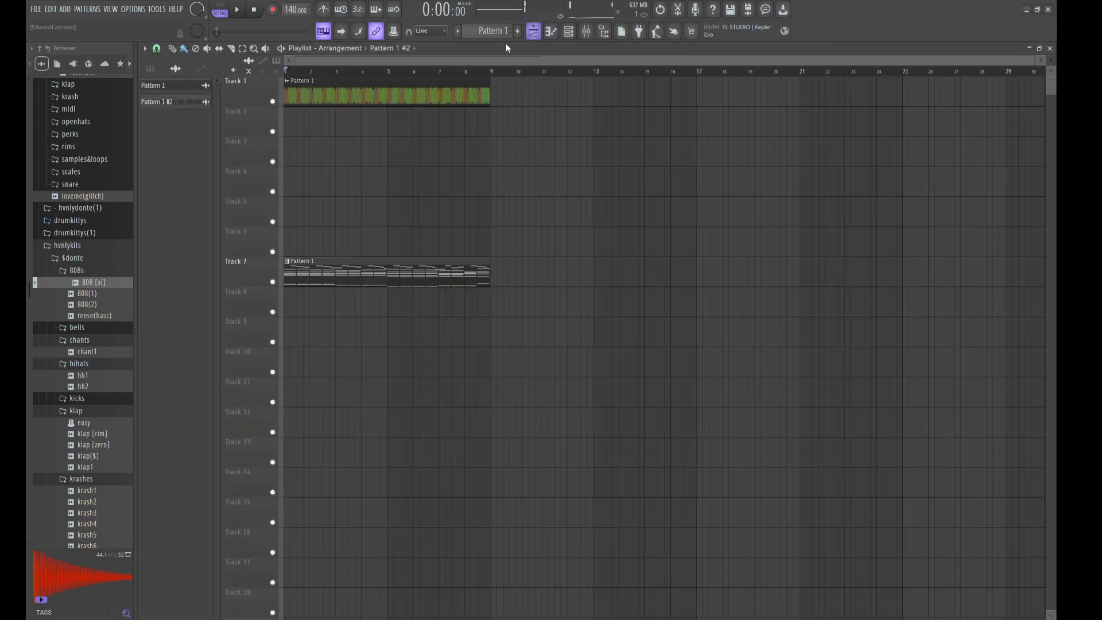
{"action": "left_click_drag", "start_coordinate": [205, 106], "coordinate": [314, 135]}
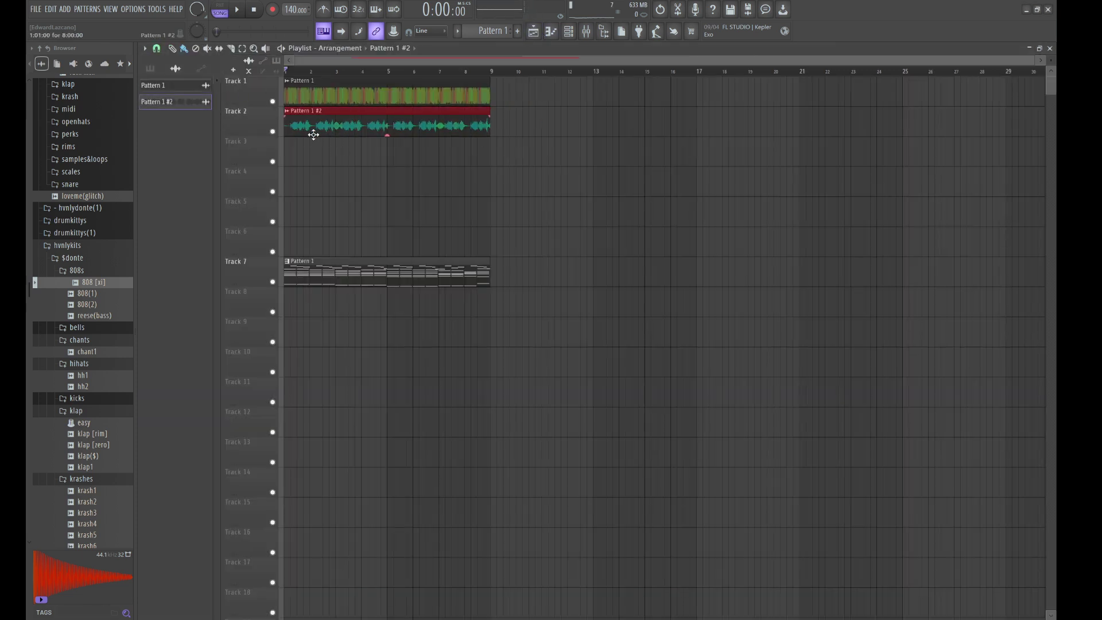
{"action": "double_click", "coordinate": [337, 134]}
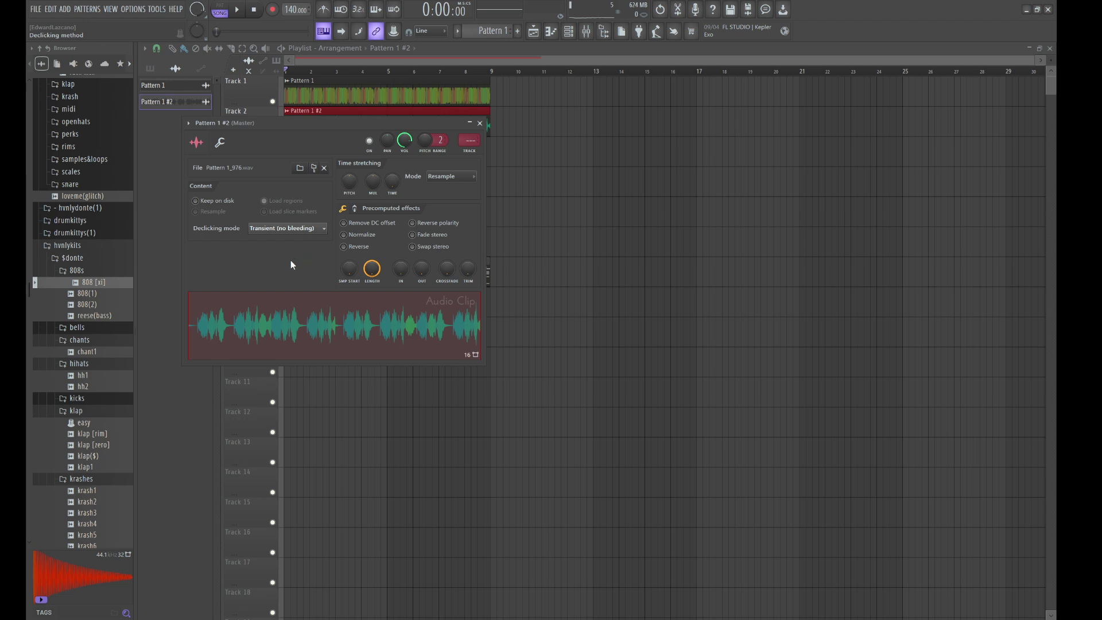
{"action": "key", "text": "Escape"}
Show all channels, cut the melody notes from the Falcon channel and start playing the arrangement.
{"action": "left_click", "coordinate": [575, 35]}
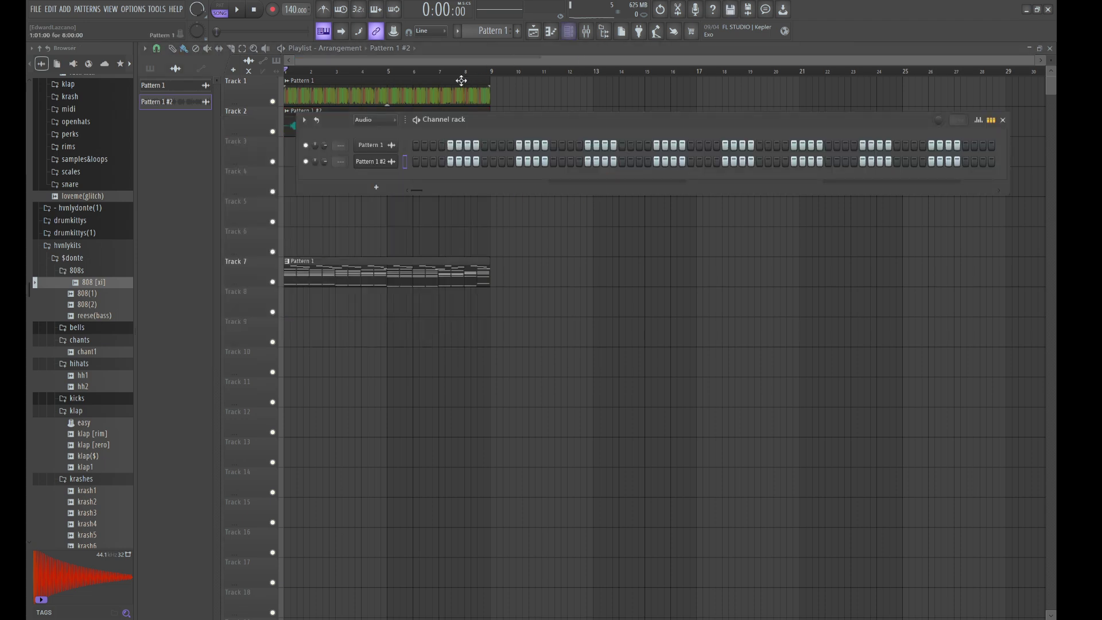
{"action": "left_click", "coordinate": [373, 133]}
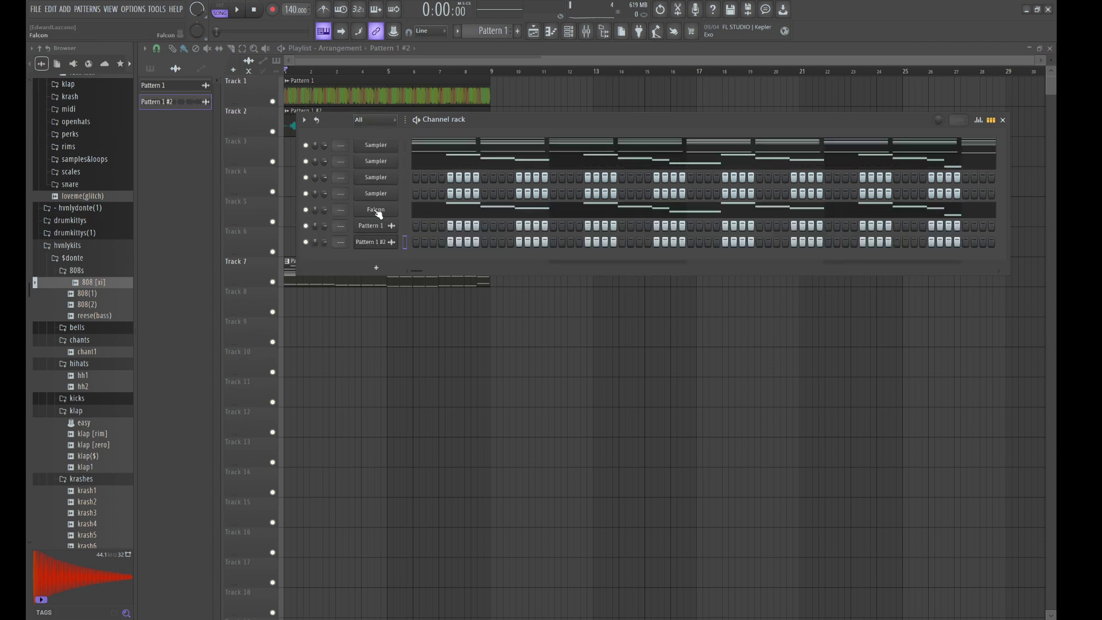
{"action": "key", "text": "ctrl+x"}
{"action": "key", "text": "space"}
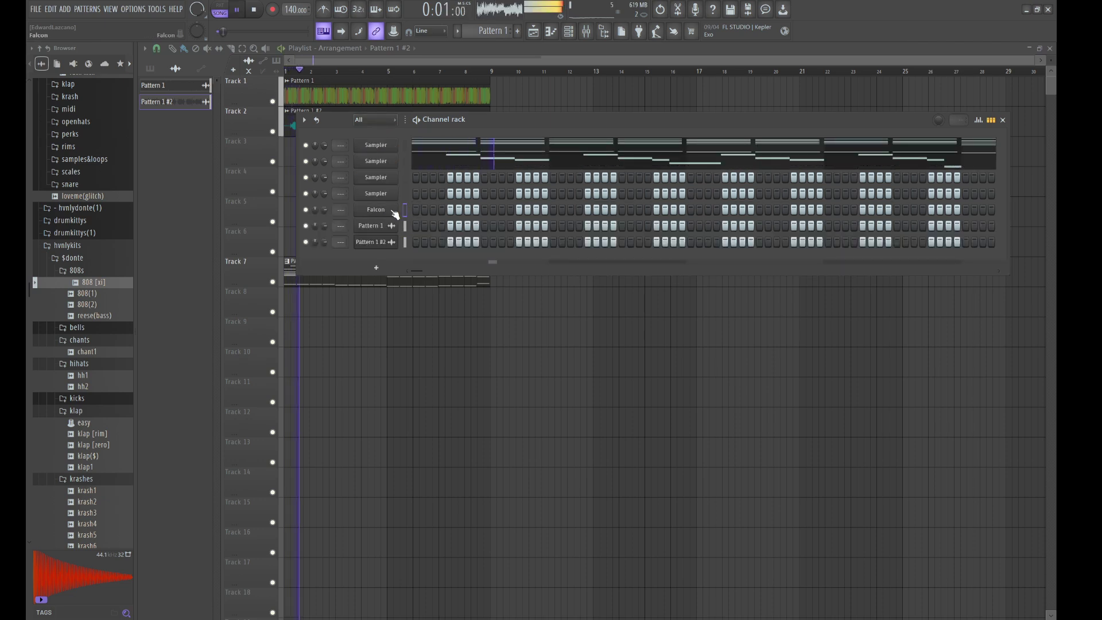
Load the Romance Strings preset from the 06 Strings folder in Falcon.
{"action": "left_click", "coordinate": [394, 211]}
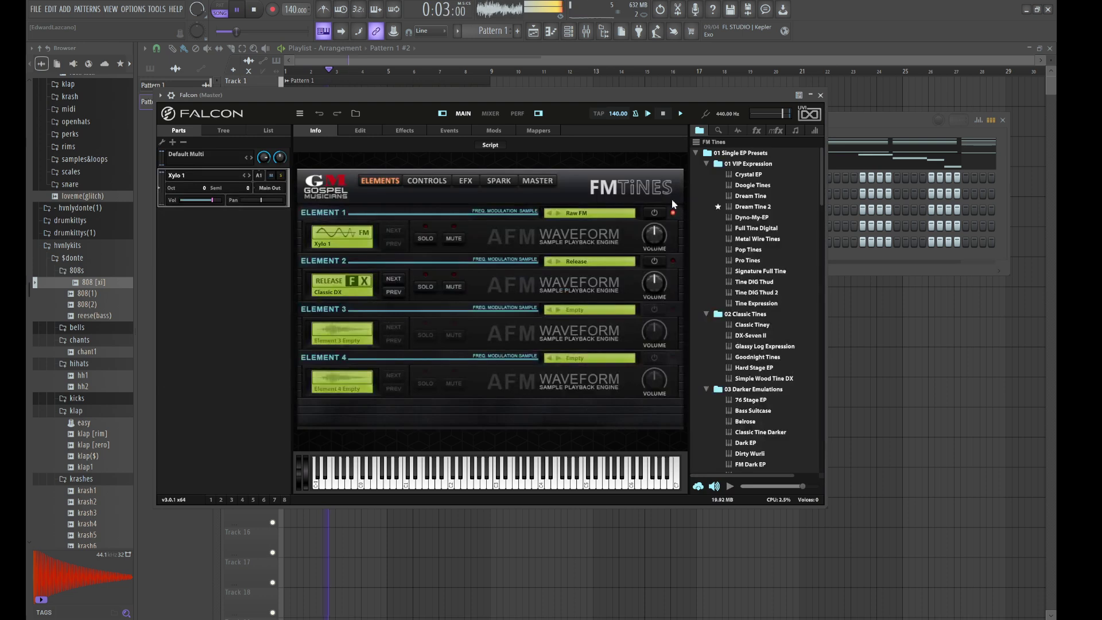
{"action": "scroll", "coordinate": [769, 305], "scroll_direction": "down", "scroll_amount": 3}
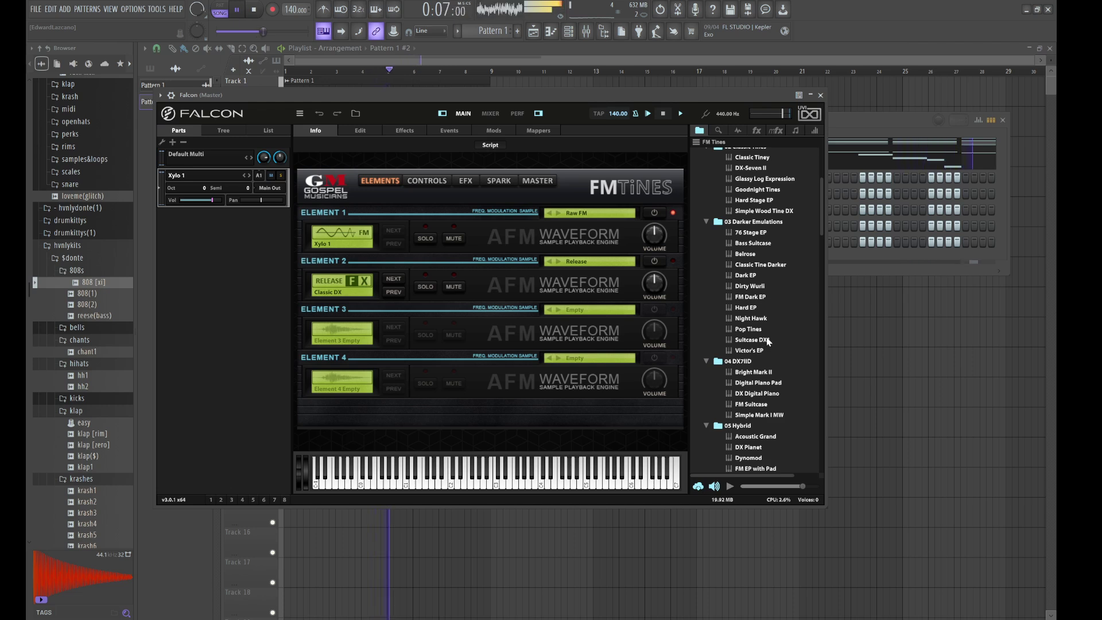
{"action": "scroll", "coordinate": [769, 341], "scroll_direction": "down", "scroll_amount": 3}
{"action": "scroll", "coordinate": [769, 339], "scroll_direction": "down", "scroll_amount": 3}
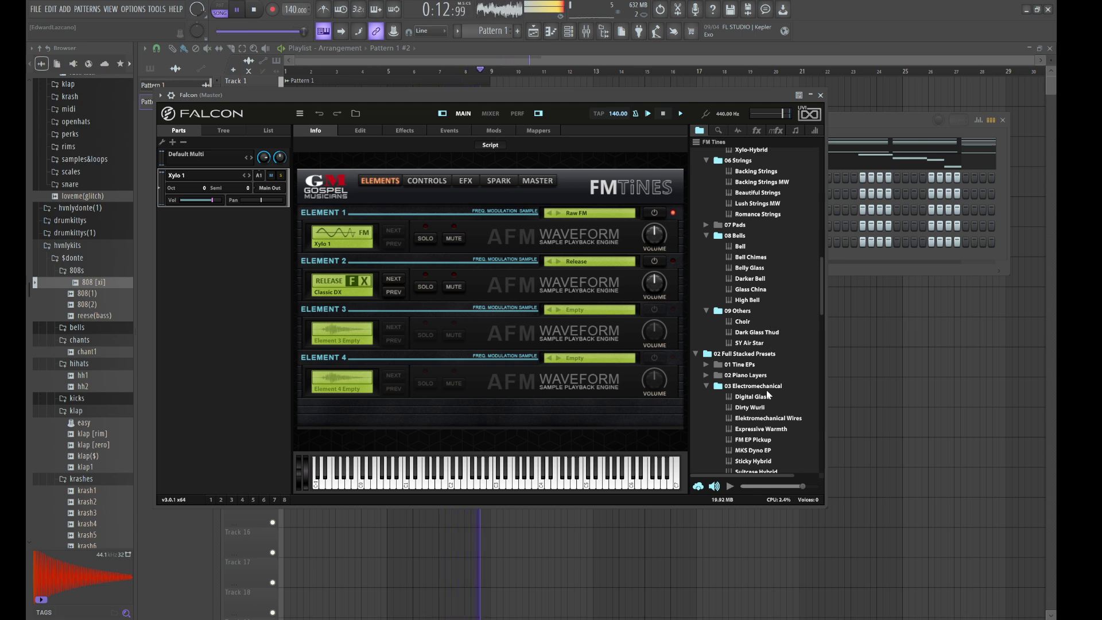
{"action": "scroll", "coordinate": [768, 396], "scroll_direction": "down", "scroll_amount": 3}
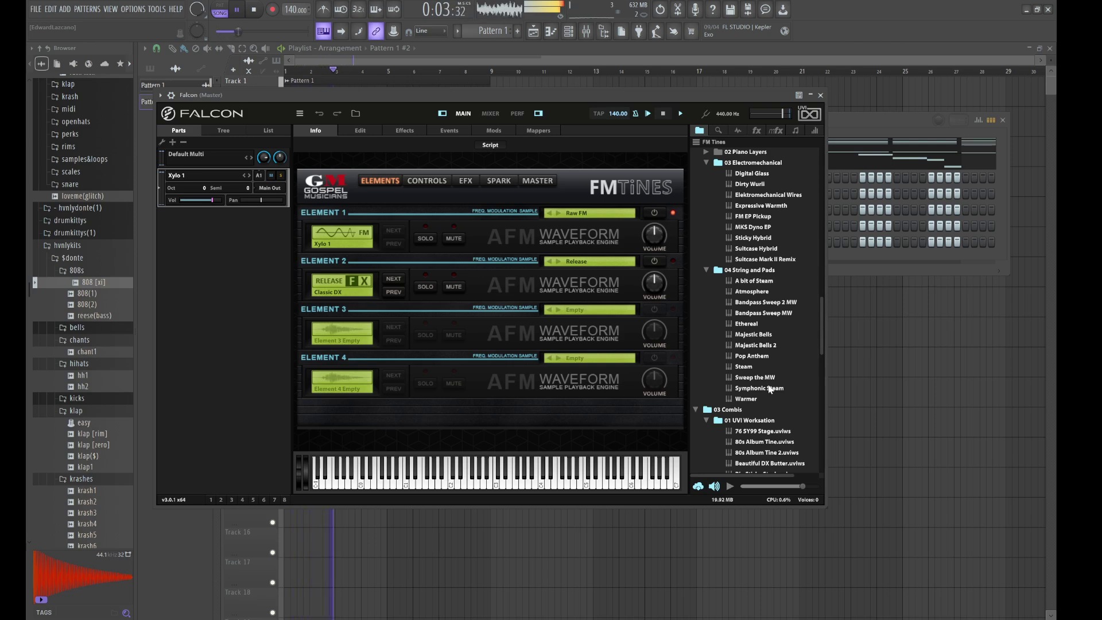
{"action": "scroll", "coordinate": [770, 390], "scroll_direction": "down", "scroll_amount": 3}
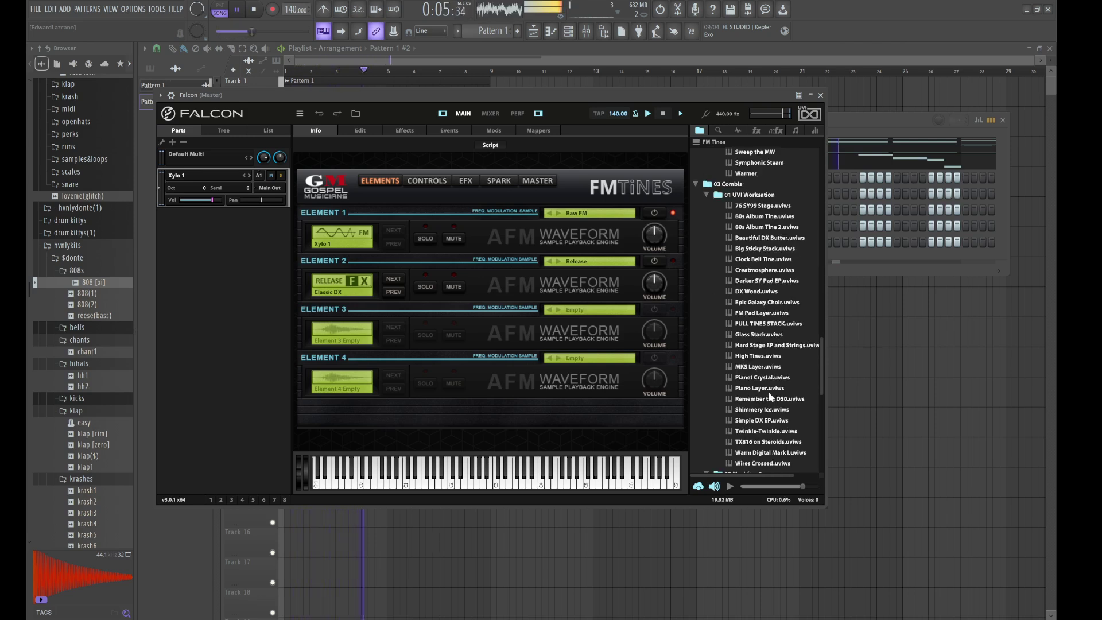
{"action": "scroll", "coordinate": [771, 397], "scroll_direction": "down", "scroll_amount": 5}
{"action": "scroll", "coordinate": [775, 400], "scroll_direction": "up", "scroll_amount": 5}
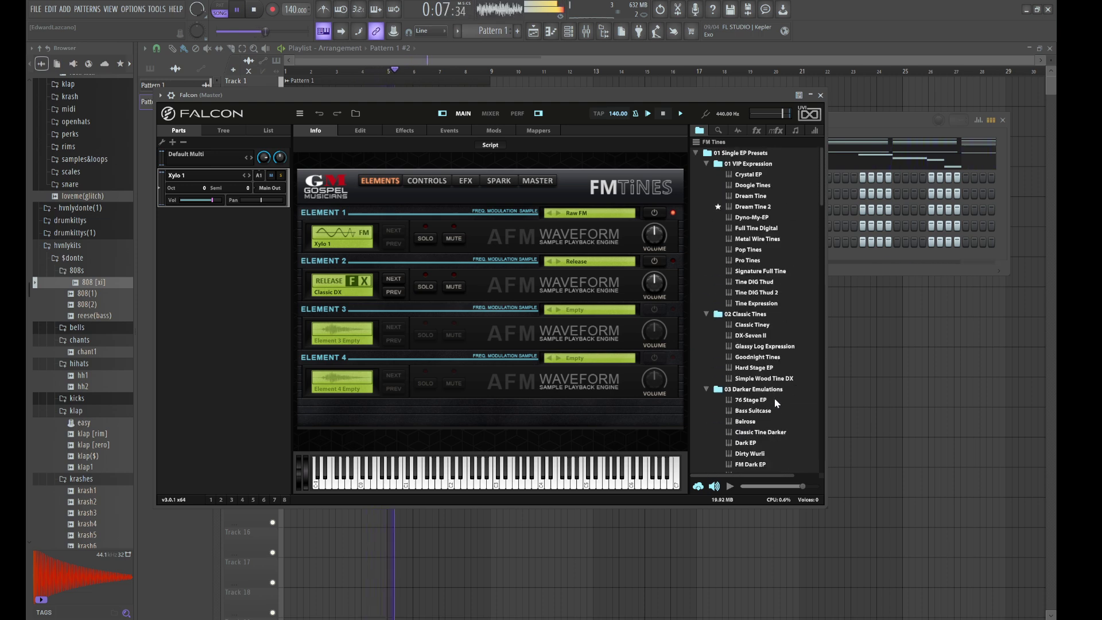
{"action": "scroll", "coordinate": [778, 385], "scroll_direction": "down", "scroll_amount": 8}
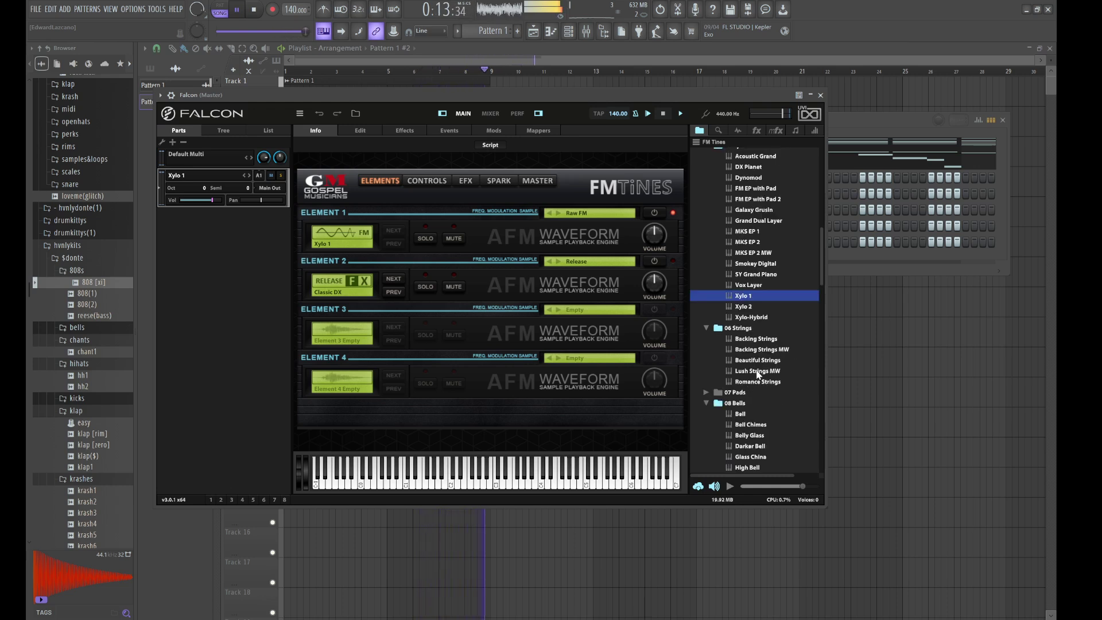
{"action": "left_click", "coordinate": [745, 383]}
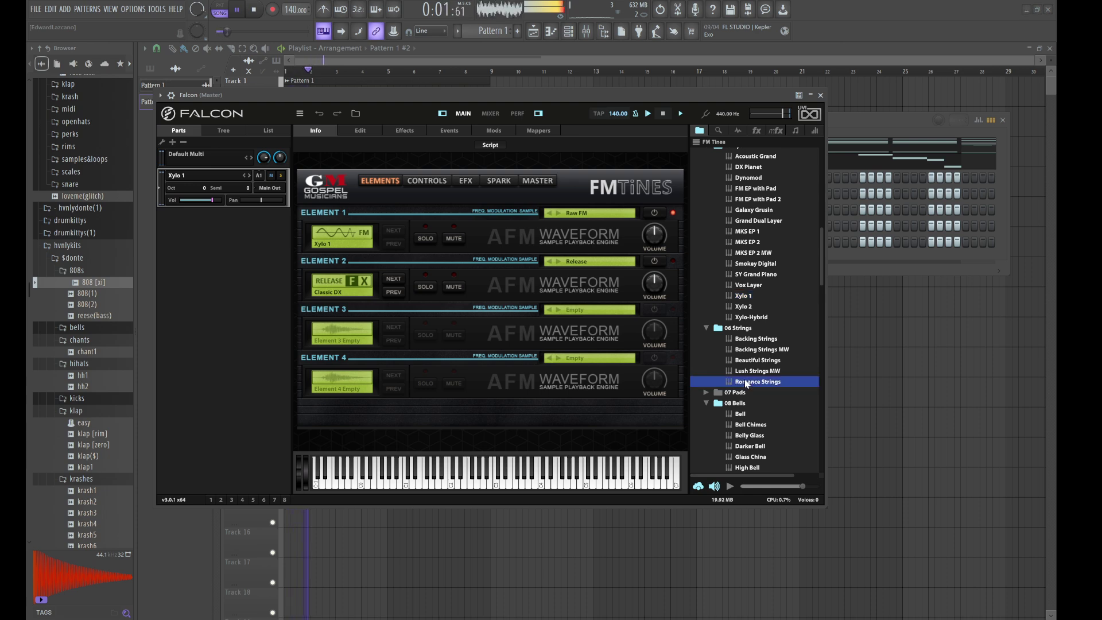
Draw a seven-beat G#6 note from the start of bar 1 in Falcon's piano roll, followed by an equally long A6.
{"action": "left_click", "coordinate": [849, 123]}
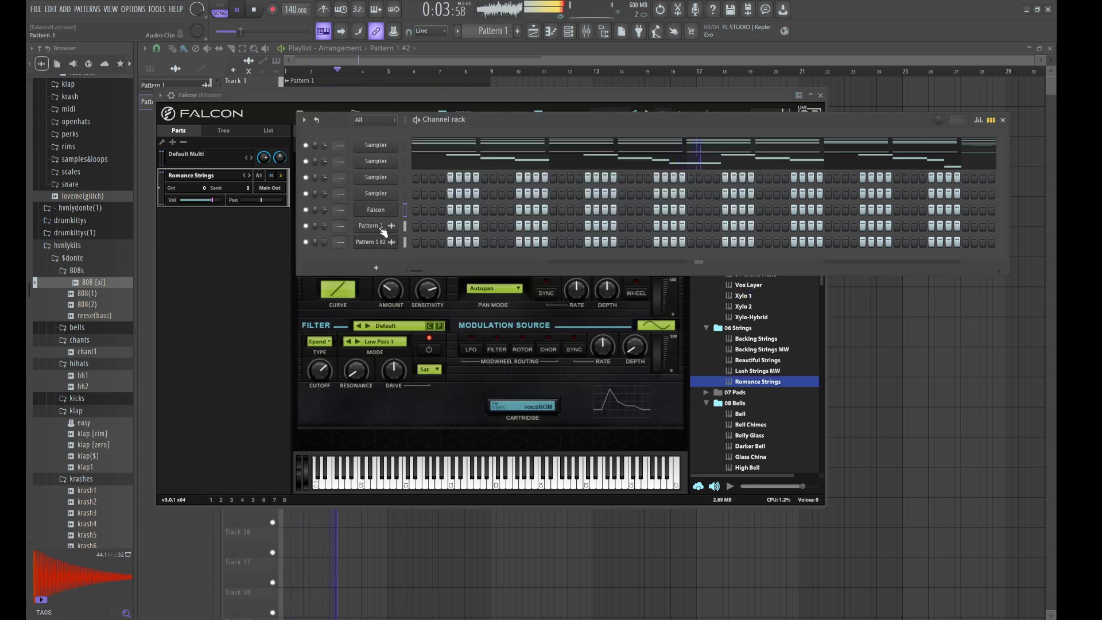
{"action": "key", "text": "F7"}
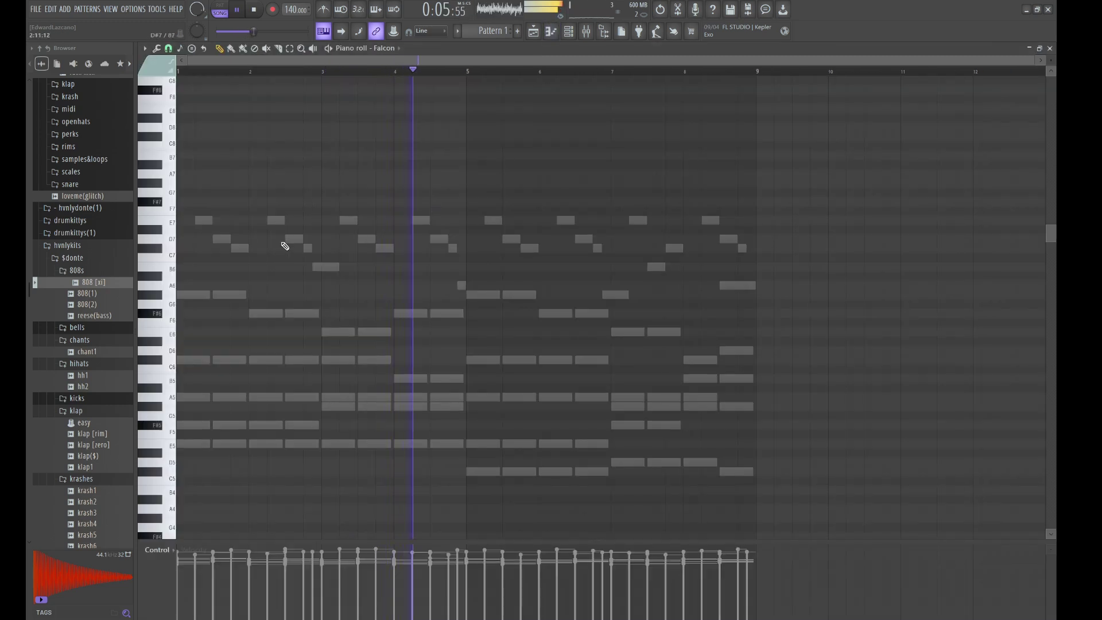
{"action": "left_click_drag", "start_coordinate": [232, 288], "coordinate": [303, 297]}
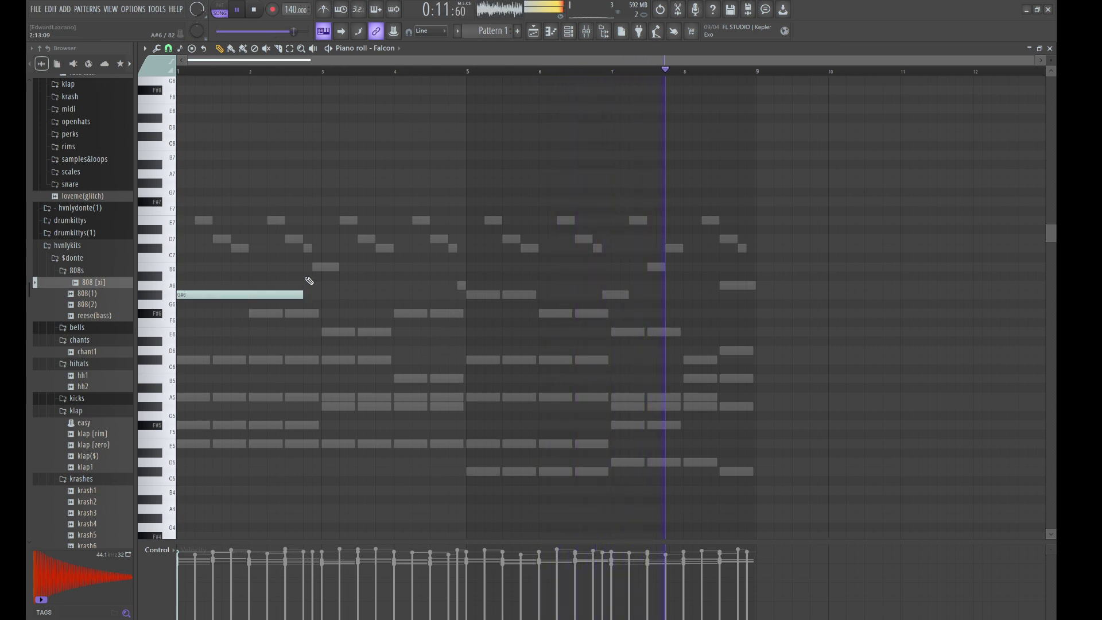
{"action": "left_click", "coordinate": [306, 286]}
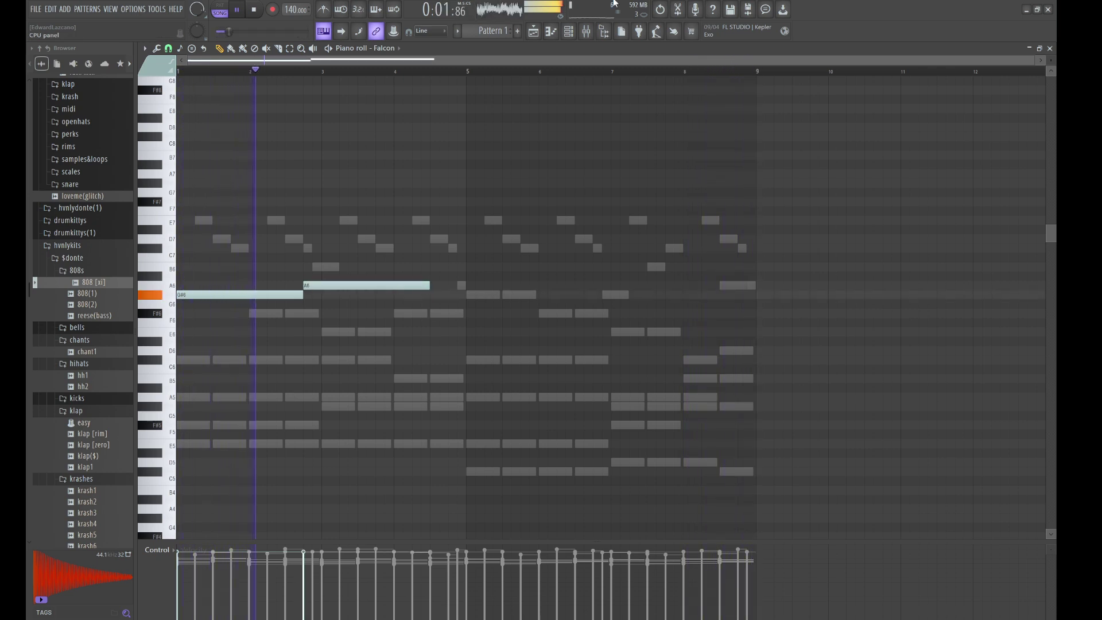
Adjust the Falcon channel's volume slightly and restart playback.
{"action": "left_click", "coordinate": [569, 32]}
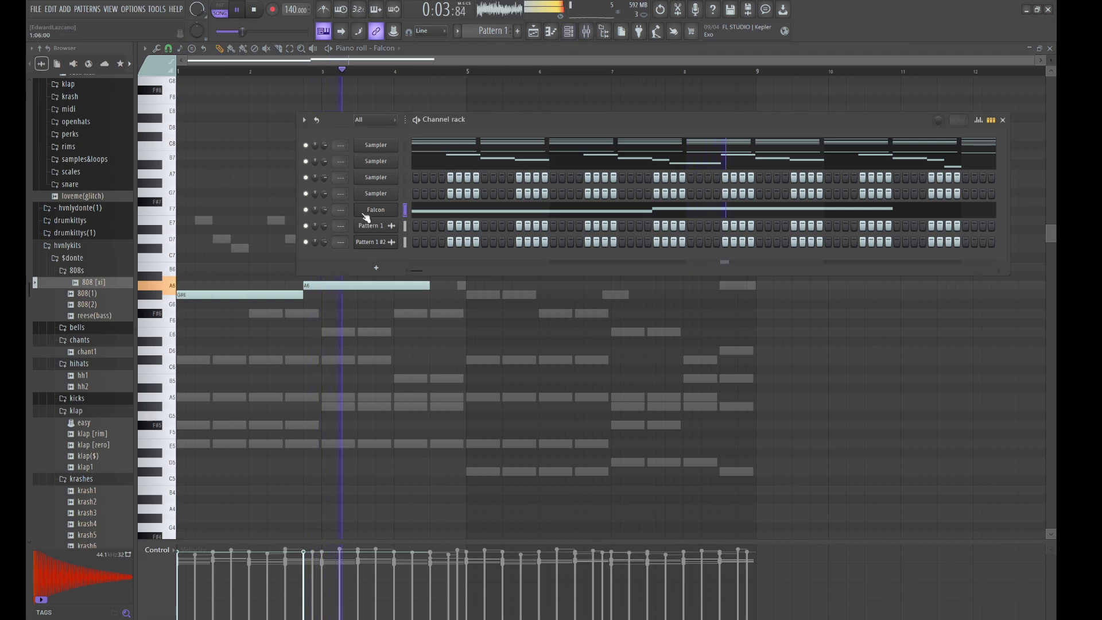
{"action": "left_click_drag", "start_coordinate": [323, 210], "coordinate": [324, 205]}
{"action": "key", "text": "space"}
Add a two-beat C#7 string note on beat 3 of bar 4, right after the long A6.
{"action": "right_click", "coordinate": [337, 368]}
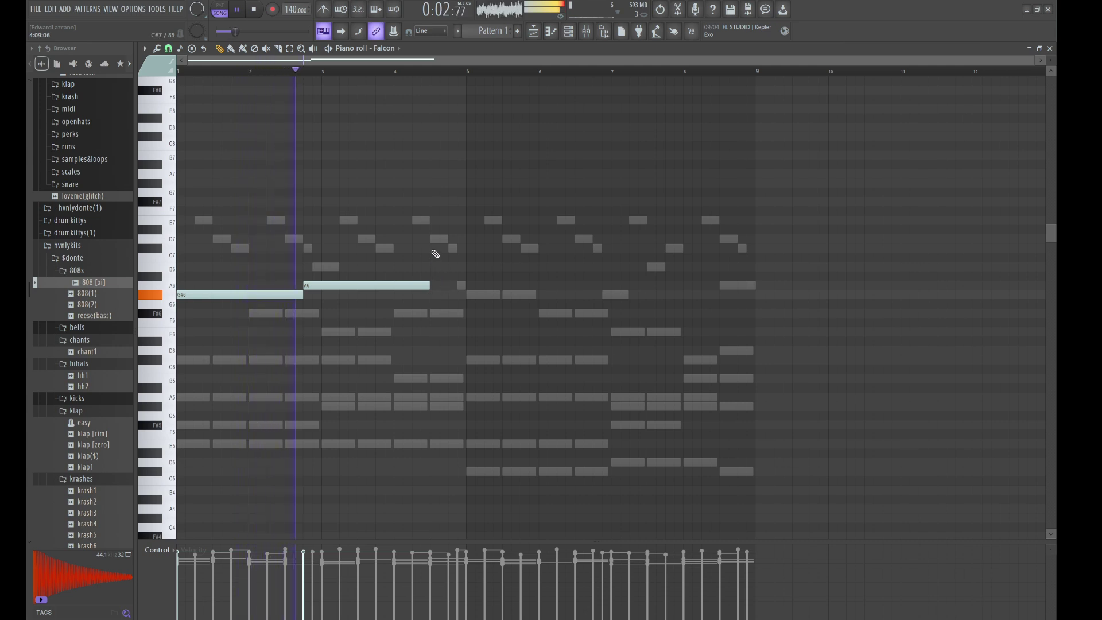
{"action": "left_click", "coordinate": [432, 248]}
{"action": "left_click_drag", "start_coordinate": [548, 248], "coordinate": [465, 250]}
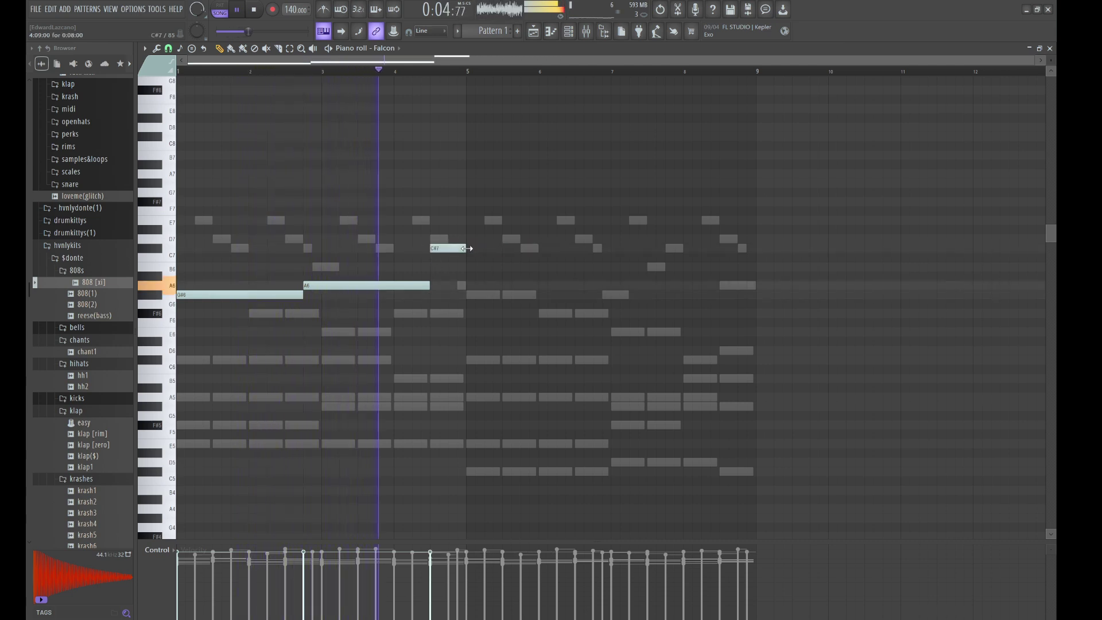
Duplicate the string phrase into bars 5 to 8 and lower the copied long A6 note to F#6.
{"action": "key", "text": "ctrl+b"}
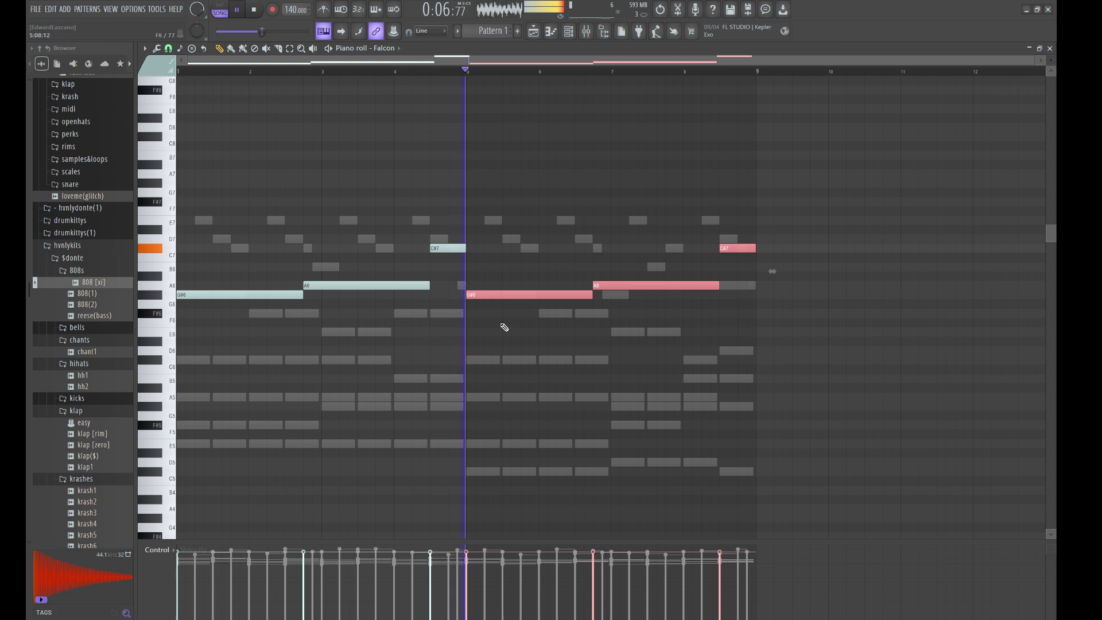
{"action": "left_click", "coordinate": [502, 312], "text": "ctrl"}
{"action": "left_click_drag", "start_coordinate": [649, 327], "coordinate": [638, 267]}
{"action": "key", "text": "shift+Down"}
{"action": "key", "text": "shift+Down"}
{"action": "key", "text": "shift+Down"}
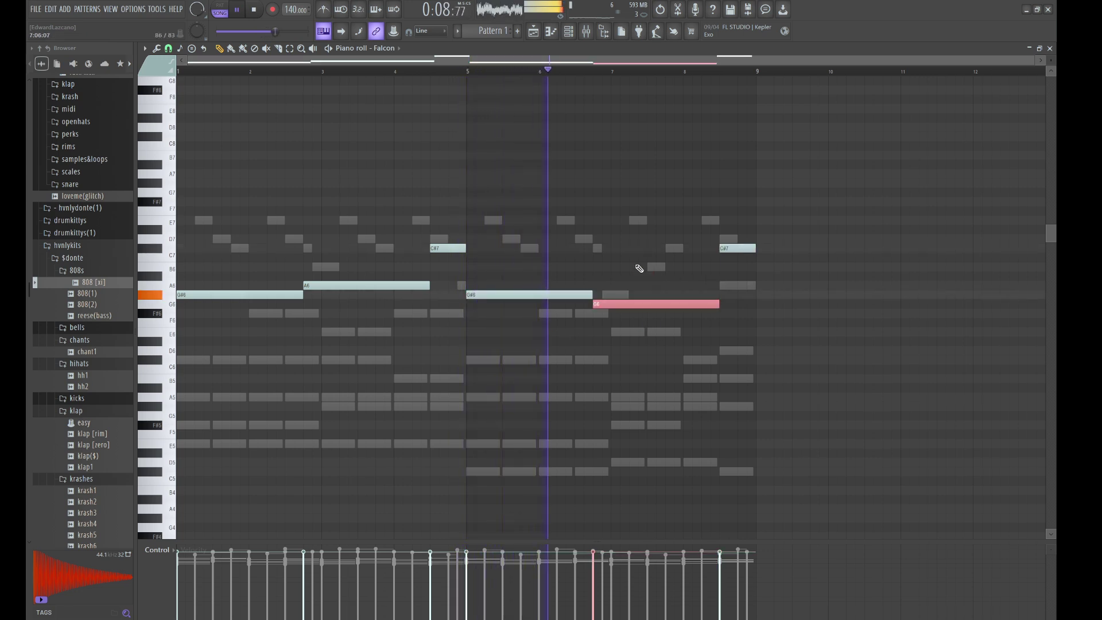
Raise the copied C#7 note at the end of bar 8 to E7 and deselect it.
{"action": "left_click_drag", "start_coordinate": [742, 287], "coordinate": [718, 226]}
{"action": "key", "text": "shift+Up"}
{"action": "key", "text": "shift+Up"}
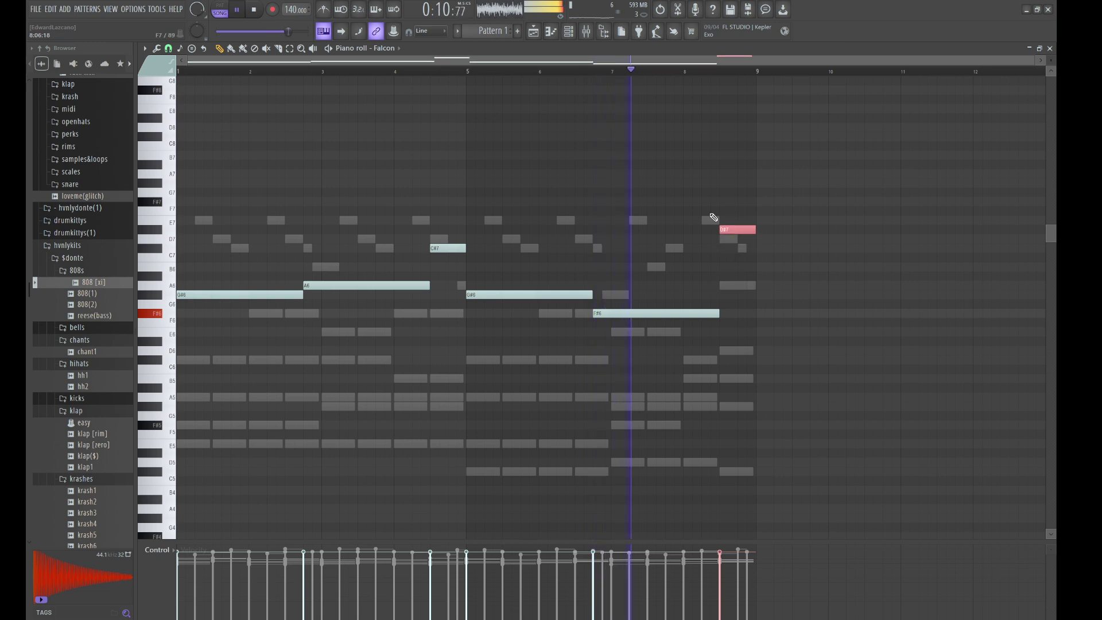
{"action": "key", "text": "shift+Up"}
{"action": "key", "text": "ctrl+d"}
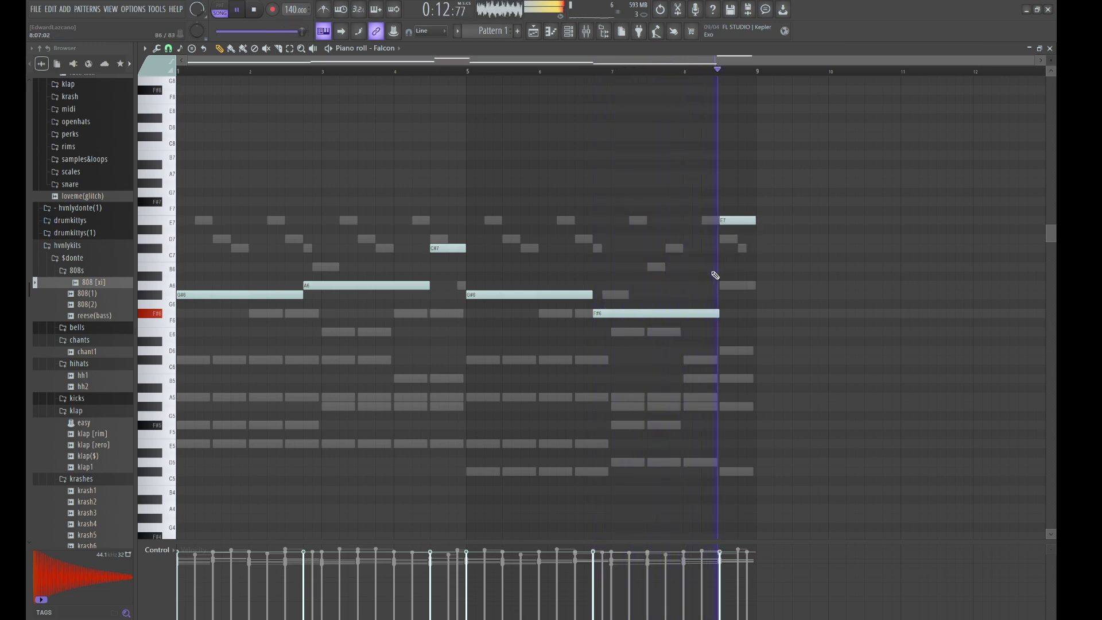
Duplicate all the string notes one octave lower across the eight bars.
{"action": "left_click_drag", "start_coordinate": [769, 381], "coordinate": [281, 207]}
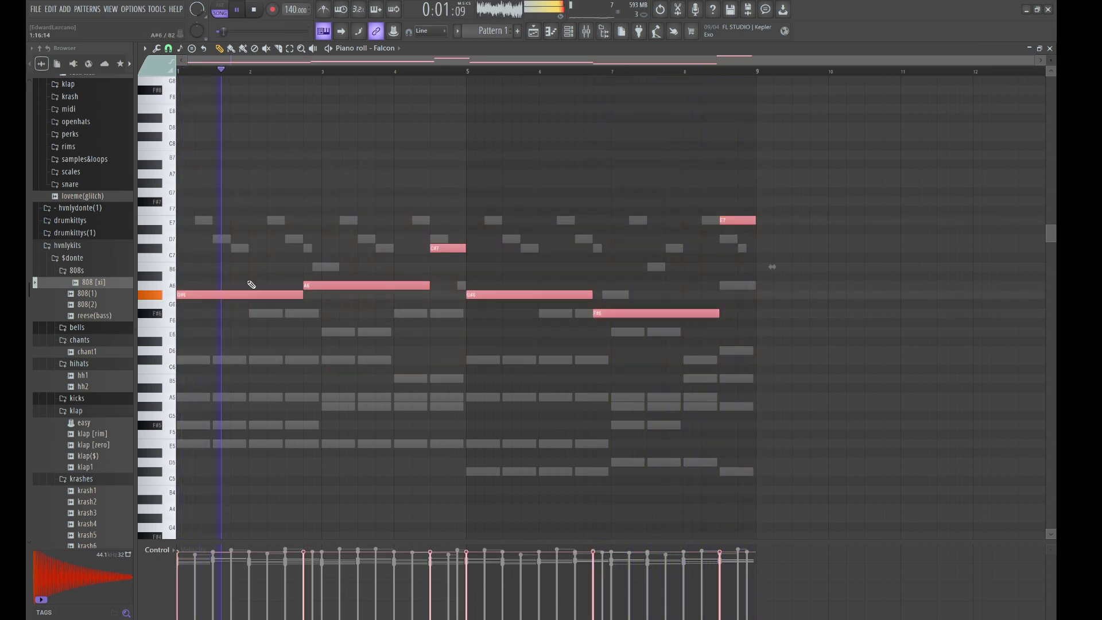
{"action": "key", "text": "ctrl+c"}
{"action": "key", "text": "ctrl+v"}
{"action": "key", "text": "ctrl+Down"}
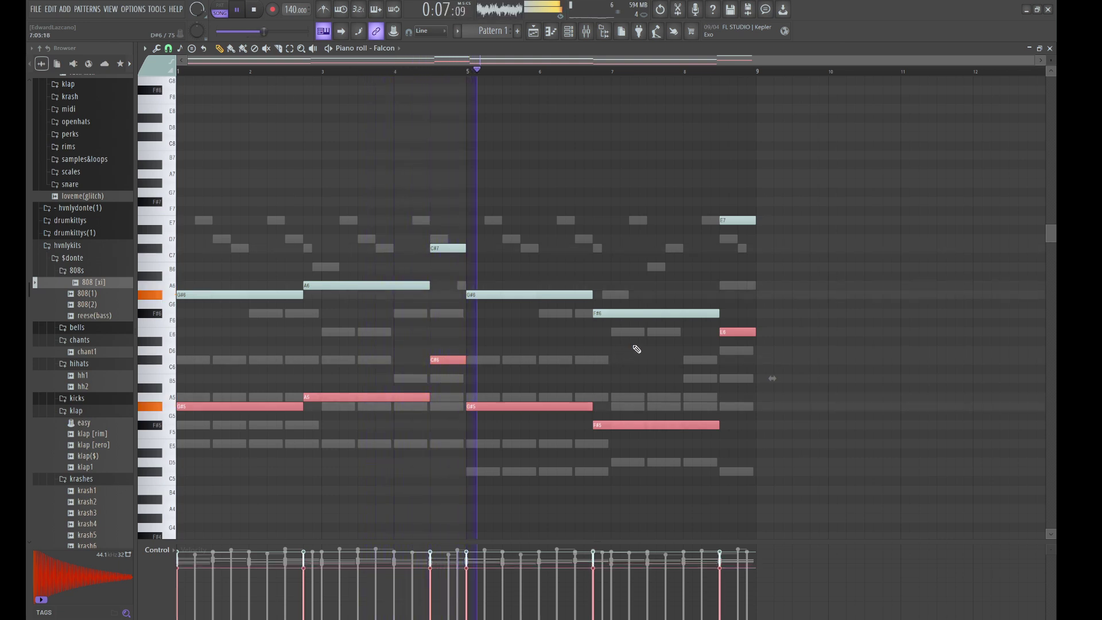
{"action": "left_click", "coordinate": [635, 379]}
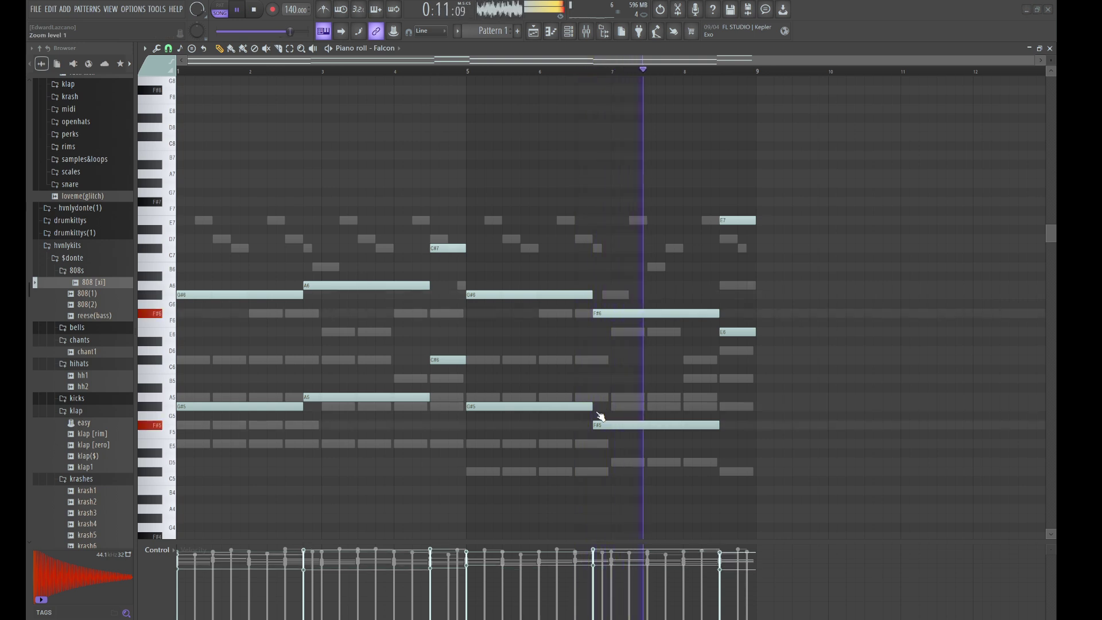
Lower the two long G# notes starting at bar 5 by four semitones to E6 and E5.
{"action": "left_click_drag", "start_coordinate": [539, 439], "coordinate": [523, 289]}
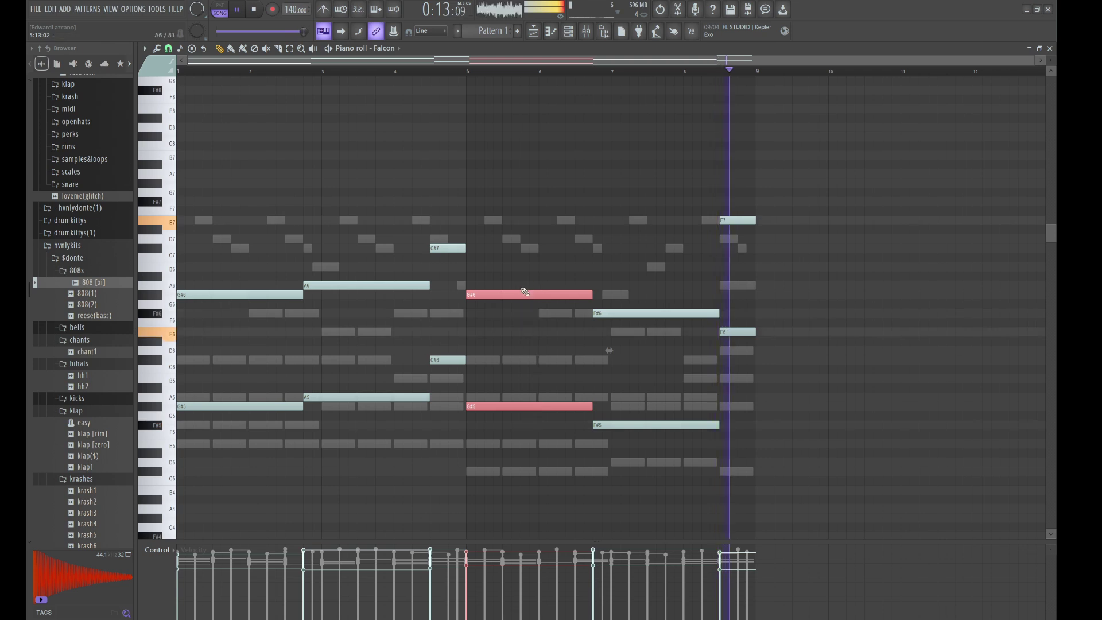
{"action": "key", "text": "shift+Down"}
{"action": "key", "text": "shift+Down"}
{"action": "key", "text": "shift+Down"}
{"action": "key", "text": "shift+Down"}
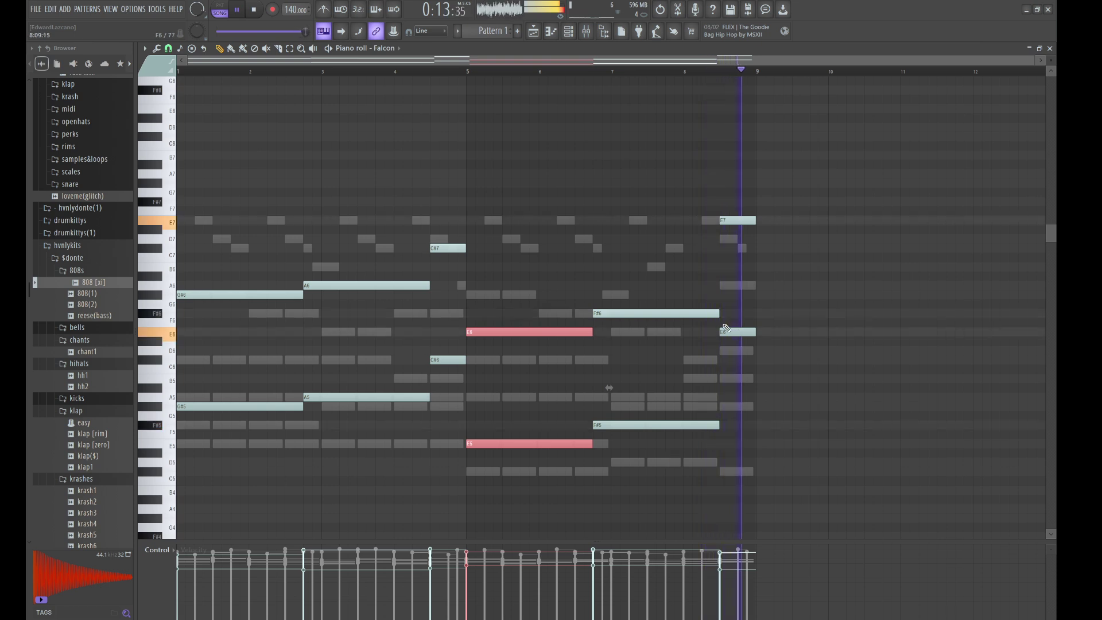
Copy the Falcon string notes into the third Sampler channel of the channel rack.
{"action": "key", "text": "F6"}
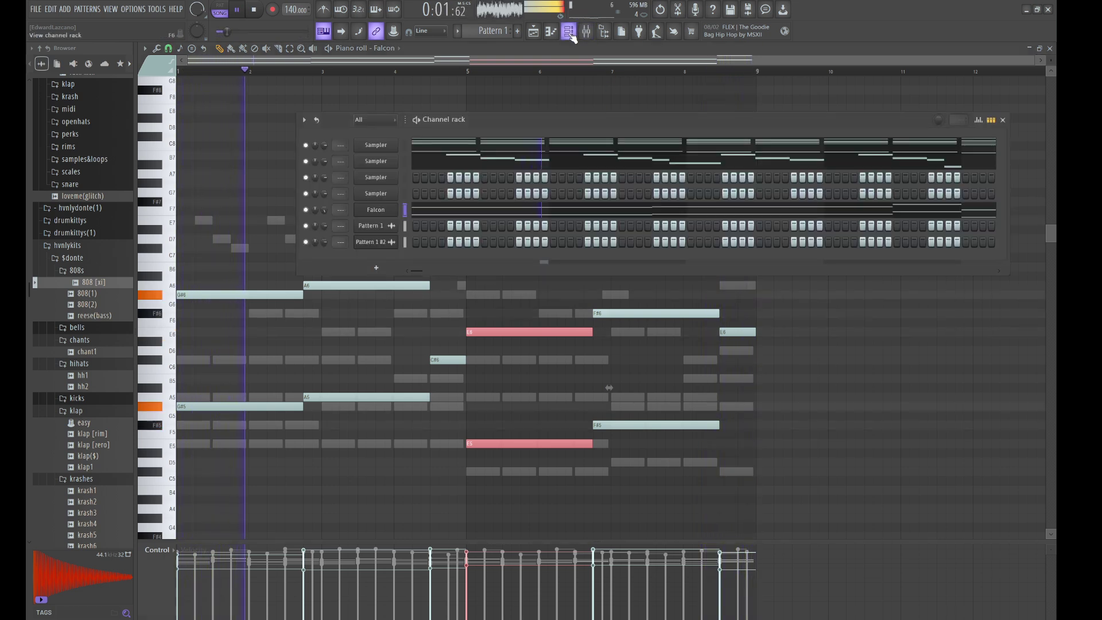
{"action": "left_click", "coordinate": [380, 210]}
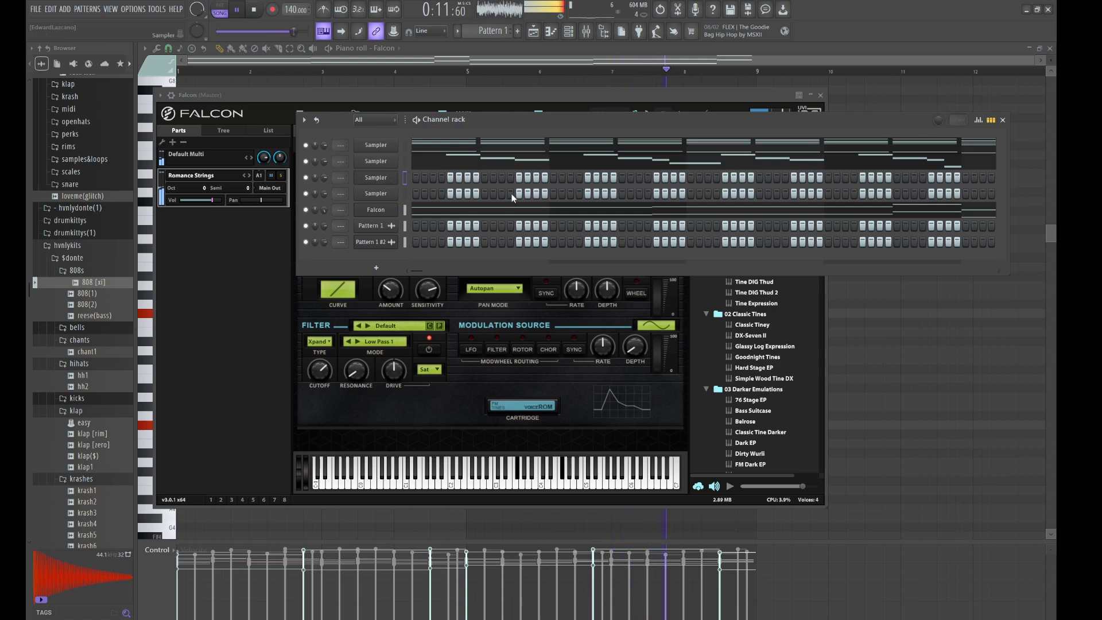
{"action": "key", "text": "ctrl+v"}
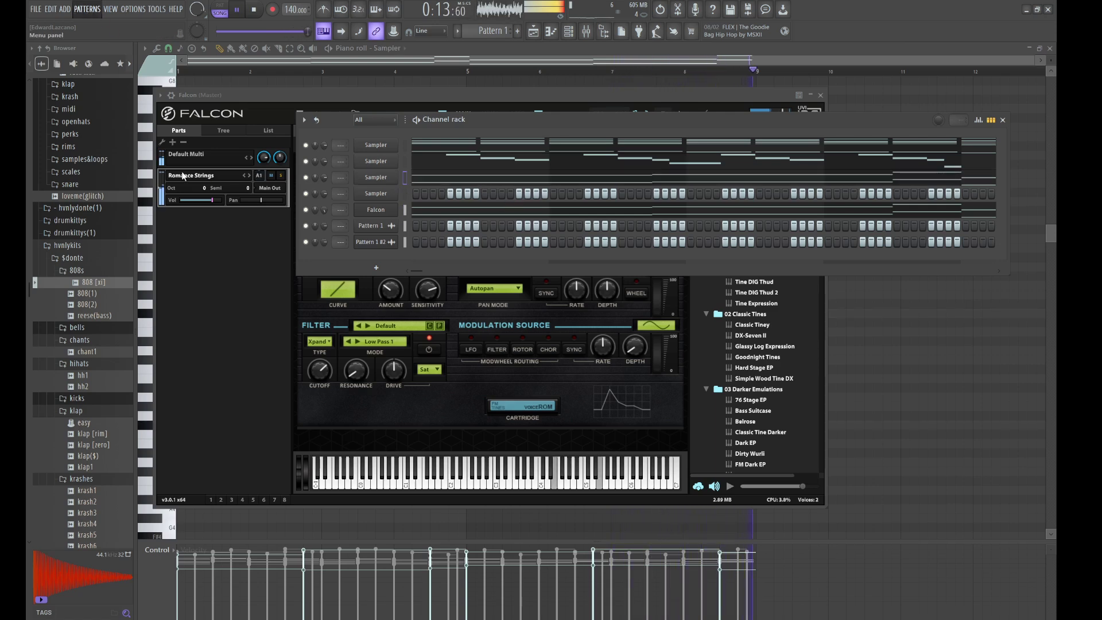
Stop playback, render the Romance Strings part to audio and place the Pattern 1 #3 clip on Track 3 from bar 1.
{"action": "key", "text": "space"}
{"action": "key", "text": "l"}
{"action": "key", "text": "Escape"}
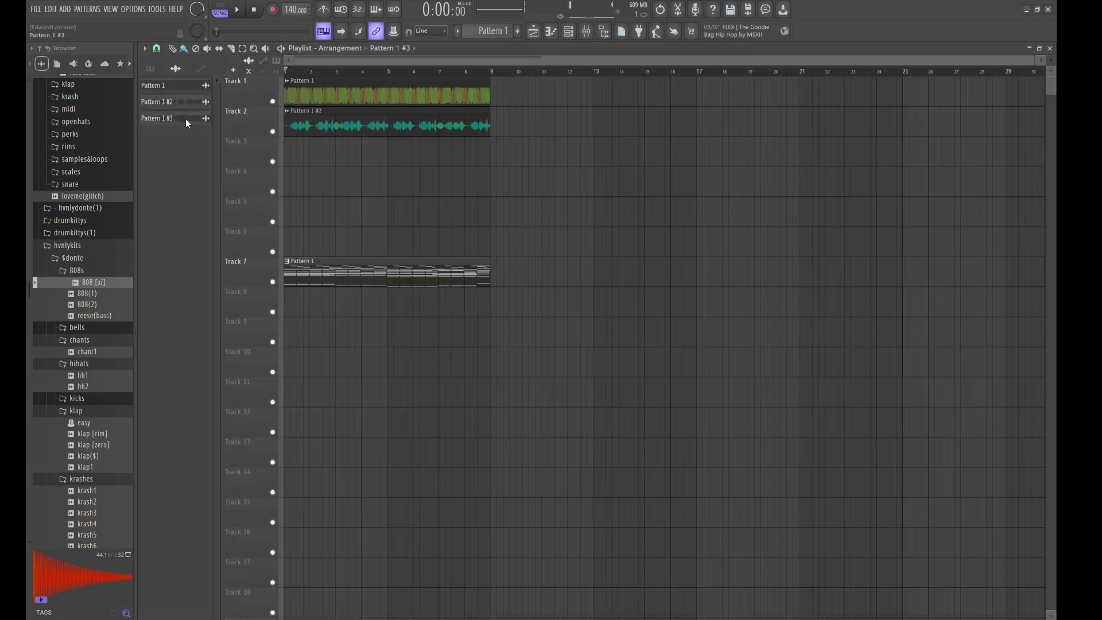
{"action": "left_click_drag", "start_coordinate": [185, 119], "coordinate": [344, 152]}
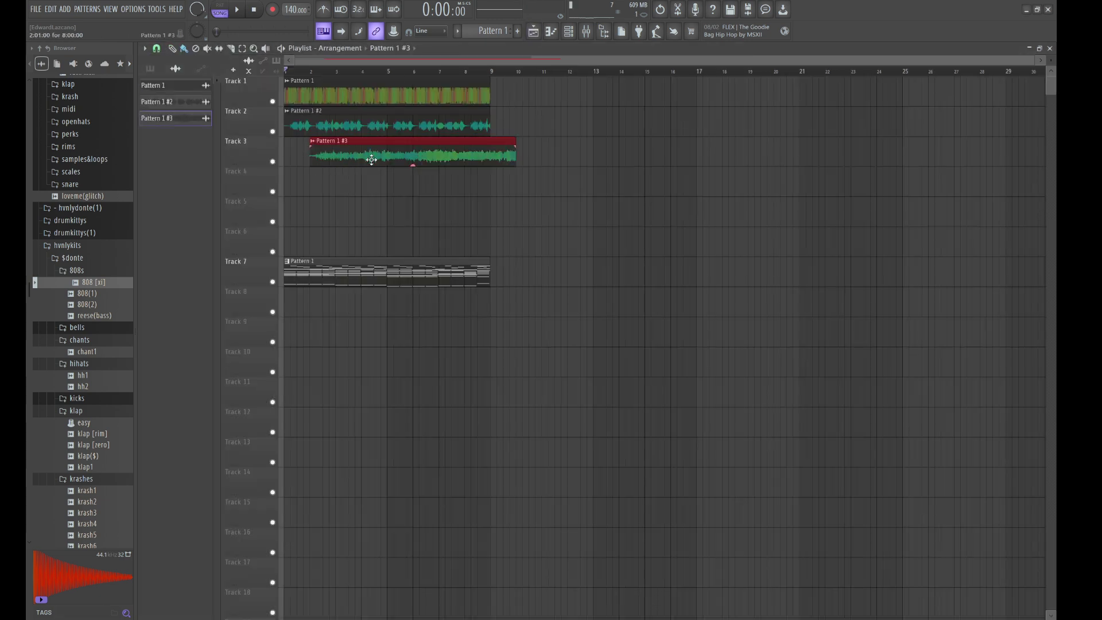
{"action": "double_click", "coordinate": [327, 154]}
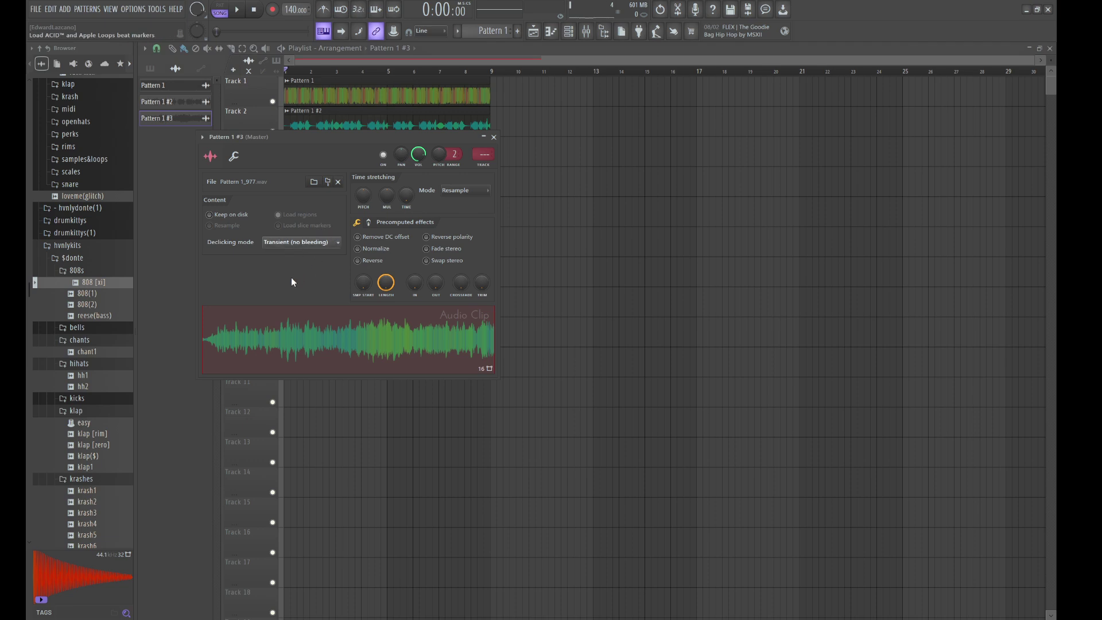
{"action": "key", "text": "Escape"}
Show all channels in the channel rack and load the Beautiful Strings preset from the 06 Strings folder in Falcon.
{"action": "left_click", "coordinate": [570, 32]}
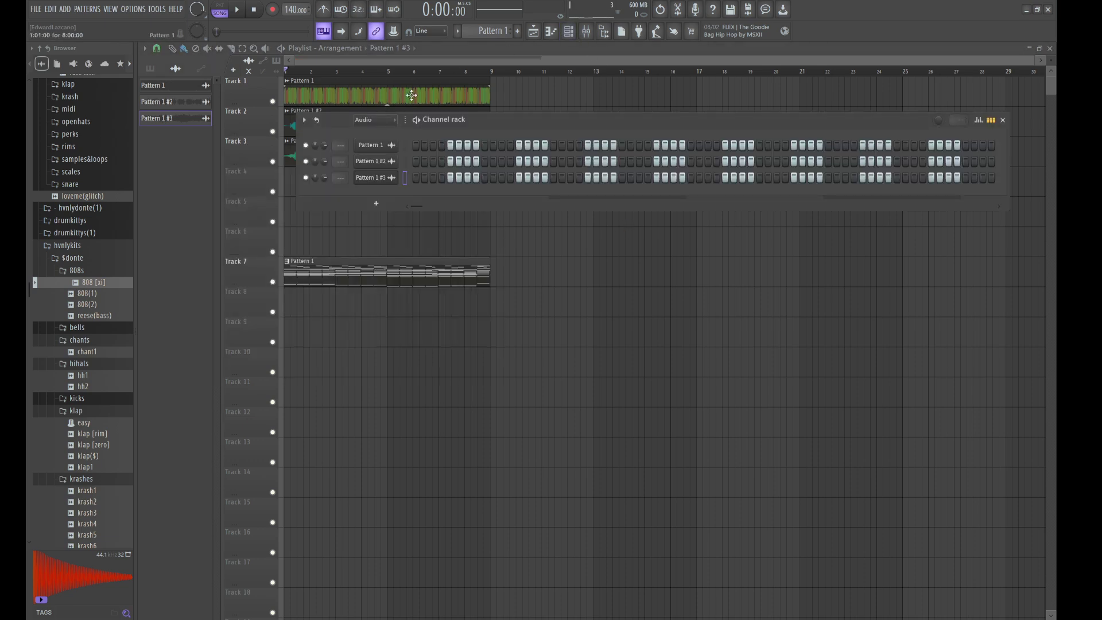
{"action": "key", "text": "Page_Up"}
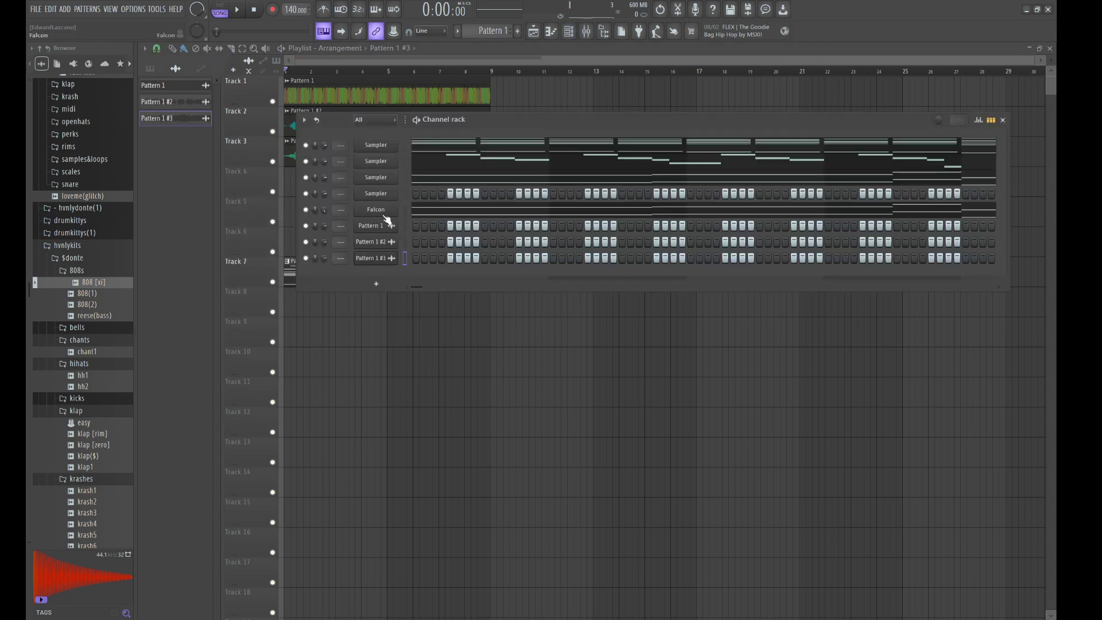
{"action": "left_click", "coordinate": [376, 211]}
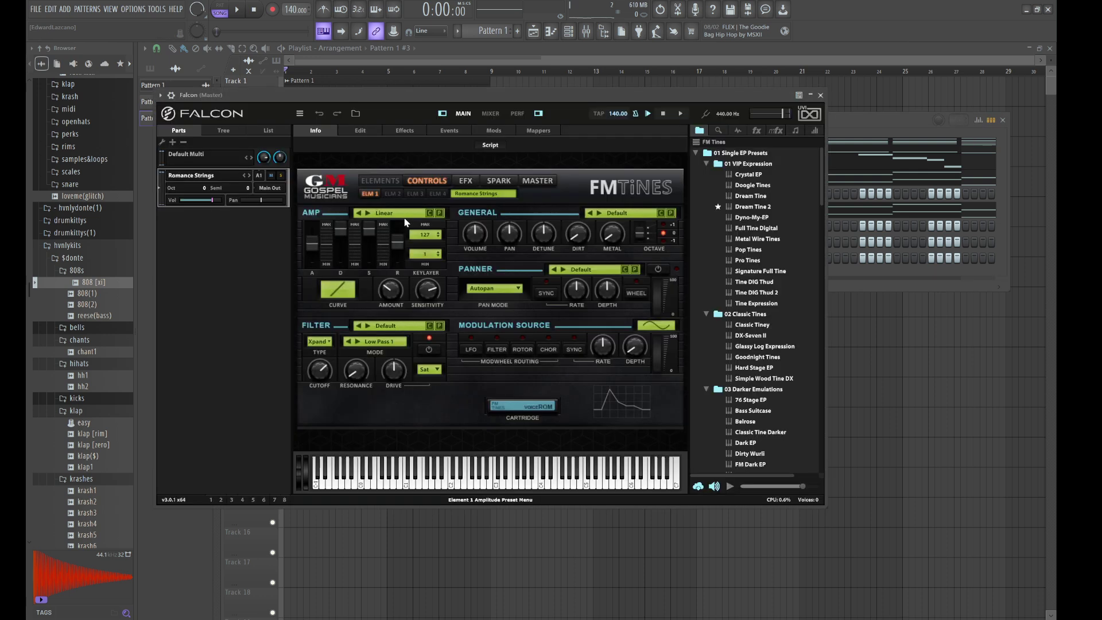
{"action": "scroll", "coordinate": [756, 299], "scroll_direction": "down", "scroll_amount": 15}
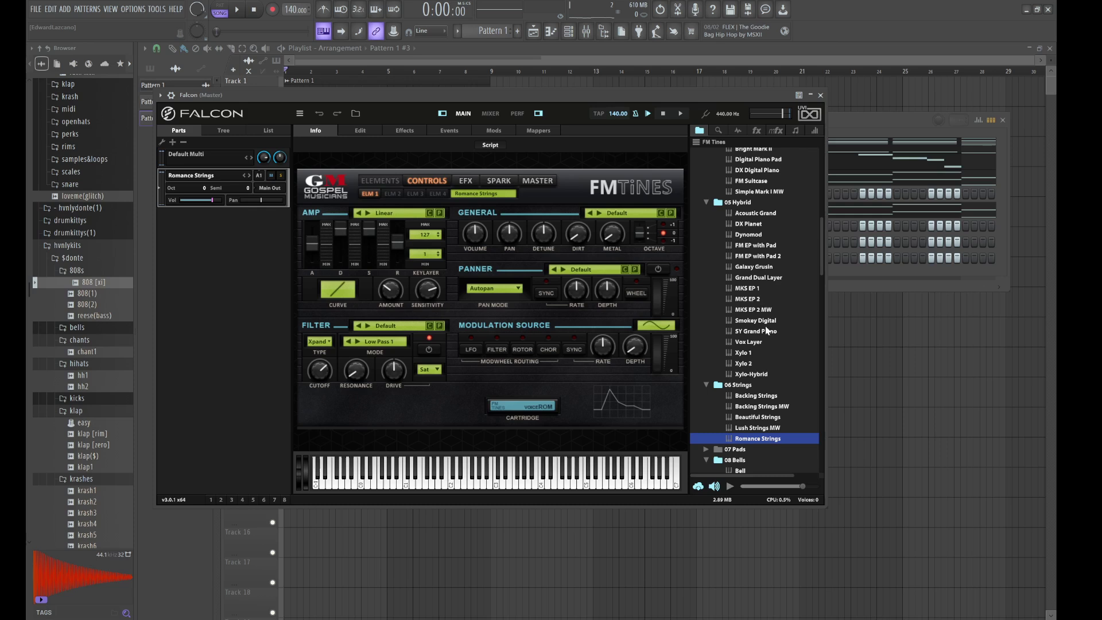
{"action": "double_click", "coordinate": [763, 418]}
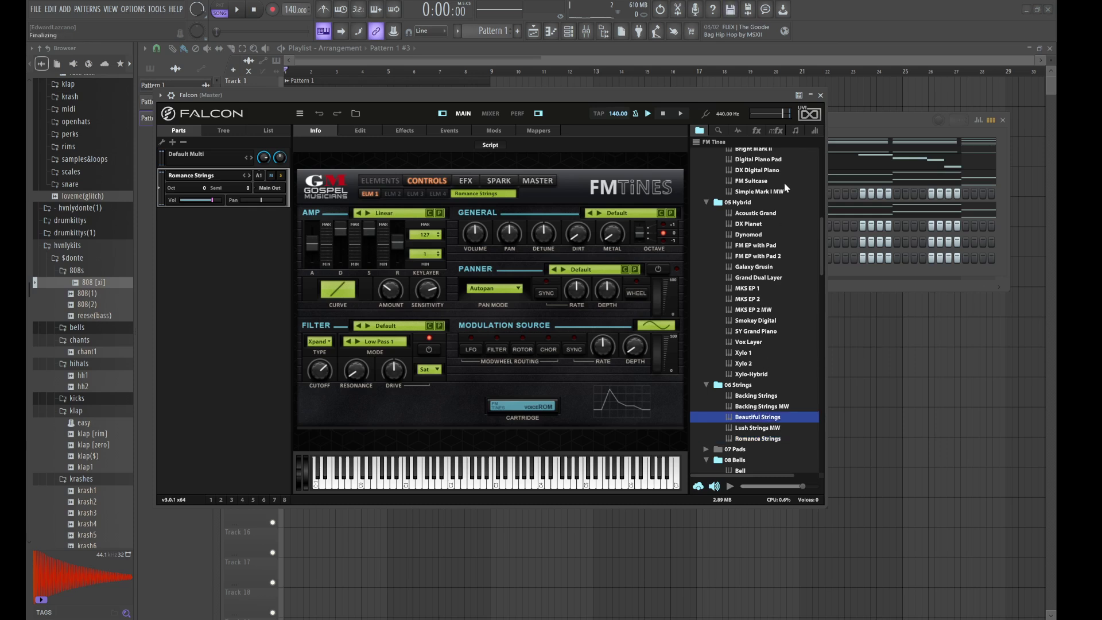
Render the Beautiful Strings part to audio and place the Pattern 1 #4 clip on Track 4 from bar 1.
{"action": "left_click", "coordinate": [841, 130]}
{"action": "key", "text": "space"}
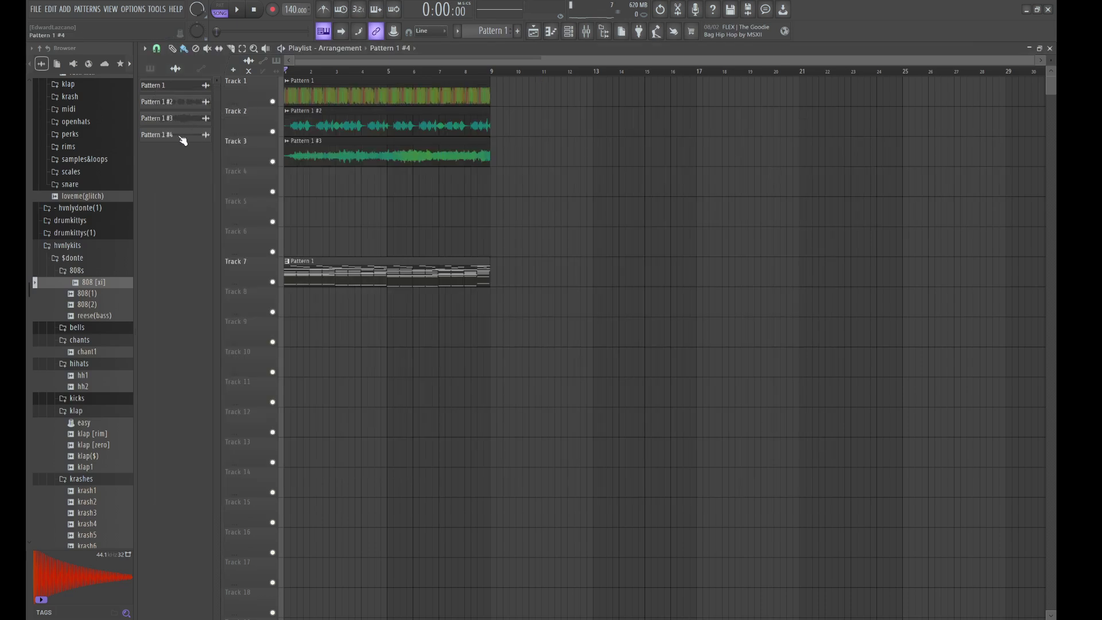
{"action": "left_click_drag", "start_coordinate": [183, 140], "coordinate": [288, 189]}
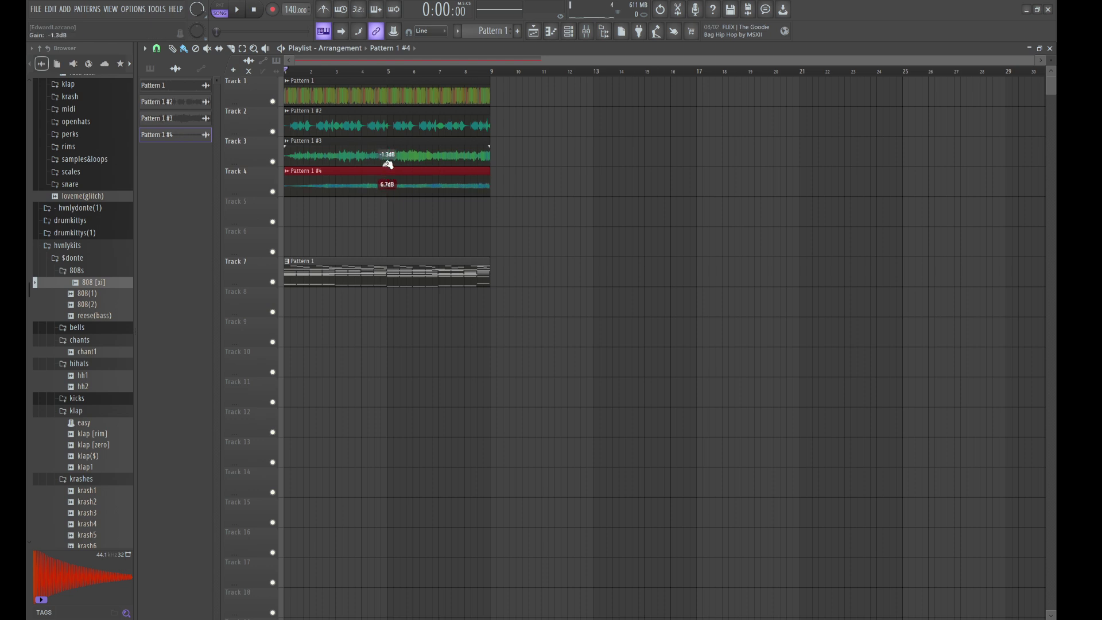
Show all channels in the channel rack and cut the string notes from the Falcon channel.
{"action": "left_click", "coordinate": [569, 31]}
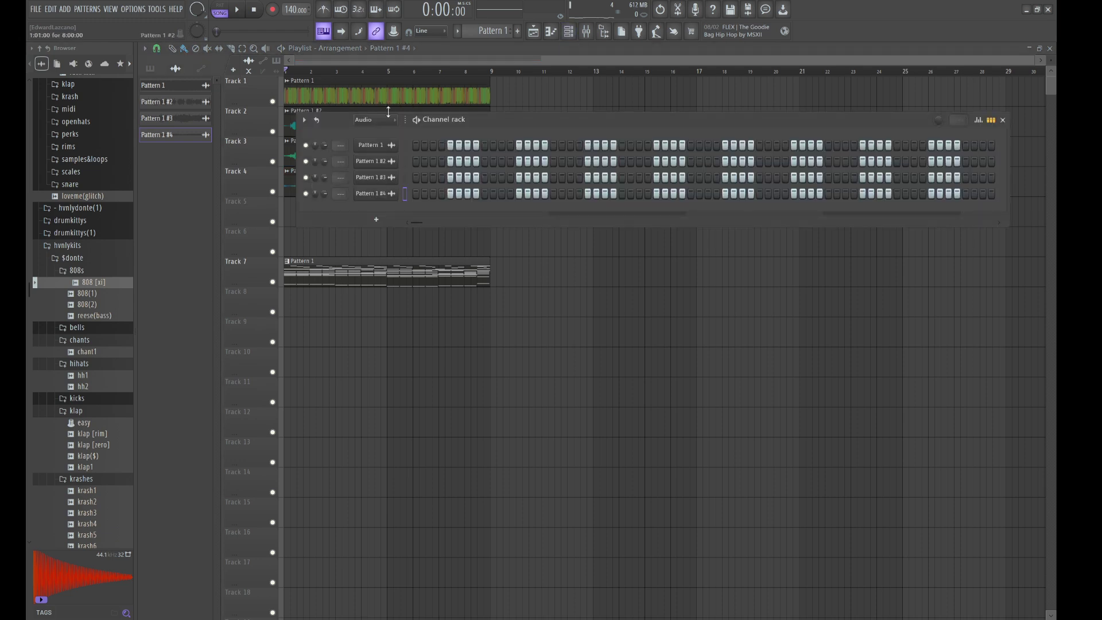
{"action": "left_click", "coordinate": [373, 120]}
{"action": "left_click", "coordinate": [364, 133]}
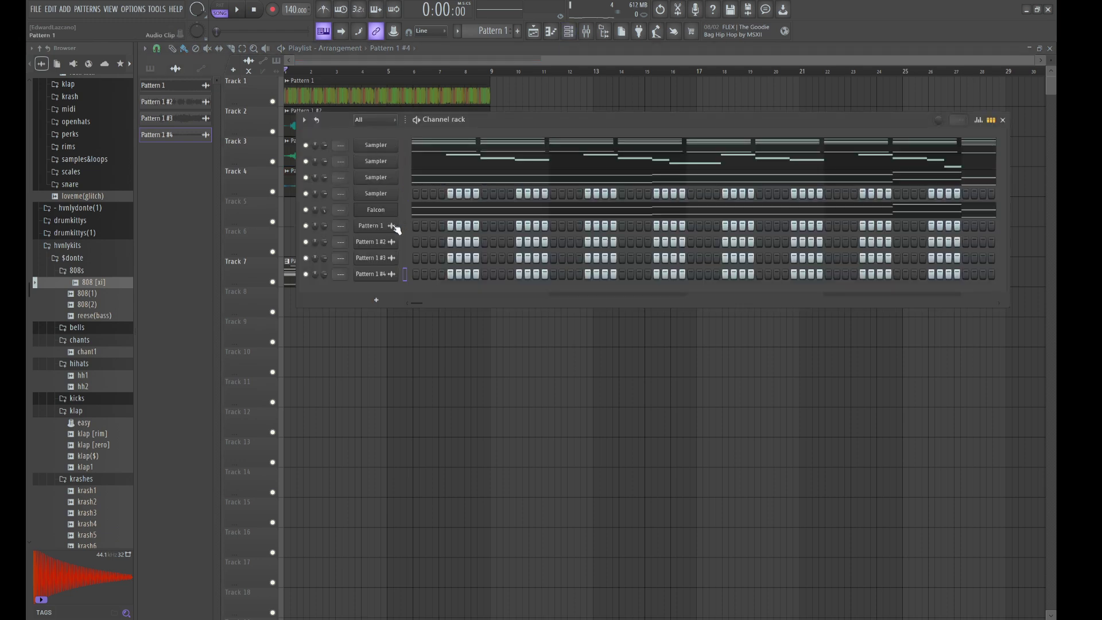
{"action": "key", "text": "ctrl+x"}
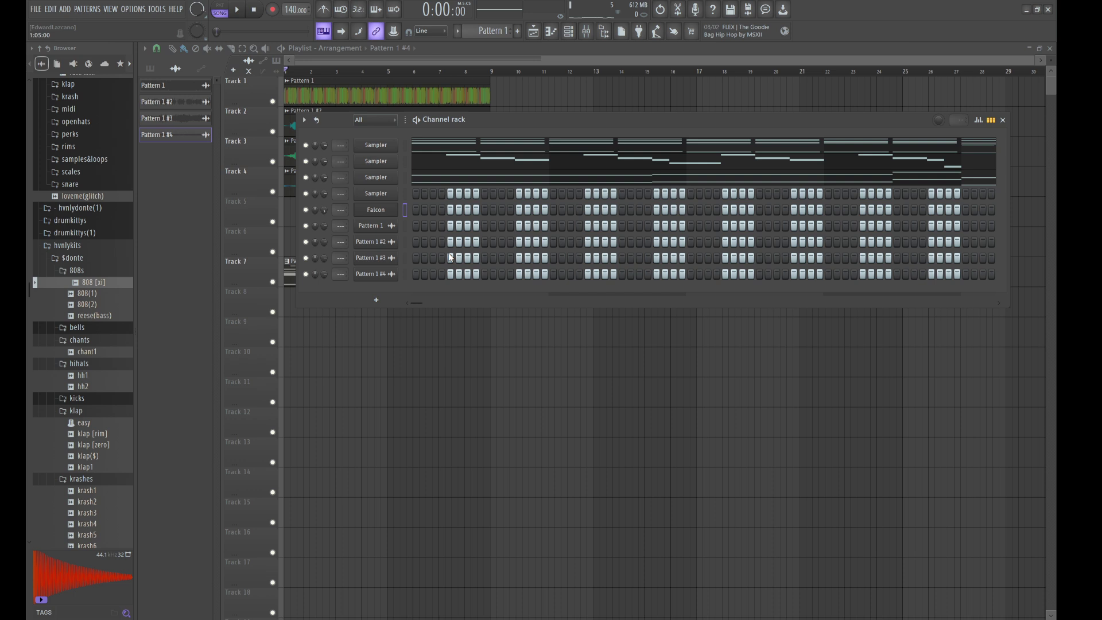
Set the declicking mode of the Pattern 1 #4 and Pattern 1 #3 audio clips to Generic and play the arrangement.
{"action": "left_click", "coordinate": [374, 274]}
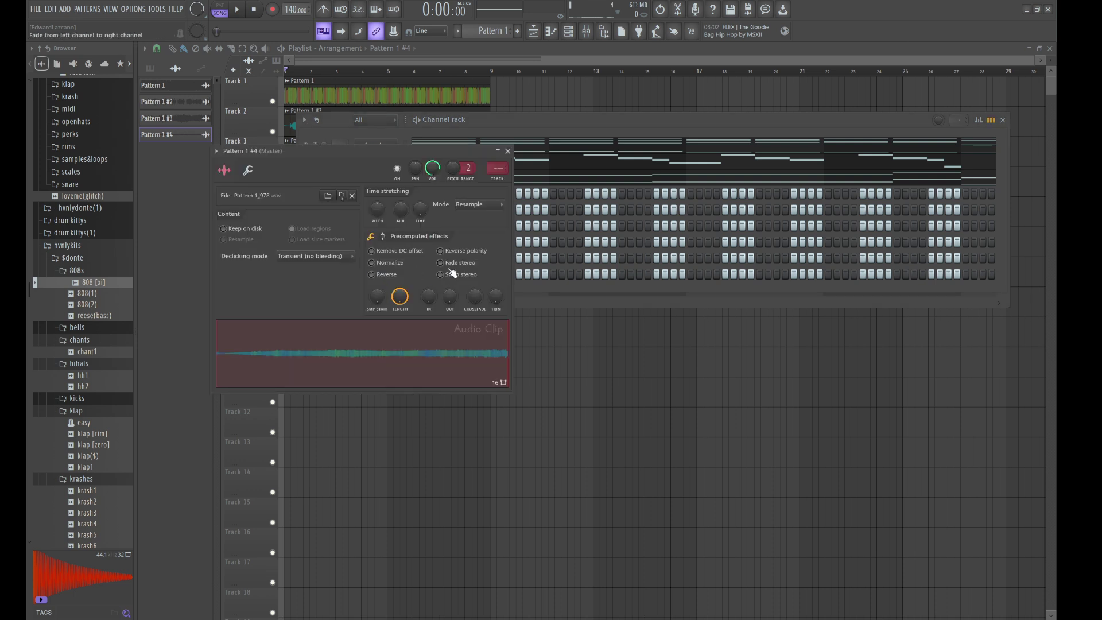
{"action": "left_click", "coordinate": [311, 293]}
{"action": "left_click", "coordinate": [491, 129]}
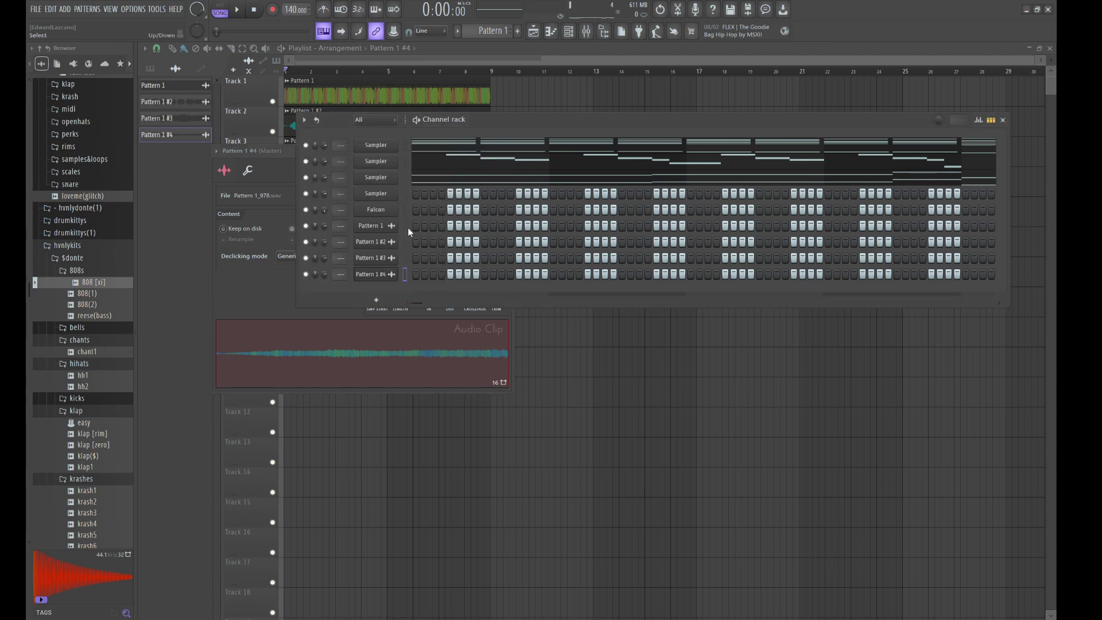
{"action": "left_click", "coordinate": [378, 266]}
{"action": "left_click", "coordinate": [519, 117]}
{"action": "key", "text": "space"}
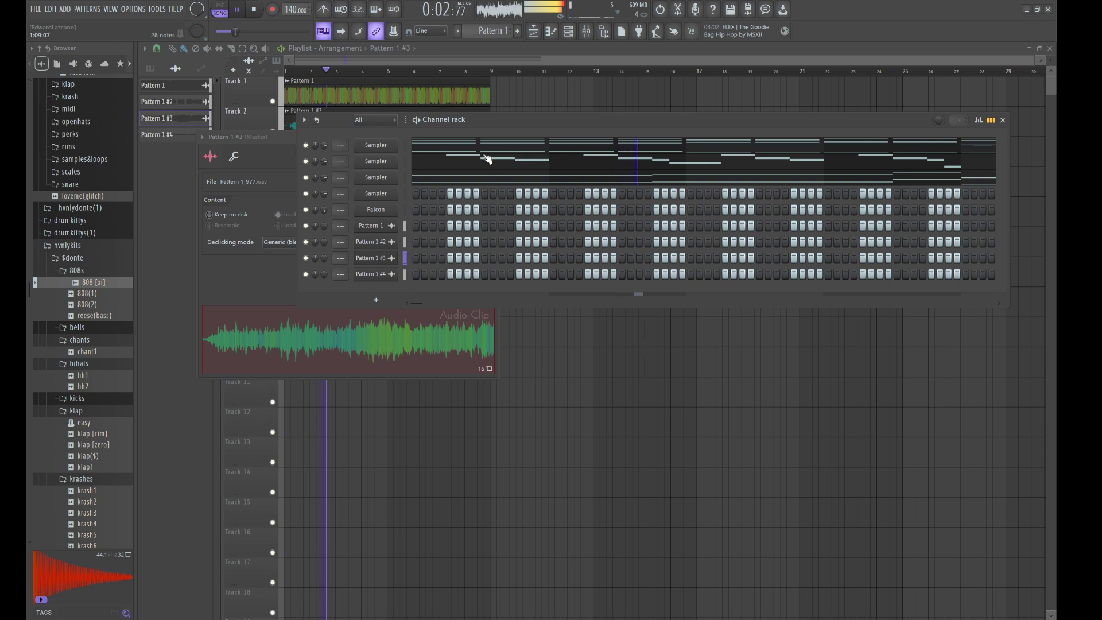
Browse the FM Tines preset list in Falcon for another sound.
{"action": "left_click", "coordinate": [370, 210]}
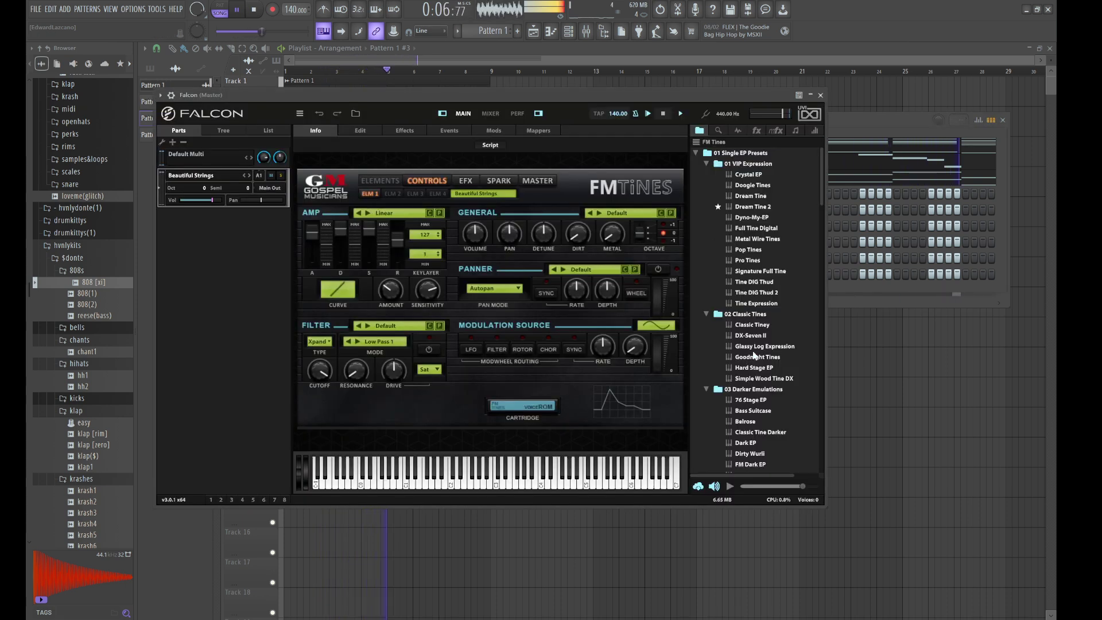
{"action": "scroll", "coordinate": [754, 356], "scroll_direction": "down", "scroll_amount": 7}
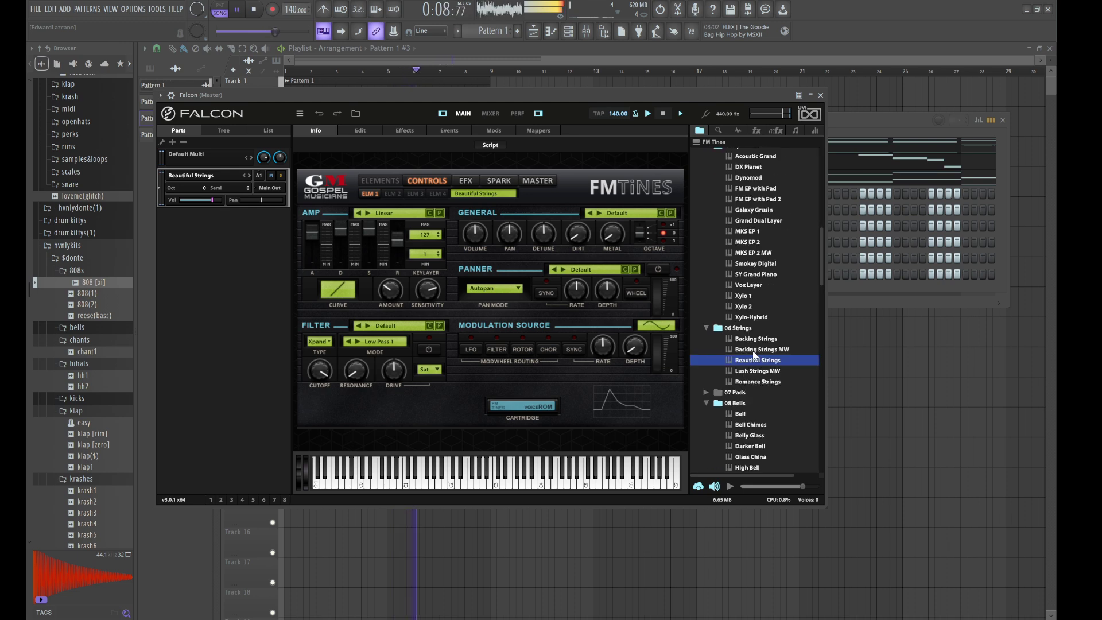
{"action": "scroll", "coordinate": [755, 356], "scroll_direction": "down", "scroll_amount": 3}
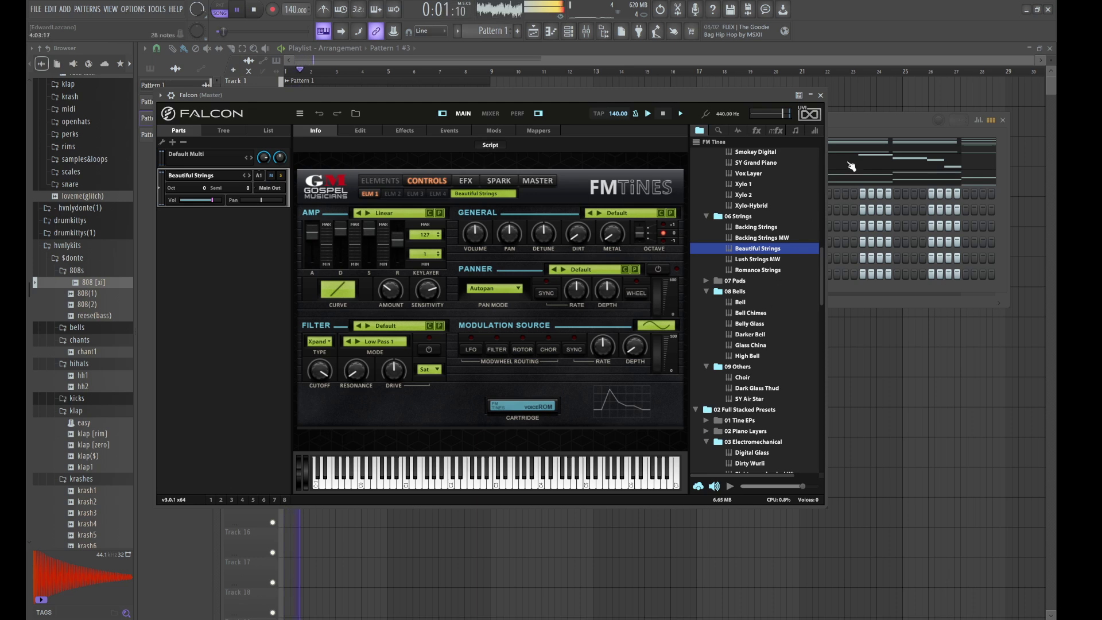
{"action": "scroll", "coordinate": [730, 348], "scroll_direction": "up", "scroll_amount": 15}
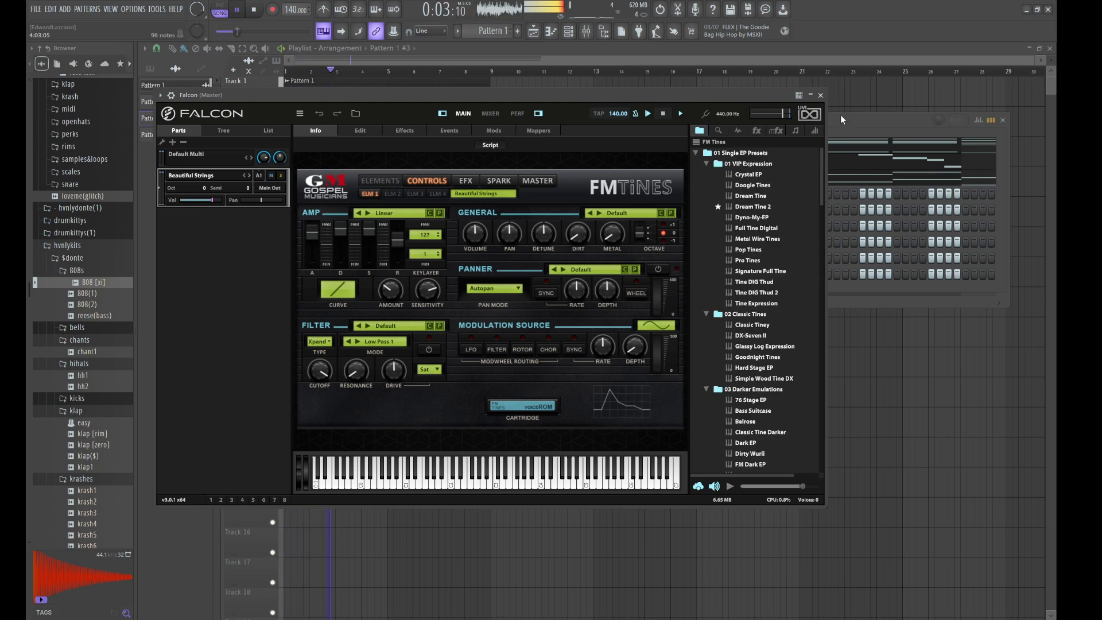
Add a Korg TRITON channel and load the Choir of Light program from the Vocal/Airy category.
{"action": "left_click", "coordinate": [845, 136]}
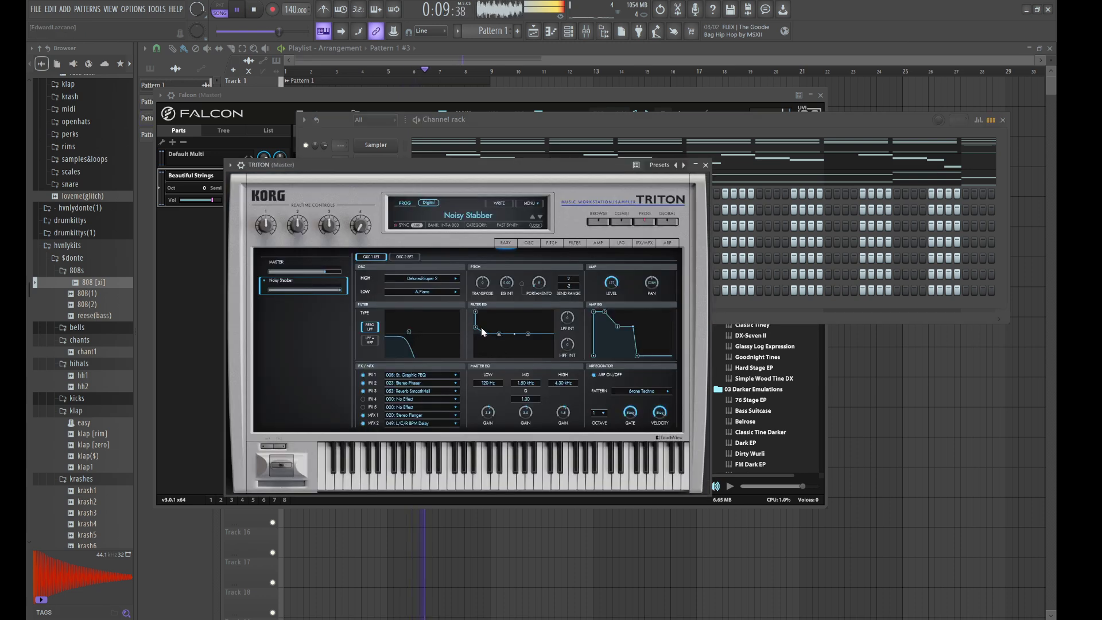
{"action": "left_click", "coordinate": [464, 216]}
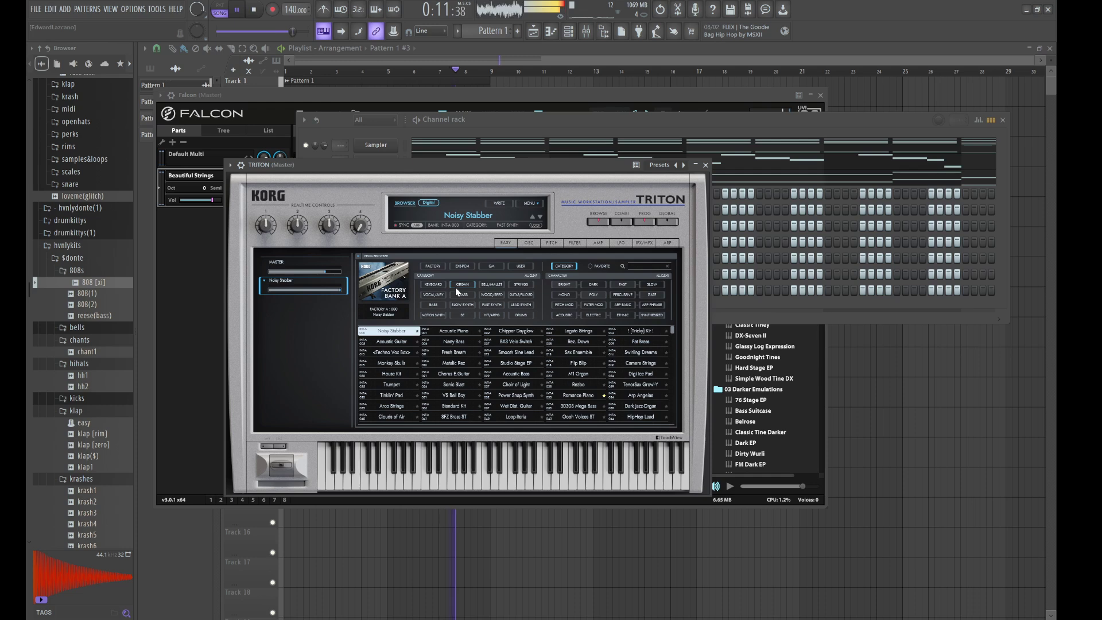
{"action": "left_click", "coordinate": [441, 295]}
{"action": "left_click", "coordinate": [463, 332]}
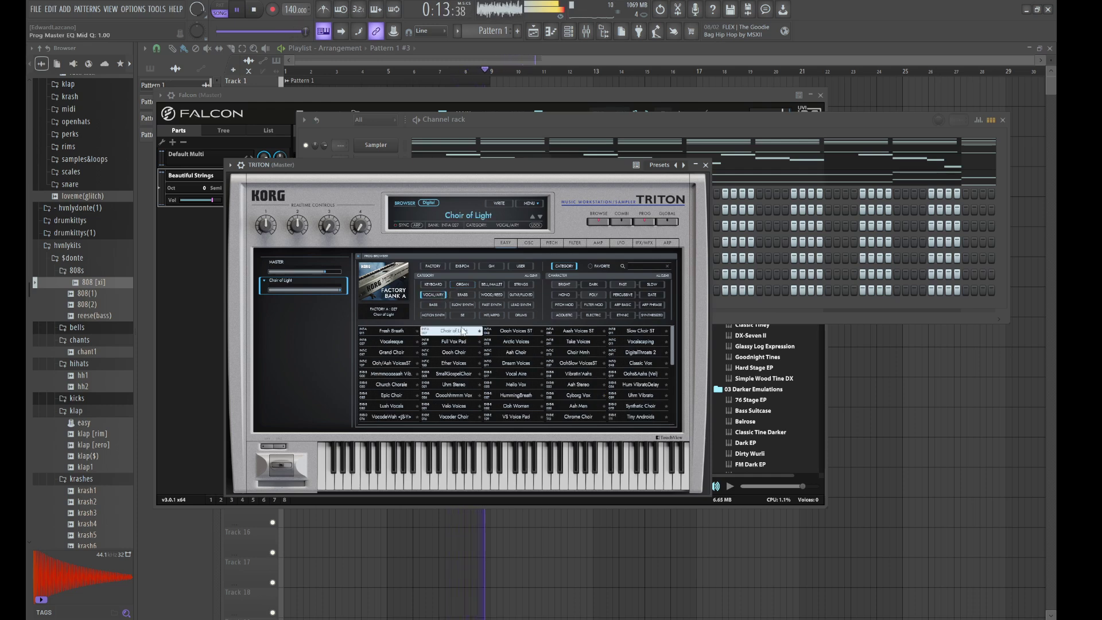
Draw a two-bar chord of A6, B5 and F#5 in the TRITON piano roll and duplicate it into bars 3–4.
{"action": "left_click", "coordinate": [509, 125]}
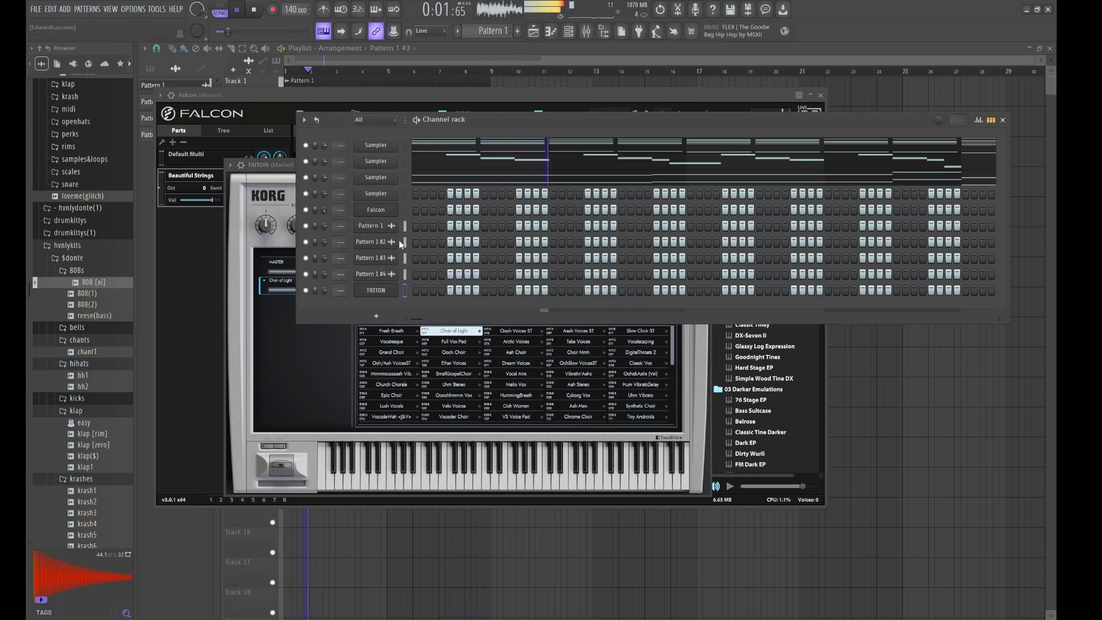
{"action": "left_click", "coordinate": [430, 288]}
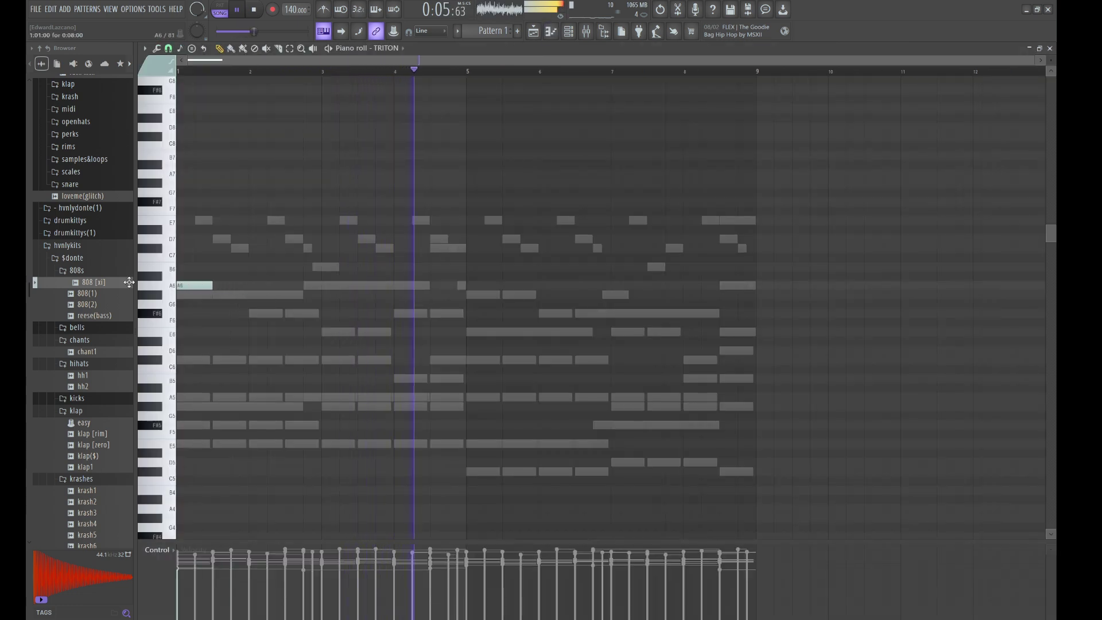
{"action": "left_click_drag", "start_coordinate": [215, 294], "coordinate": [322, 295]}
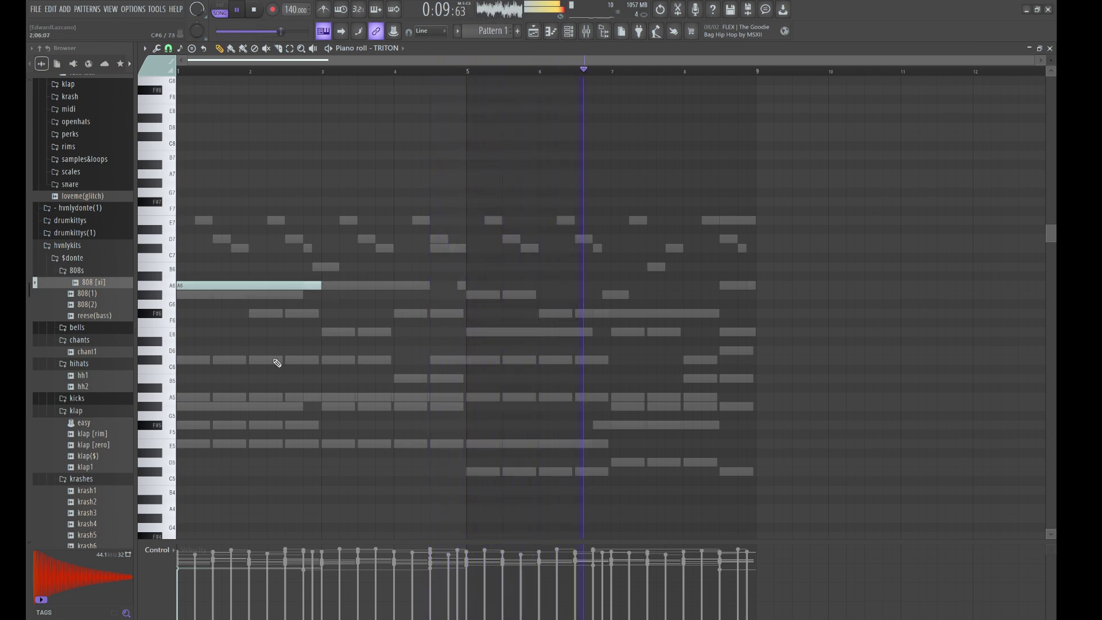
{"action": "left_click", "coordinate": [198, 378]}
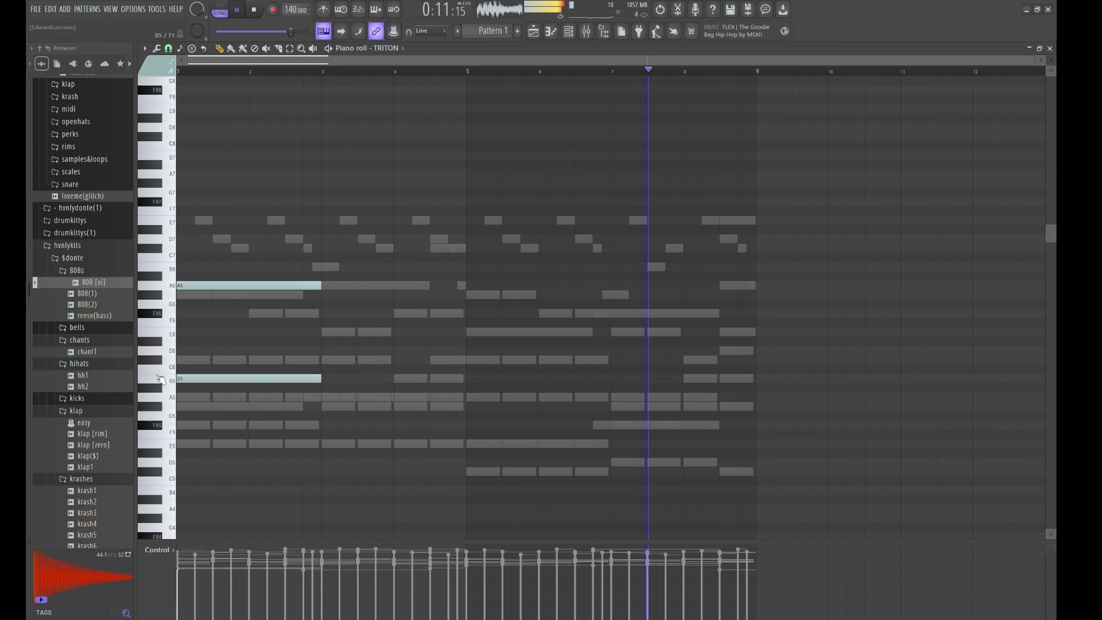
{"action": "left_click", "coordinate": [208, 427]}
{"action": "key", "text": "ctrl+b"}
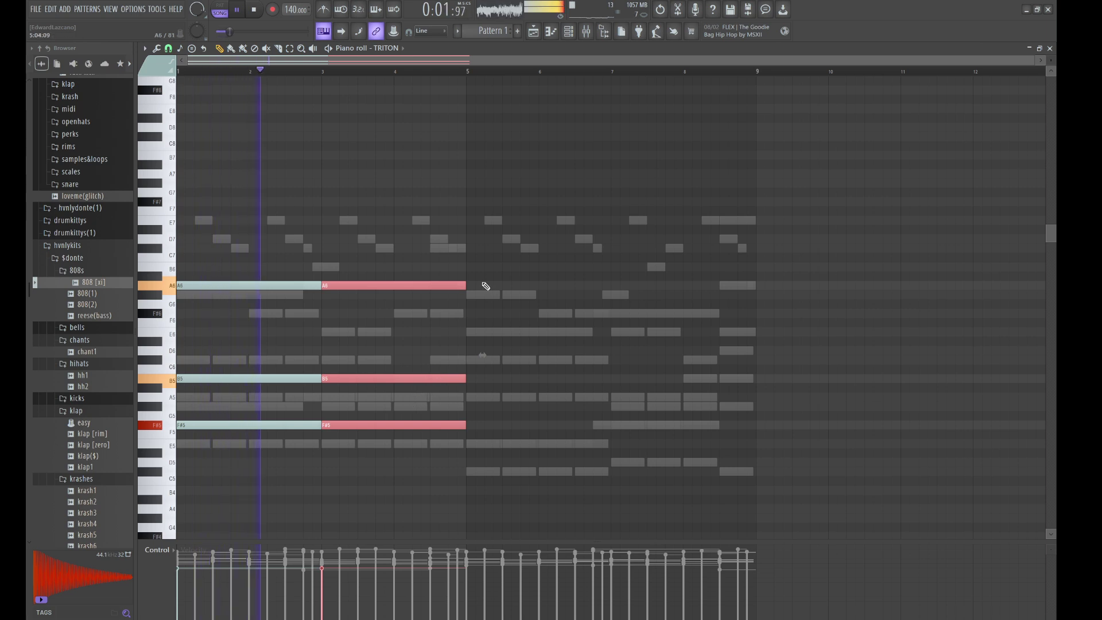
Restart playback and raise the B5 note of the second TRITON chord to C#6.
{"action": "key", "text": "F6"}
{"action": "key", "text": "space"}
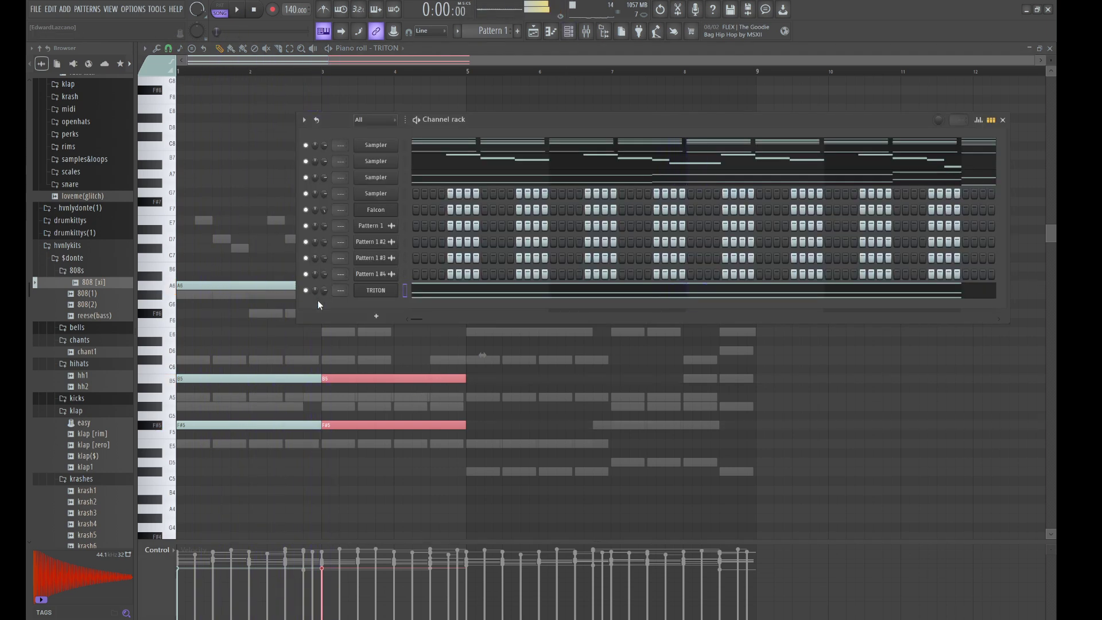
{"action": "key", "text": "space"}
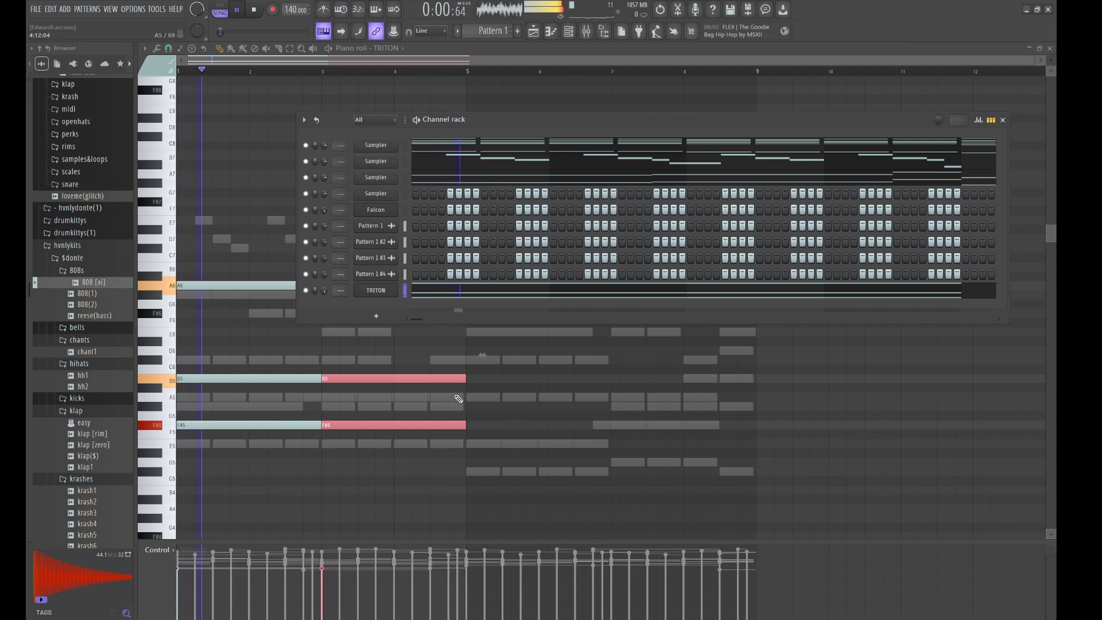
{"action": "left_click", "coordinate": [406, 404]}
{"action": "left_click_drag", "start_coordinate": [401, 378], "coordinate": [402, 360]}
{"action": "left_click", "coordinate": [471, 483], "text": "ctrl"}
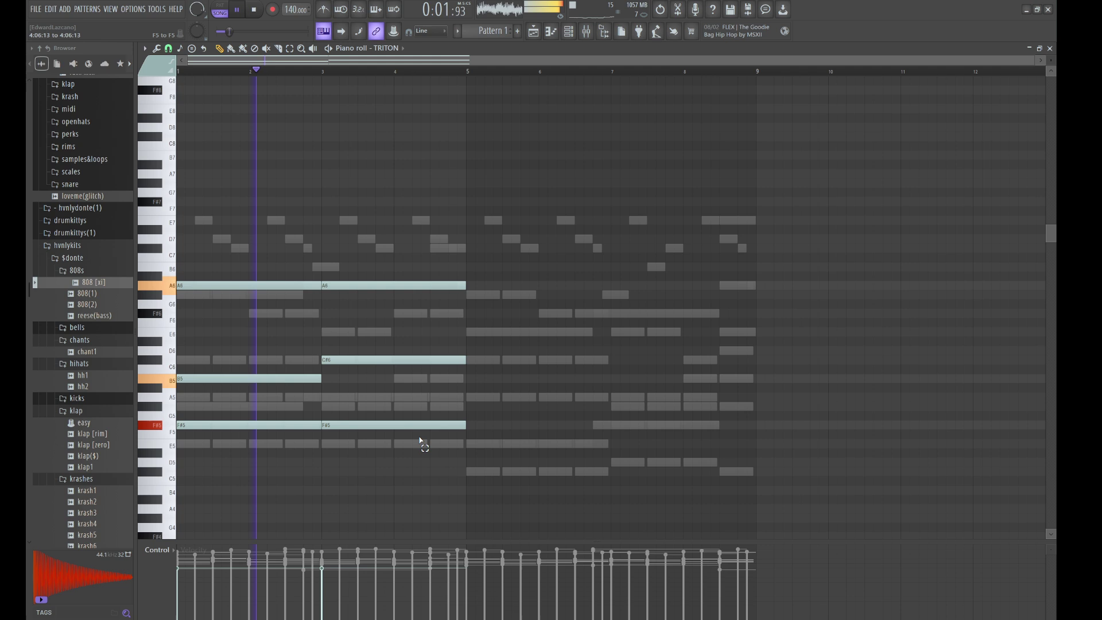
Raise the first chord's lowest note to G#5 and duplicate the four-bar progression into bars 5–8.
{"action": "left_click", "coordinate": [416, 427]}
{"action": "left_click", "coordinate": [297, 425]}
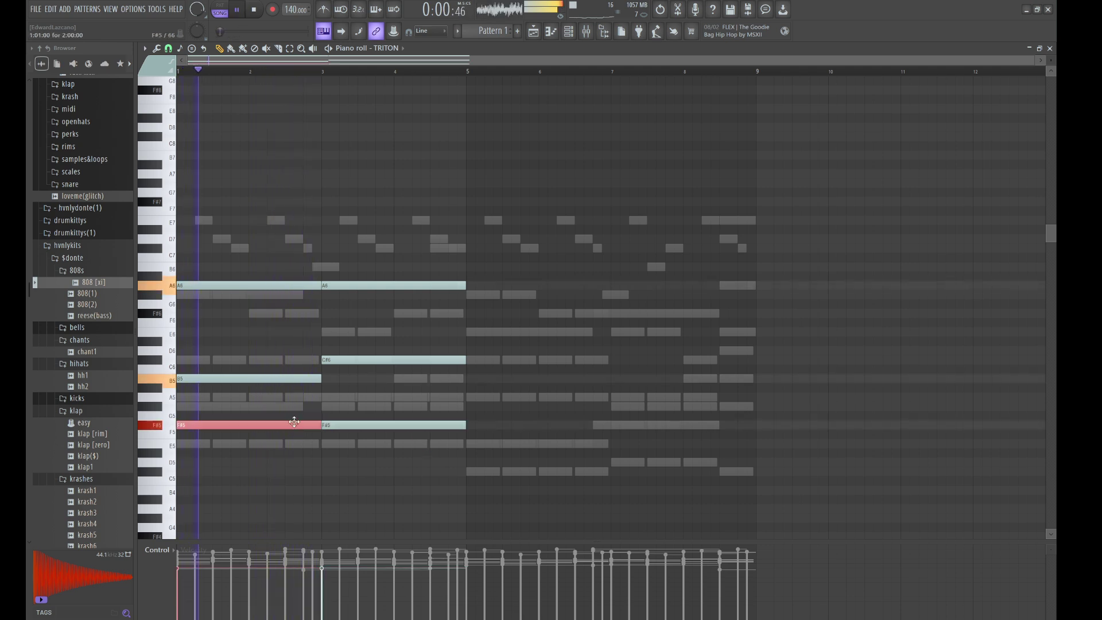
{"action": "key", "text": "shift+Up"}
{"action": "key", "text": "shift+Up"}
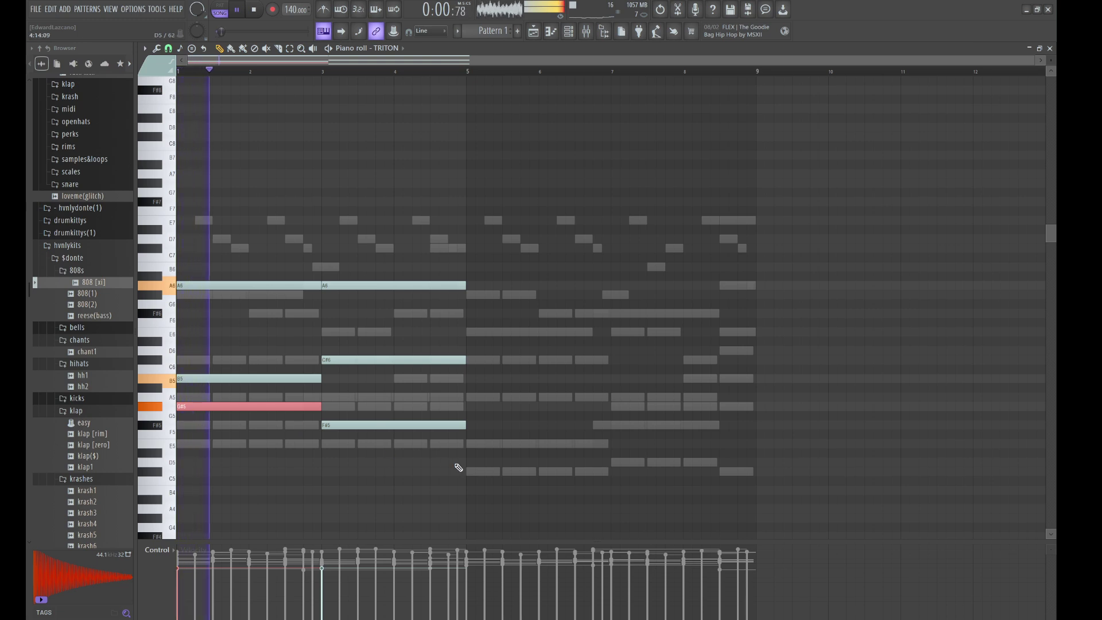
{"action": "key", "text": "ctrl+d"}
{"action": "key", "text": "ctrl+b"}
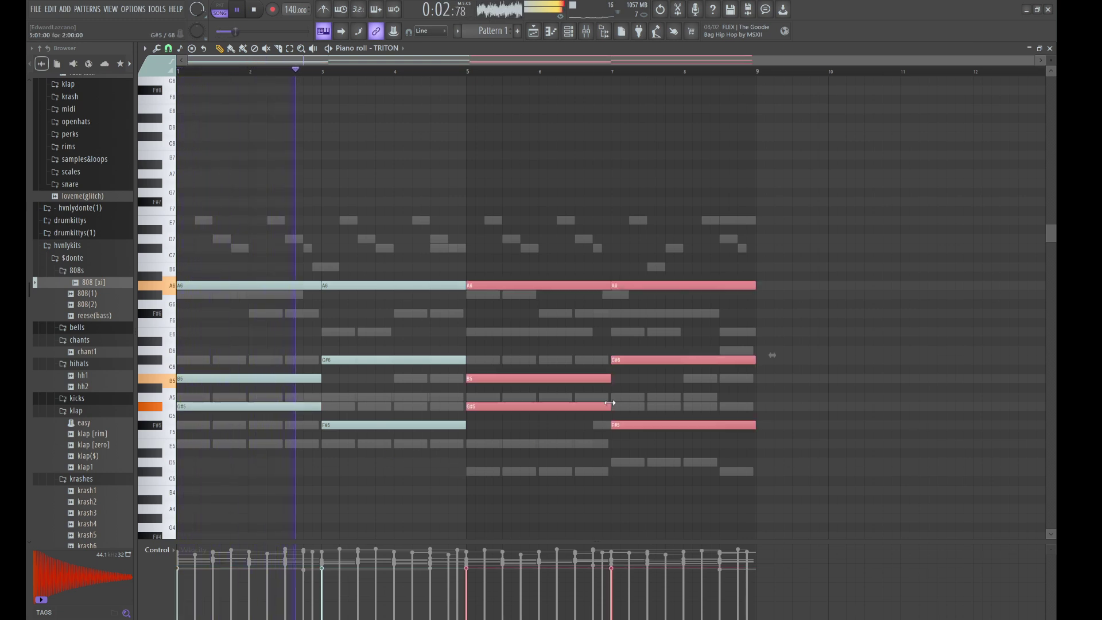
Raise the lowest note to A5 in the bar 5 chord, and set the bar 7 chord's lowest note to G#5 and top note to G#6.
{"action": "left_click", "coordinate": [680, 372]}
{"action": "key", "text": "shift+Up"}
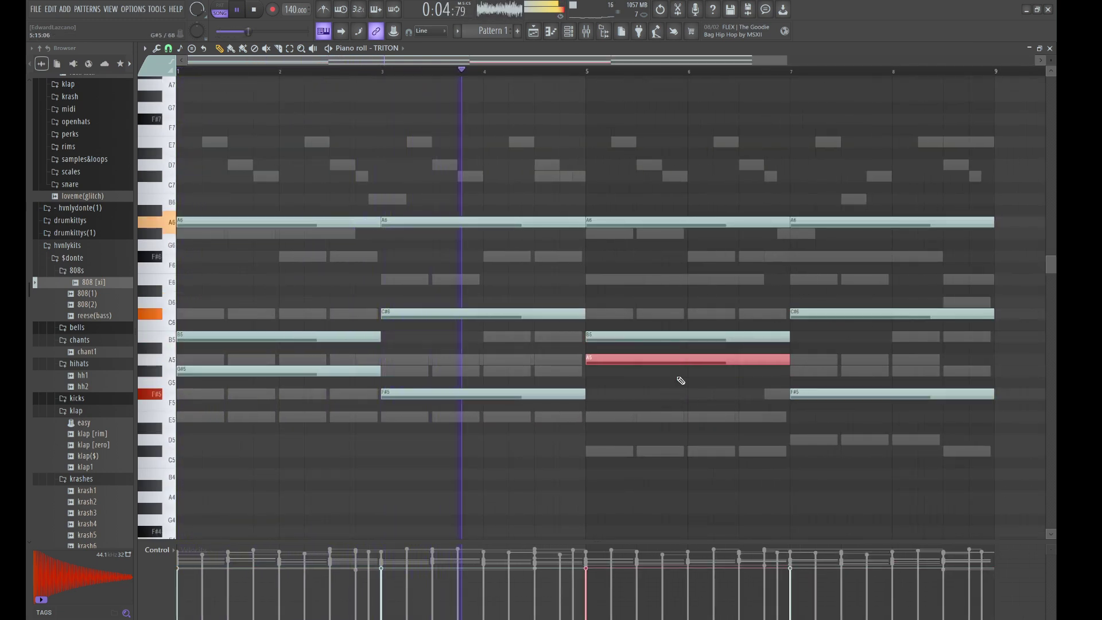
{"action": "left_click", "coordinate": [844, 394]}
{"action": "key", "text": "shift+Up"}
{"action": "key", "text": "shift+Up"}
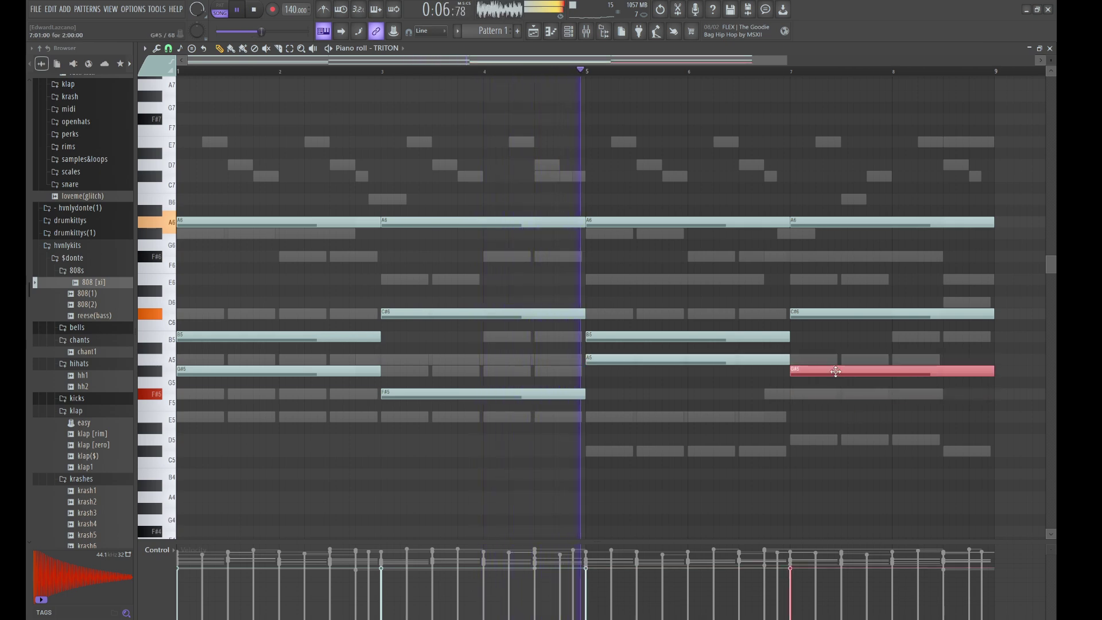
{"action": "left_click", "coordinate": [818, 221]}
{"action": "key", "text": "shift+Down"}
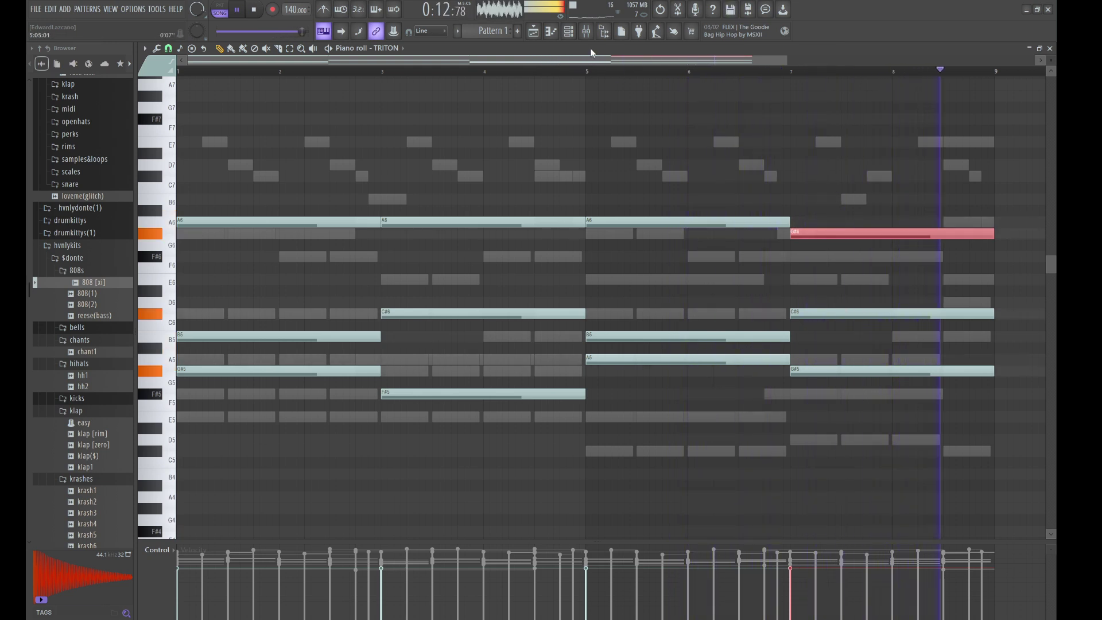
Select all the TRITON chord notes and increase their velocity.
{"action": "left_click", "coordinate": [568, 31]}
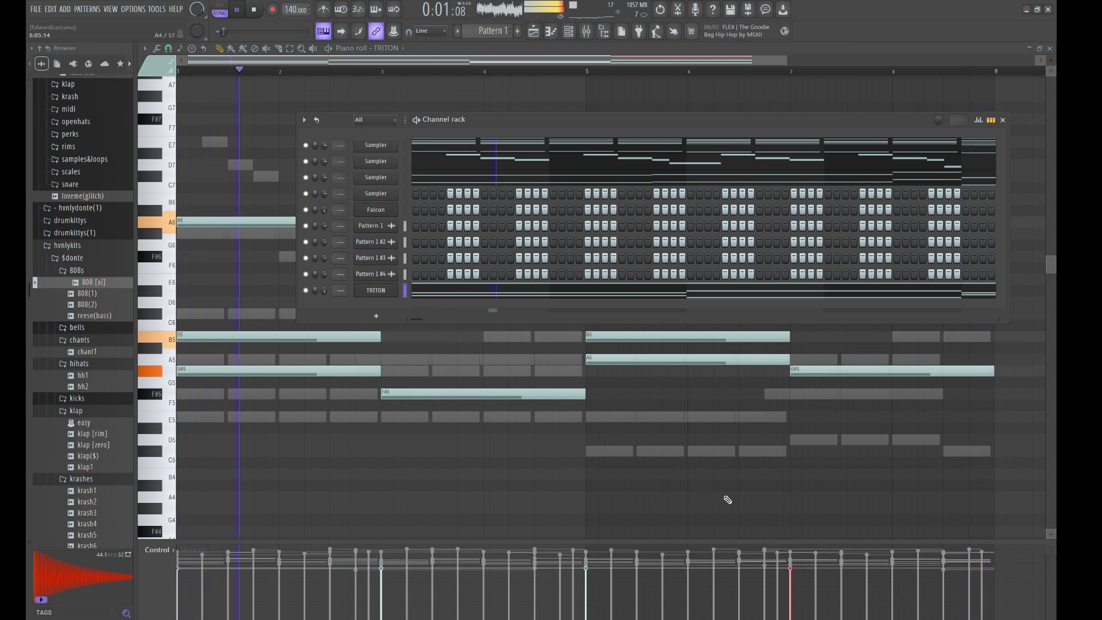
{"action": "left_click", "coordinate": [833, 492], "text": "ctrl"}
{"action": "left_click_drag", "start_coordinate": [893, 477], "coordinate": [473, 221]}
{"action": "left_click", "coordinate": [472, 222], "text": "ctrl"}
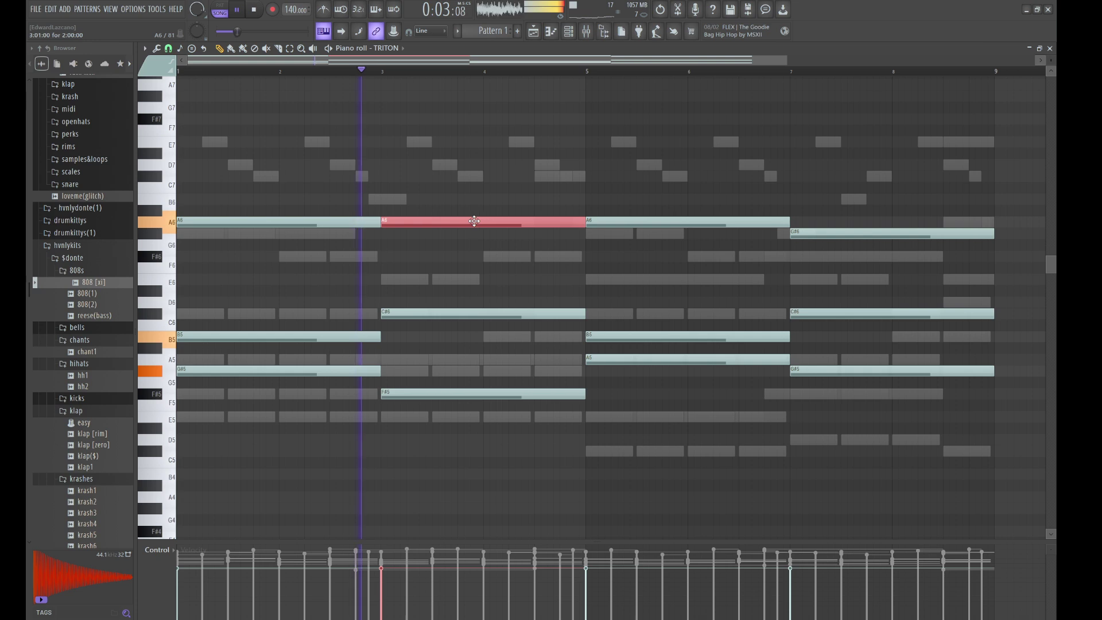
{"action": "left_click_drag", "start_coordinate": [318, 183], "coordinate": [813, 413]}
{"action": "scroll", "coordinate": [919, 463], "scroll_direction": "up", "scroll_amount": 3}
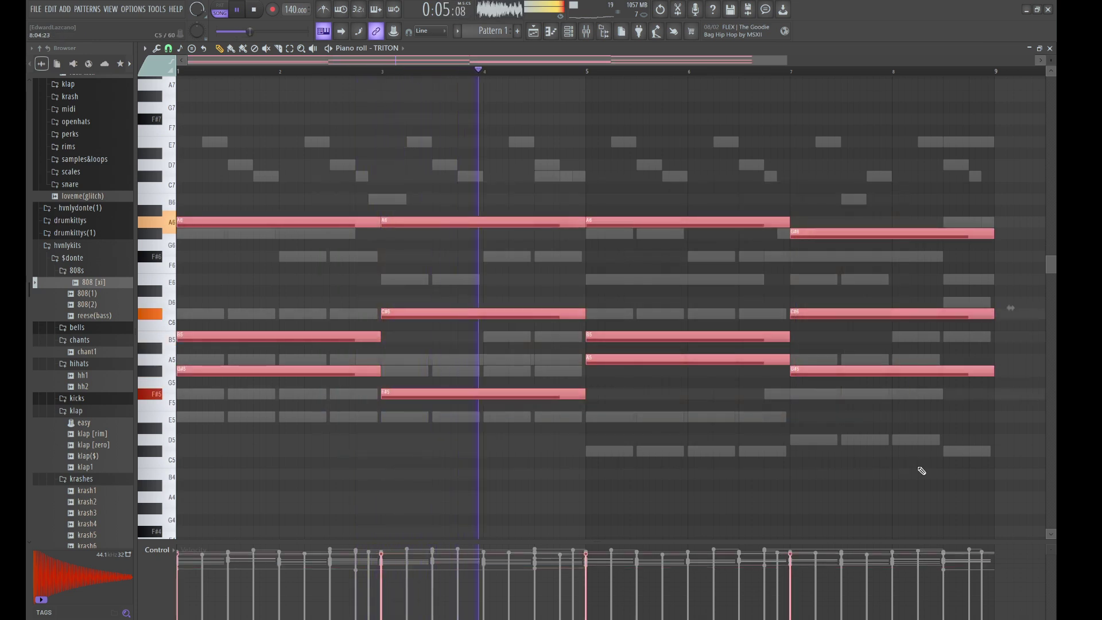
{"action": "left_click", "coordinate": [888, 462], "text": "ctrl"}
{"action": "right_click", "coordinate": [840, 270], "text": "ctrl"}
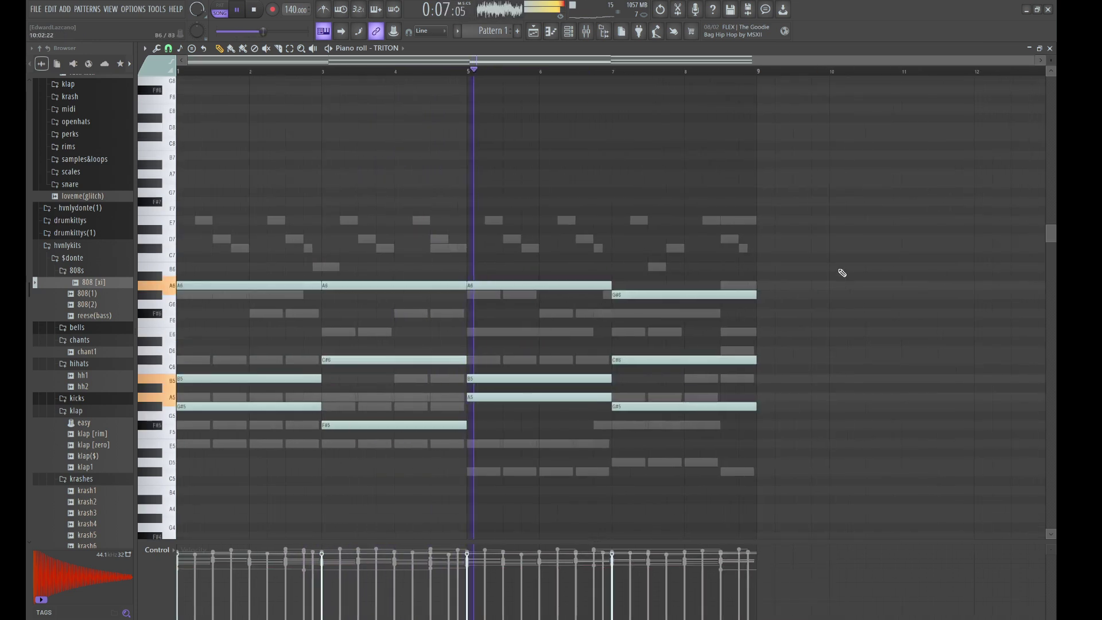
Raise the top note of the bar 7 chord to B6 and lower the top note of the bar 5 chord to G#6.
{"action": "left_click_drag", "start_coordinate": [720, 313], "coordinate": [704, 292]}
{"action": "key", "text": "Up"}
{"action": "key", "text": "Up"}
{"action": "key", "text": "Up"}
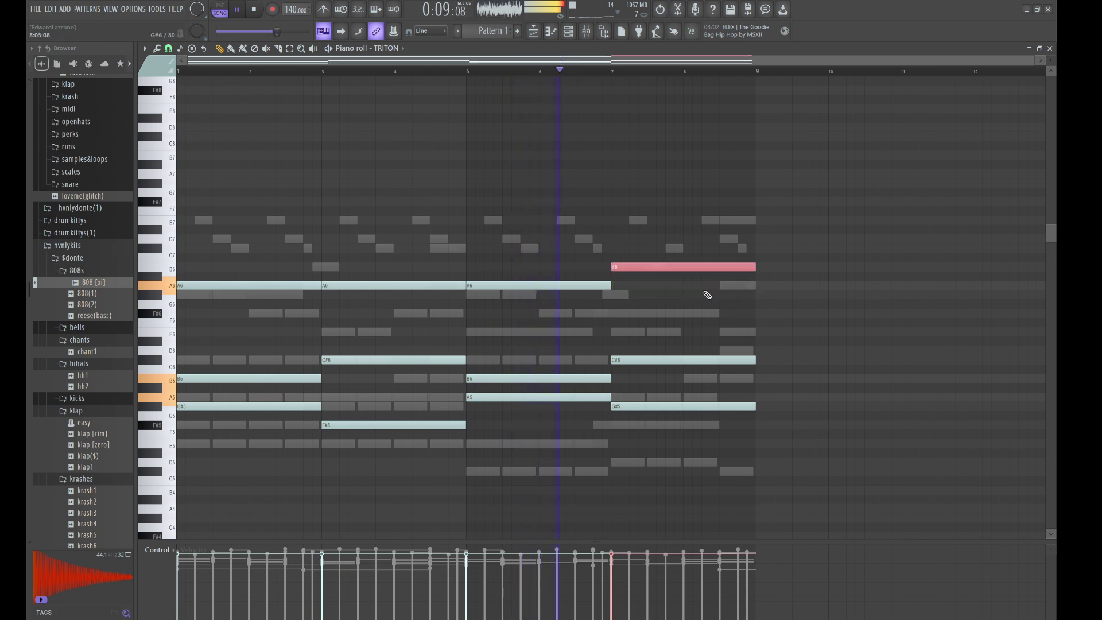
{"action": "key", "text": "ctrl+d"}
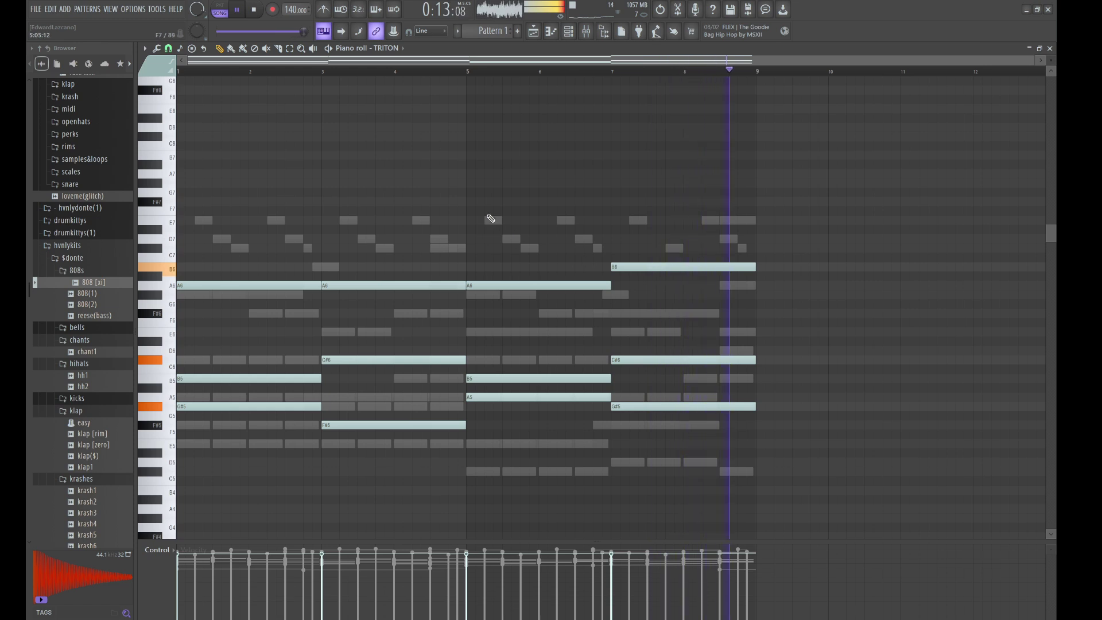
{"action": "left_click", "coordinate": [570, 33]}
{"action": "key", "text": "F6"}
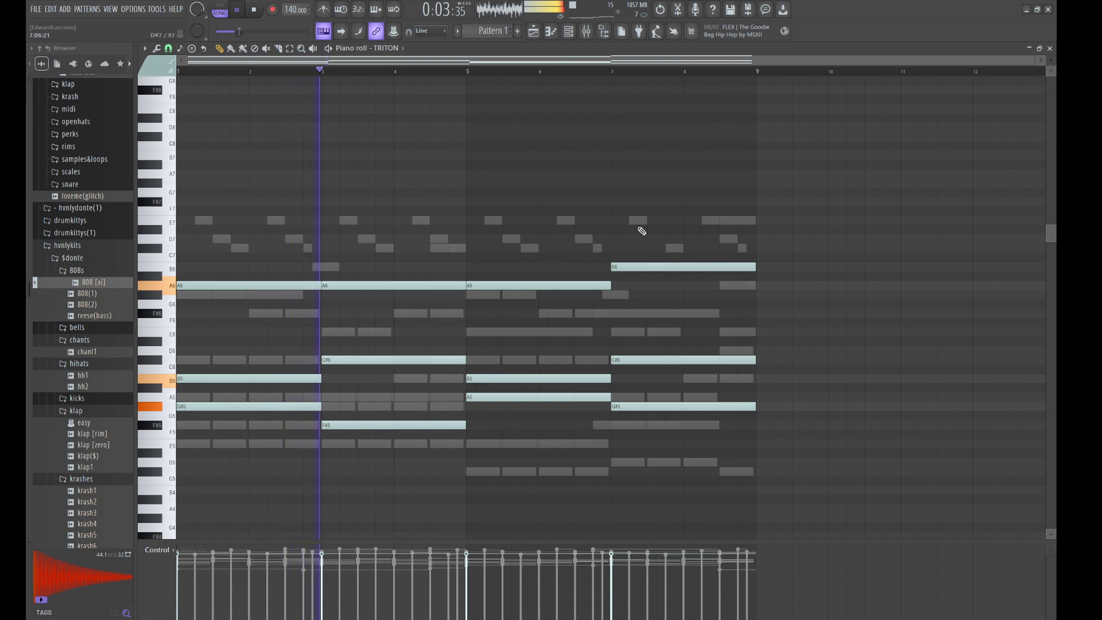
{"action": "left_click_drag", "start_coordinate": [556, 286], "coordinate": [556, 292]}
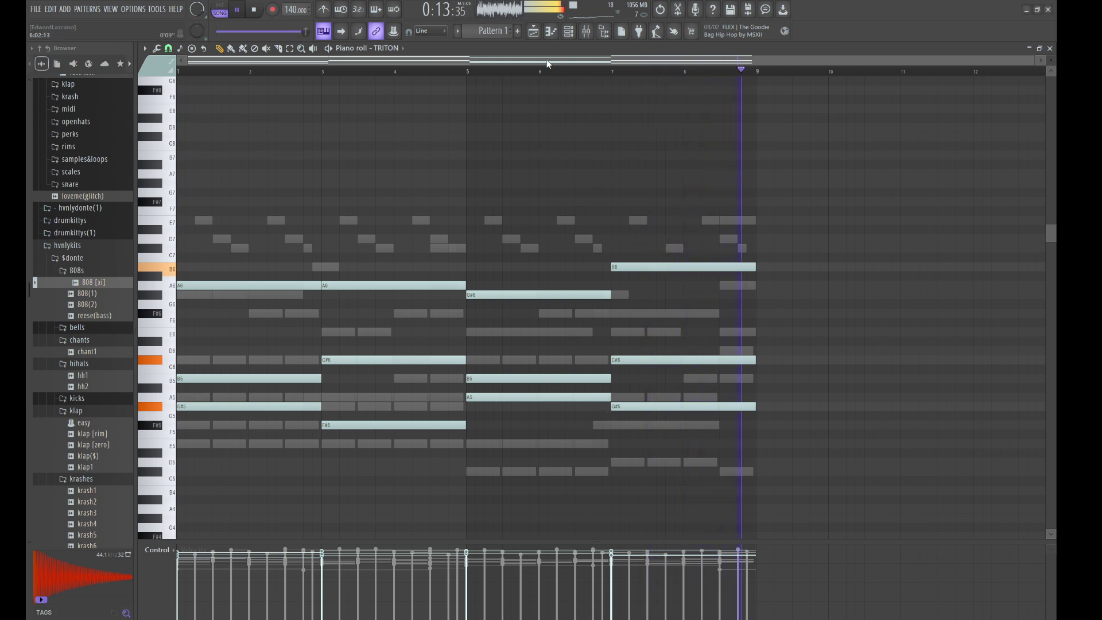
Copy the TRITON notes to the fourth Sampler channel and clone that channel.
{"action": "left_click", "coordinate": [569, 31]}
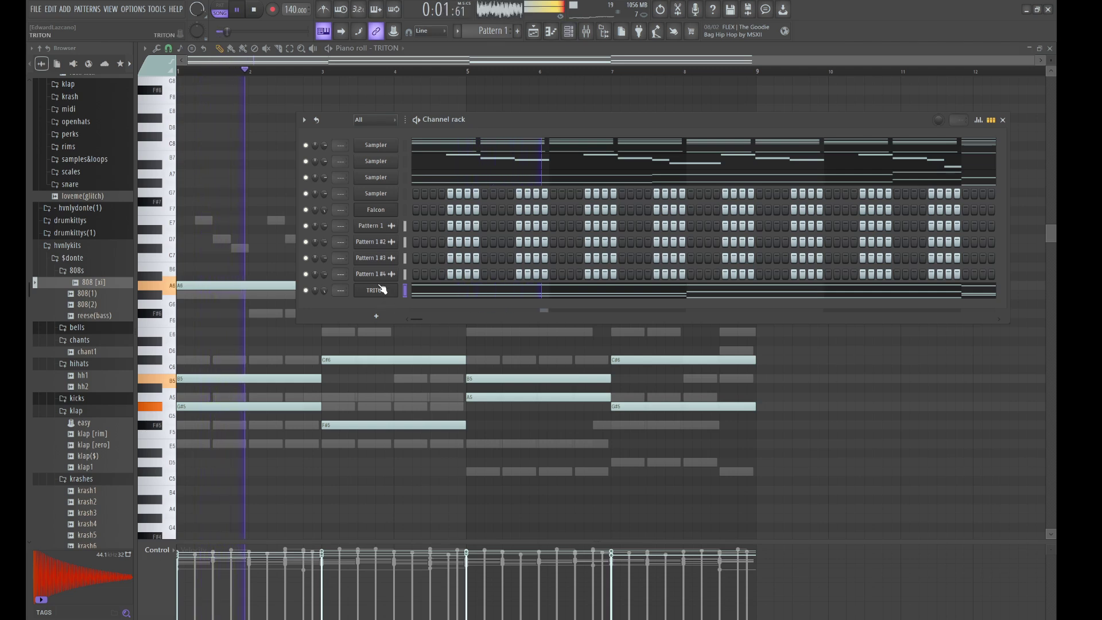
{"action": "left_click", "coordinate": [405, 193]}
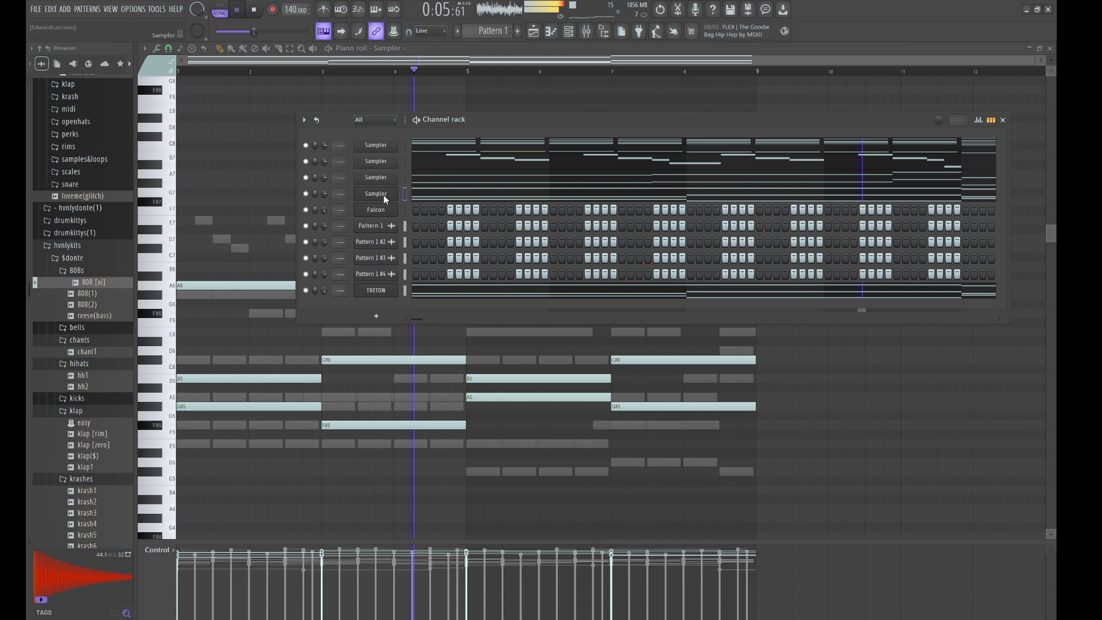
{"action": "key", "text": "alt+c"}
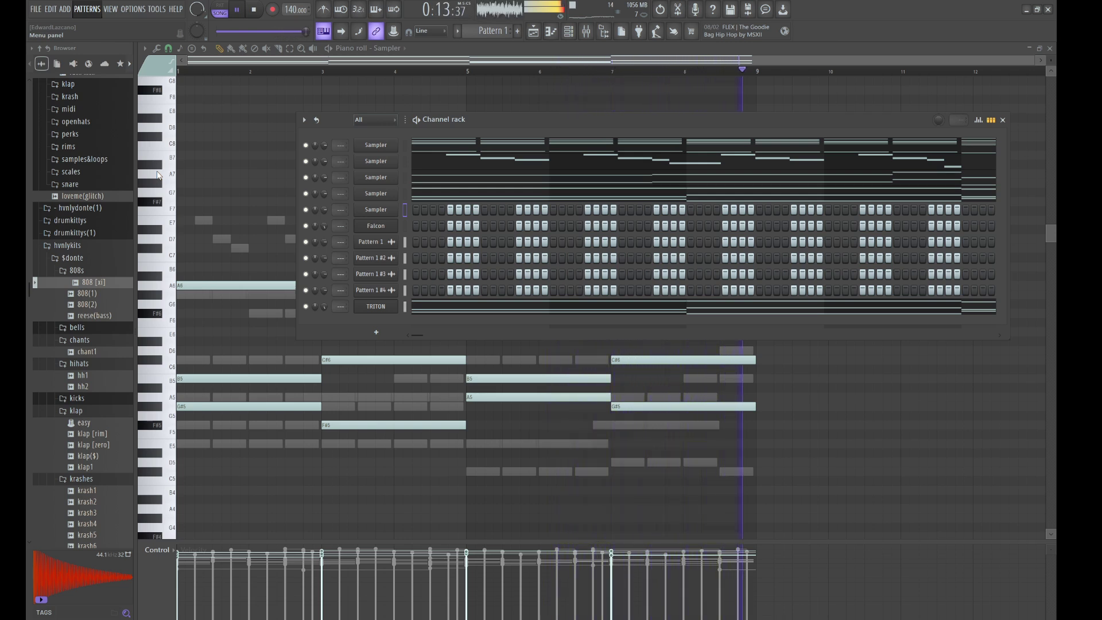
Stop playback, render the TRITON part to audio and place the Pattern 1 #5 clip at the start of Track 5.
{"action": "key", "text": "space"}
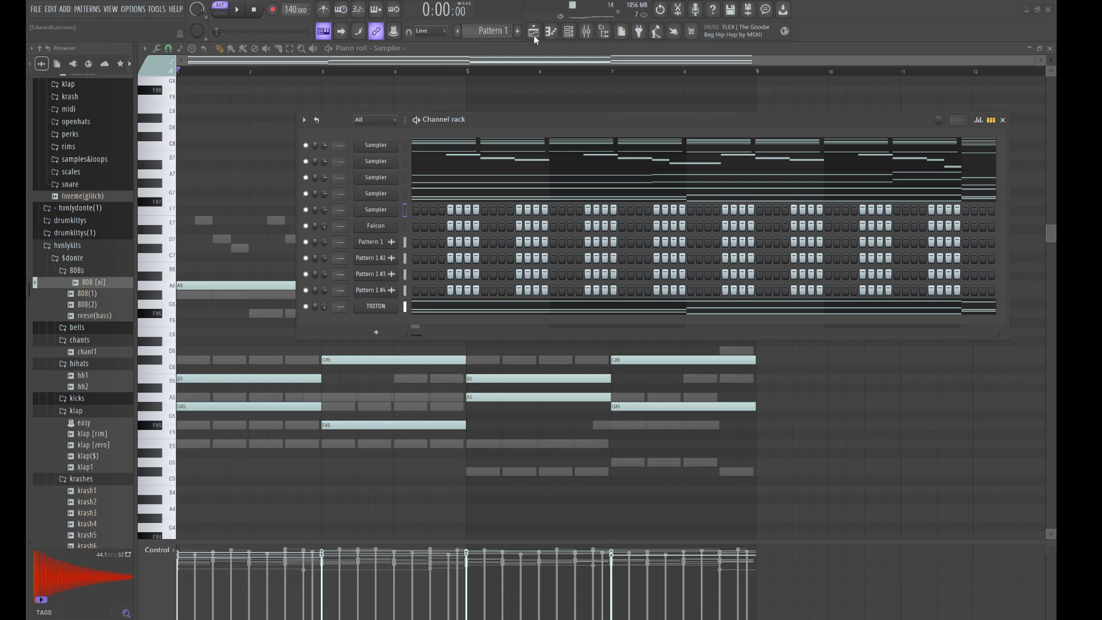
{"action": "left_click", "coordinate": [533, 35]}
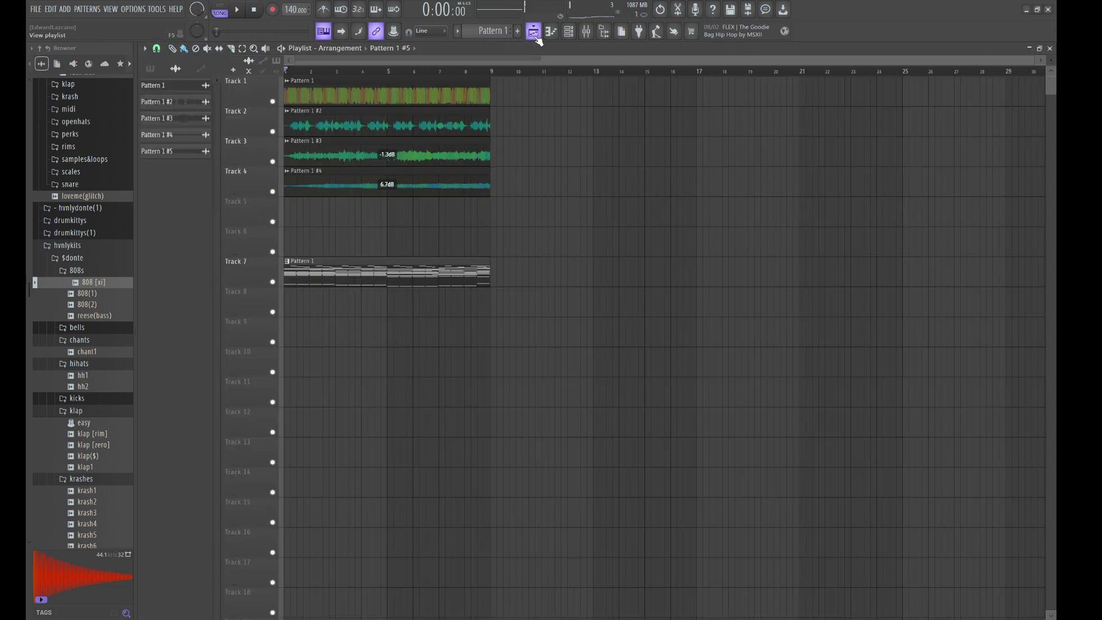
{"action": "left_click_drag", "start_coordinate": [183, 155], "coordinate": [308, 209]}
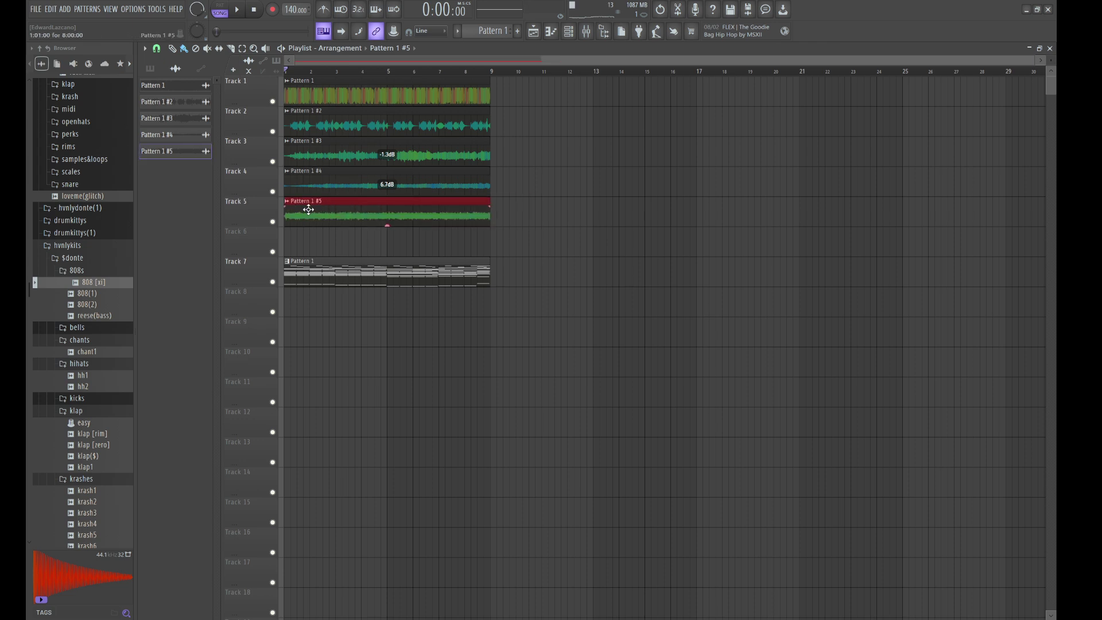
Change the declicking mode of the Pattern 1 #5 audio clip and return to the playlist.
{"action": "double_click", "coordinate": [323, 209]}
{"action": "left_click", "coordinate": [247, 188]}
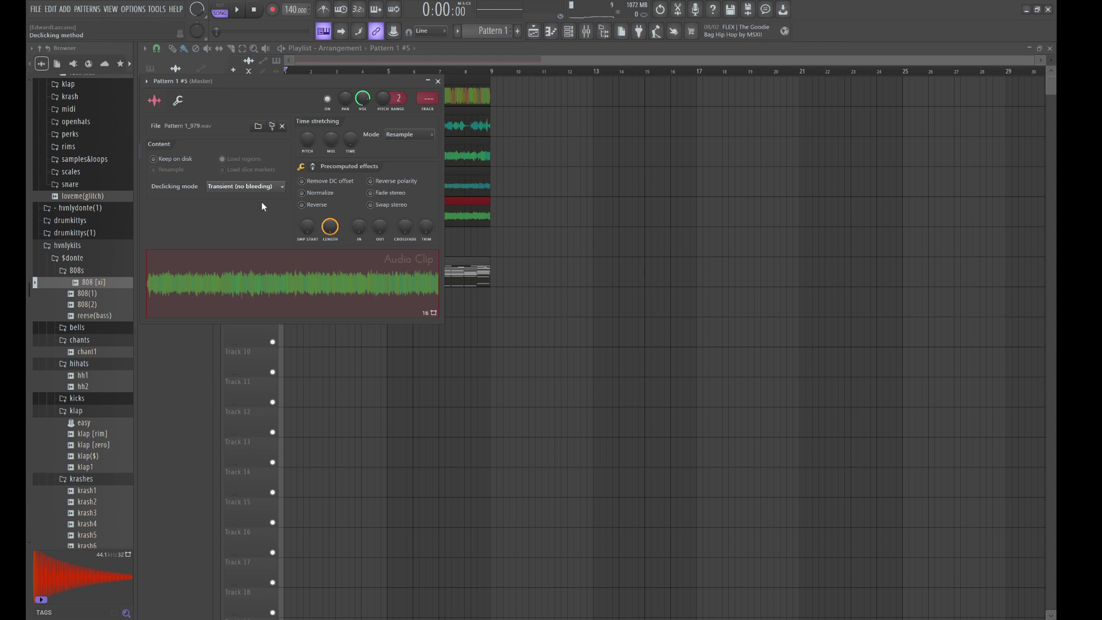
{"action": "left_click", "coordinate": [239, 222]}
{"action": "left_click", "coordinate": [535, 34]}
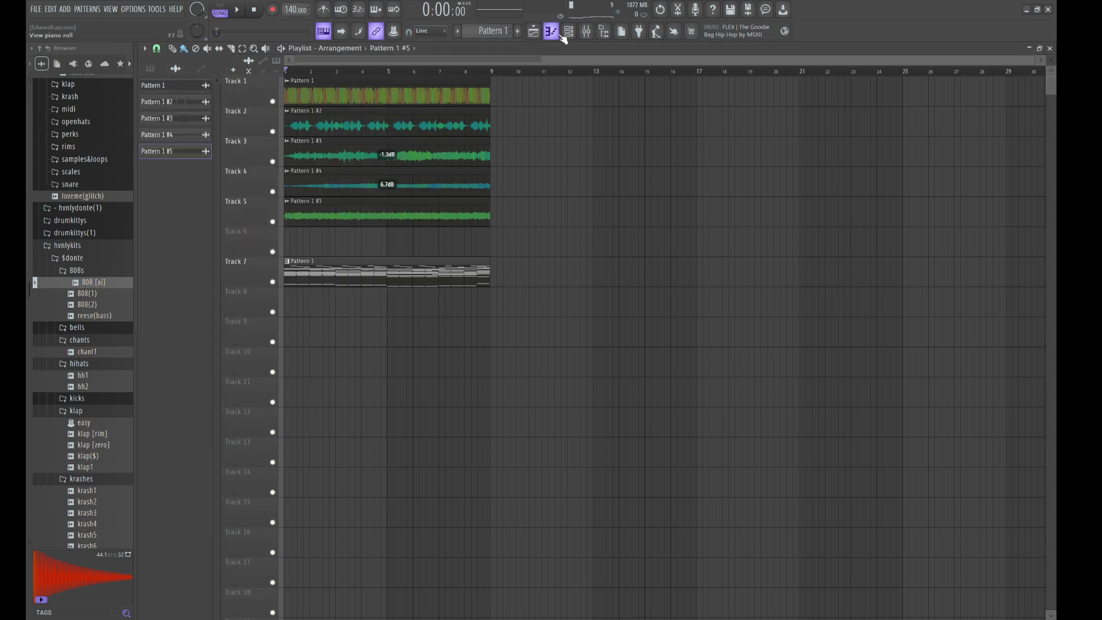
Cut the notes from the TRITON channel in the channel rack and play the arrangement.
{"action": "left_click", "coordinate": [568, 31]}
{"action": "left_click", "coordinate": [371, 130]}
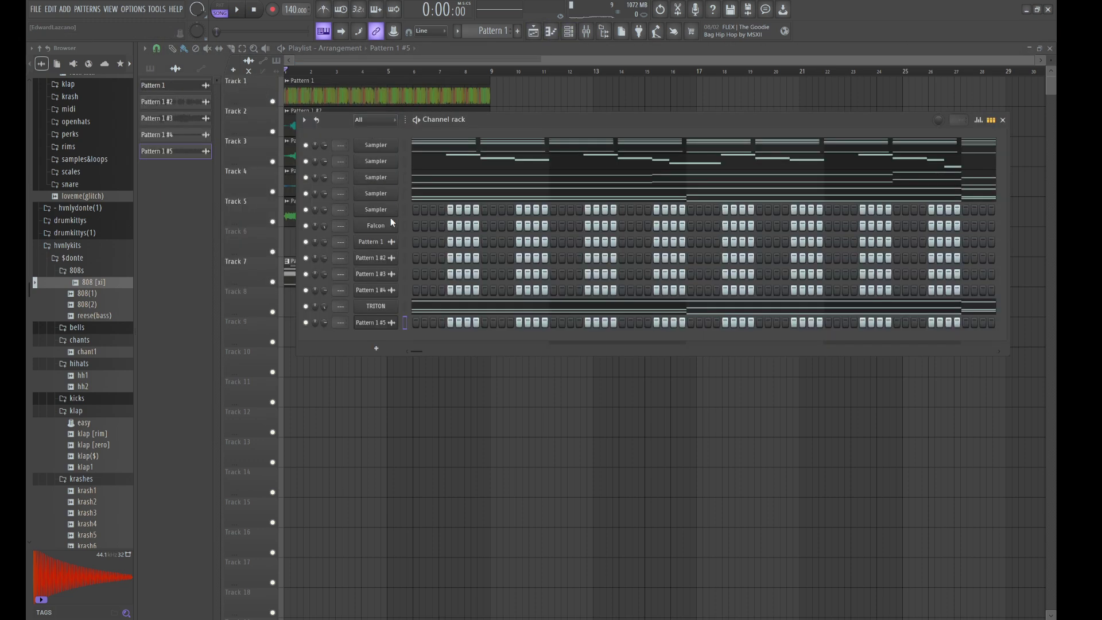
{"action": "key", "text": "ctrl+x"}
{"action": "key", "text": "space"}
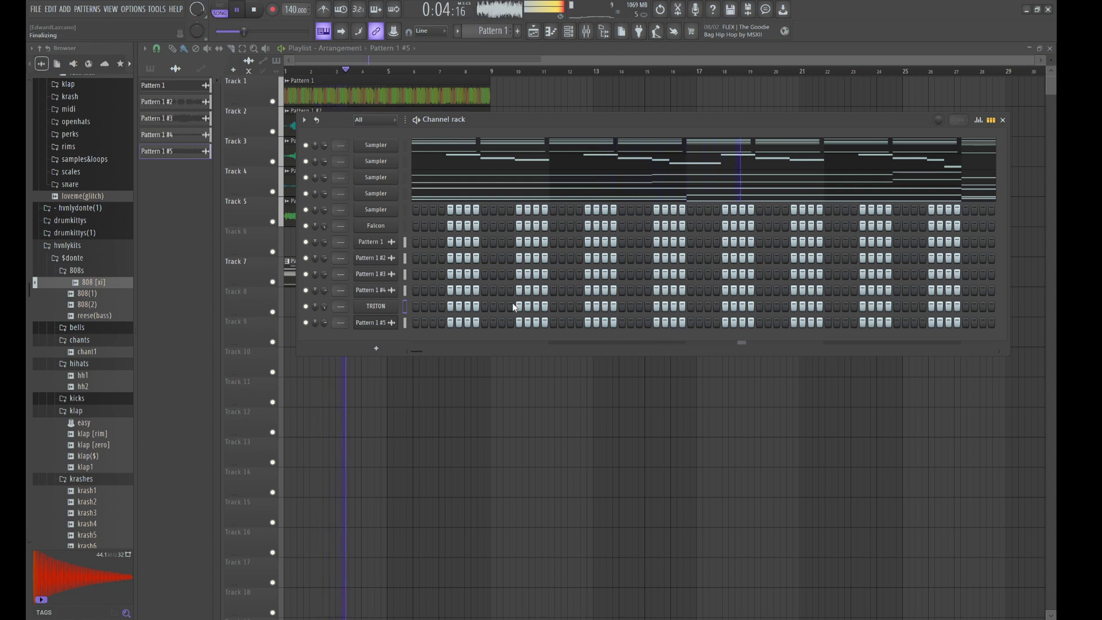
Load the EXP TubularBells preset from the bell and mallet category of the TRITON preset browser.
{"action": "left_click", "coordinate": [383, 309]}
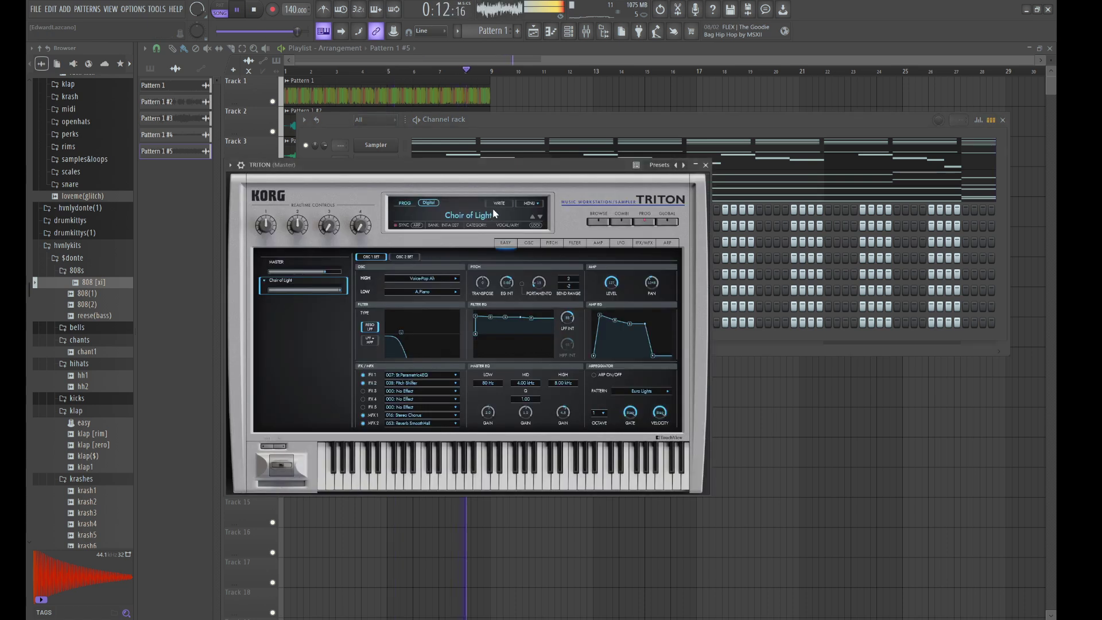
{"action": "left_click", "coordinate": [479, 216]}
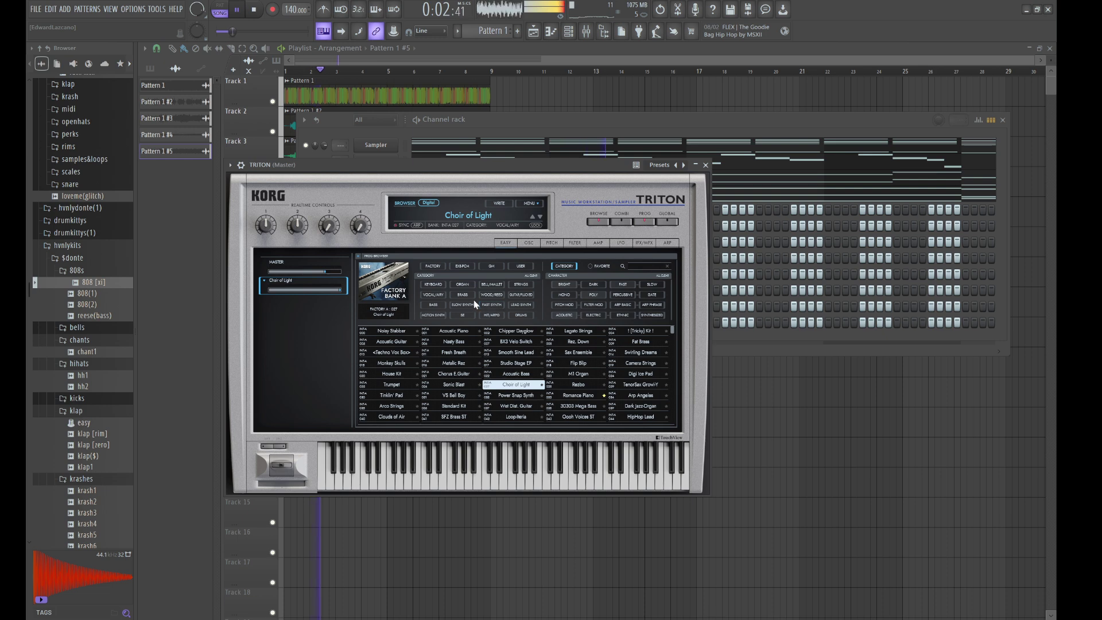
{"action": "left_click", "coordinate": [501, 286]}
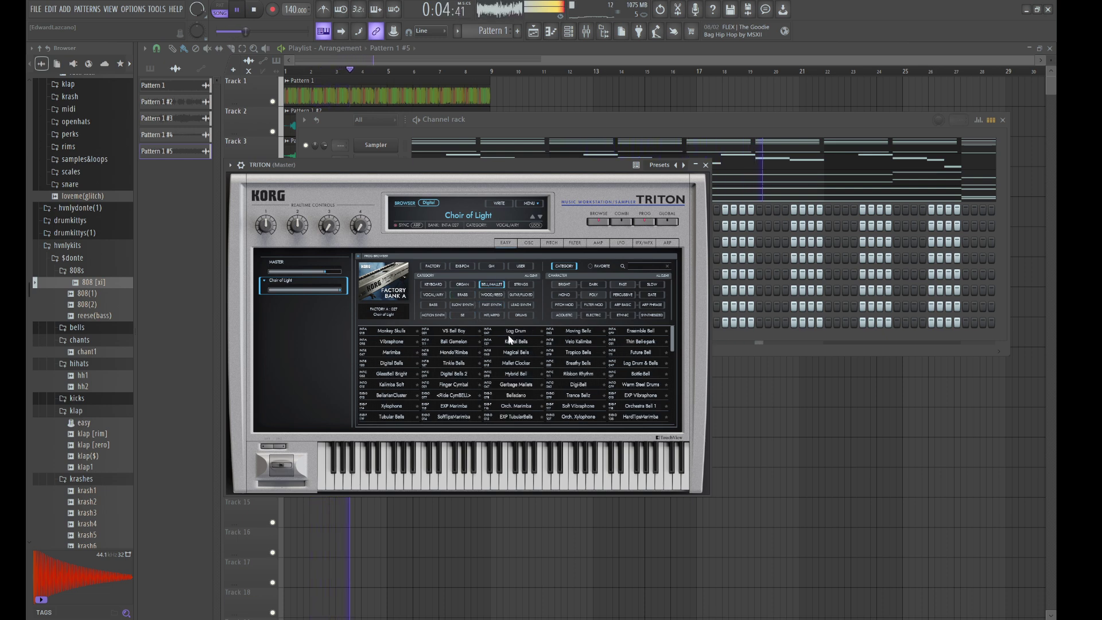
{"action": "left_click", "coordinate": [515, 417]}
Add a B5 note one beat long on the third beat of bar 1 in the TRITON piano roll.
{"action": "left_click", "coordinate": [586, 119]}
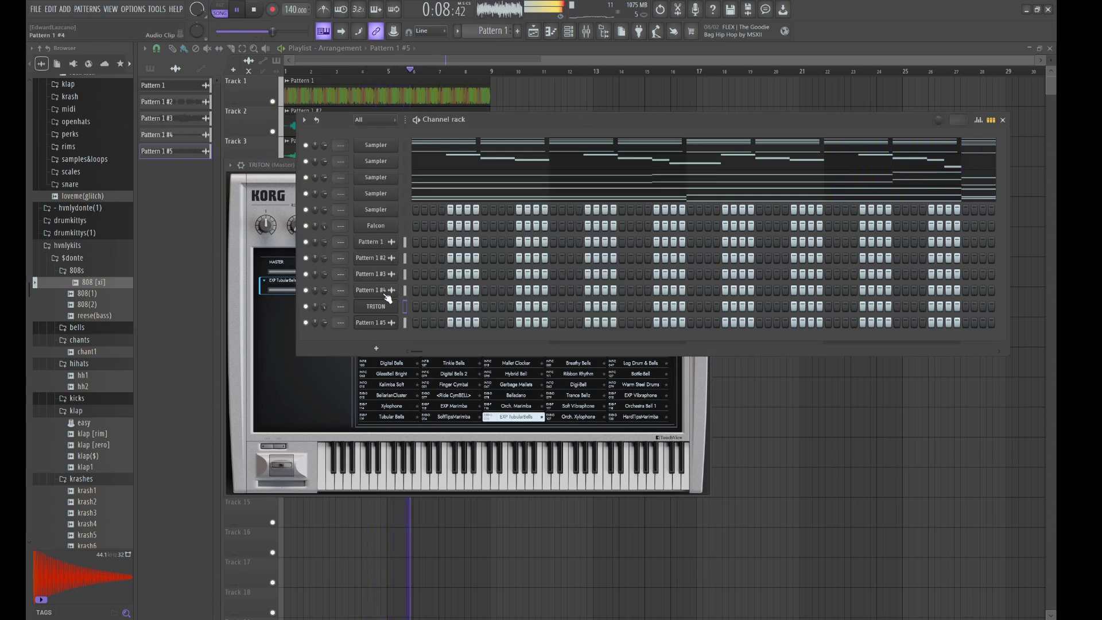
{"action": "key", "text": "F7"}
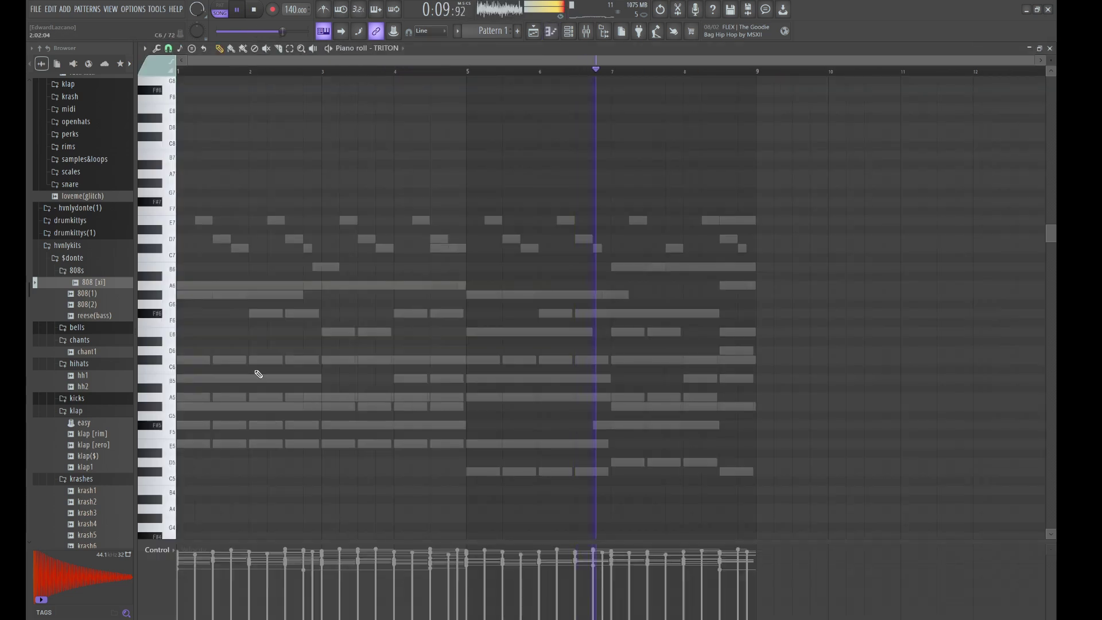
{"action": "left_click", "coordinate": [219, 361]}
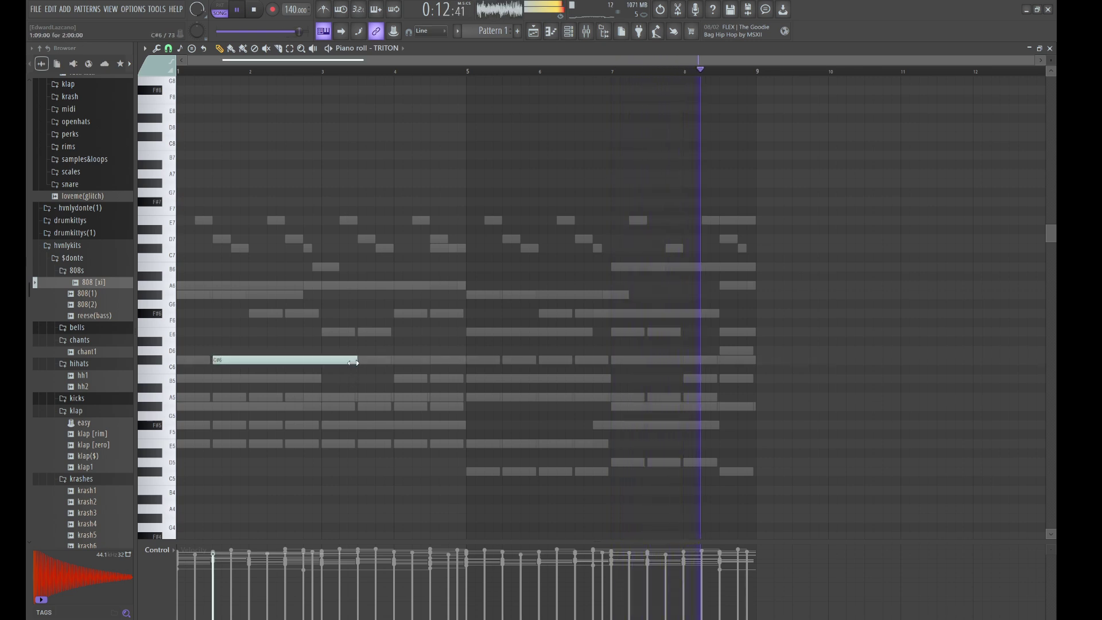
{"action": "left_click_drag", "start_coordinate": [356, 360], "coordinate": [246, 356]}
{"action": "key", "text": "ctrl+Down"}
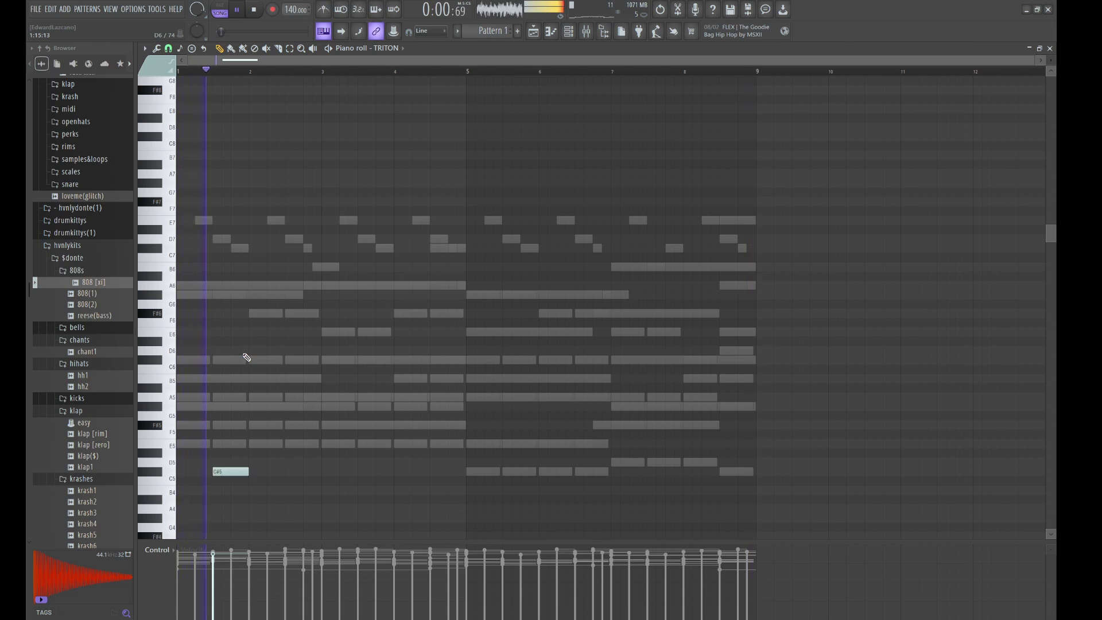
{"action": "left_click_drag", "start_coordinate": [233, 471], "coordinate": [232, 406]}
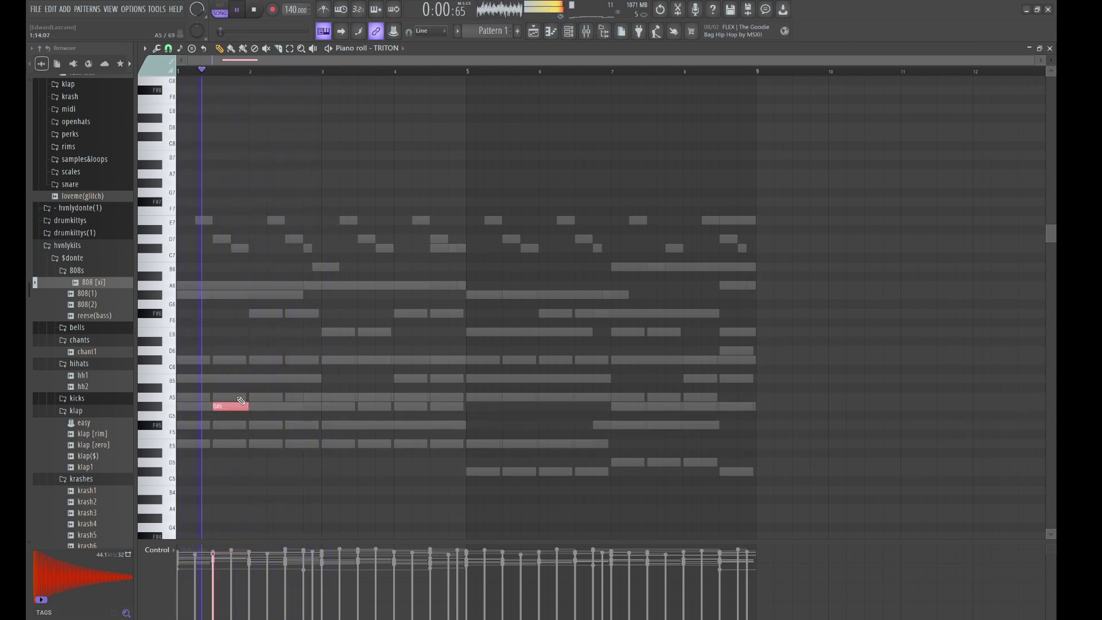
{"action": "left_click_drag", "start_coordinate": [245, 411], "coordinate": [223, 410]}
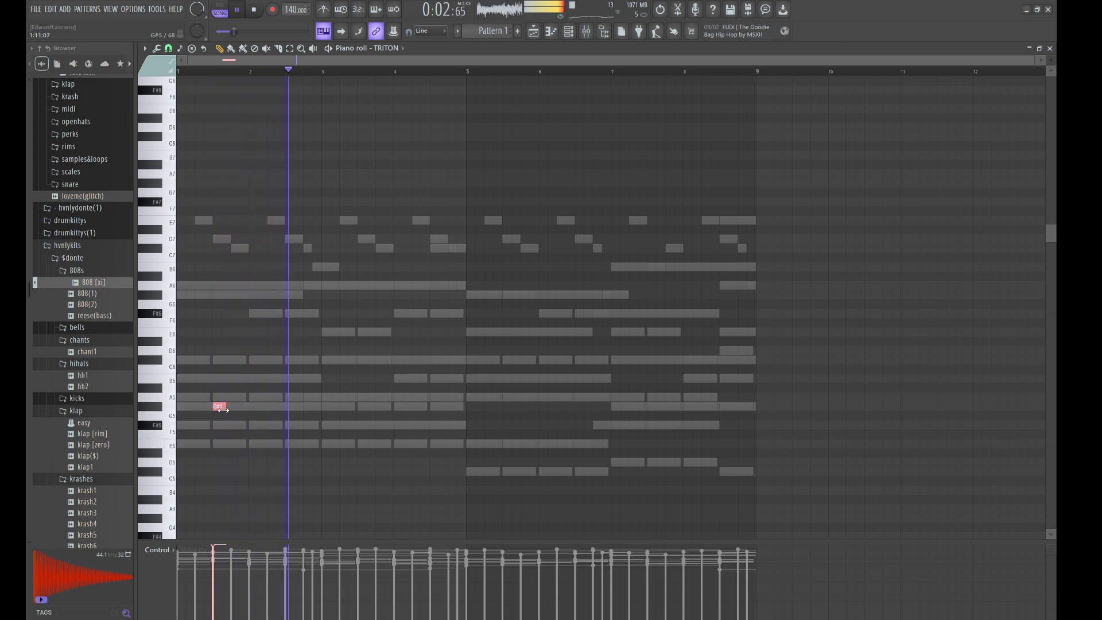
{"action": "key", "text": "shift+Up"}
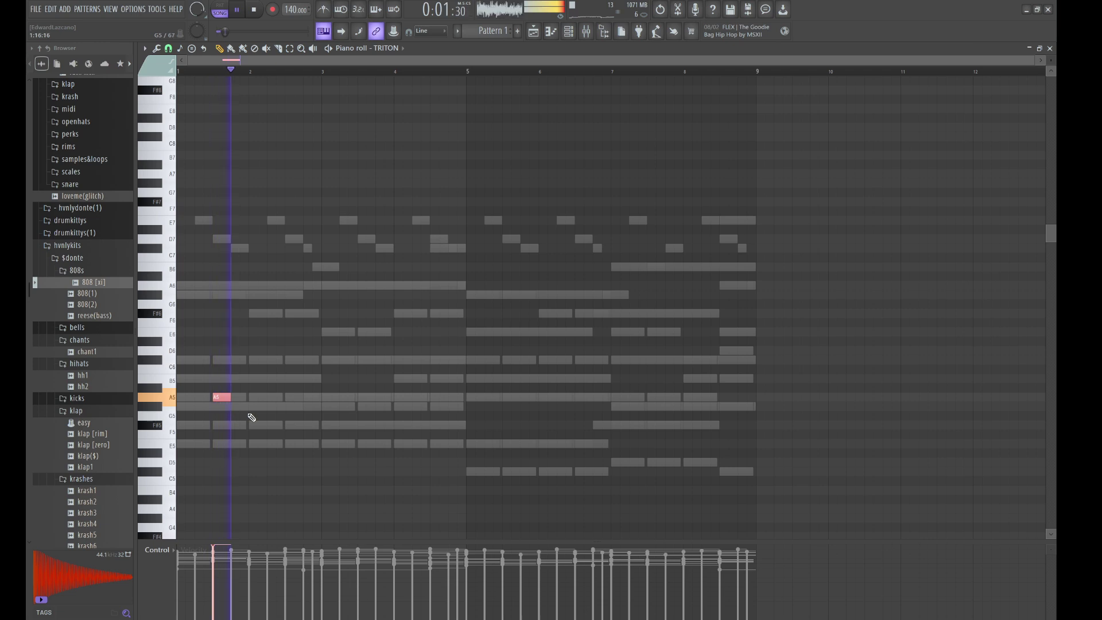
{"action": "key", "text": "shift+Up"}
{"action": "key", "text": "shift+Up"}
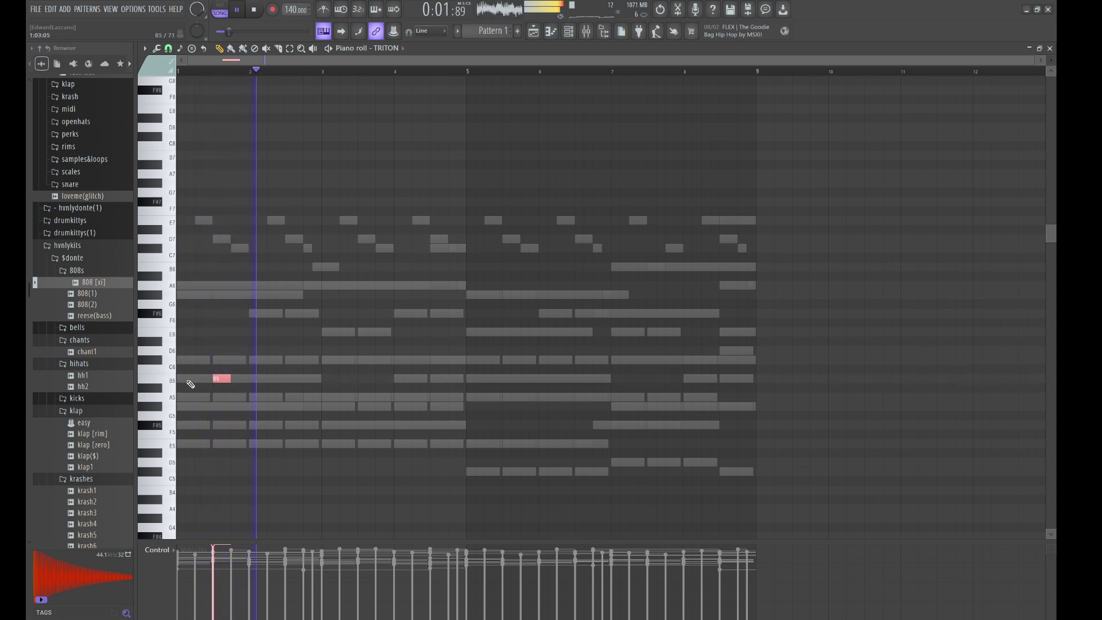
Complete the two-bar bell phrase with B5 notes every two beats and a C#6 on its last beat, and repeat it through bar 8.
{"action": "left_click", "coordinate": [181, 379]}
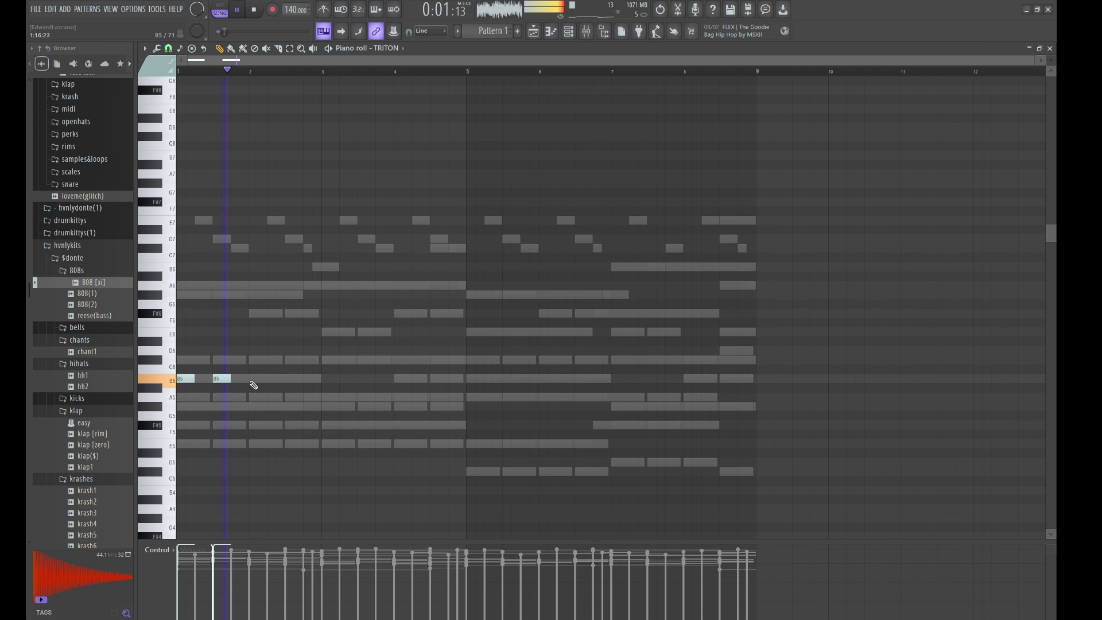
{"action": "left_click", "coordinate": [255, 381]}
{"action": "left_click_drag", "start_coordinate": [264, 379], "coordinate": [261, 380]}
{"action": "left_click", "coordinate": [290, 380]}
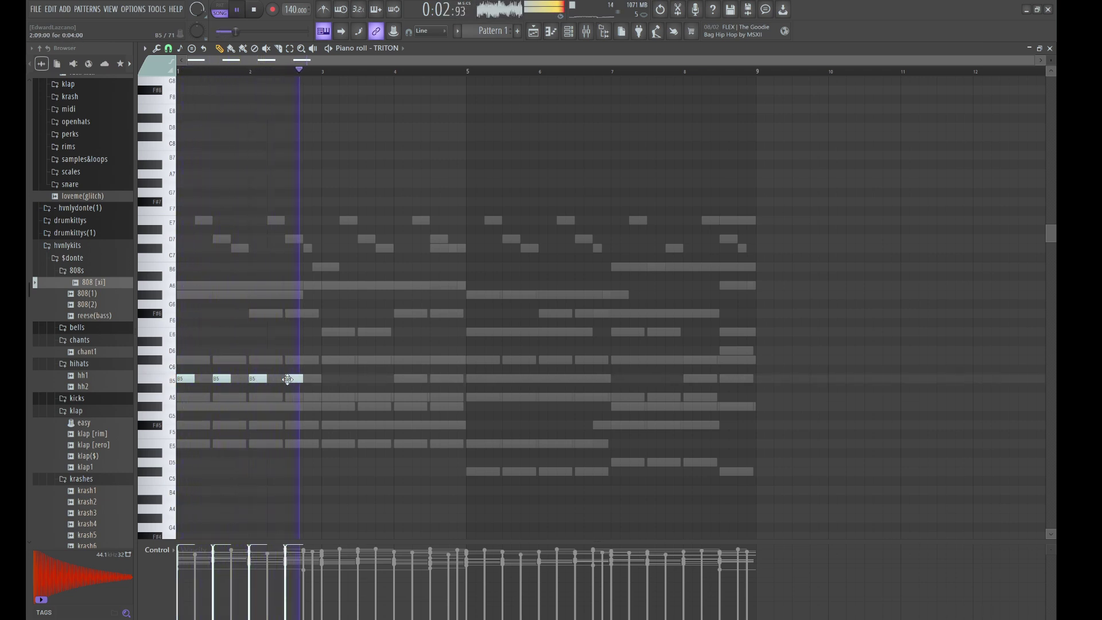
{"action": "left_click", "coordinate": [307, 361]}
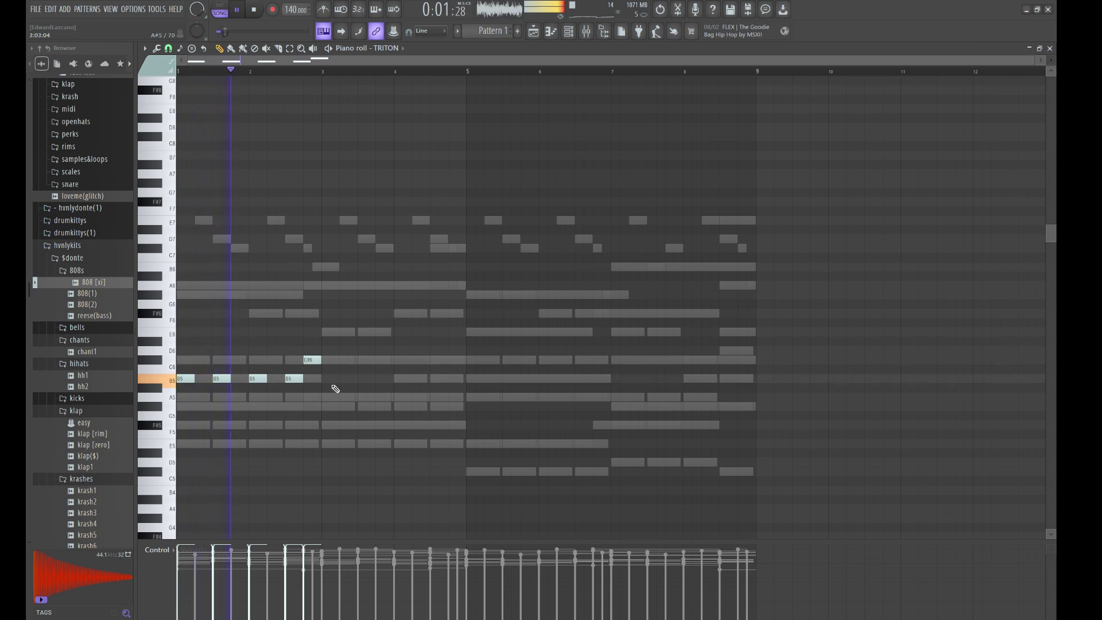
{"action": "key", "text": "ctrl+b"}
{"action": "key", "text": "ctrl+b"}
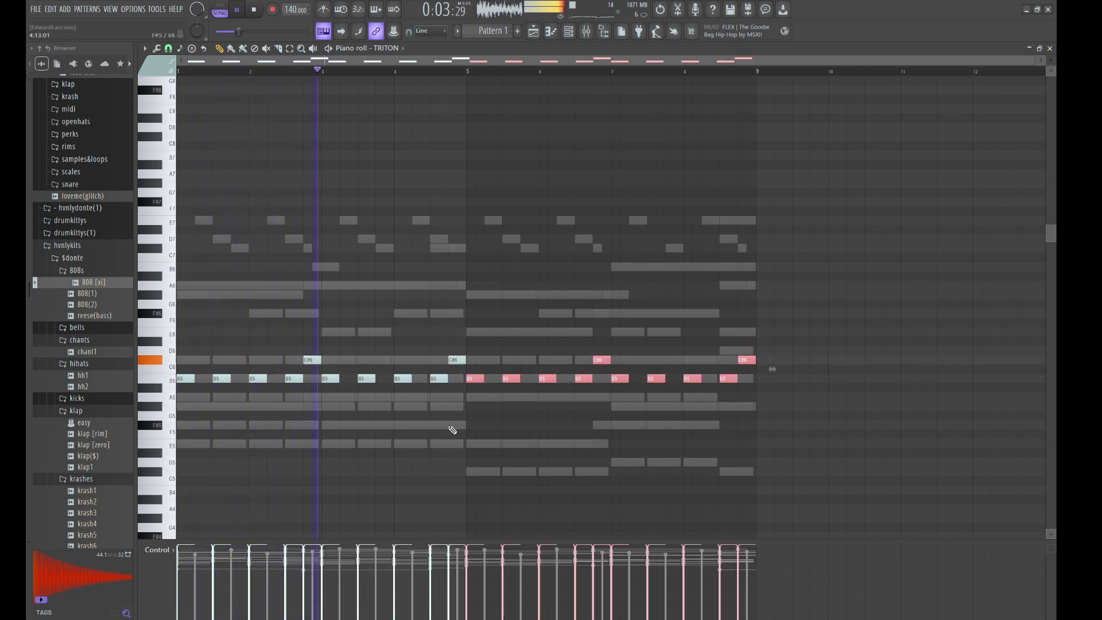
Lower the B5 notes in bars 7 and 8 to A5 and the closing C#6 to G#5.
{"action": "left_click_drag", "start_coordinate": [752, 383], "coordinate": [613, 376]}
{"action": "key", "text": "Down"}
{"action": "key", "text": "Down"}
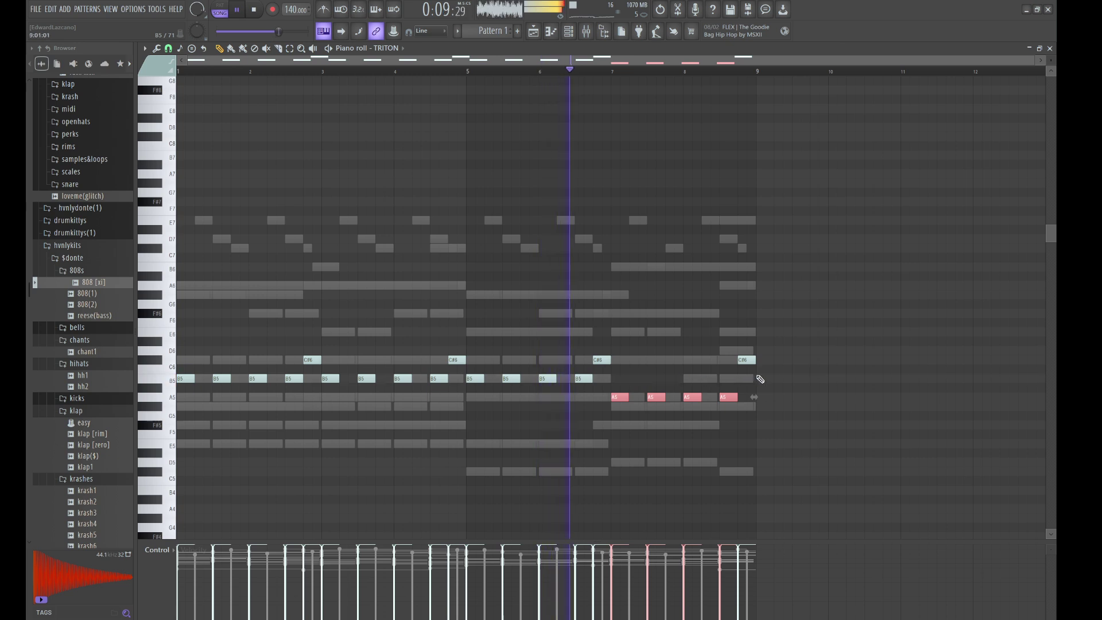
{"action": "left_click", "coordinate": [746, 360]}
{"action": "key", "text": "Down"}
{"action": "key", "text": "Down"}
{"action": "key", "text": "Down"}
{"action": "key", "text": "Down"}
{"action": "key", "text": "Down"}
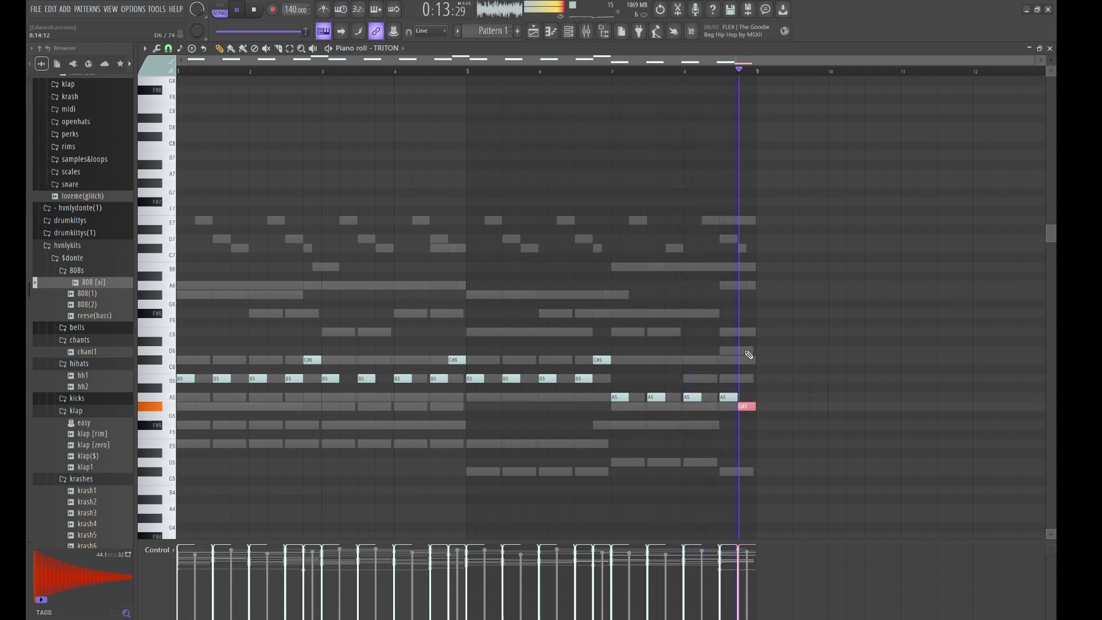
Lower the B5 notes in bars 5 and 6 to G#5 and raise the C#6 ending bar 6 to D6.
{"action": "left_click_drag", "start_coordinate": [600, 381], "coordinate": [479, 374]}
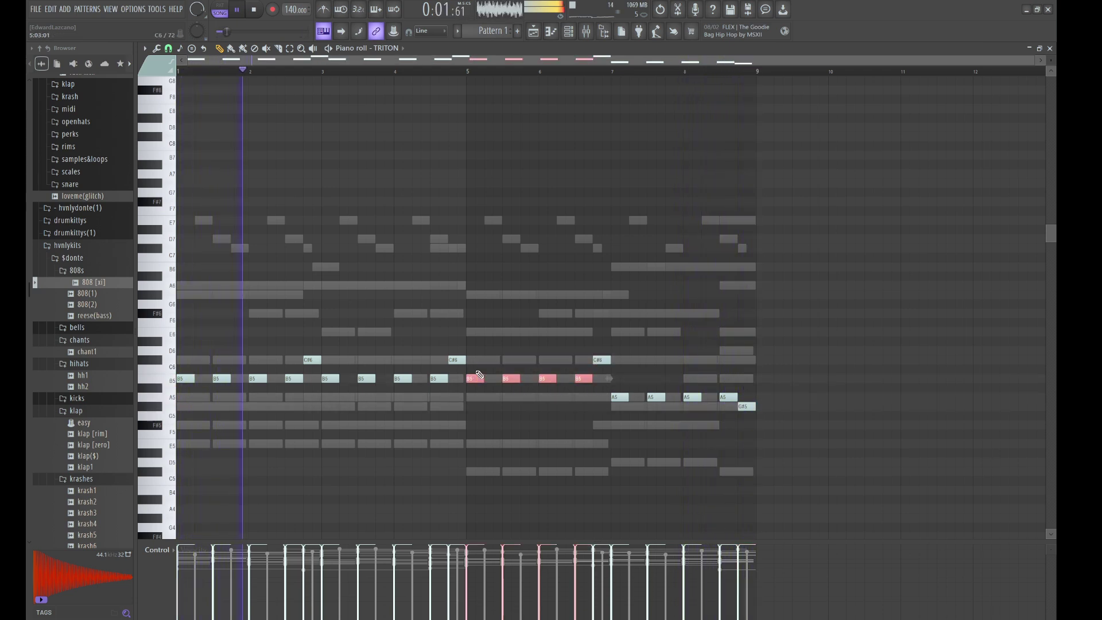
{"action": "key", "text": "Down"}
{"action": "key", "text": "Down"}
{"action": "key", "text": "Down"}
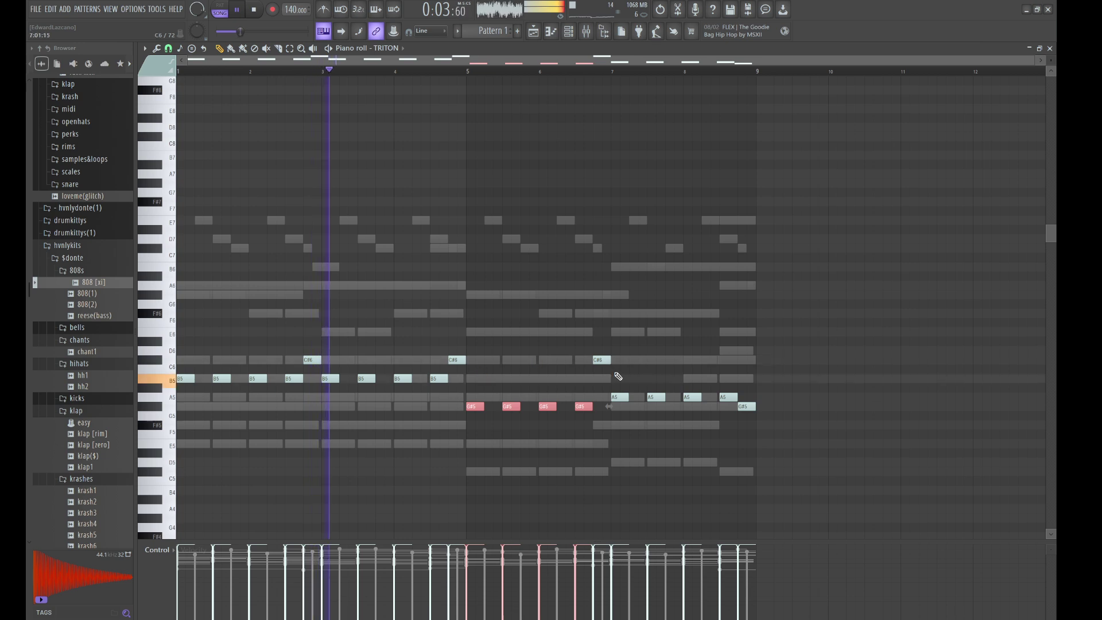
{"action": "left_click", "coordinate": [601, 356]}
{"action": "key", "text": "Up"}
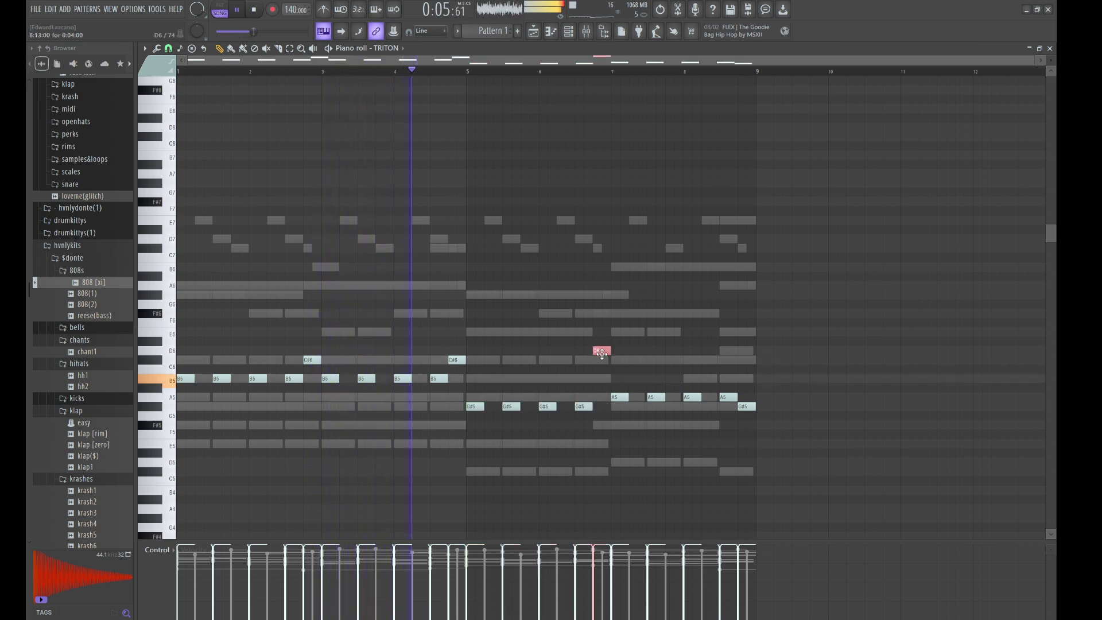
{"action": "left_click", "coordinate": [648, 339]}
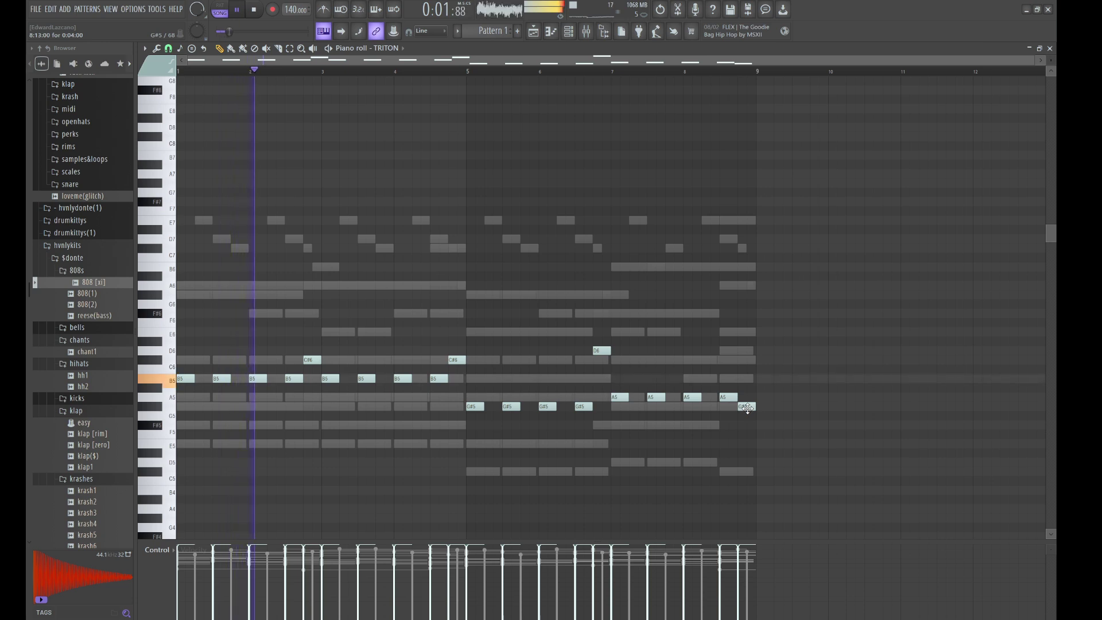
Copy the TRITON bell notes to the fifth Sampler channel and clone that channel.
{"action": "left_click", "coordinate": [568, 31]}
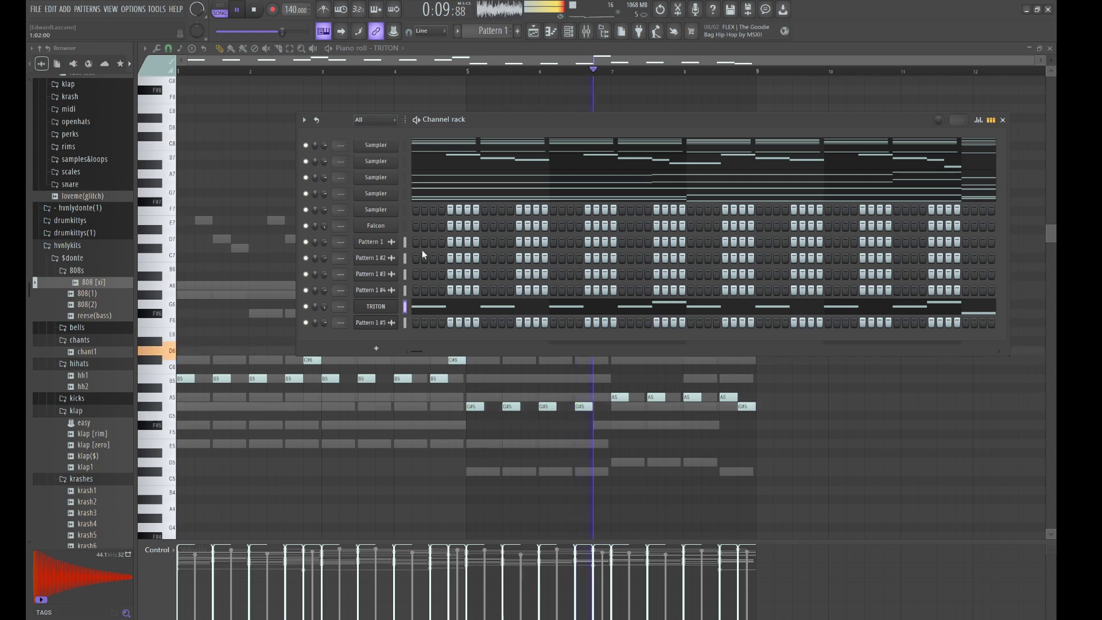
{"action": "left_click", "coordinate": [404, 210]}
{"action": "key", "text": "ctrl+v"}
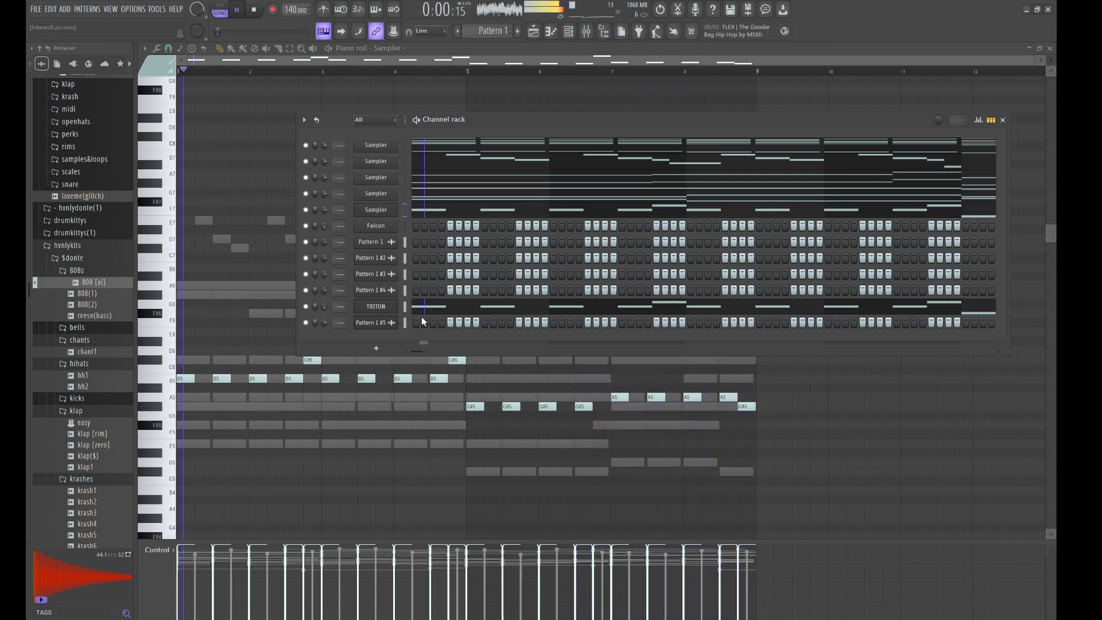
{"action": "key", "text": "alt+c"}
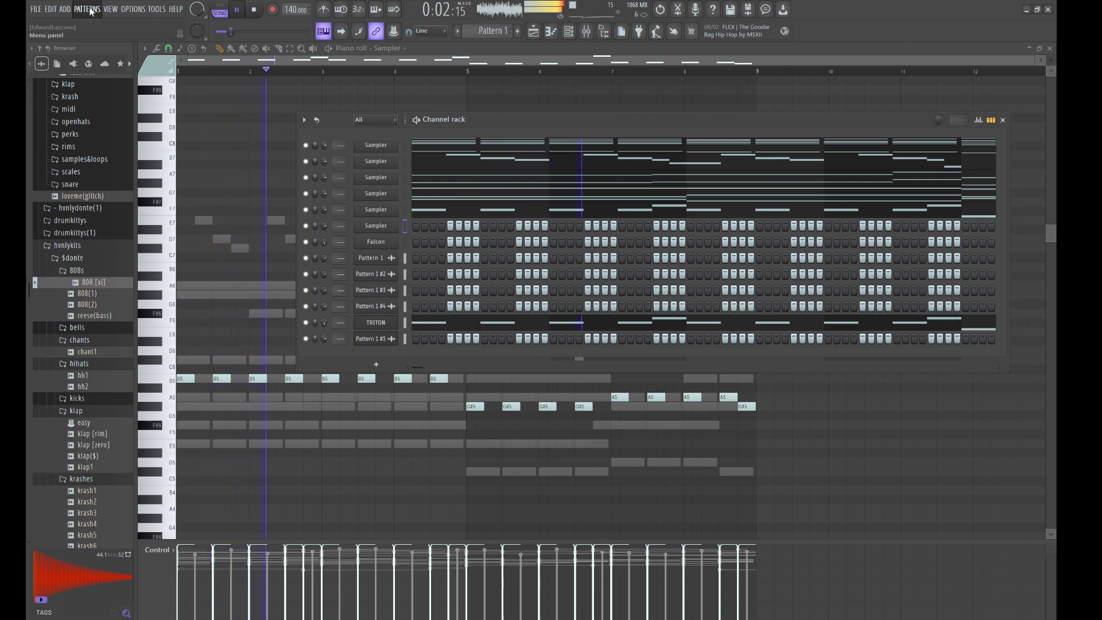
Stop playback, render the TRITON bell part to audio and place the Pattern 1 #6 clip at the start of Track 6.
{"action": "key", "text": "space"}
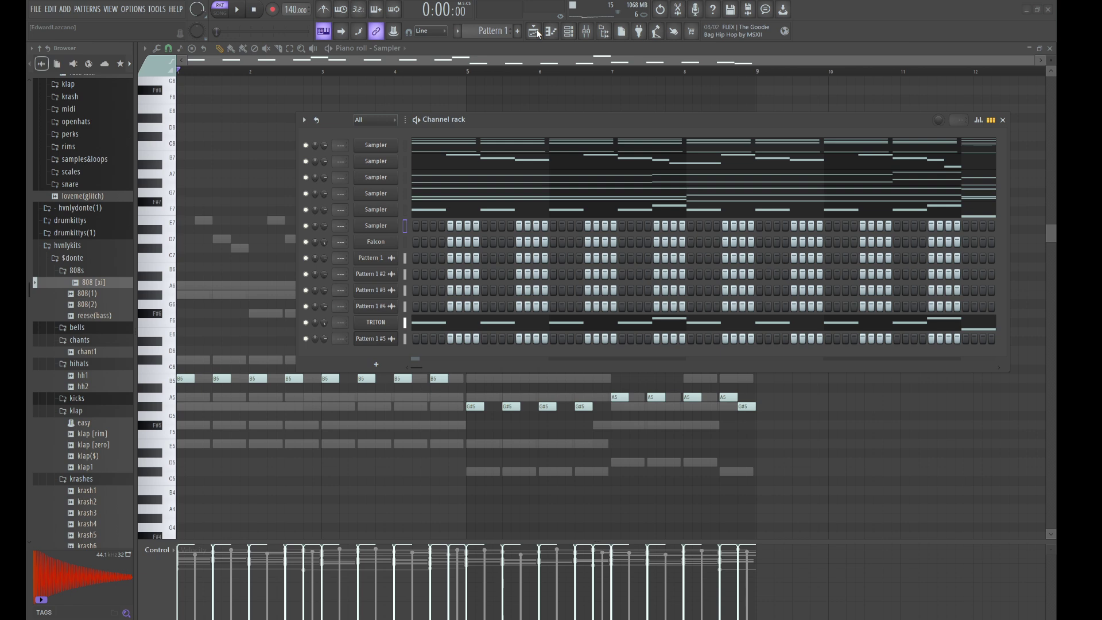
{"action": "left_click", "coordinate": [536, 34]}
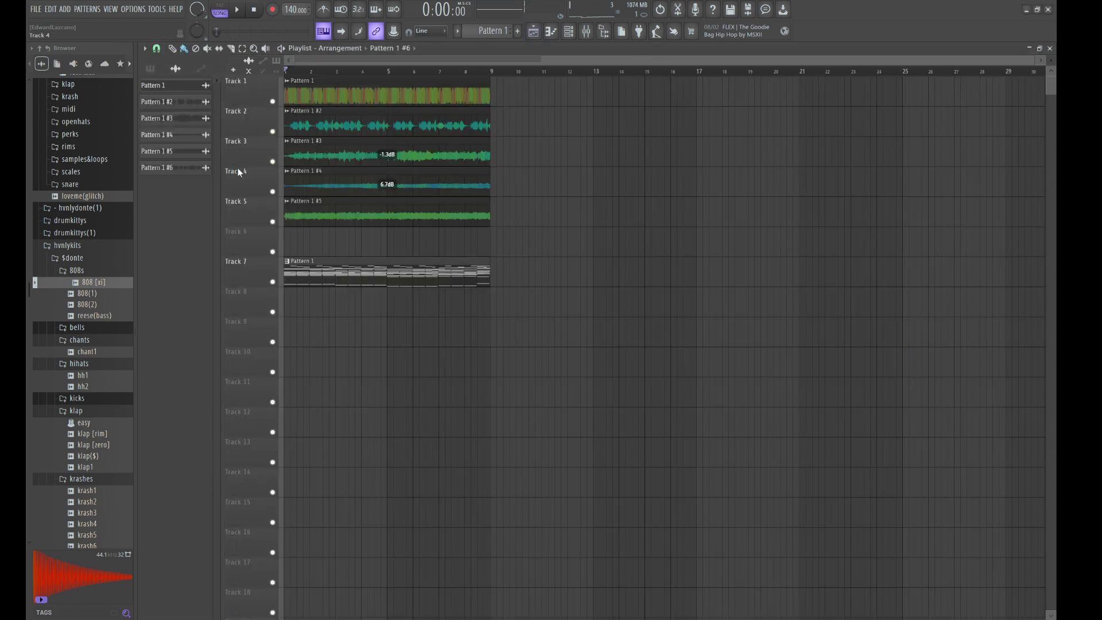
{"action": "left_click_drag", "start_coordinate": [175, 167], "coordinate": [318, 243]}
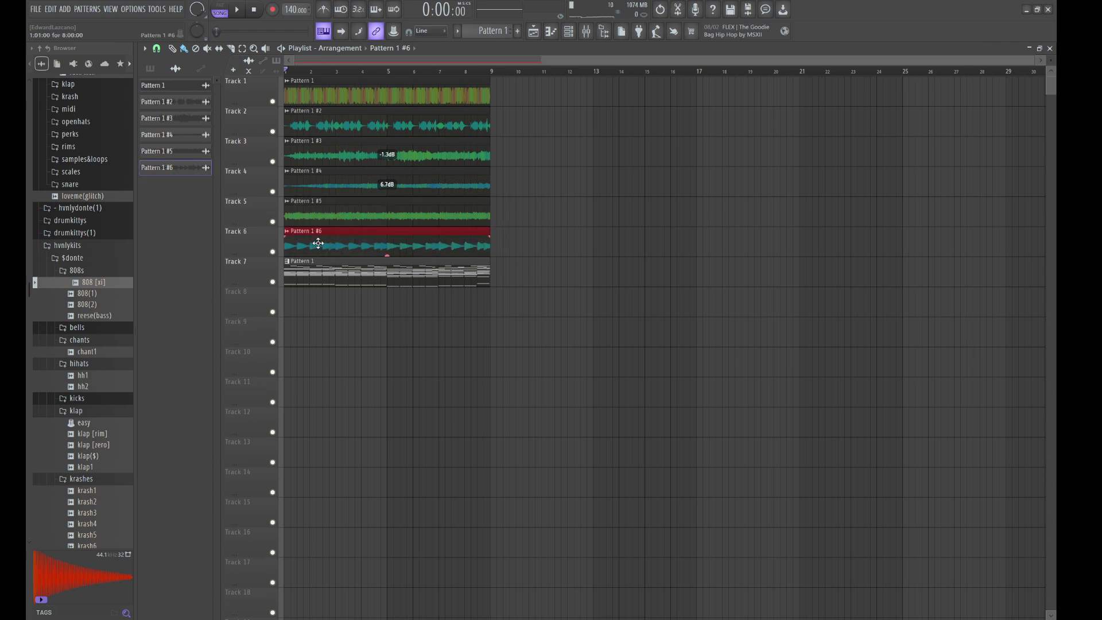
Check the declicking mode of the Pattern 1 #6 audio clip and move the Pattern 1 note clip down to Track 8.
{"action": "double_click", "coordinate": [325, 244]}
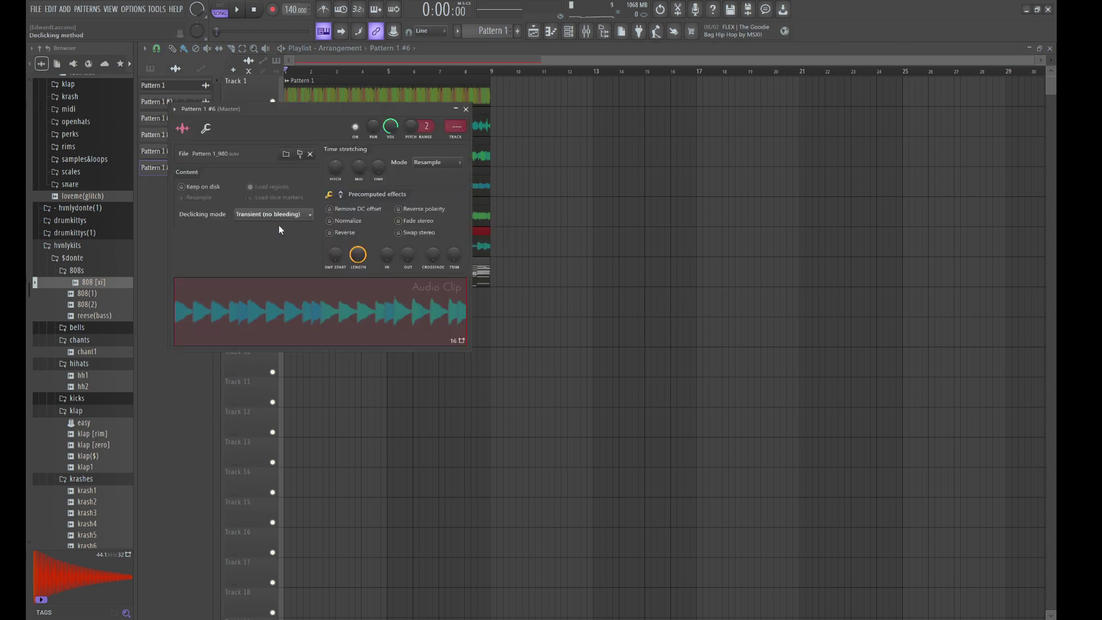
{"action": "key", "text": "Escape"}
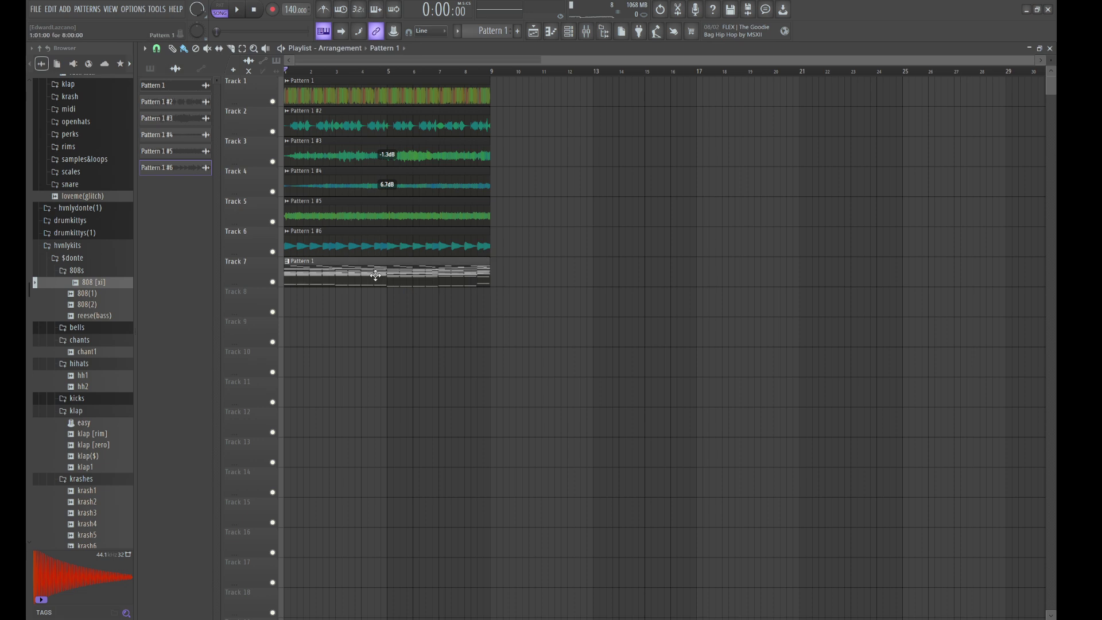
{"action": "left_click_drag", "start_coordinate": [374, 276], "coordinate": [367, 312]}
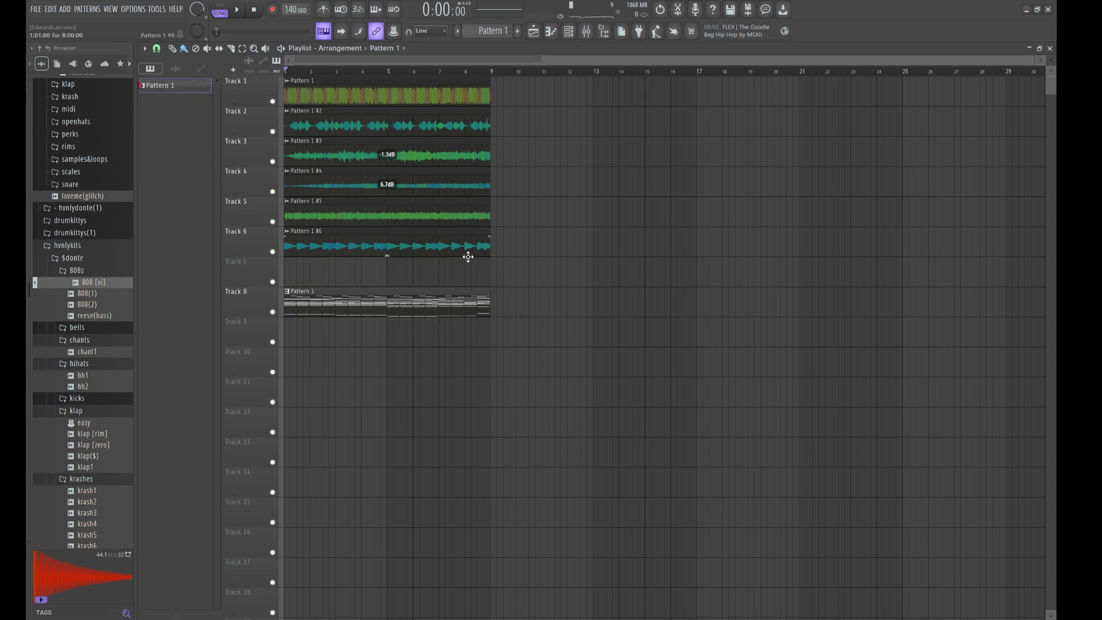
Cut the bell notes from the TRITON channel in the channel rack and play the arrangement.
{"action": "left_click", "coordinate": [579, 35]}
{"action": "left_click", "coordinate": [373, 120]}
{"action": "left_click", "coordinate": [376, 133]}
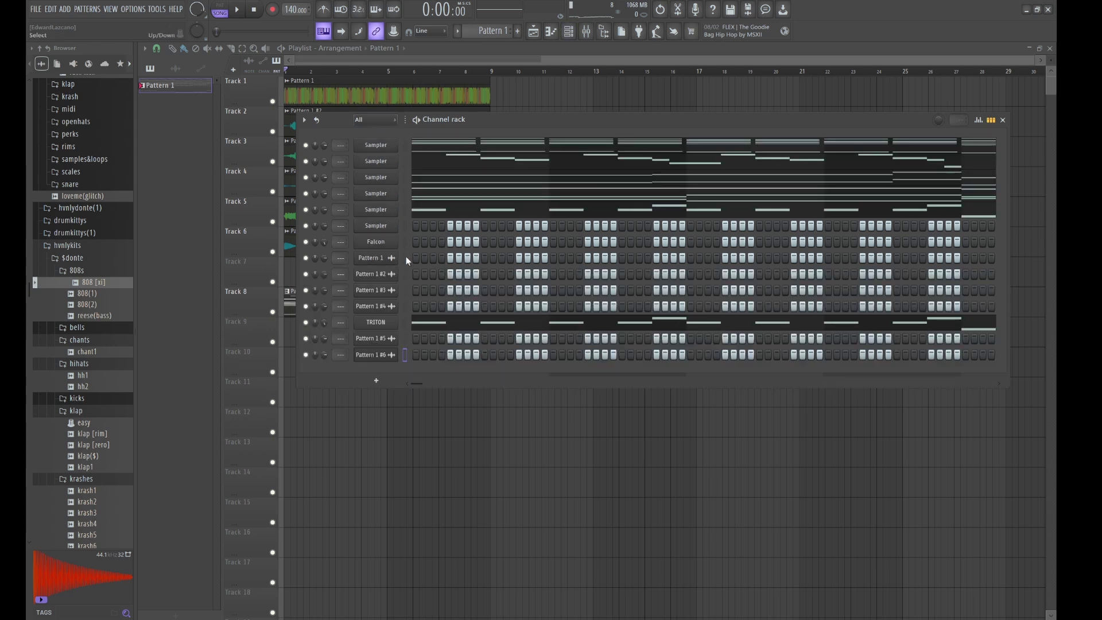
{"action": "key", "text": "ctrl+x"}
{"action": "key", "text": "space"}
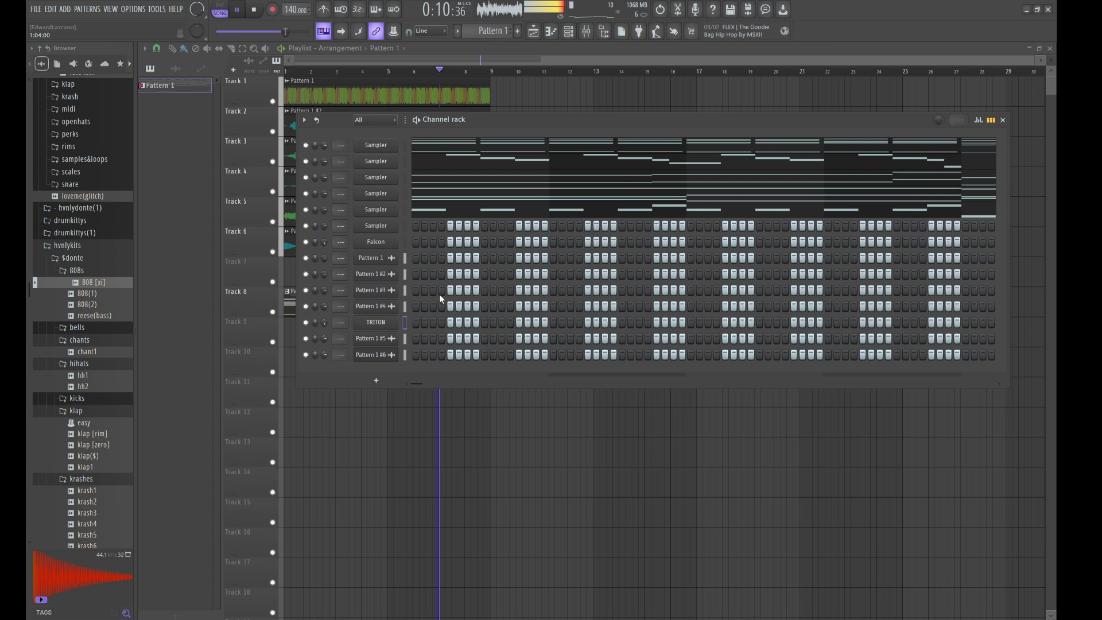
Search Falcon's presets for "sine" and load the Follow My Sine preset.
{"action": "left_click", "coordinate": [387, 244]}
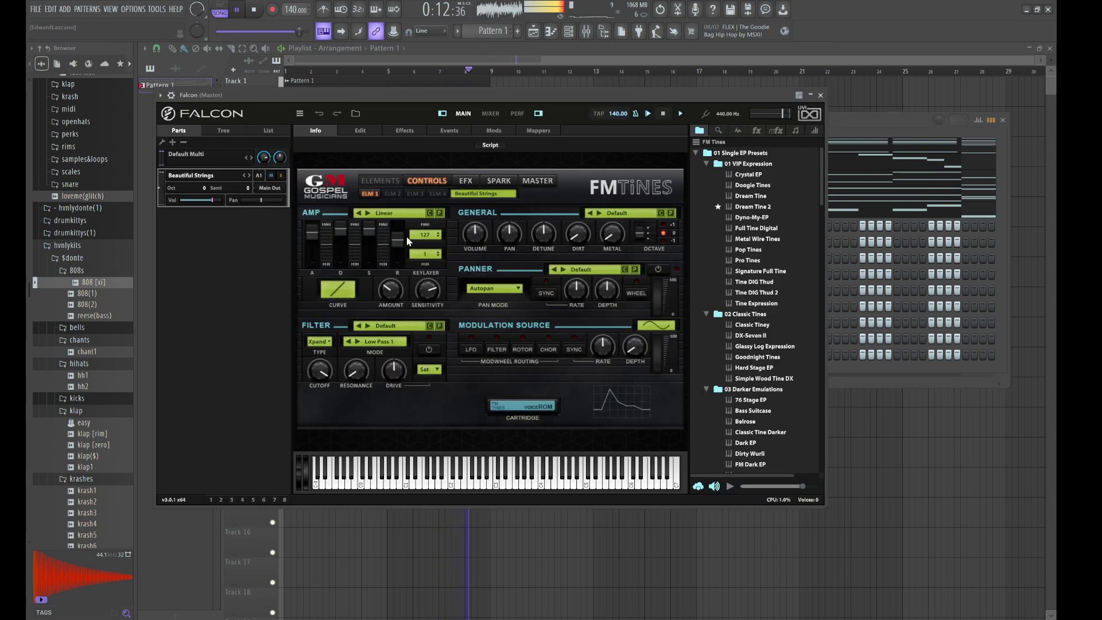
{"action": "left_click", "coordinate": [719, 130]}
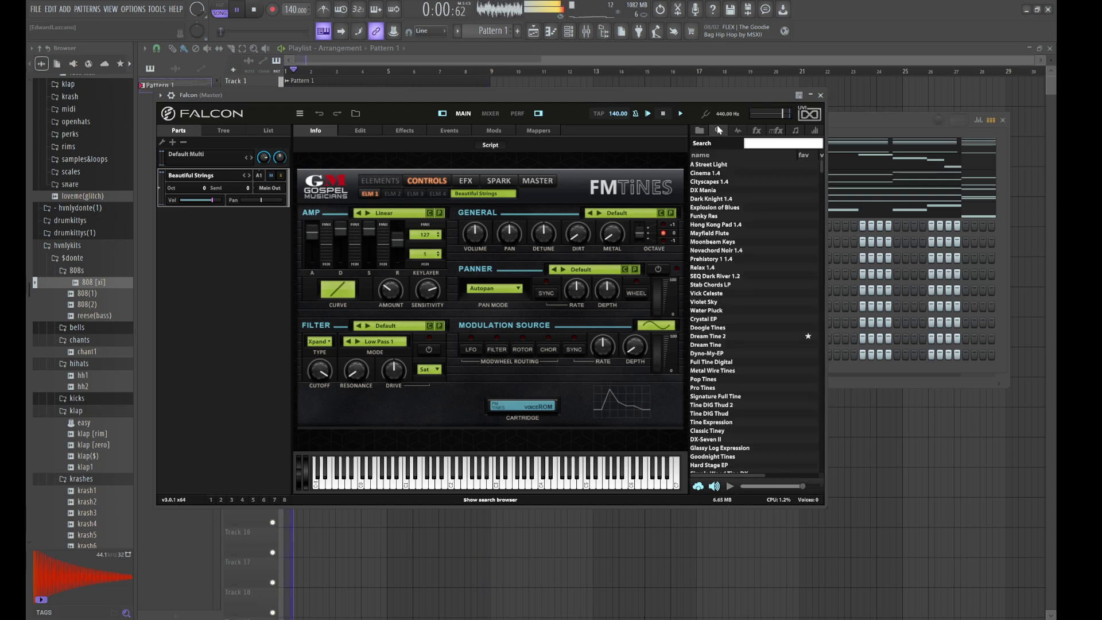
{"action": "type", "text": "sinc"}
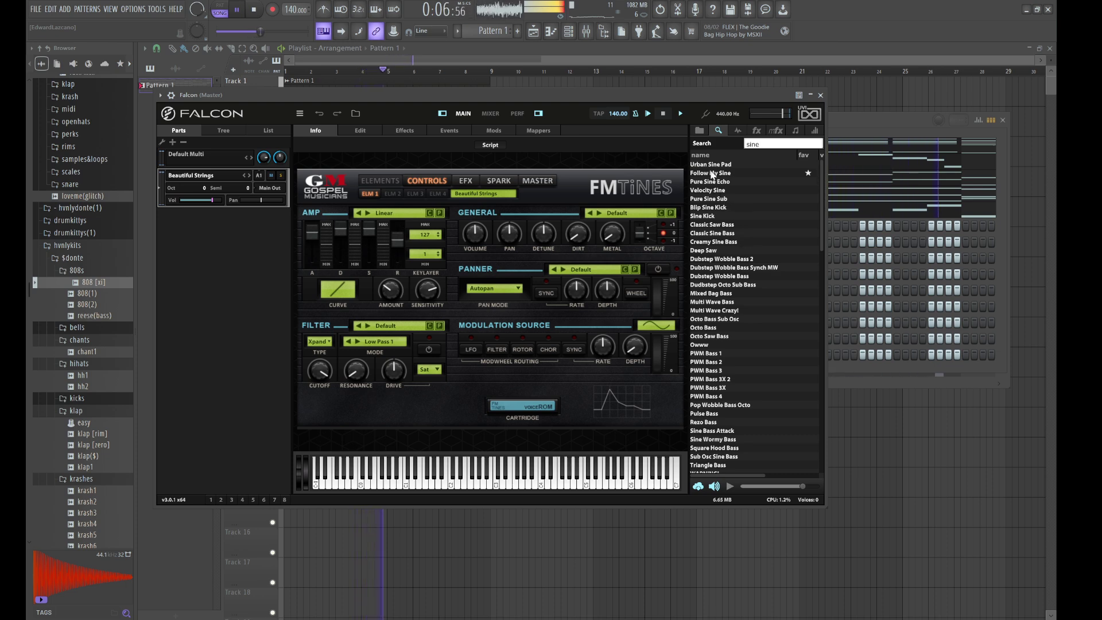
{"action": "left_click", "coordinate": [712, 173]}
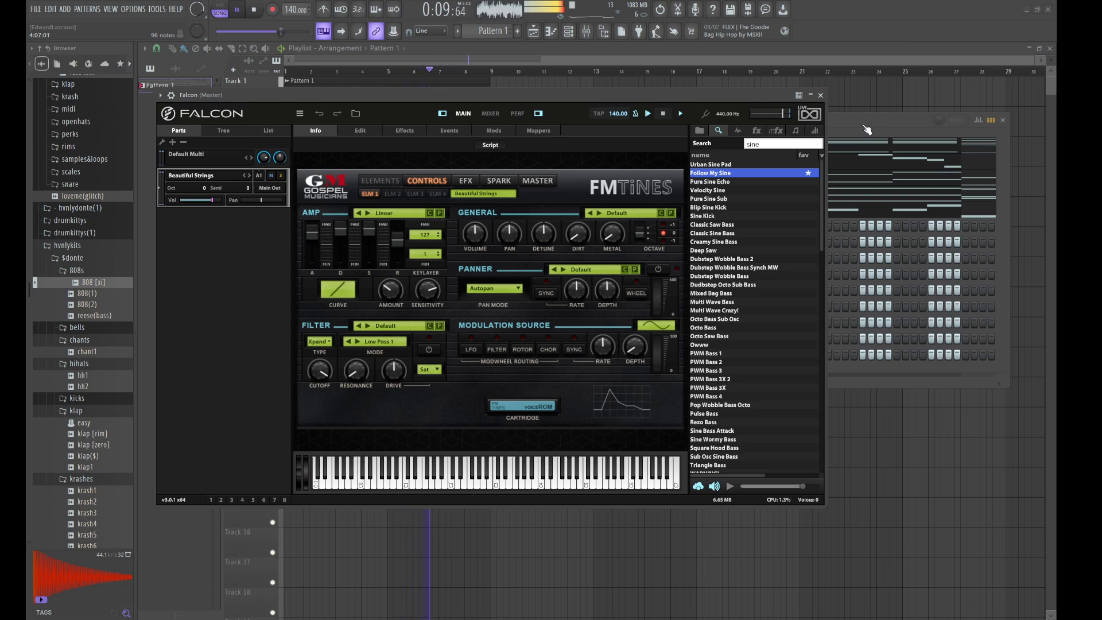
{"action": "left_click", "coordinate": [866, 130]}
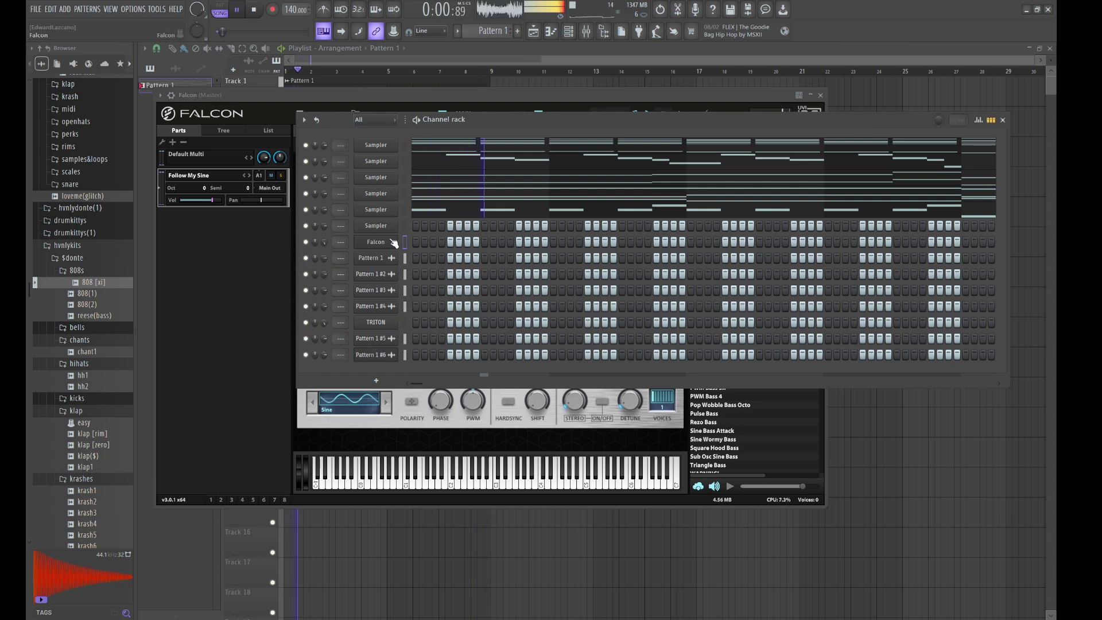
In Falcon's piano roll, enter two short A6 notes followed by two short G#6 notes in bar 1, replaying the part.
{"action": "key", "text": "F7"}
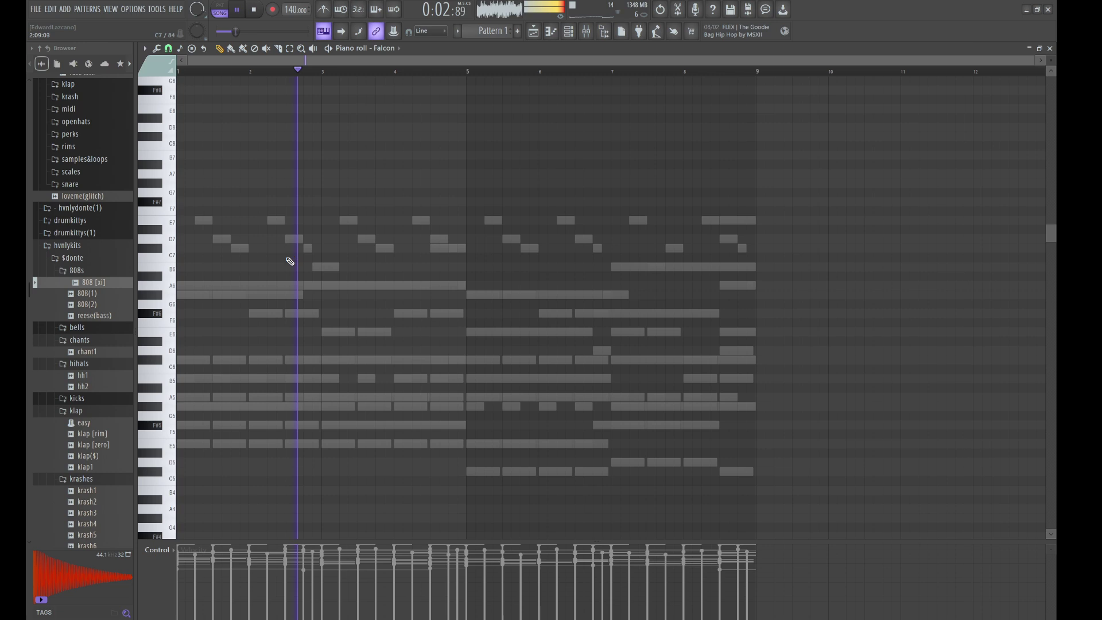
{"action": "left_click", "coordinate": [227, 284]}
{"action": "left_click_drag", "start_coordinate": [223, 281], "coordinate": [201, 287]}
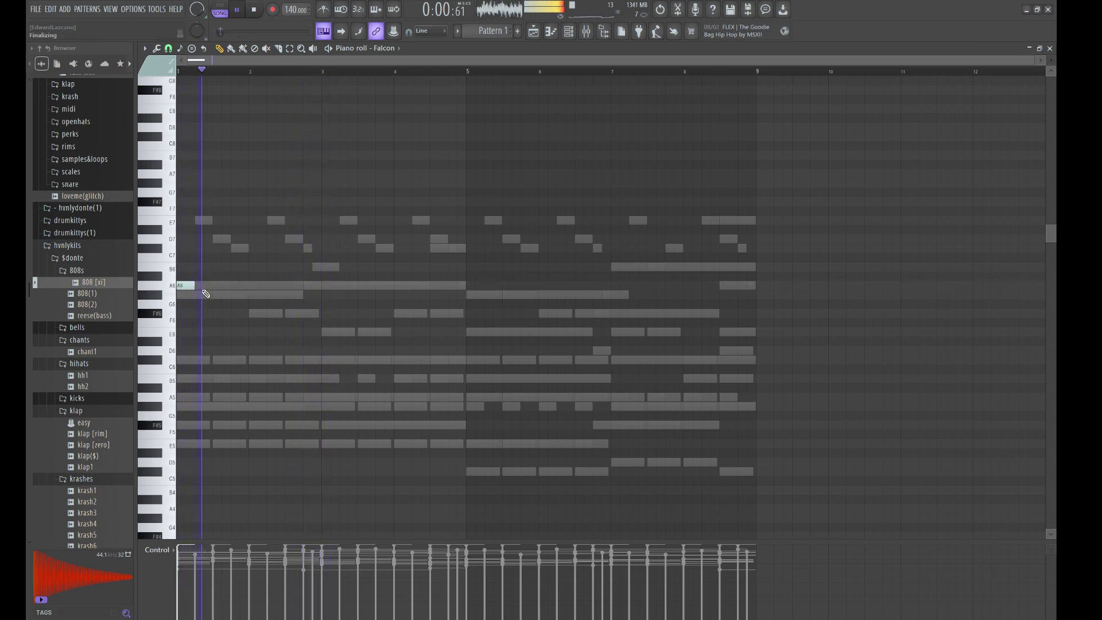
{"action": "key", "text": "space"}
{"action": "key", "text": "space"}
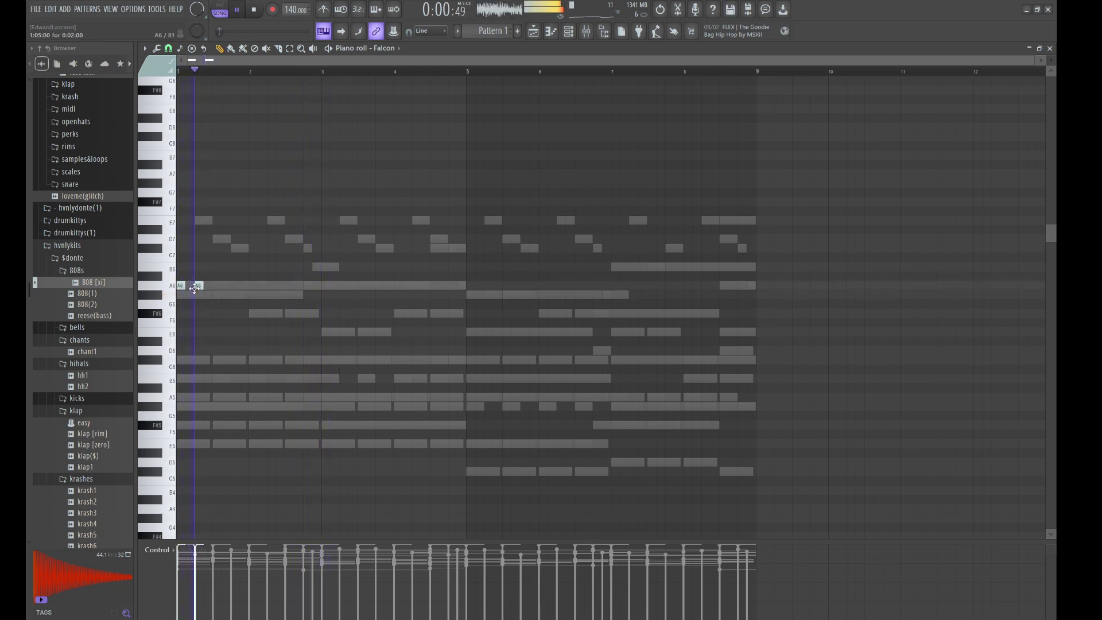
{"action": "key", "text": "space"}
{"action": "left_click", "coordinate": [216, 294]}
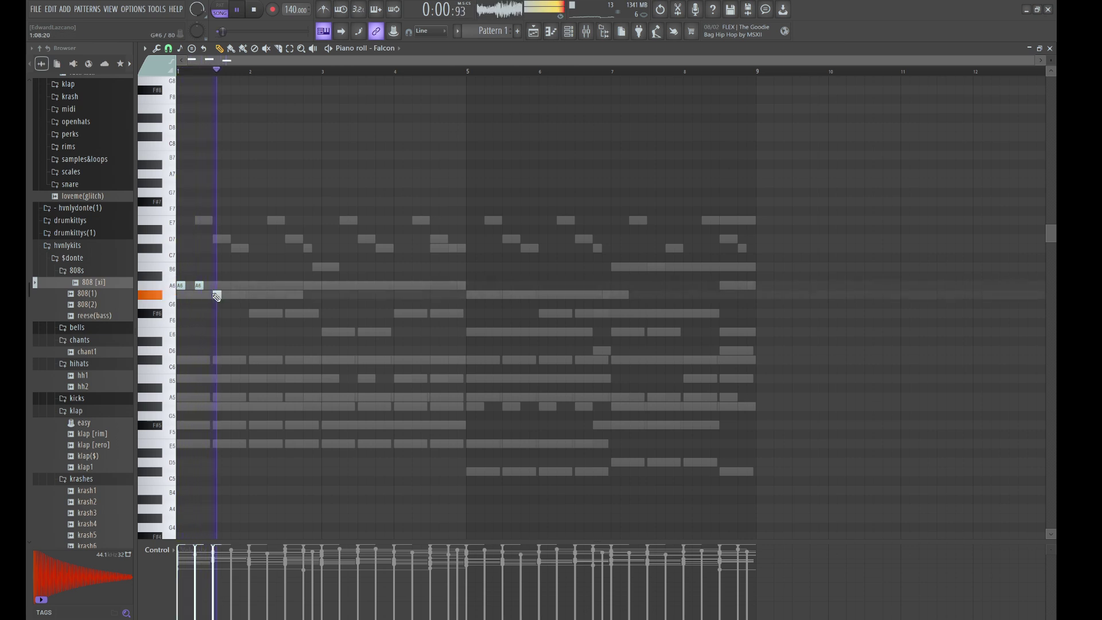
{"action": "left_click", "coordinate": [233, 295]}
{"action": "key", "text": "space"}
{"action": "key", "text": "space"}
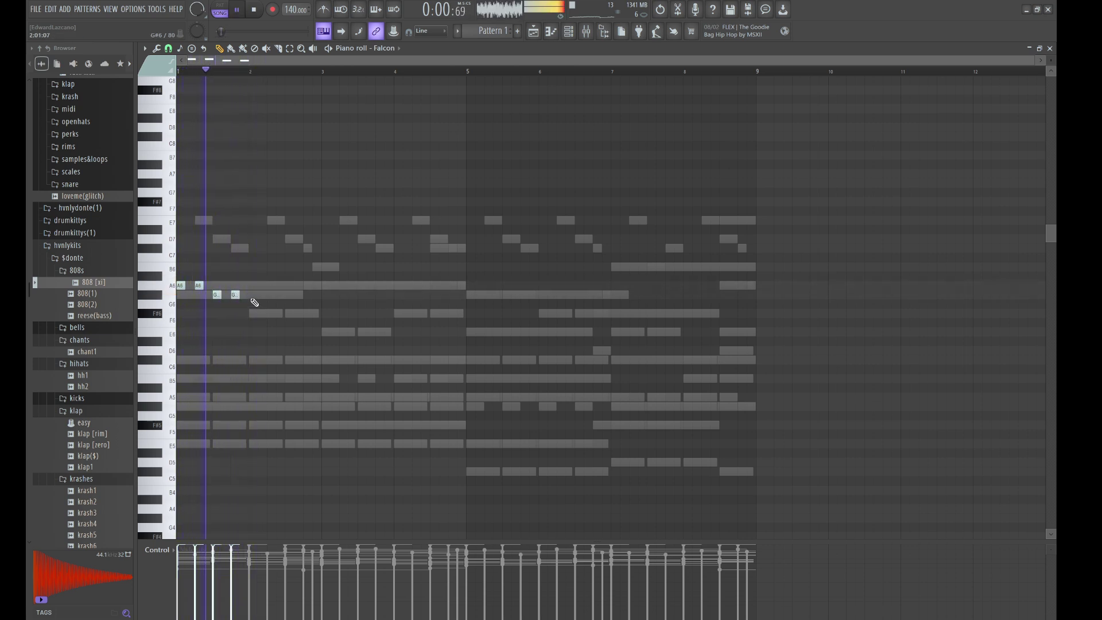
Add two A6 notes, two B6 notes and a closing C#7 note in bar 2, and duplicate the phrase into bars 3–4.
{"action": "left_click", "coordinate": [252, 285]}
{"action": "left_click", "coordinate": [270, 286]}
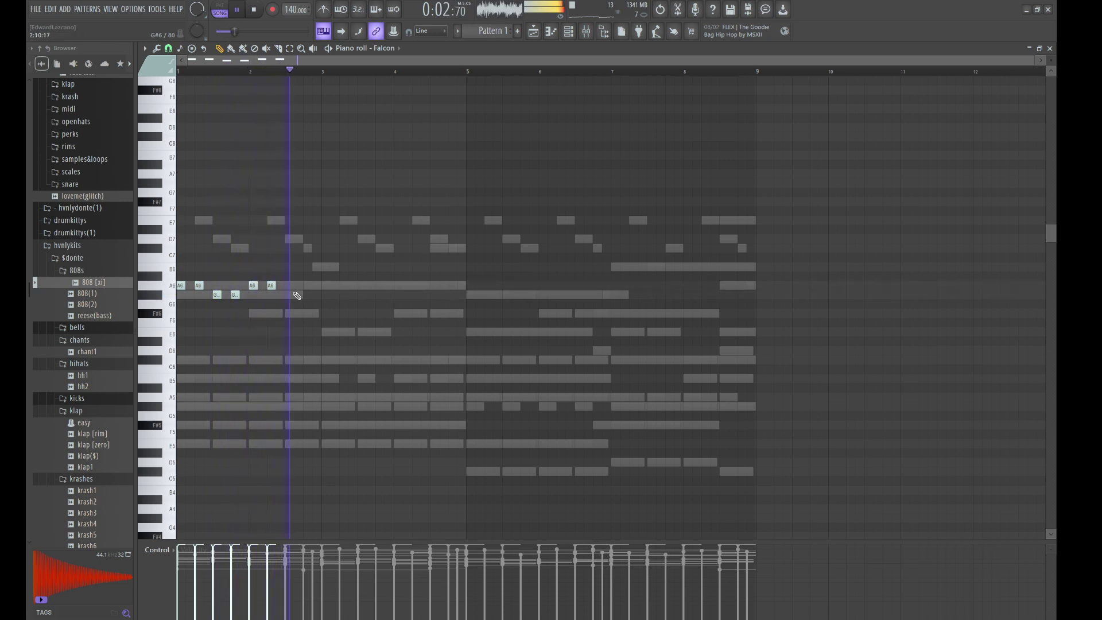
{"action": "key", "text": "space"}
{"action": "key", "text": "space"}
{"action": "left_click", "coordinate": [287, 267]}
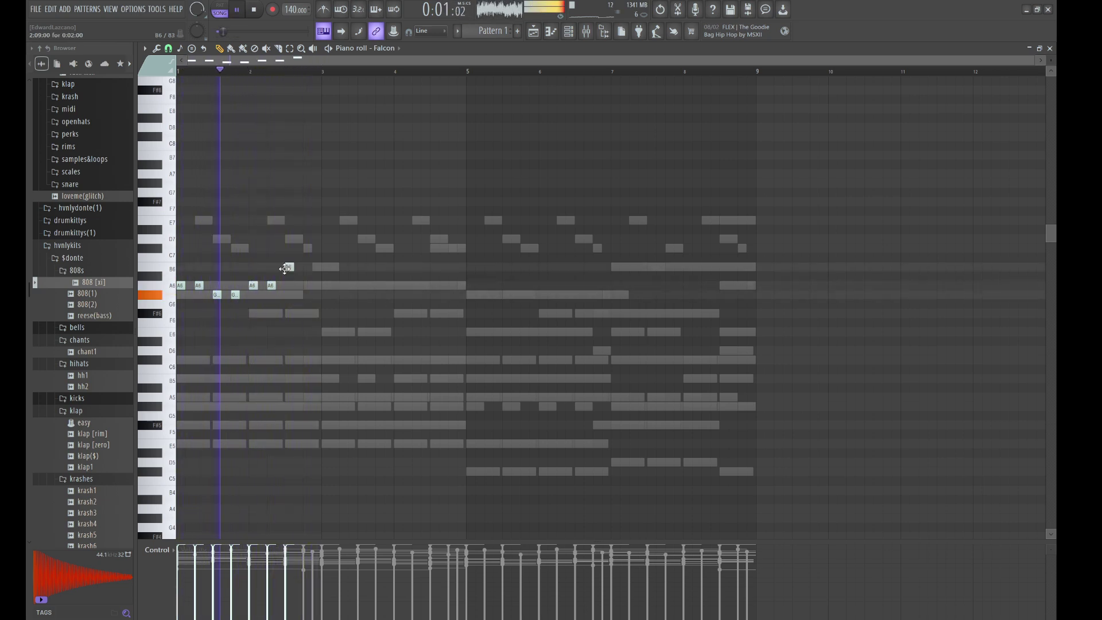
{"action": "left_click", "coordinate": [306, 267]}
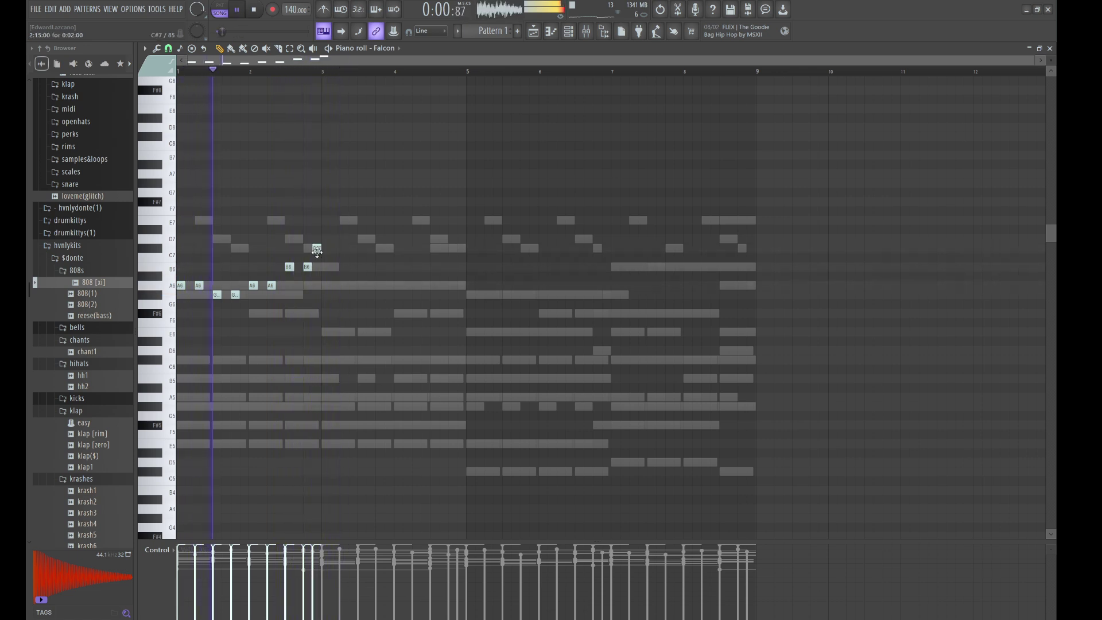
{"action": "key", "text": "ctrl+b"}
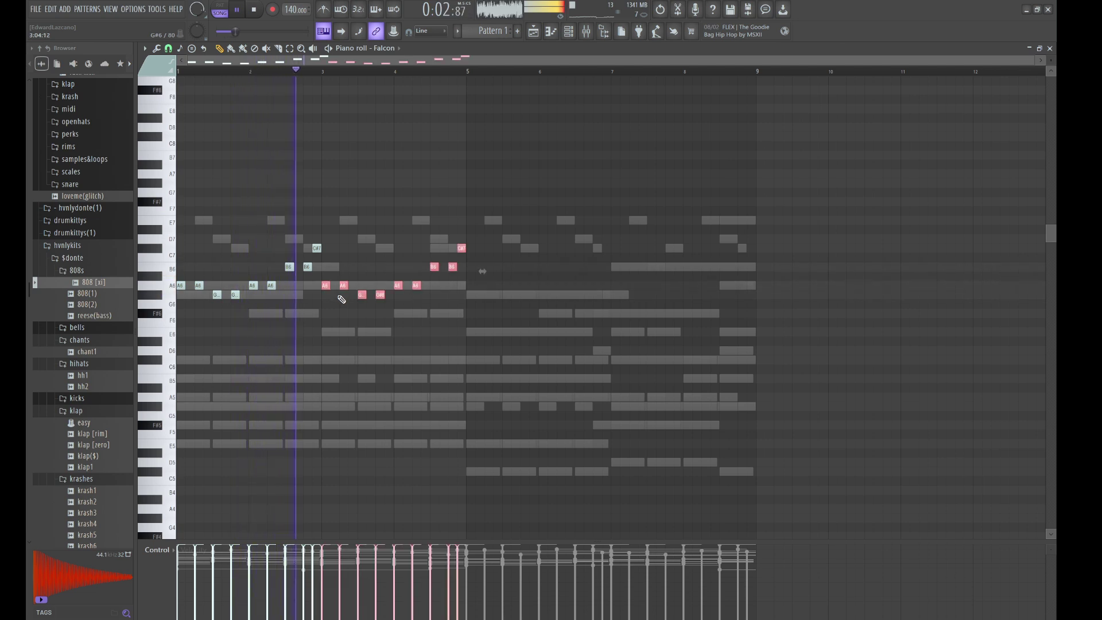
Try the last note of bar 4 at F#6 and replay the part from the start.
{"action": "left_click_drag", "start_coordinate": [469, 258], "coordinate": [457, 246]}
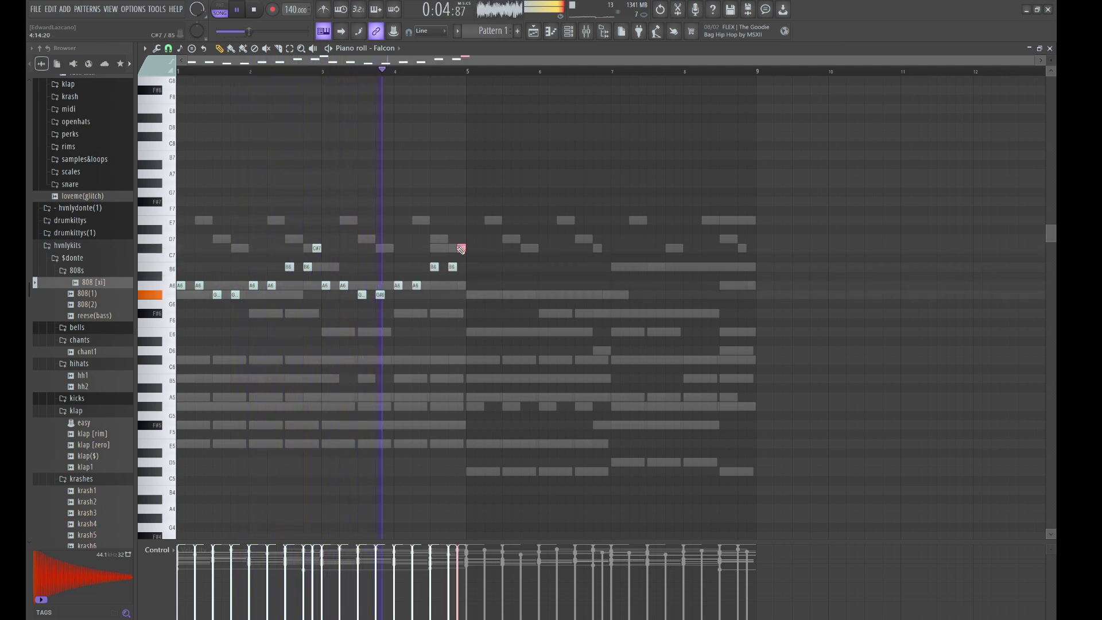
{"action": "key", "text": "shift+Down"}
{"action": "key", "text": "shift+Down"}
{"action": "key", "text": "shift+Down"}
{"action": "key", "text": "shift+Down"}
{"action": "key", "text": "shift+Down"}
{"action": "key", "text": "shift+Down"}
{"action": "key", "text": "shift+Down"}
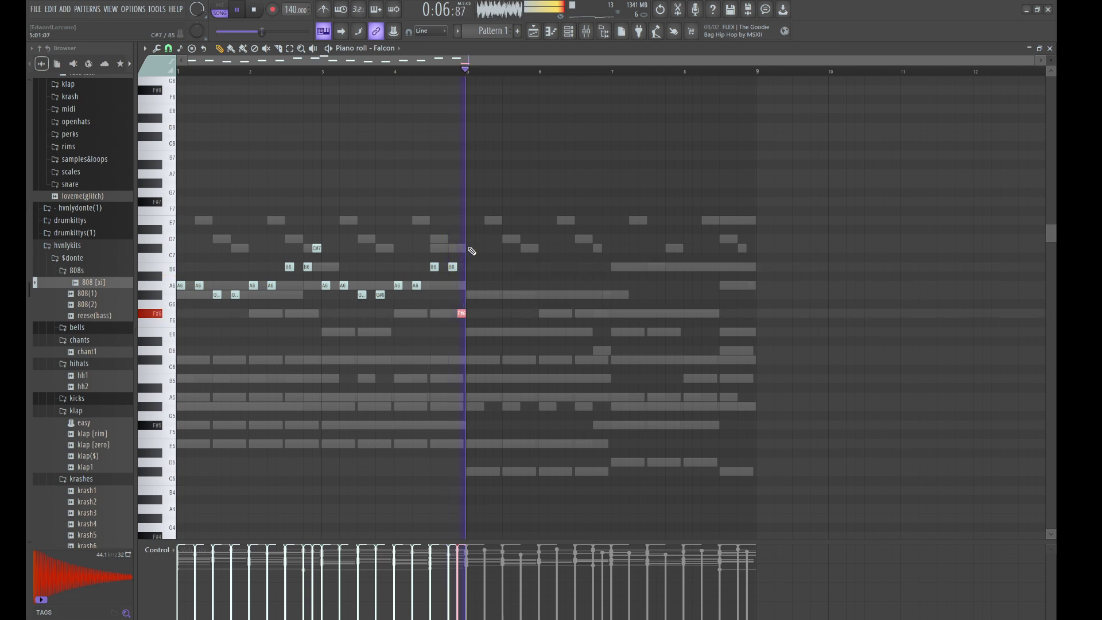
{"action": "left_click", "coordinate": [487, 255], "text": "ctrl"}
{"action": "key", "text": "space"}
{"action": "key", "text": "space"}
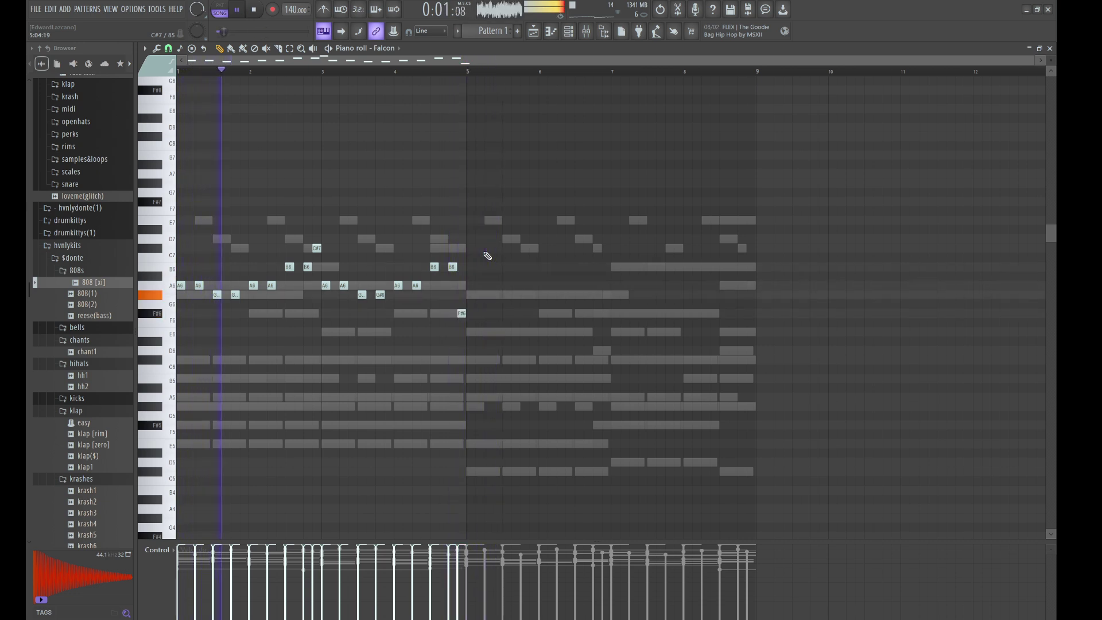
Bring the last note of bar 4 back to C#7.
{"action": "key", "text": "ctrl+alt+z"}
{"action": "key", "text": "ctrl+alt+z"}
{"action": "key", "text": "ctrl+alt+z"}
{"action": "key", "text": "ctrl+alt+z"}
{"action": "key", "text": "shift+Up"}
{"action": "key", "text": "shift+Up"}
{"action": "key", "text": "shift+Up"}
{"action": "key", "text": "shift+Up"}
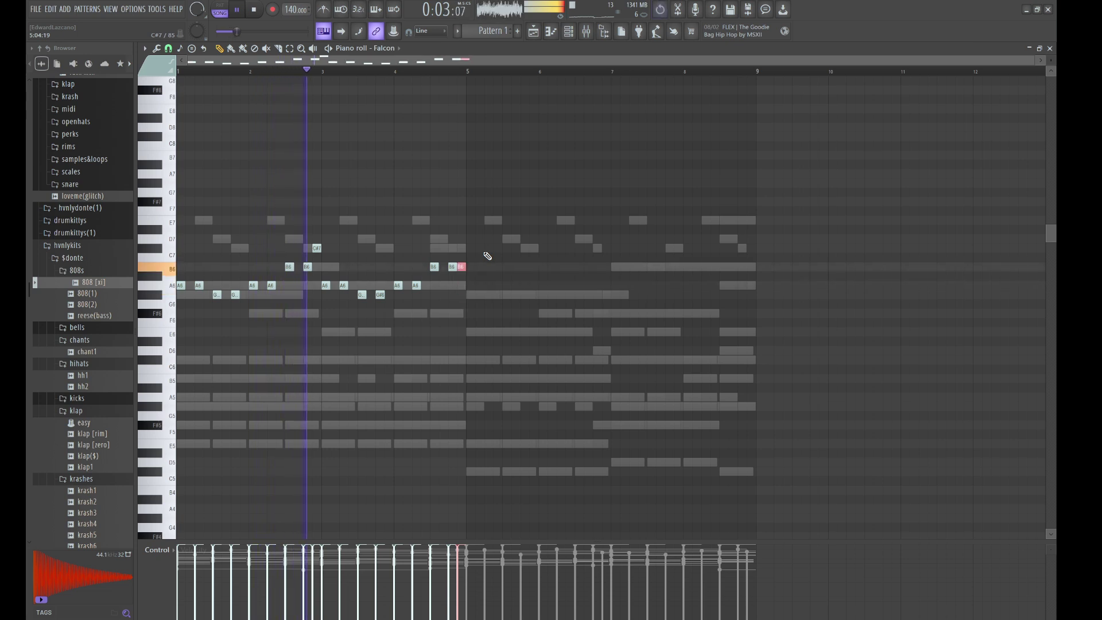
Duplicate the four-bar sine melody into bars 5–8 and lower the last two B6 notes of bar 8 to F#6.
{"action": "key", "text": "ctrl+d"}
{"action": "key", "text": "ctrl+b"}
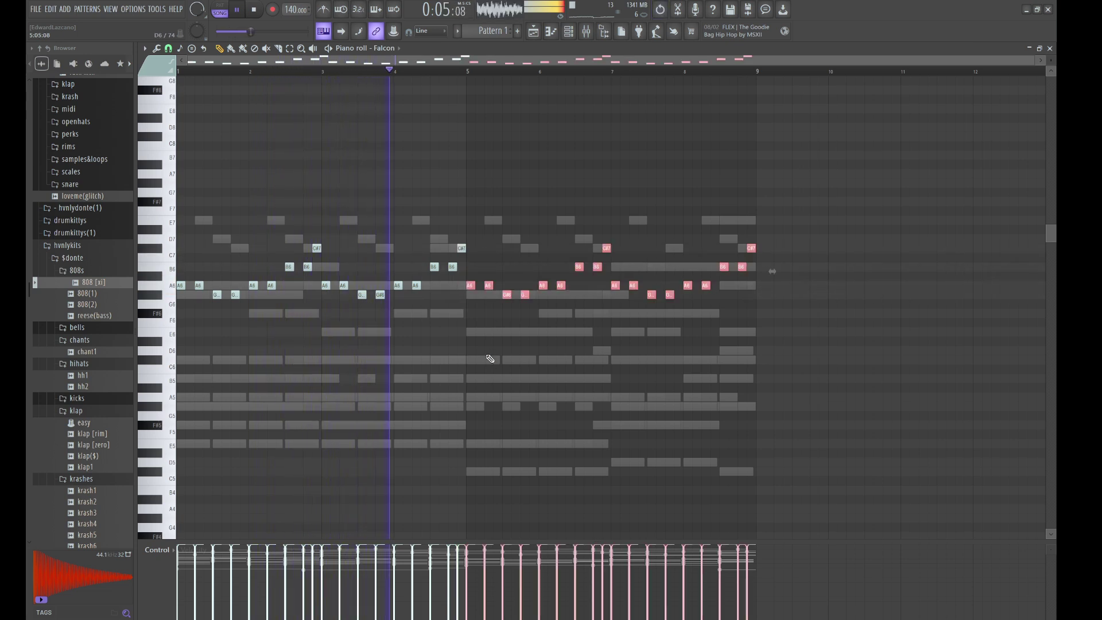
{"action": "key", "text": "ctrl+d"}
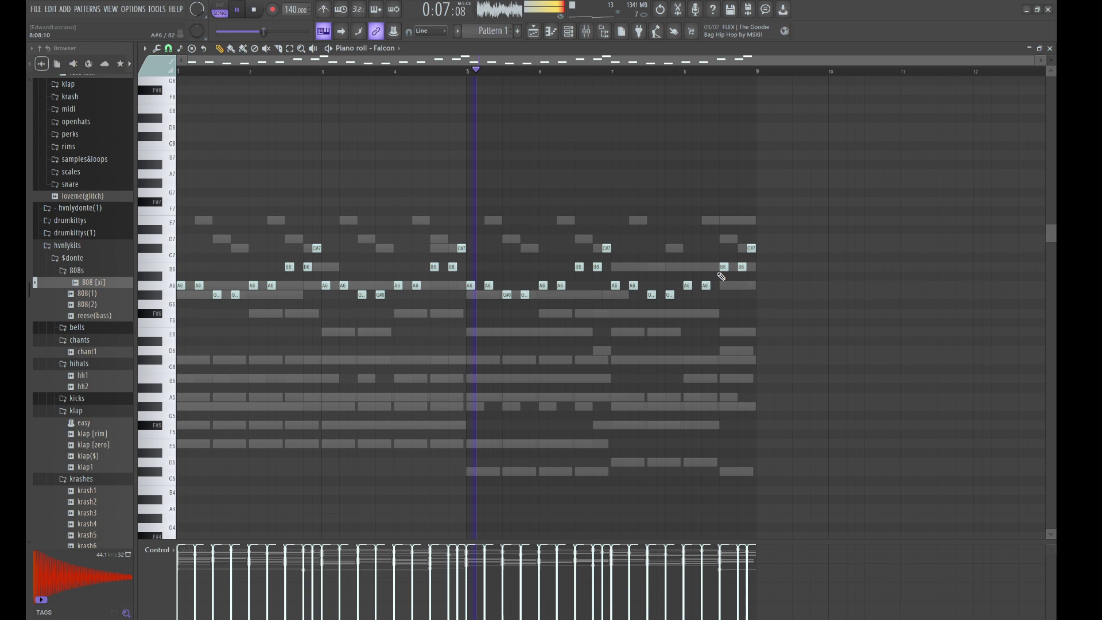
{"action": "left_click_drag", "start_coordinate": [718, 262], "coordinate": [745, 277]}
{"action": "key", "text": "shift+Down"}
{"action": "key", "text": "shift+Down"}
{"action": "key", "text": "shift+Down"}
{"action": "key", "text": "shift+Down"}
{"action": "key", "text": "shift+Down"}
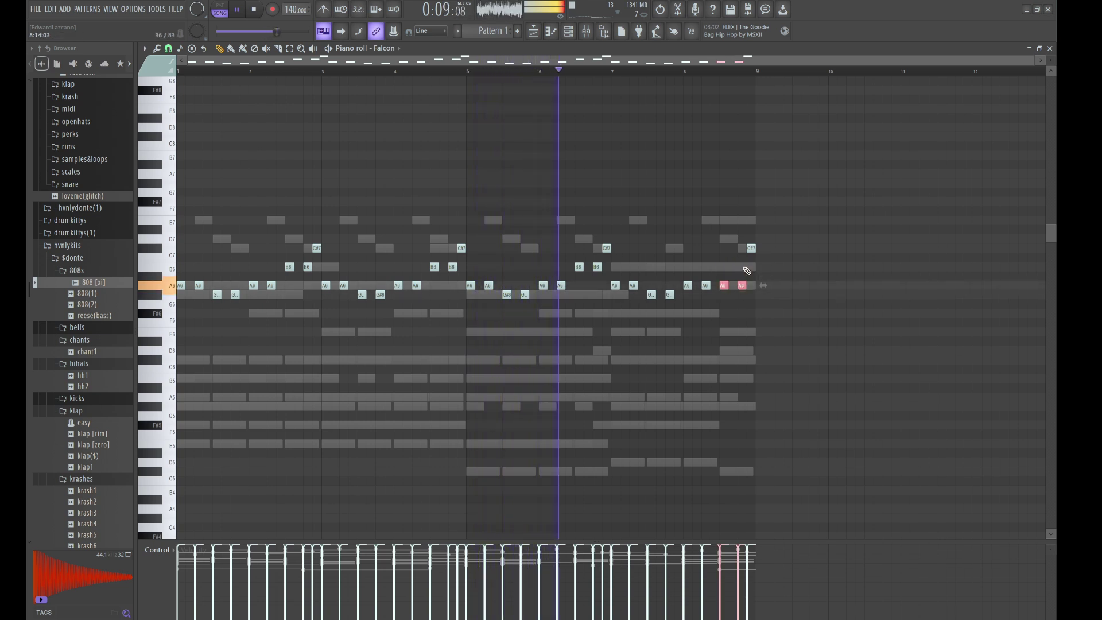
Lower the final C#7 note of bar 8 to G#6 and clear the note selection.
{"action": "left_click", "coordinate": [751, 247]}
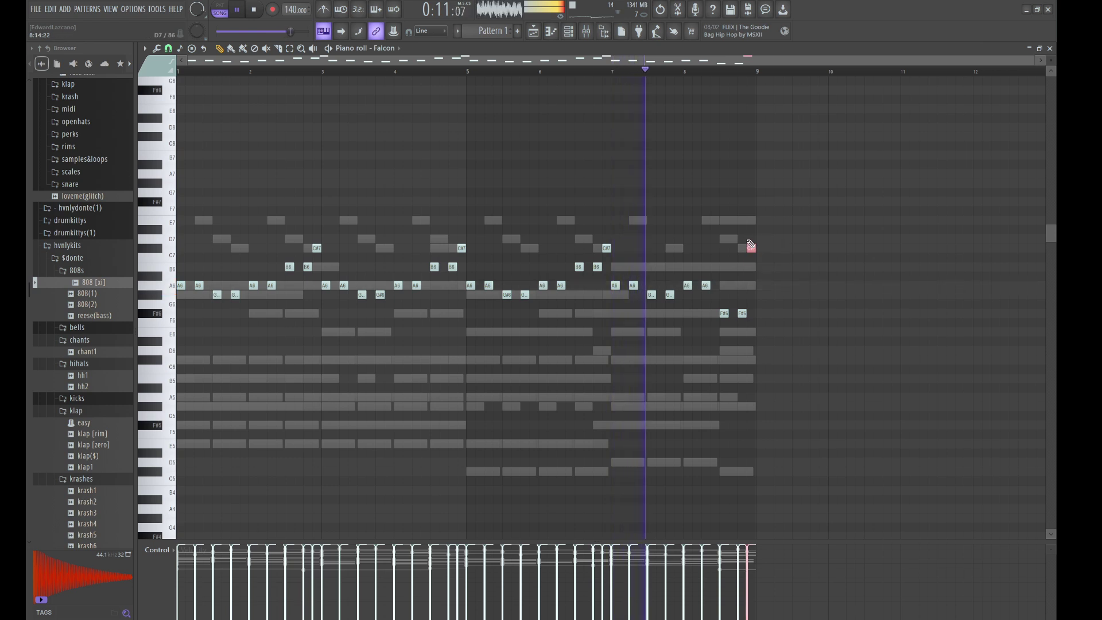
{"action": "key", "text": "shift+Down"}
{"action": "key", "text": "shift+Down"}
{"action": "key", "text": "shift+Down"}
{"action": "key", "text": "shift+Down"}
{"action": "key", "text": "shift+Down"}
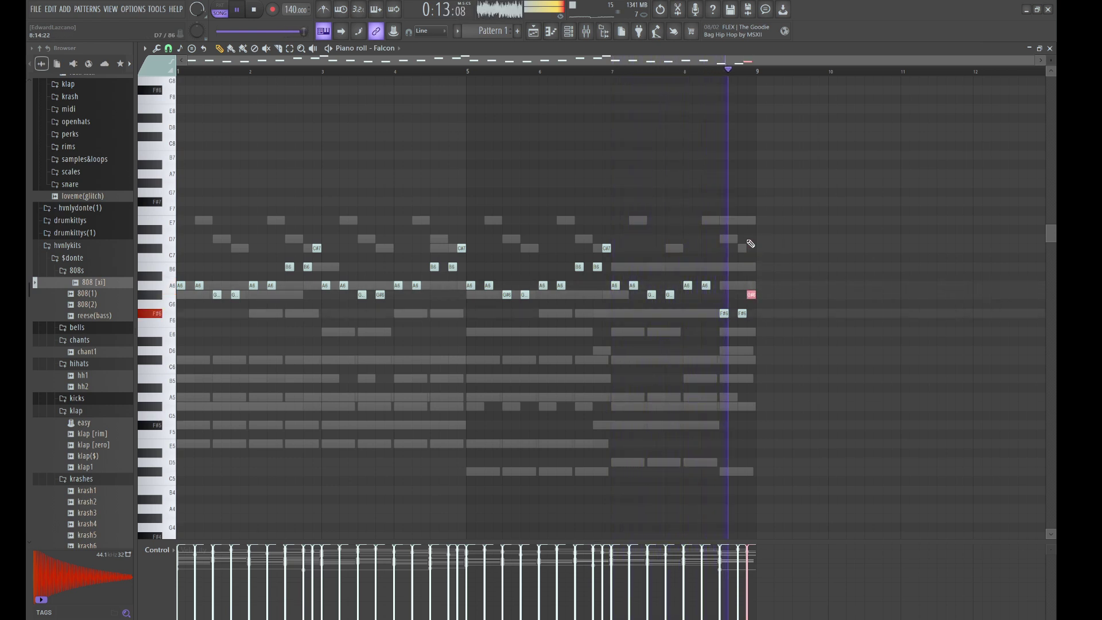
{"action": "key", "text": "ctrl+d"}
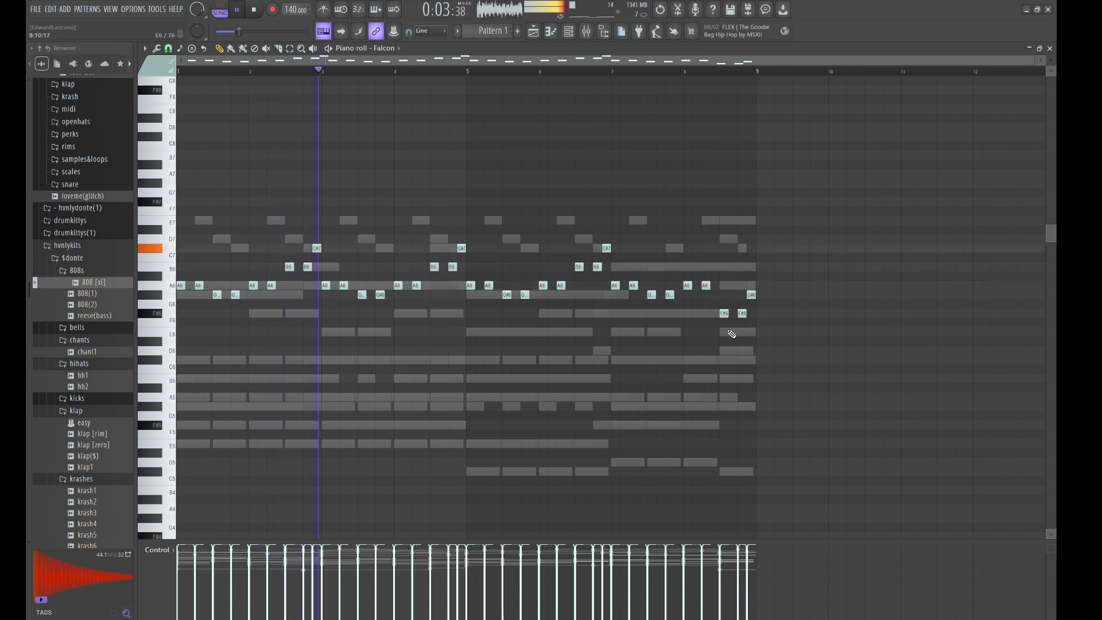
Copy the Falcon sine notes to the sixth Sampler channel in the channel rack.
{"action": "left_click", "coordinate": [576, 34]}
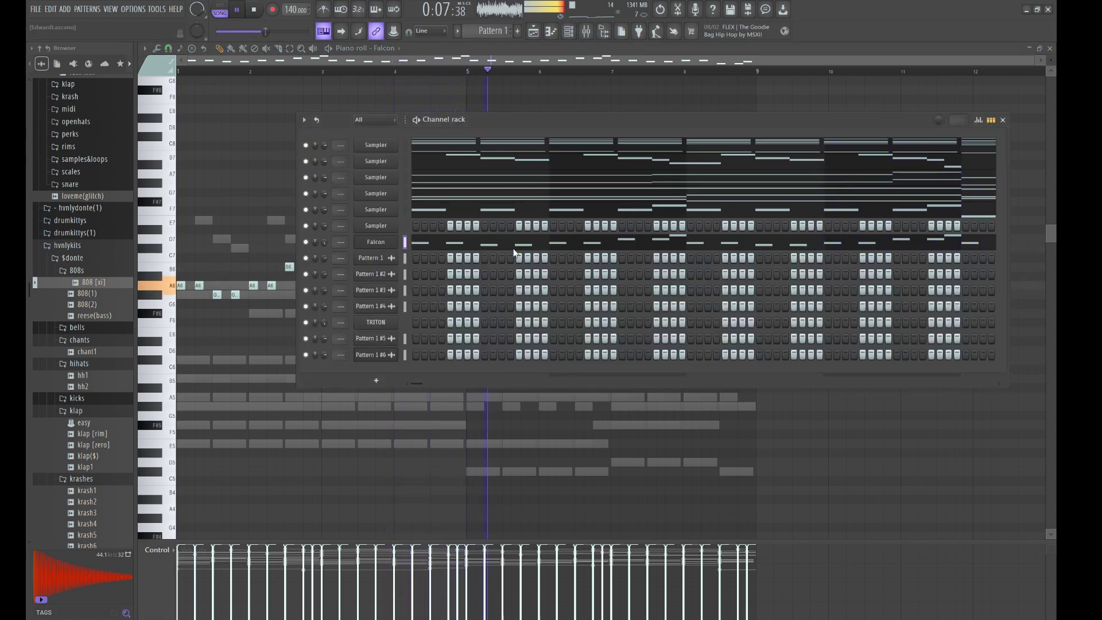
{"action": "key", "text": "ctrl+v"}
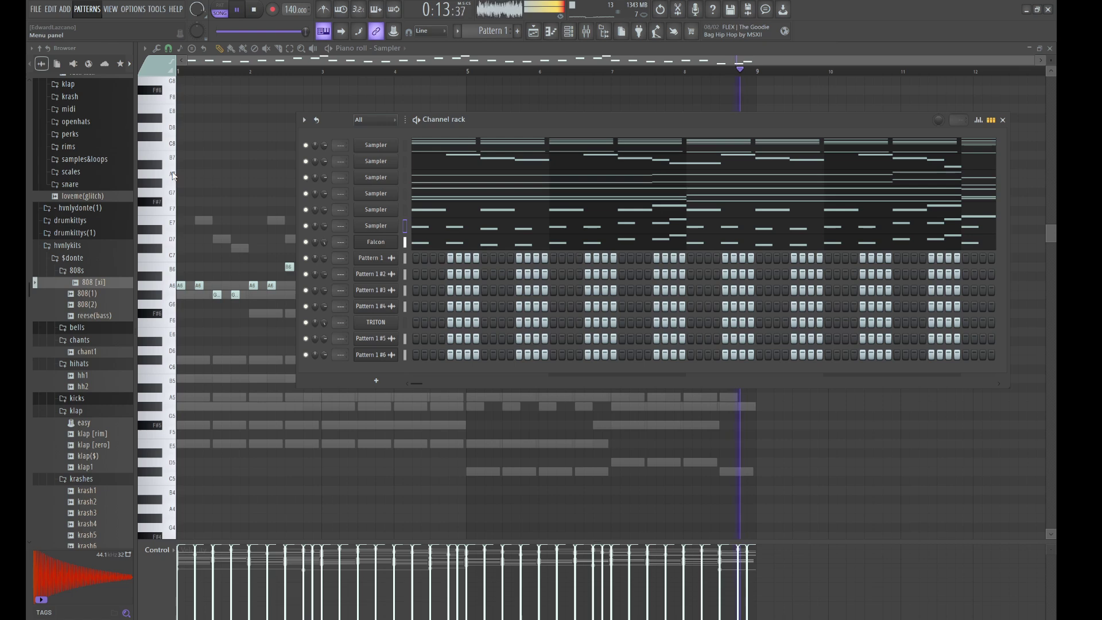
Render the Falcon sine part to audio and place the Pattern 1 #7 clip at the start of Track 7, checking its declicking mode.
{"action": "key", "text": "space"}
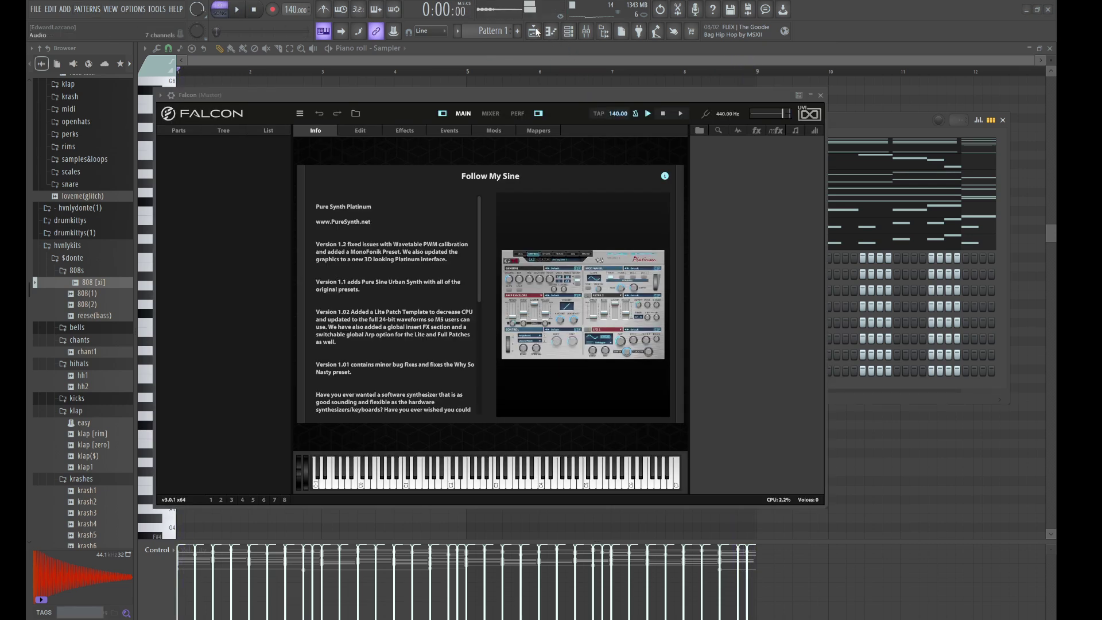
{"action": "left_click", "coordinate": [534, 31]}
{"action": "left_click", "coordinate": [175, 69]}
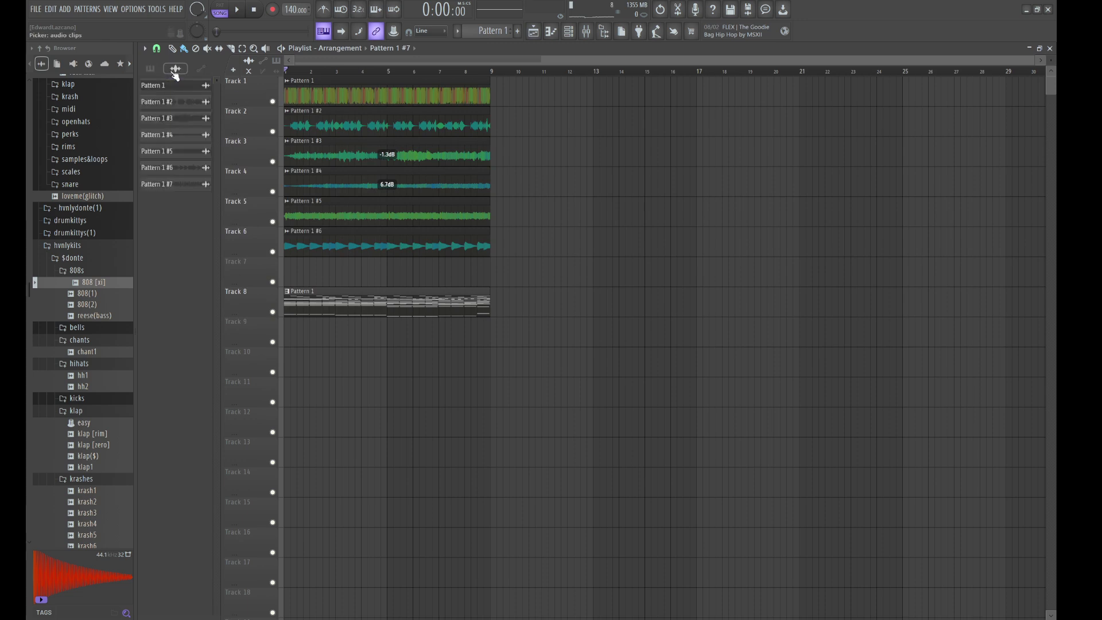
{"action": "left_click_drag", "start_coordinate": [168, 187], "coordinate": [307, 274]}
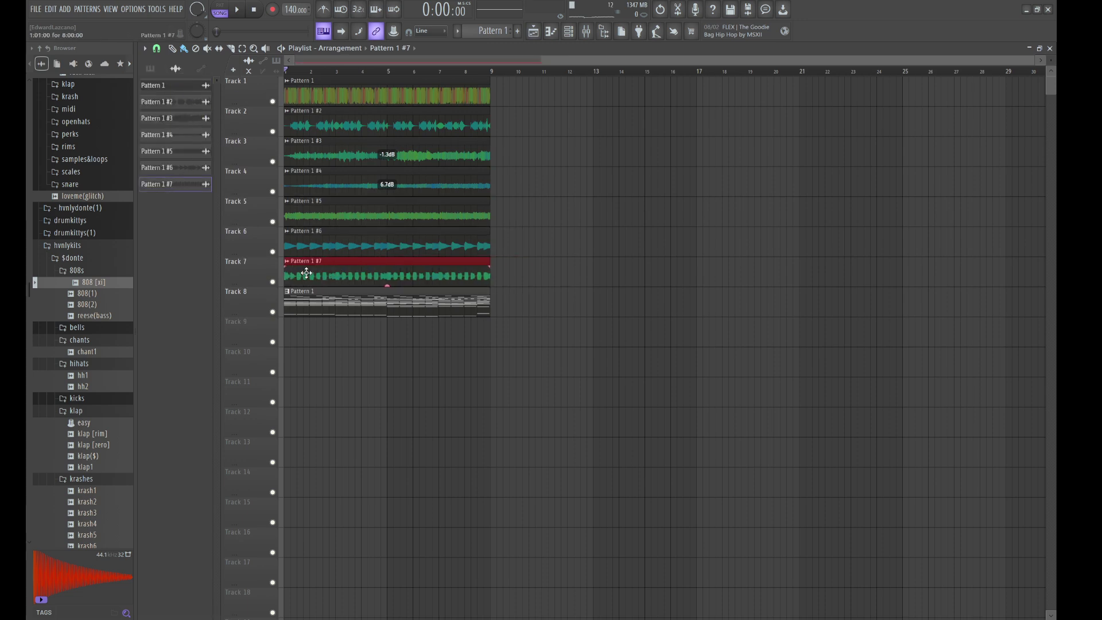
{"action": "double_click", "coordinate": [325, 277]}
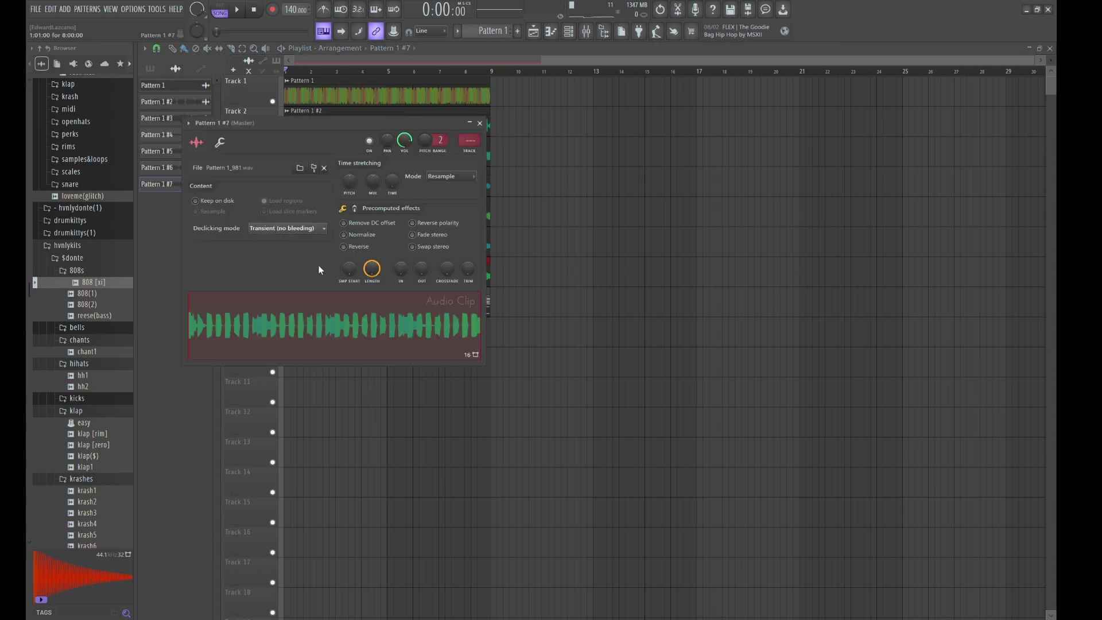
{"action": "key", "text": "Escape"}
Show all channels in the channel rack and cut the sine notes from the Falcon channel.
{"action": "left_click", "coordinate": [571, 34]}
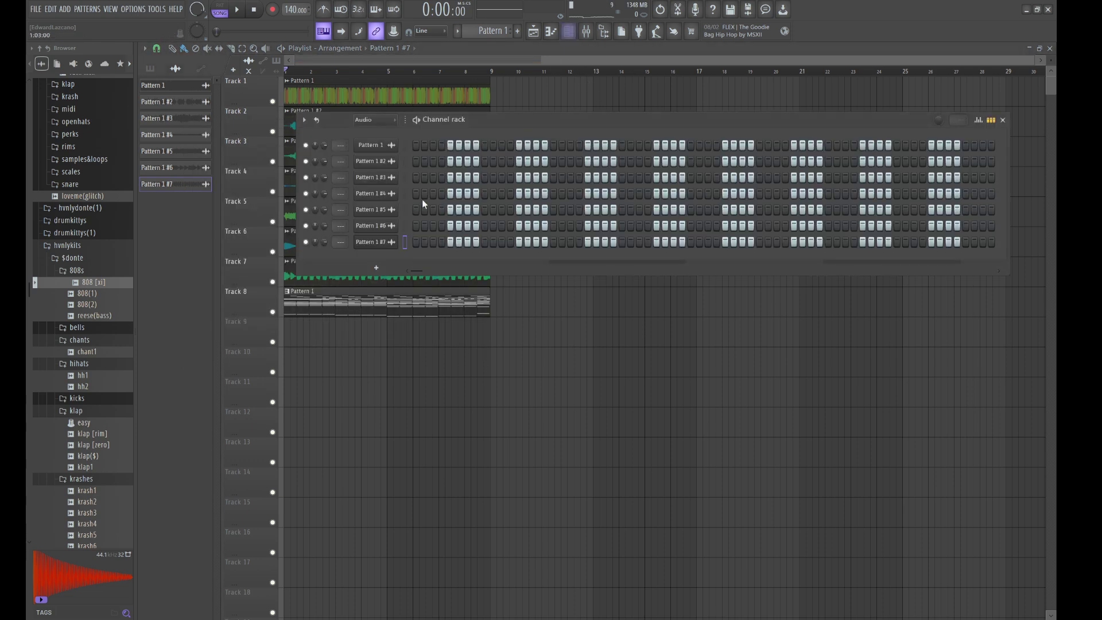
{"action": "left_click", "coordinate": [373, 120]}
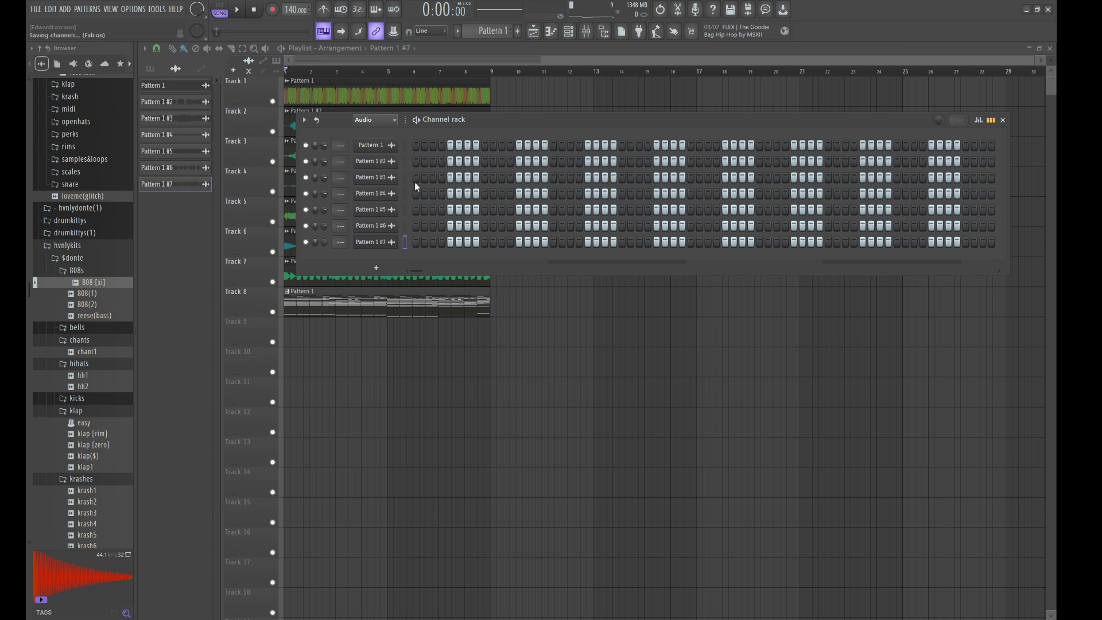
{"action": "left_click", "coordinate": [377, 131]}
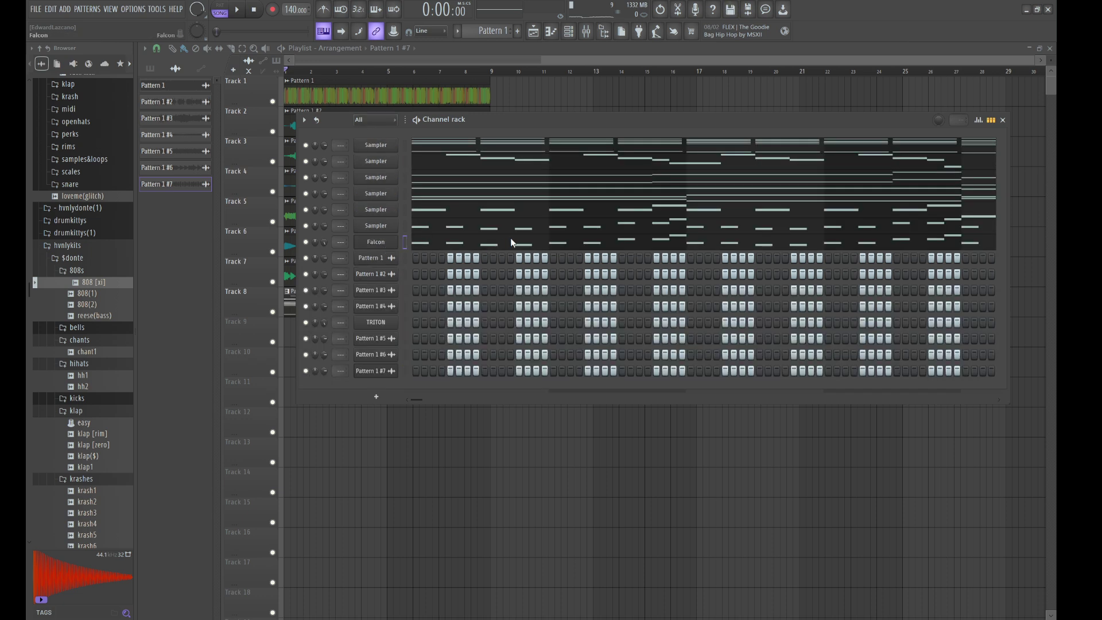
{"action": "key", "text": "ctrl+x"}
Move the TRITON channel up in the channel rack to directly below Falcon.
{"action": "key", "text": "alt+Up"}
{"action": "key", "text": "alt+Up"}
{"action": "key", "text": "alt+Up"}
{"action": "key", "text": "alt+Up"}
{"action": "key", "text": "alt+Up"}
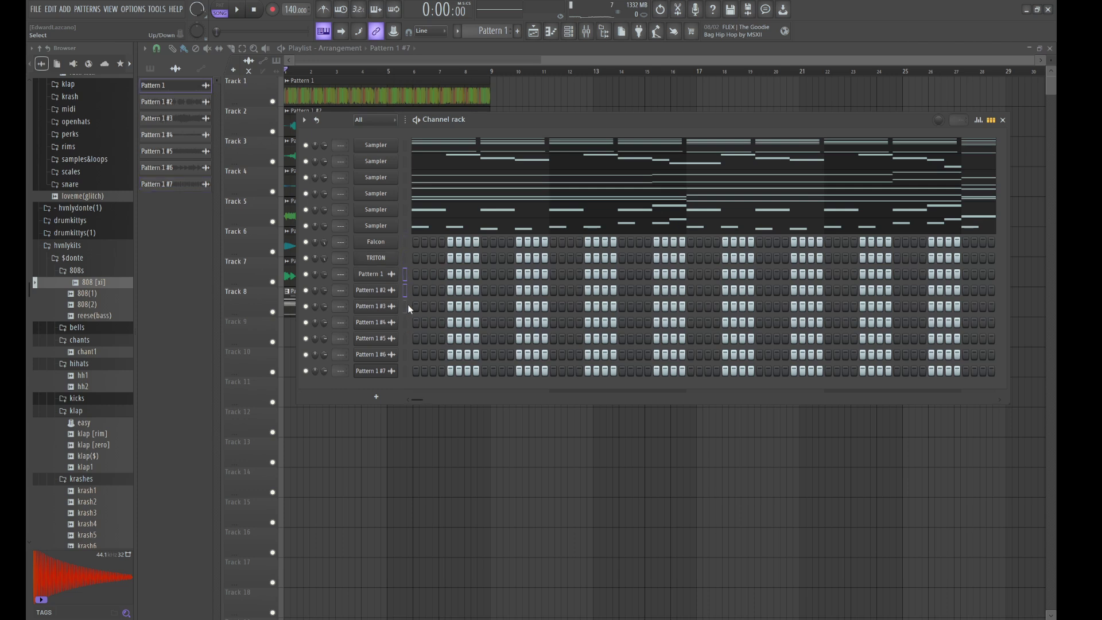
Link the seven Pattern 1 audio clip channels to mixer tracks 1 to 7 and route those tracks into Insert 8.
{"action": "left_click", "coordinate": [587, 32]}
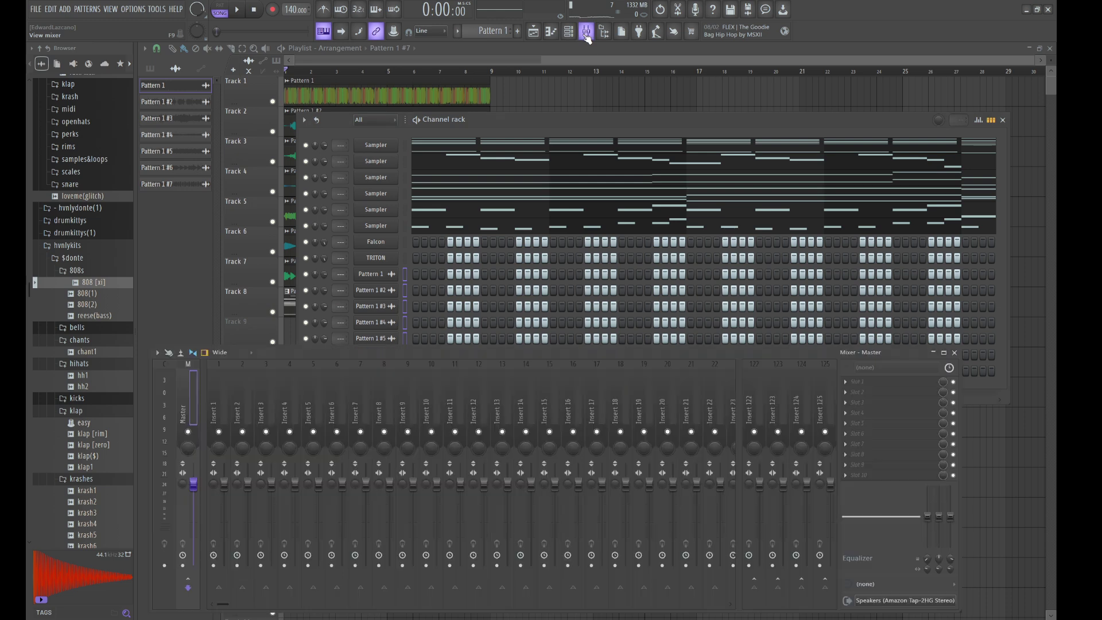
{"action": "left_click", "coordinate": [218, 401]}
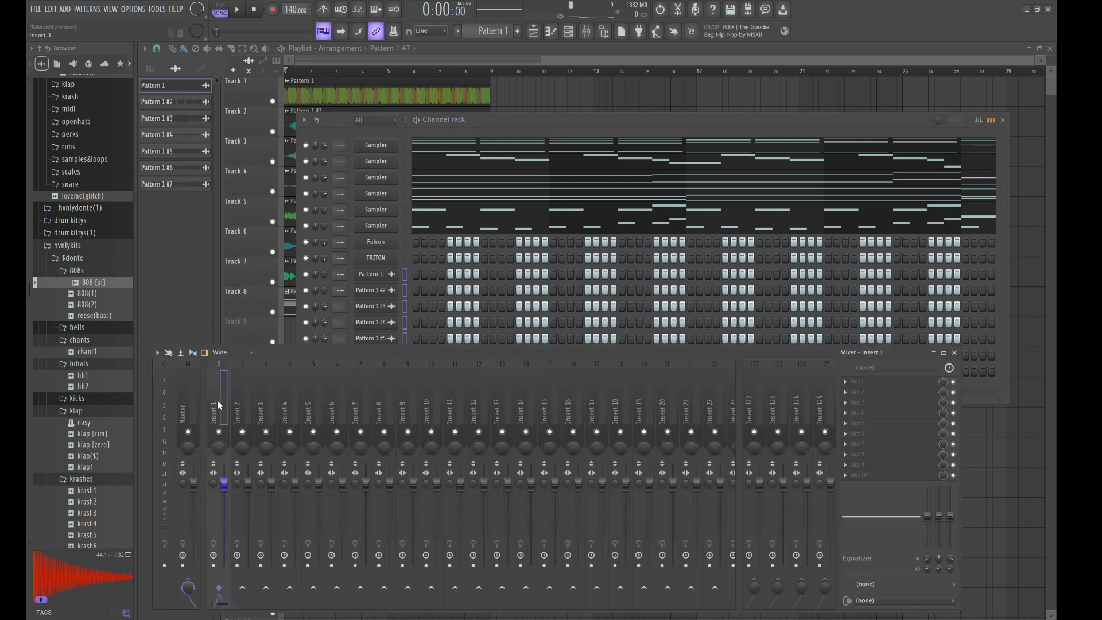
{"action": "key", "text": "ctrl+l"}
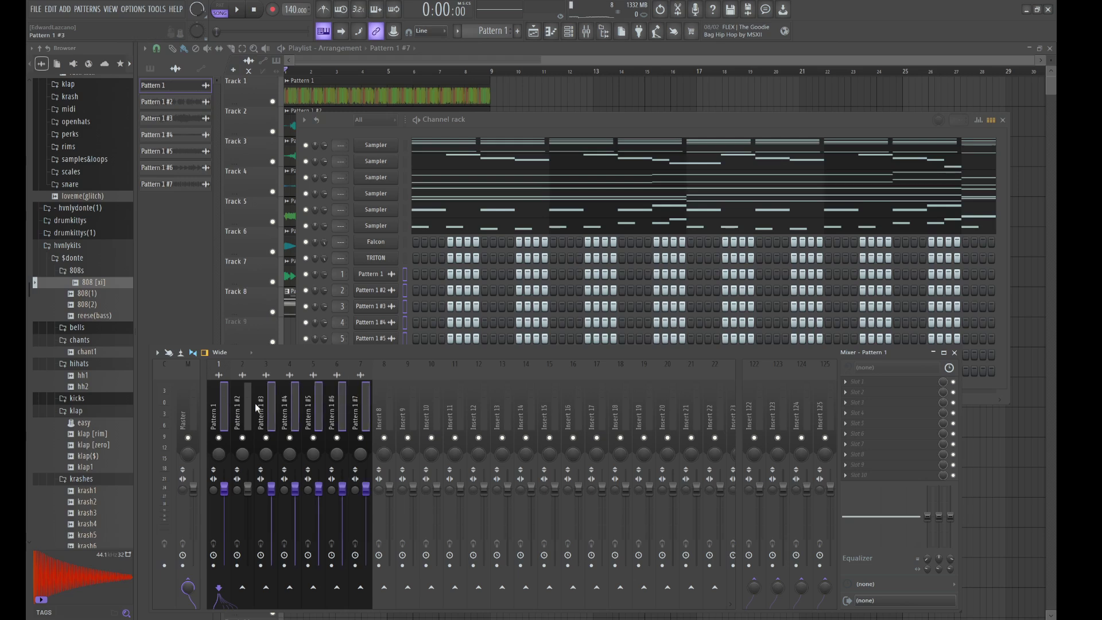
{"action": "left_click", "coordinate": [374, 407], "text": "ctrl"}
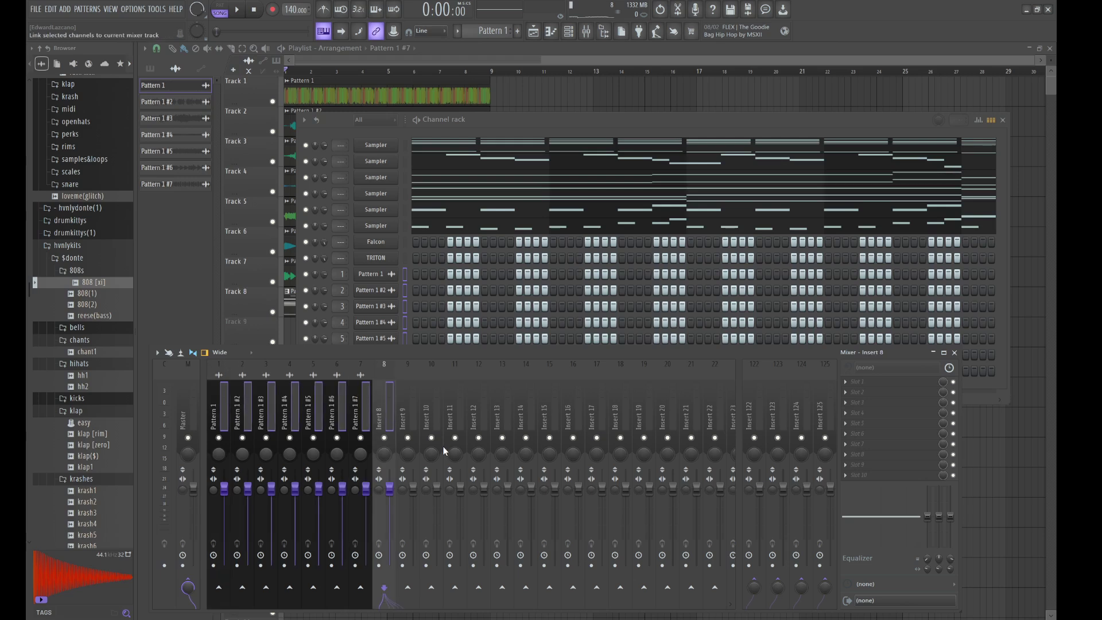
Load Fruity soft clipper on the Master track and lower the Pattern 1 #2 to #7 faders to zero.
{"action": "left_click", "coordinate": [194, 404]}
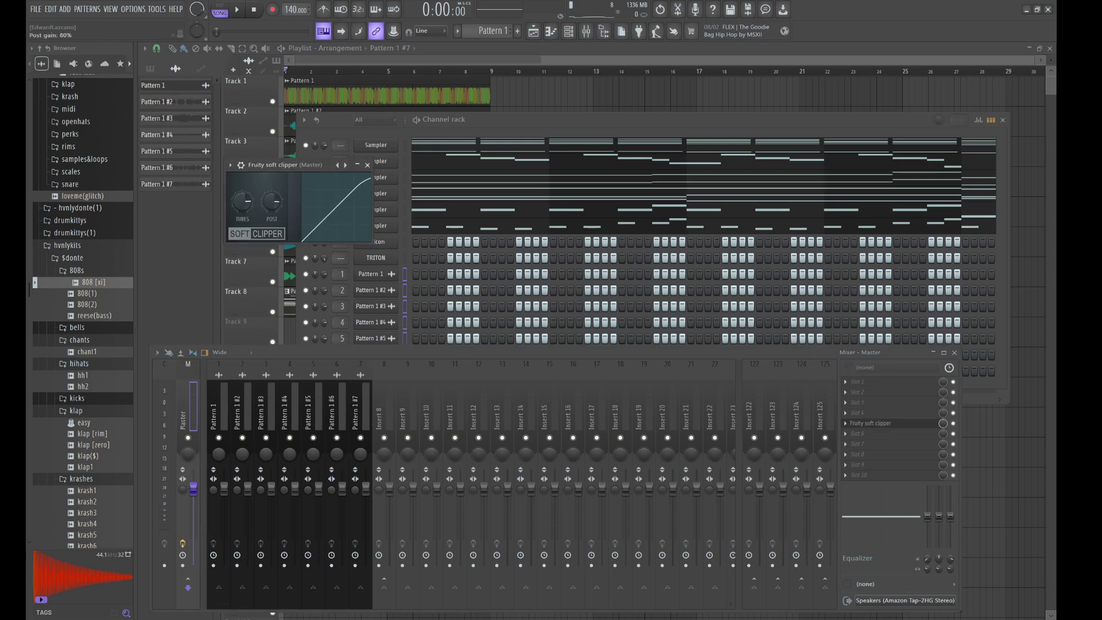
{"action": "left_click", "coordinate": [364, 412]}
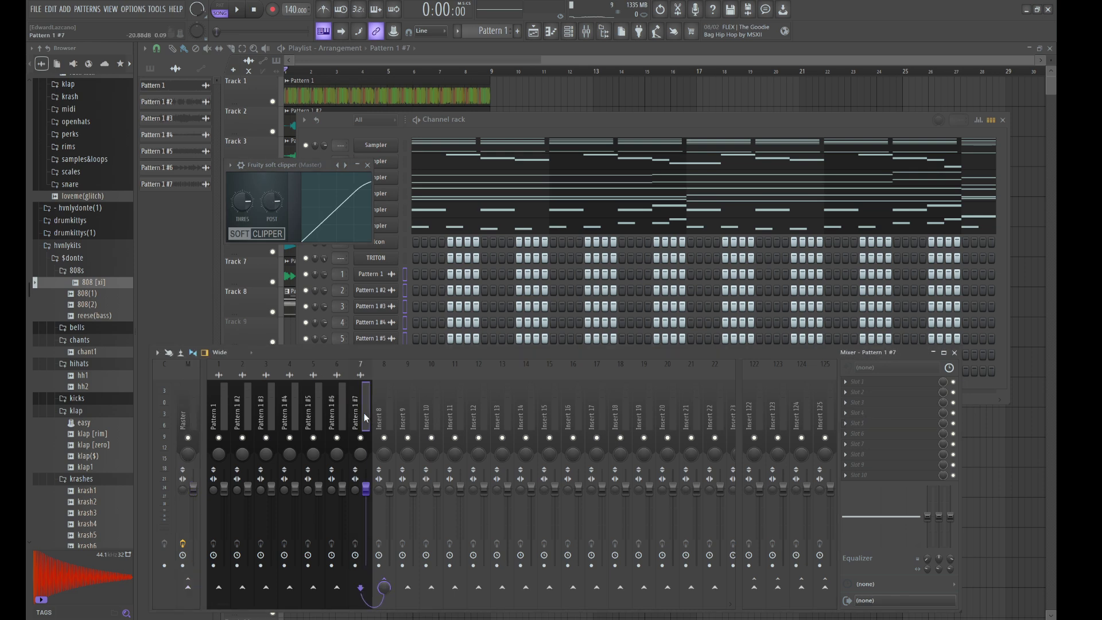
{"action": "left_click_drag", "start_coordinate": [371, 401], "coordinate": [250, 400]}
{"action": "left_click_drag", "start_coordinate": [295, 492], "coordinate": [295, 569]}
During playback, widen the Pattern 1 mixer track to about 39% separated, shape it with Fruity parametric EQ 2 and set its volume to 94%.
{"action": "key", "text": "space"}
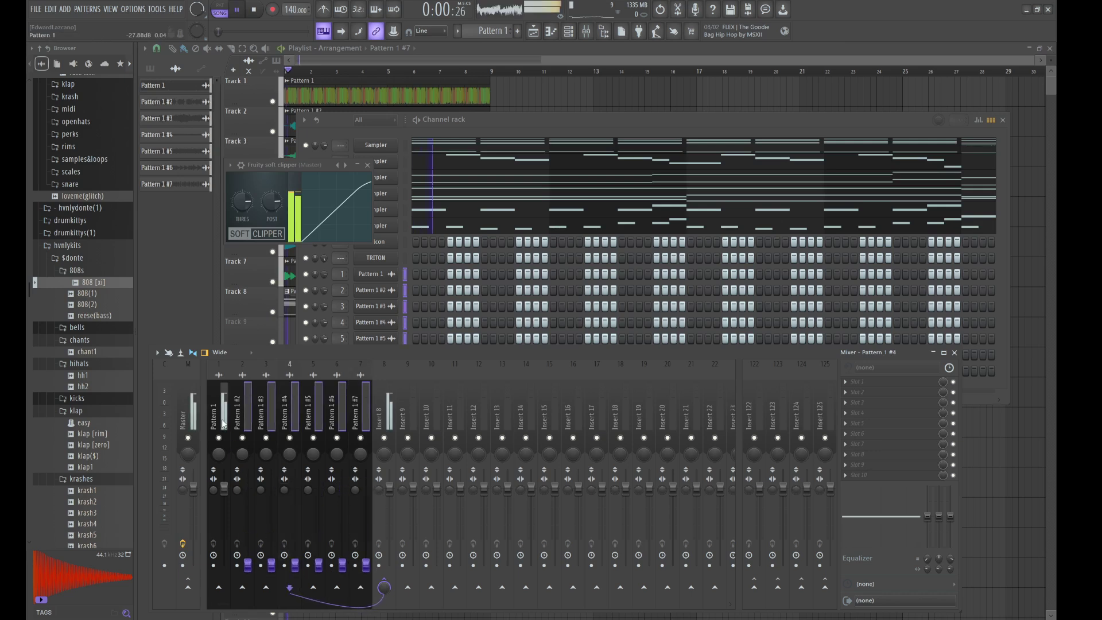
{"action": "left_click", "coordinate": [222, 416]}
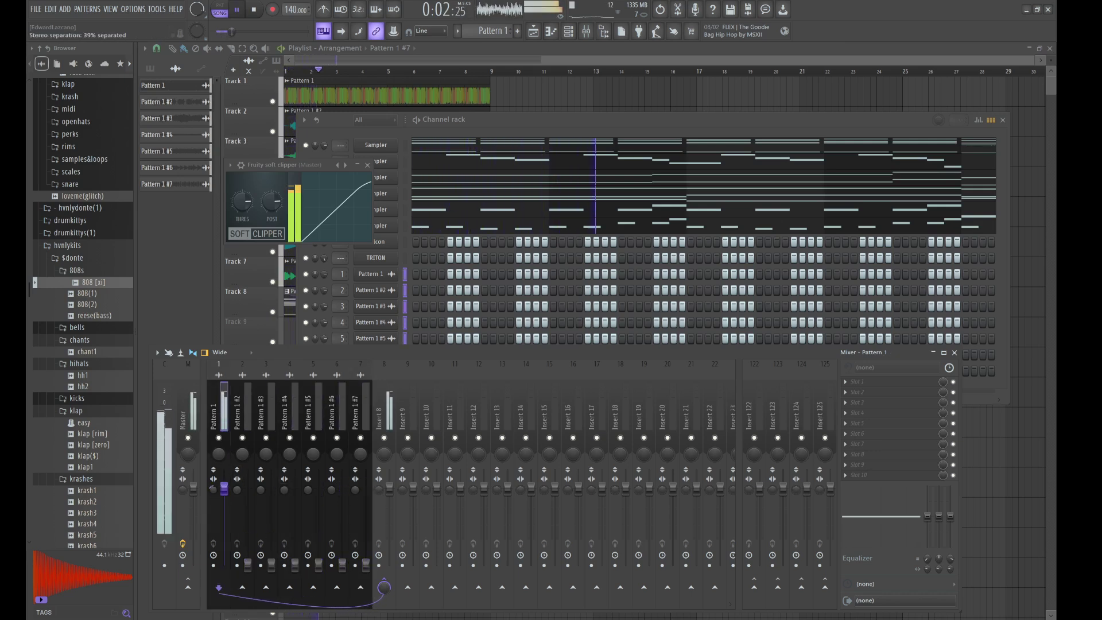
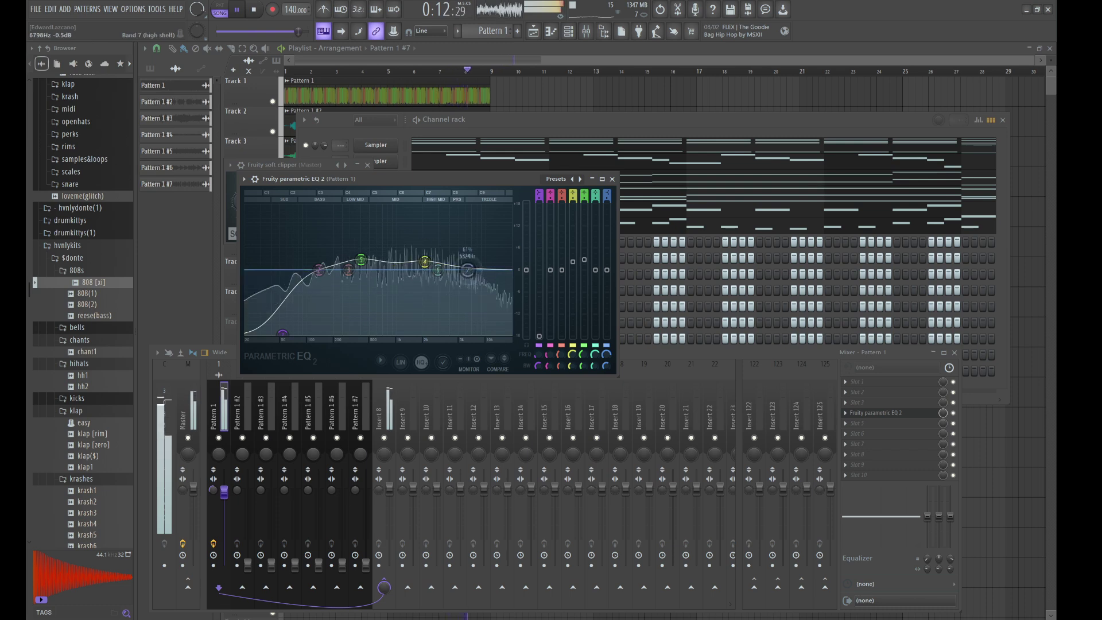
{"action": "left_click_drag", "start_coordinate": [224, 492], "coordinate": [224, 493]}
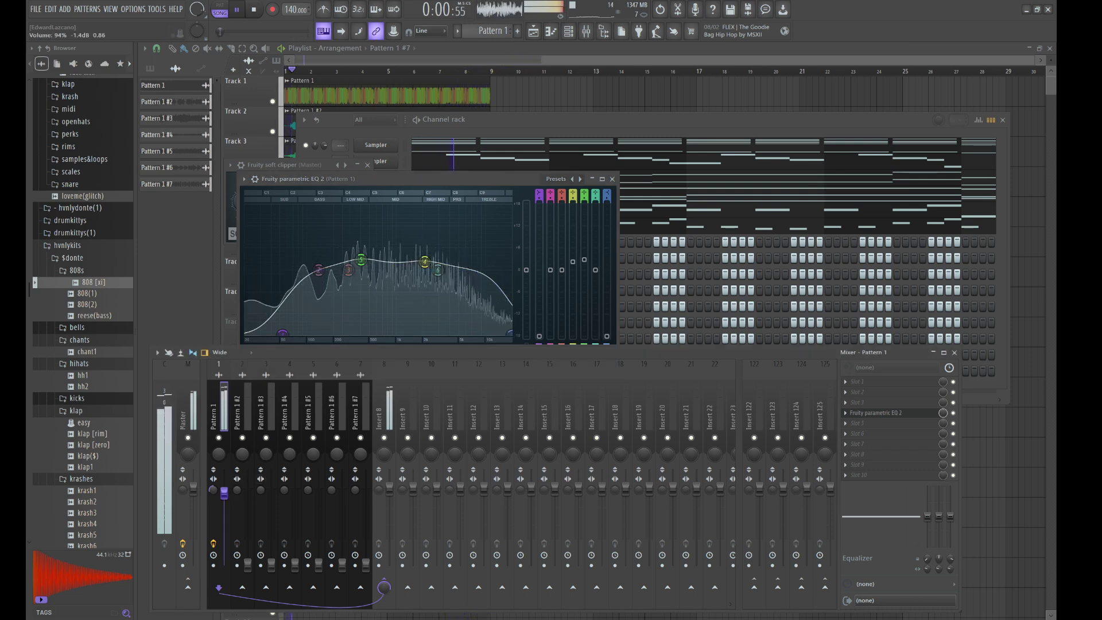
Bring Pattern 1 #2 up to 100% volume and EQ it with a low cut near 76 Hz, two gentle boosts and a high roll-off.
{"action": "left_click", "coordinate": [251, 568]}
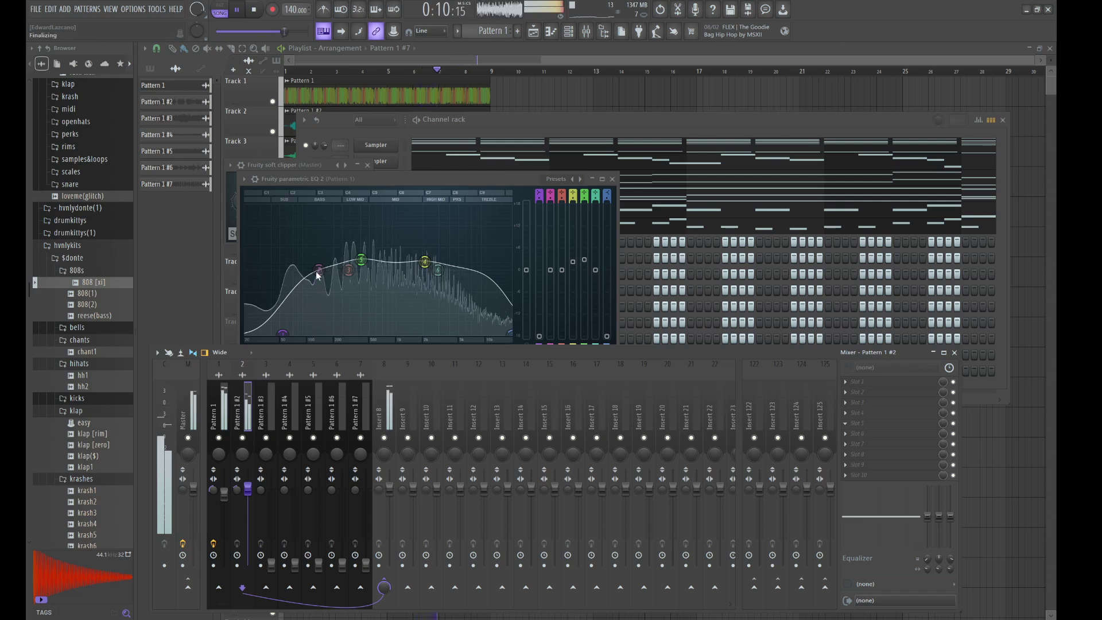
{"action": "left_click", "coordinate": [288, 253]}
{"action": "left_click_drag", "start_coordinate": [224, 205], "coordinate": [228, 264]}
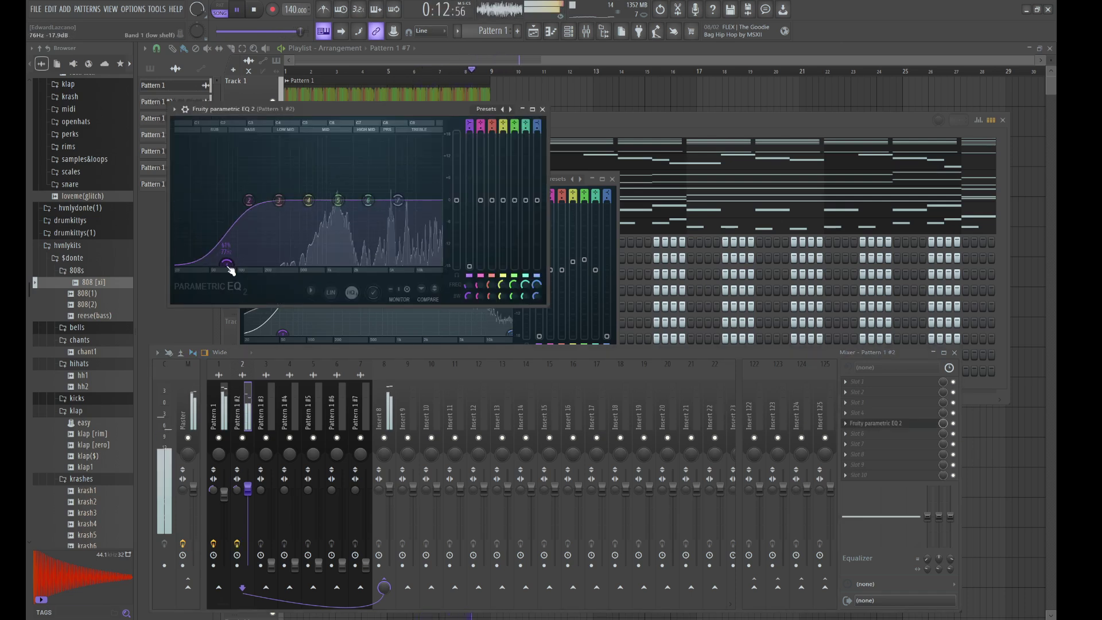
{"action": "left_click_drag", "start_coordinate": [328, 195], "coordinate": [297, 189]}
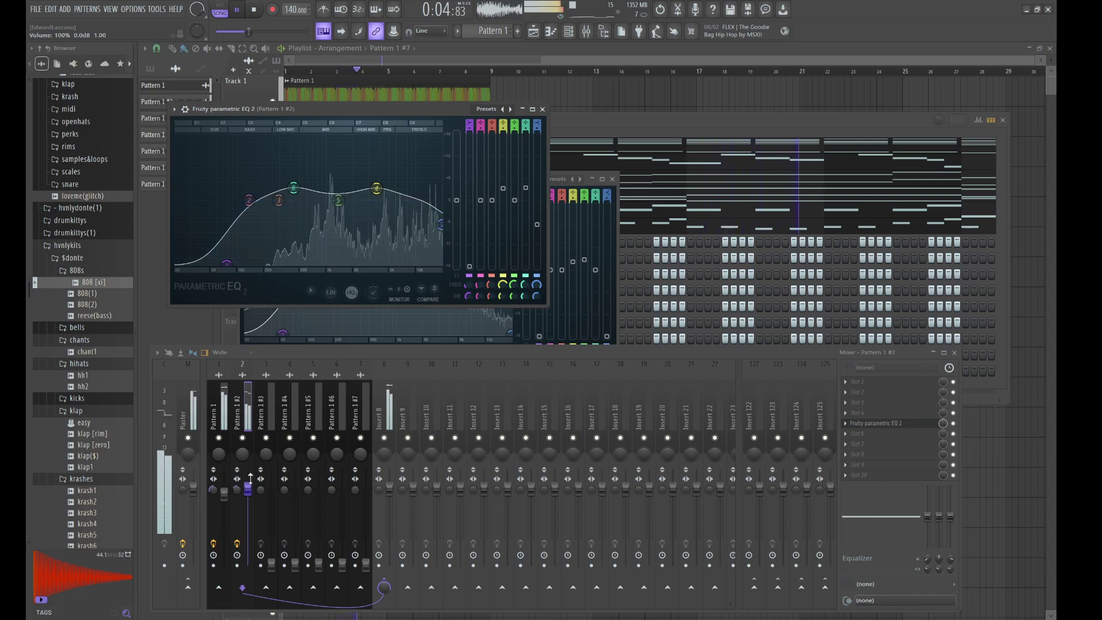
{"action": "left_click_drag", "start_coordinate": [250, 478], "coordinate": [250, 475]}
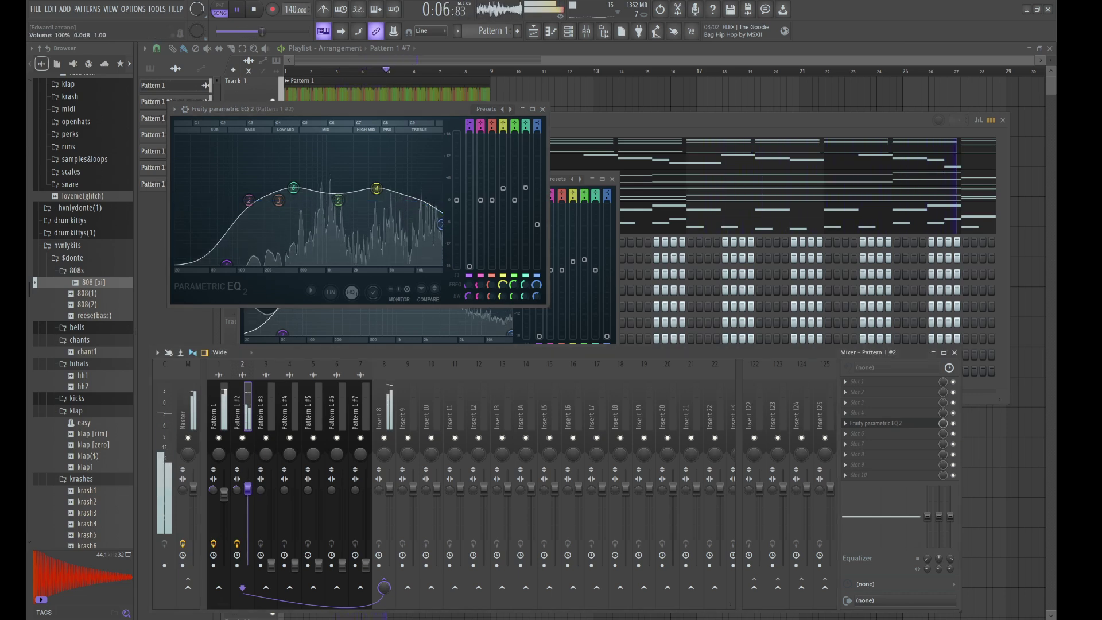
Raise the Pattern 1 #3 mixer fader and widen the track to about 48% separated.
{"action": "left_click", "coordinate": [257, 420]}
{"action": "left_click_drag", "start_coordinate": [281, 560], "coordinate": [271, 491]}
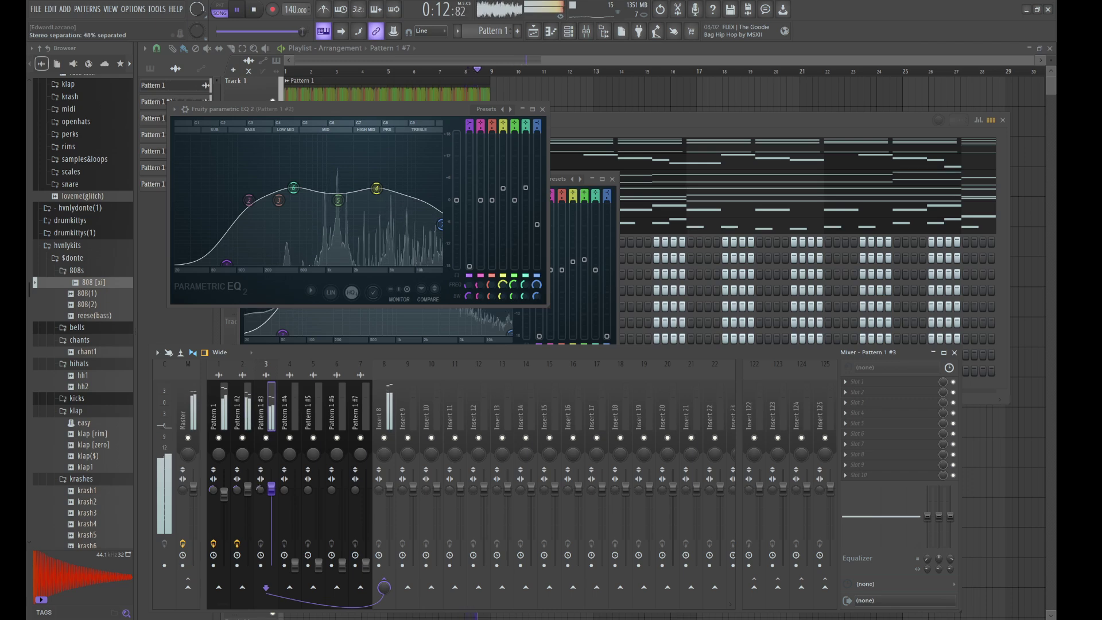
{"action": "key", "text": "F12"}
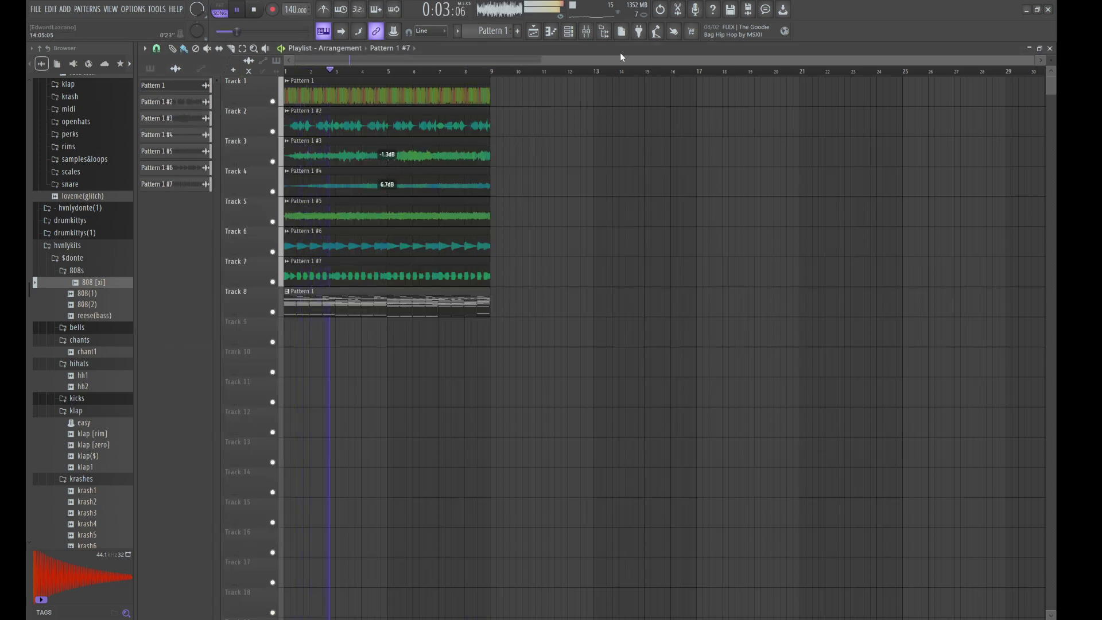
{"action": "key", "text": "F9"}
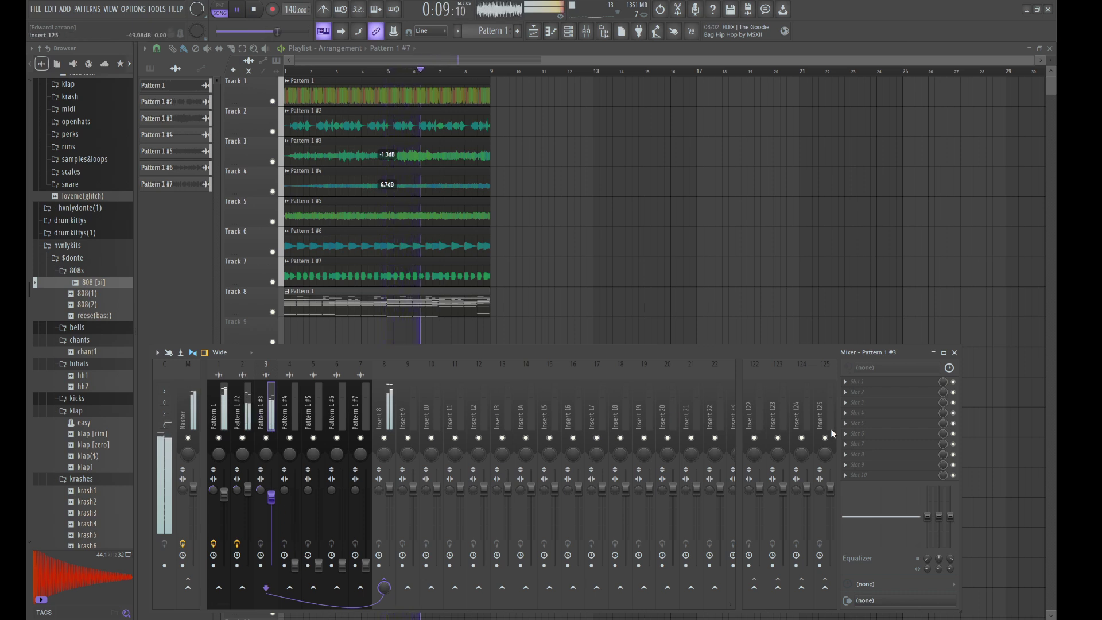
Add Fruity parametric EQ 2 to Pattern 1 #3 with a low cut near 87 Hz and a high roll-off, and set its volume to 82%.
{"action": "left_click", "coordinate": [703, 412]}
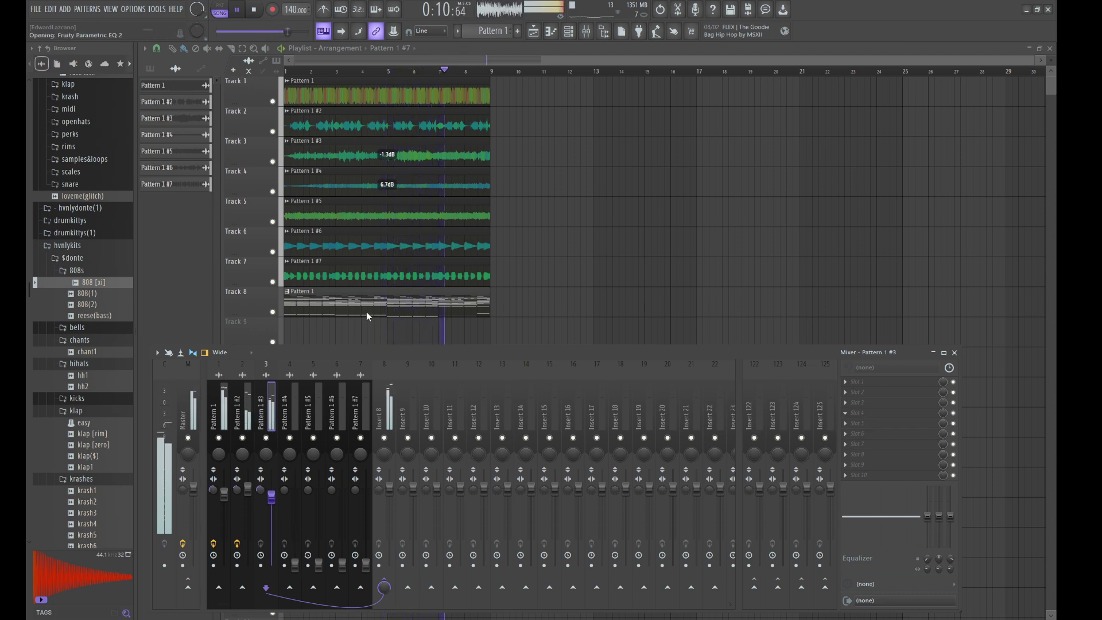
{"action": "left_click_drag", "start_coordinate": [234, 214], "coordinate": [247, 279]}
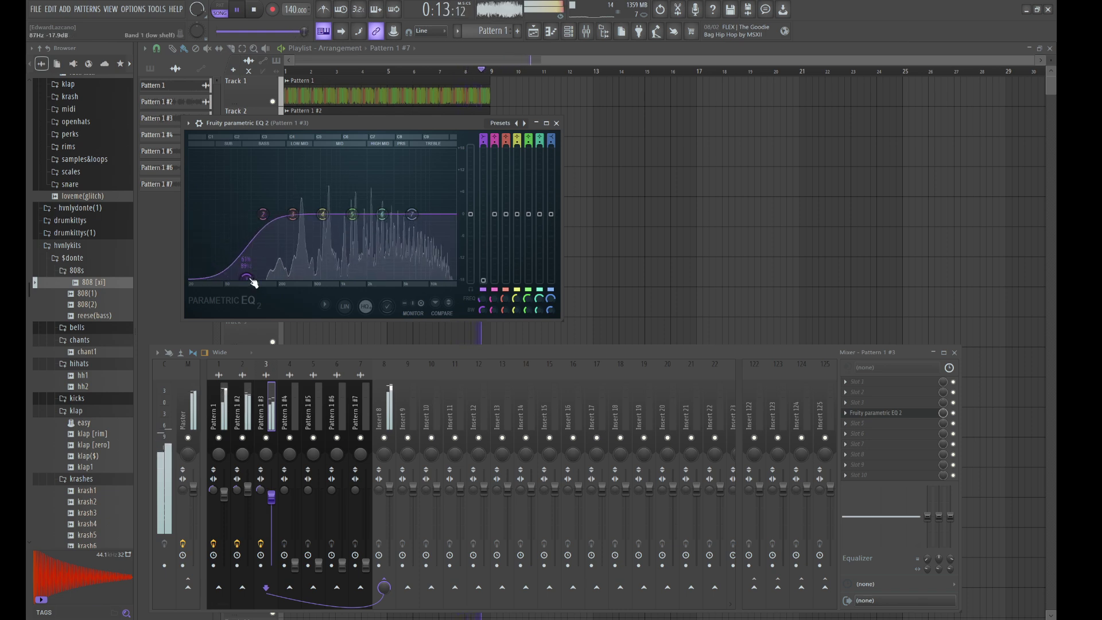
{"action": "left_click_drag", "start_coordinate": [383, 214], "coordinate": [458, 278]}
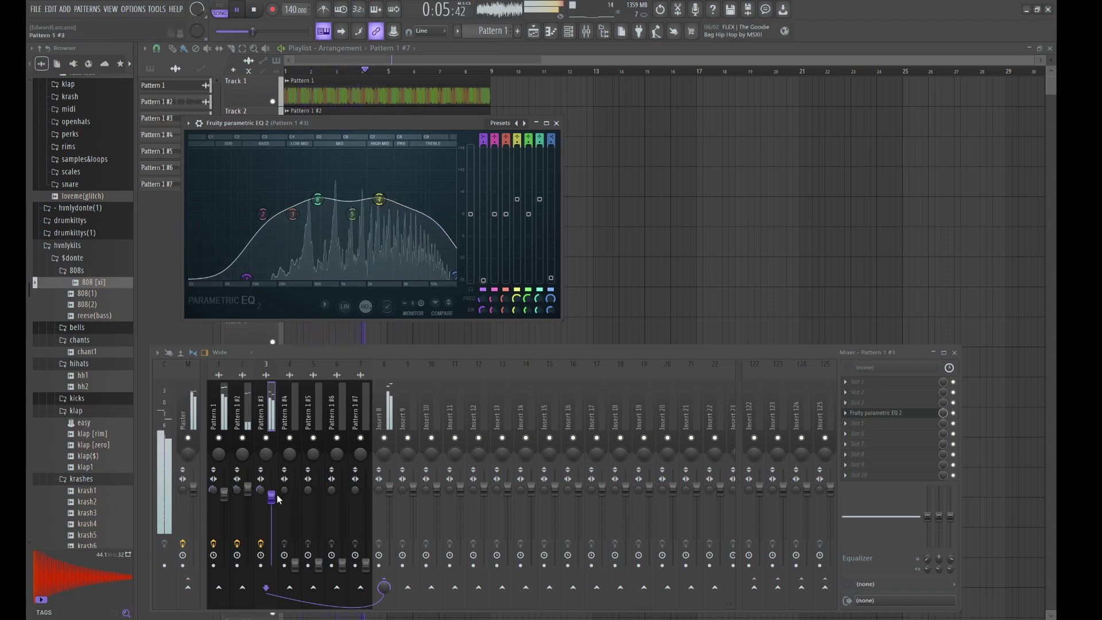
{"action": "left_click_drag", "start_coordinate": [272, 497], "coordinate": [272, 501]}
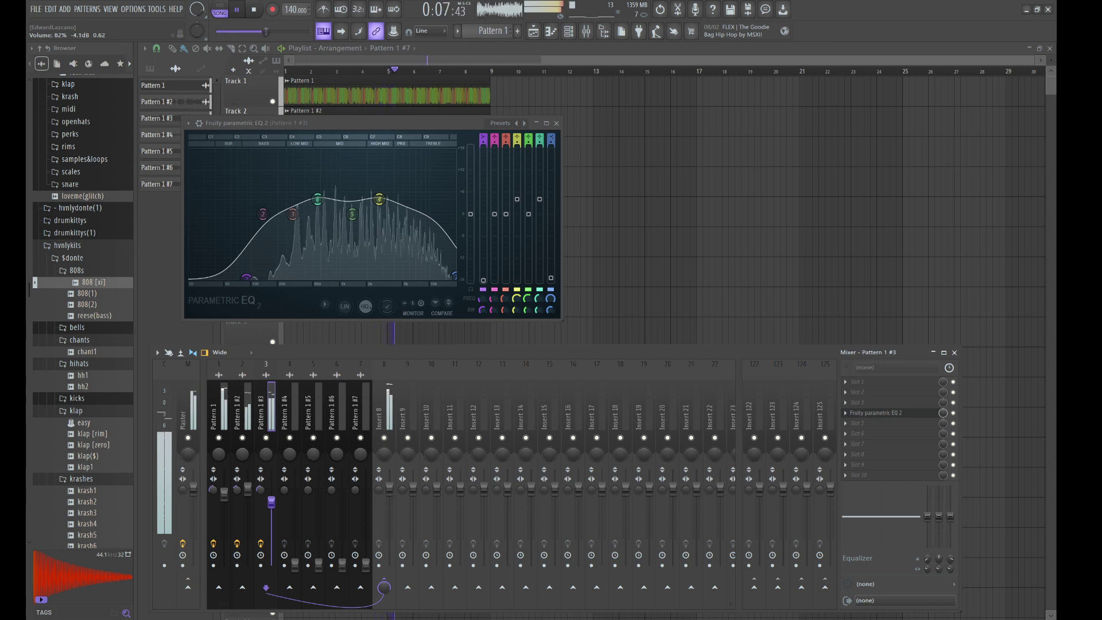
Raise the Pattern 1 #4 mixer fader and roll off its lows and highs with Fruity parametric EQ 2.
{"action": "left_click_drag", "start_coordinate": [295, 562], "coordinate": [286, 499]}
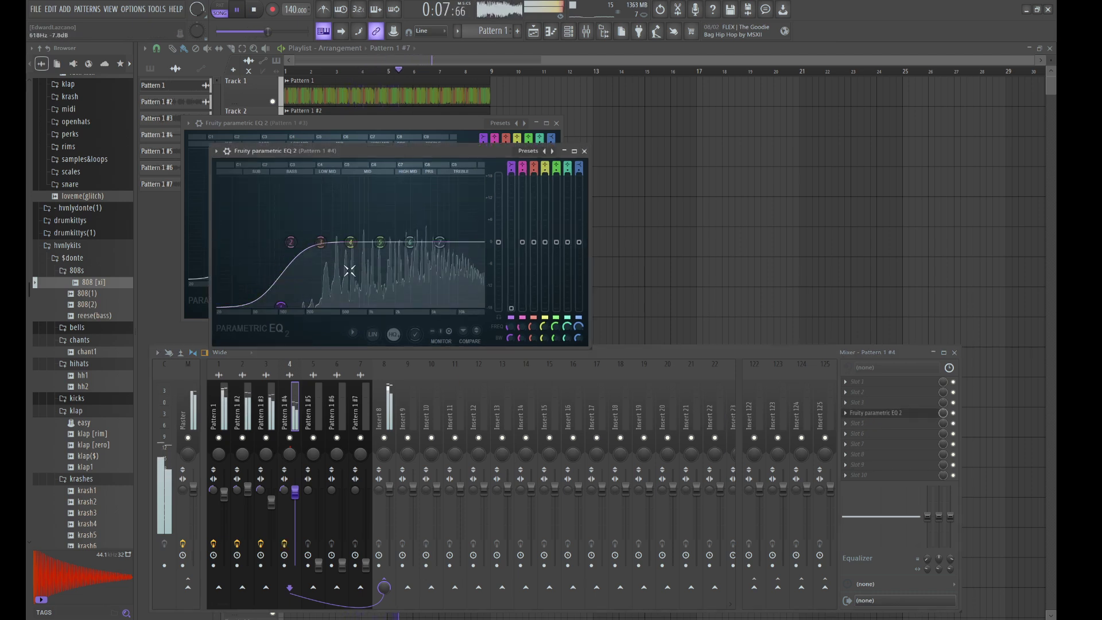
{"action": "left_click_drag", "start_coordinate": [411, 243], "coordinate": [471, 307]}
Raise the Pattern 1 #5 mixer fader and set the gain of its playlist clip on Track 5 to 1.8 dB.
{"action": "left_click_drag", "start_coordinate": [318, 565], "coordinate": [319, 486]}
{"action": "left_click", "coordinate": [639, 254]}
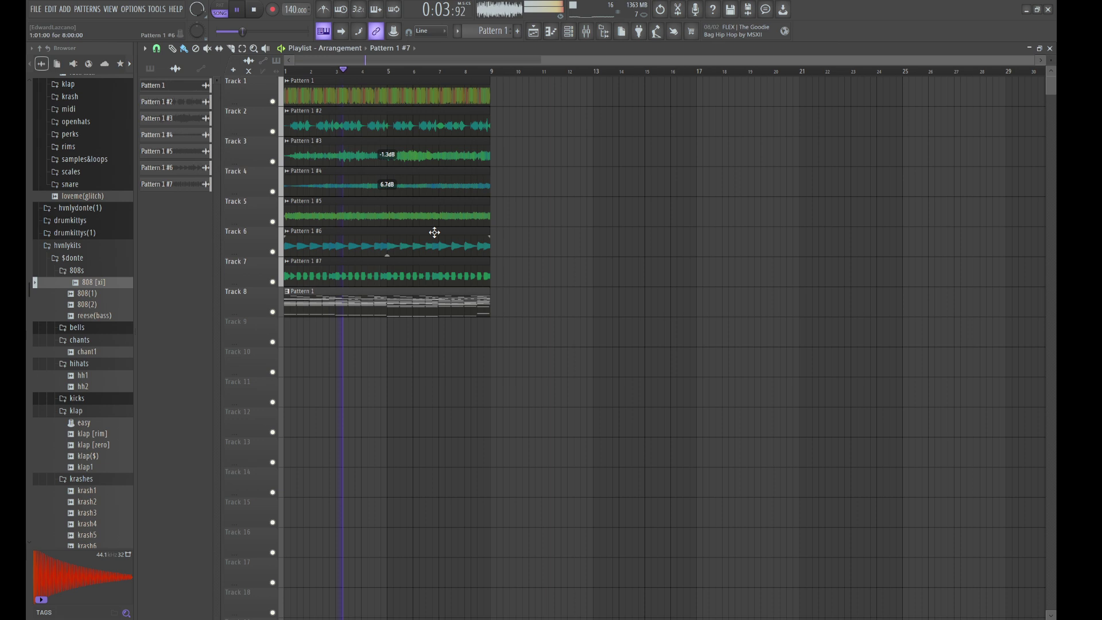
{"action": "left_click_drag", "start_coordinate": [389, 226], "coordinate": [387, 223]}
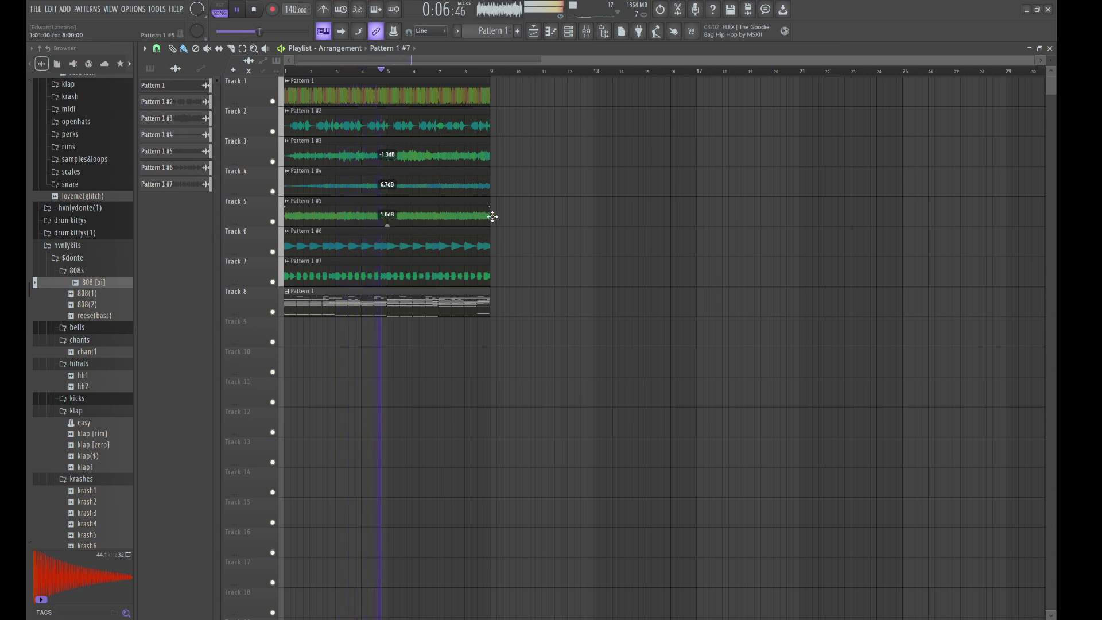
{"action": "left_click", "coordinate": [586, 31]}
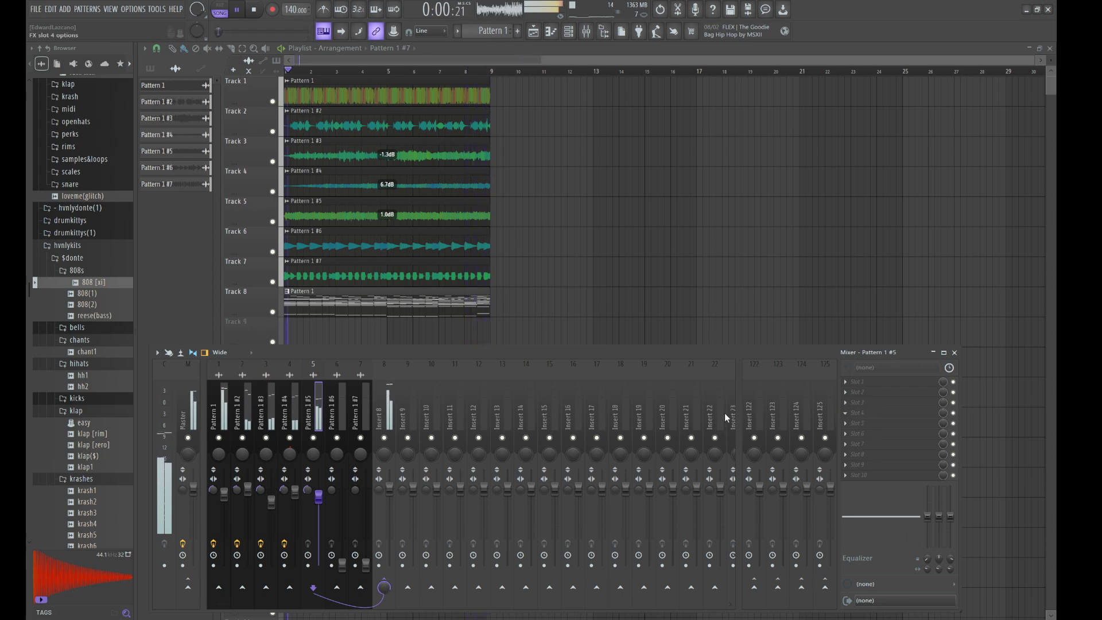
Add Fruity parametric EQ 2 to Pattern 1 #5 with a low cut near 64 Hz, two gentle boosts and a high roll-off.
{"action": "left_click", "coordinate": [425, 310]}
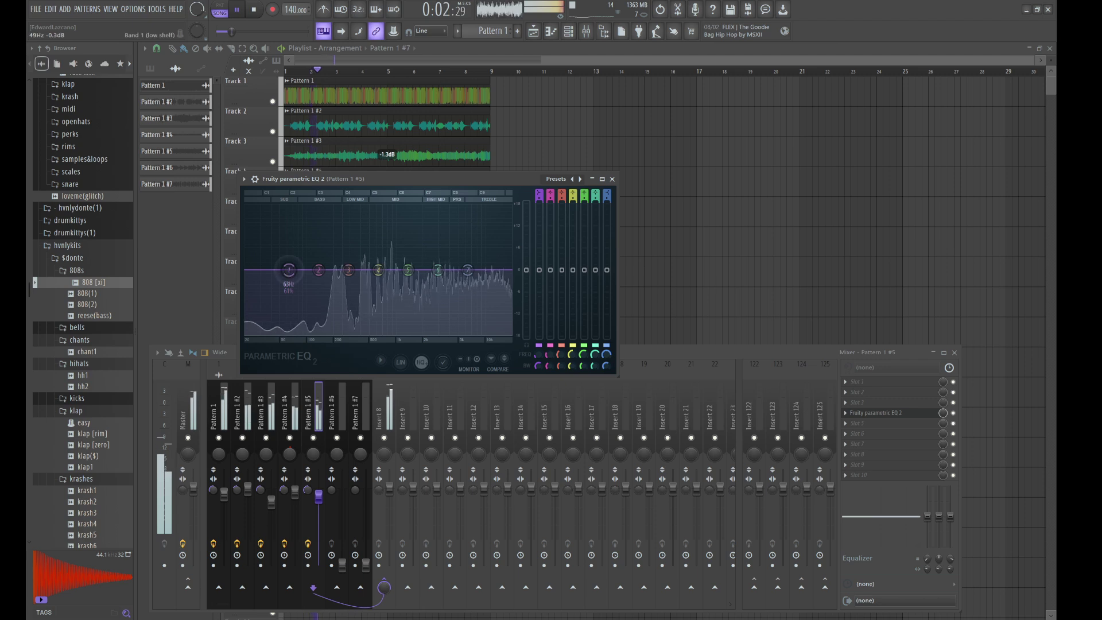
{"action": "left_click_drag", "start_coordinate": [289, 270], "coordinate": [284, 334]}
{"action": "left_click_drag", "start_coordinate": [438, 270], "coordinate": [510, 333]}
{"action": "left_click_drag", "start_coordinate": [283, 332], "coordinate": [294, 333]}
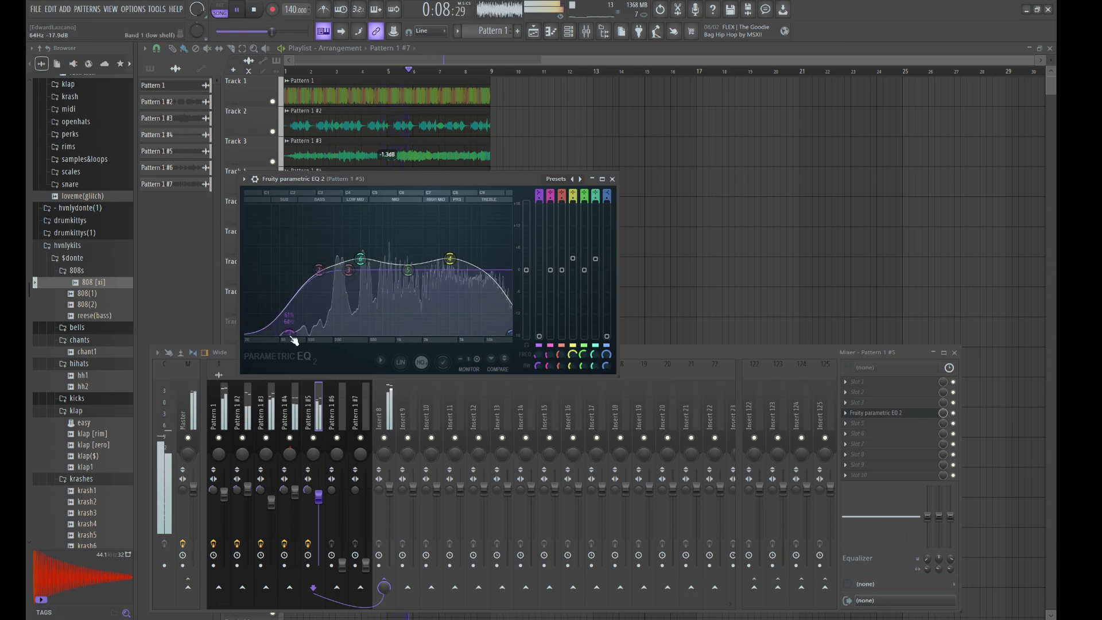
Raise the Pattern 1 #6 mixer fader and shift the track's panning slightly.
{"action": "left_click", "coordinate": [341, 430]}
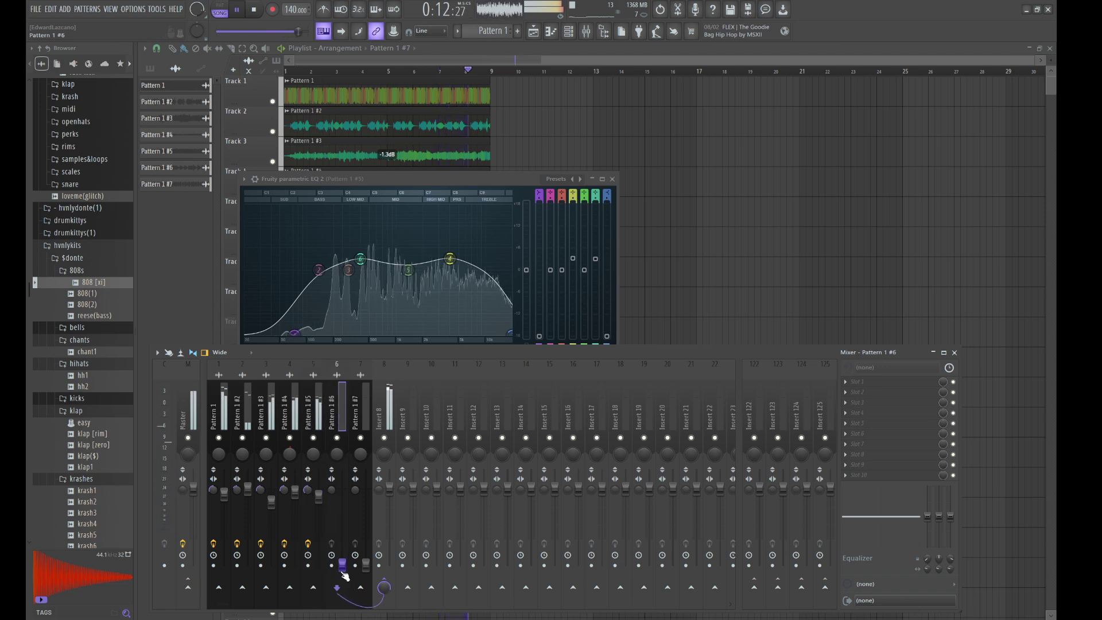
{"action": "left_click_drag", "start_coordinate": [342, 569], "coordinate": [331, 501]}
{"action": "left_click_drag", "start_coordinate": [337, 455], "coordinate": [337, 460]}
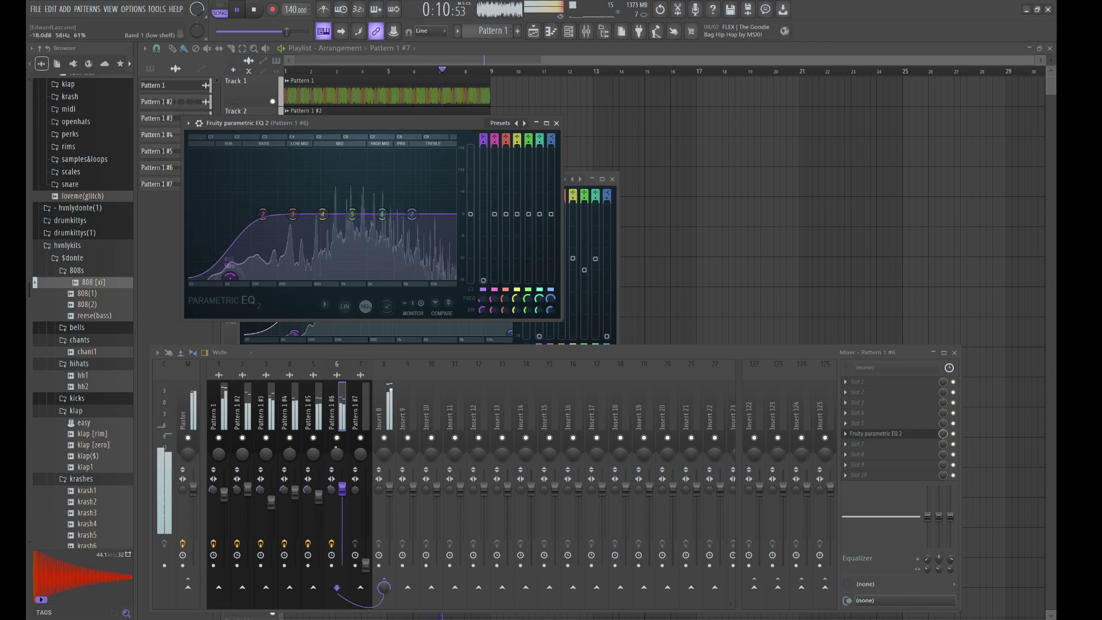
Roll off the highs and lows of Pattern 1 #6 in Fruity parametric EQ 2 and set its volume to 102%.
{"action": "left_click_drag", "start_coordinate": [383, 213], "coordinate": [453, 283]}
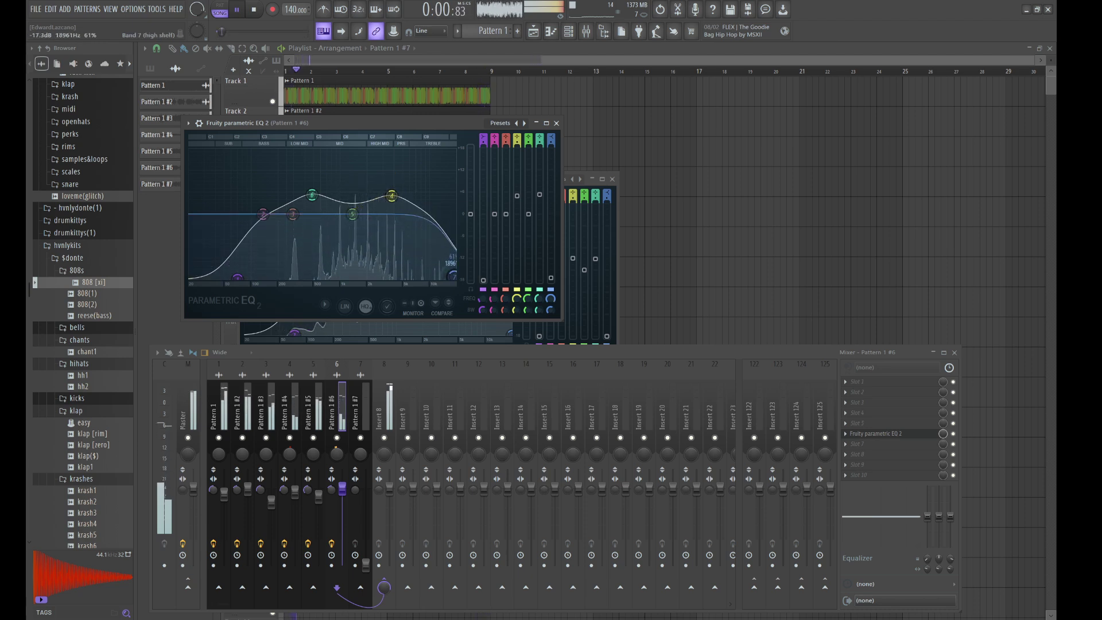
{"action": "mouse_move", "coordinate": [238, 278]}
{"action": "left_mouse_down"}
{"action": "mouse_move", "coordinate": [257, 277]}
{"action": "mouse_move", "coordinate": [248, 280]}
{"action": "left_mouse_up"}
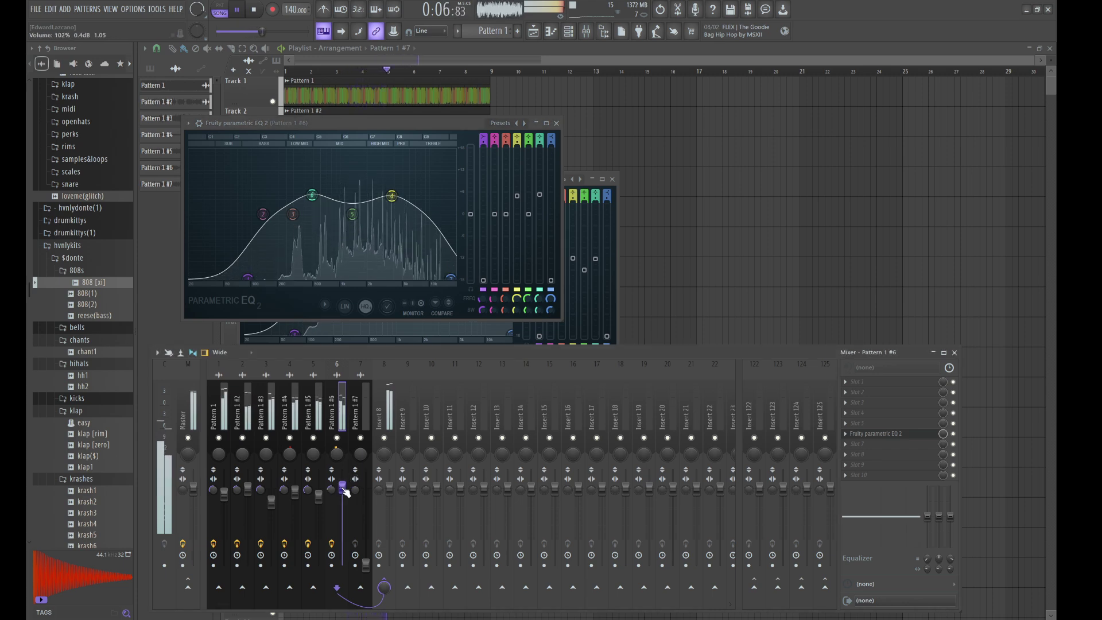
Set the Pattern 1 #6 playlist clip gain to 0.8 dB and raise the Pattern 1 #7 mixer track to 108% volume.
{"action": "left_click", "coordinate": [356, 421]}
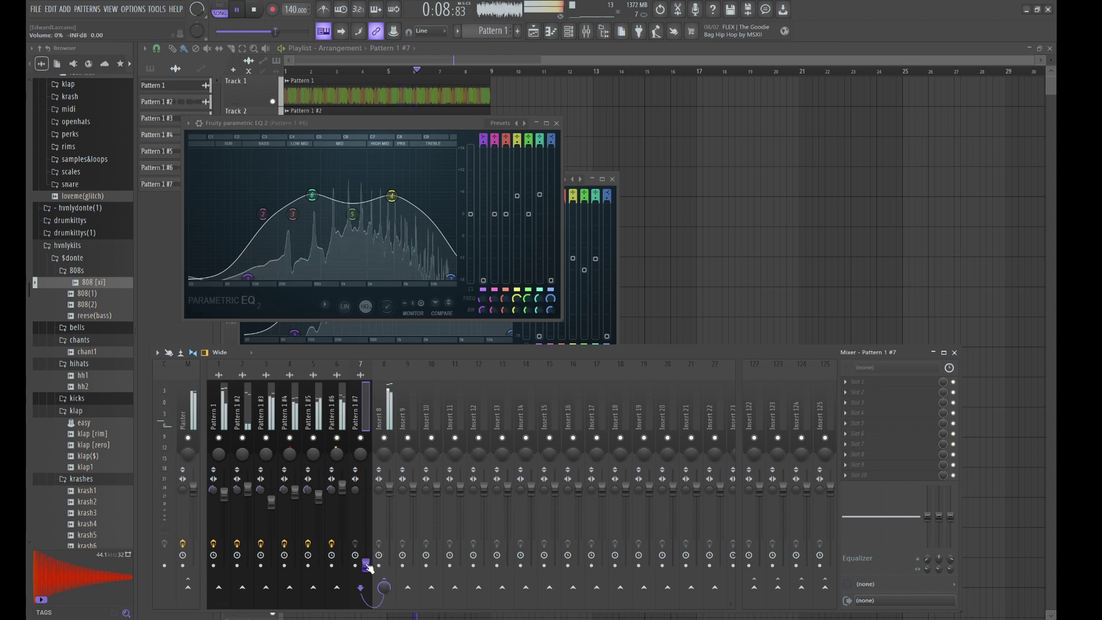
{"action": "key", "text": "F12"}
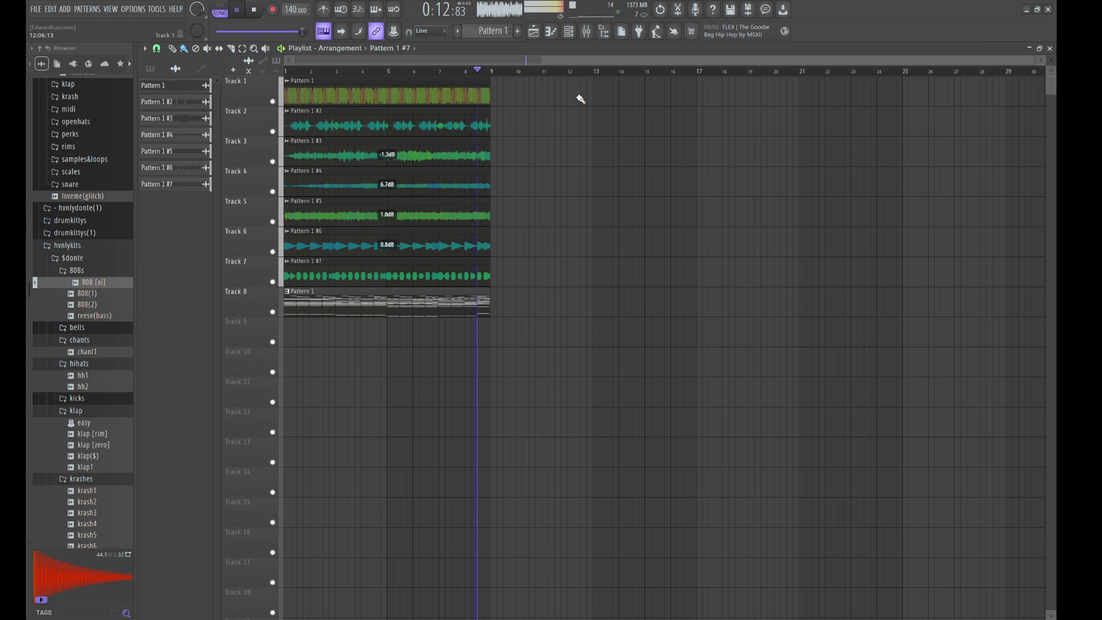
{"action": "left_click", "coordinate": [586, 31]}
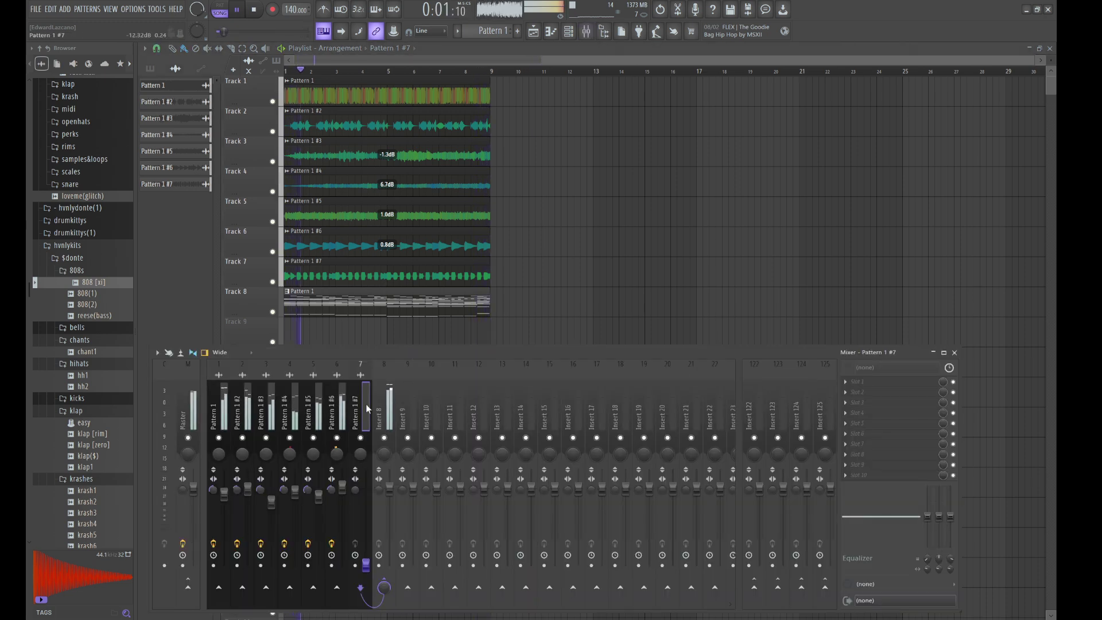
{"action": "left_click_drag", "start_coordinate": [366, 500], "coordinate": [366, 486]}
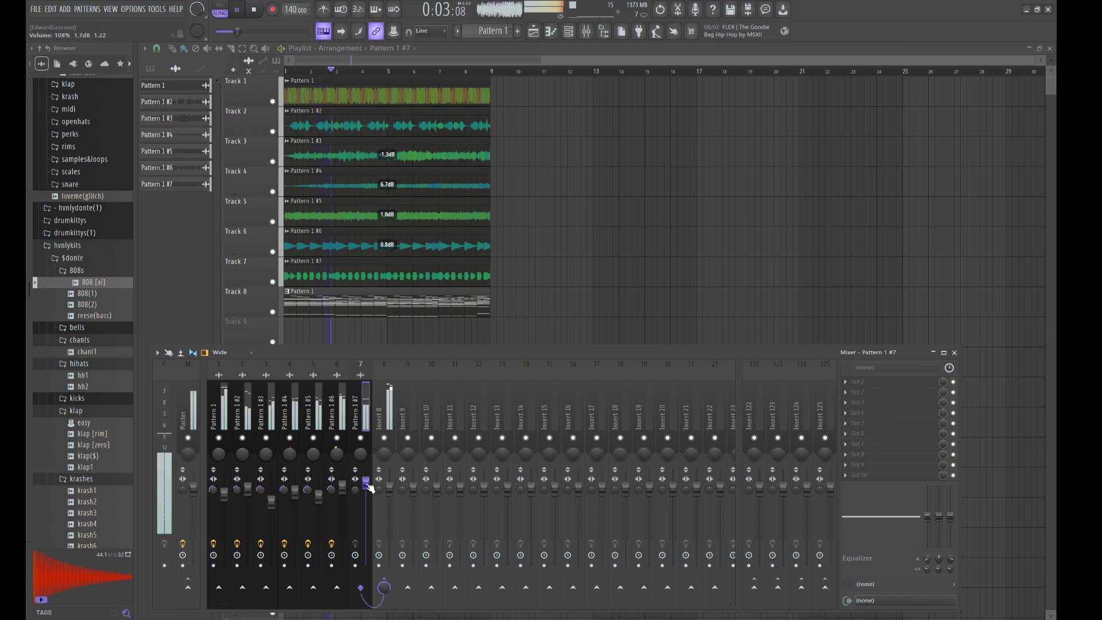
Set Pattern 1 #6 to 94% volume and shape Pattern 1 #7 in Fruity parametric EQ 2 with low and high cuts and gentle mid boosts.
{"action": "left_click", "coordinate": [345, 489]}
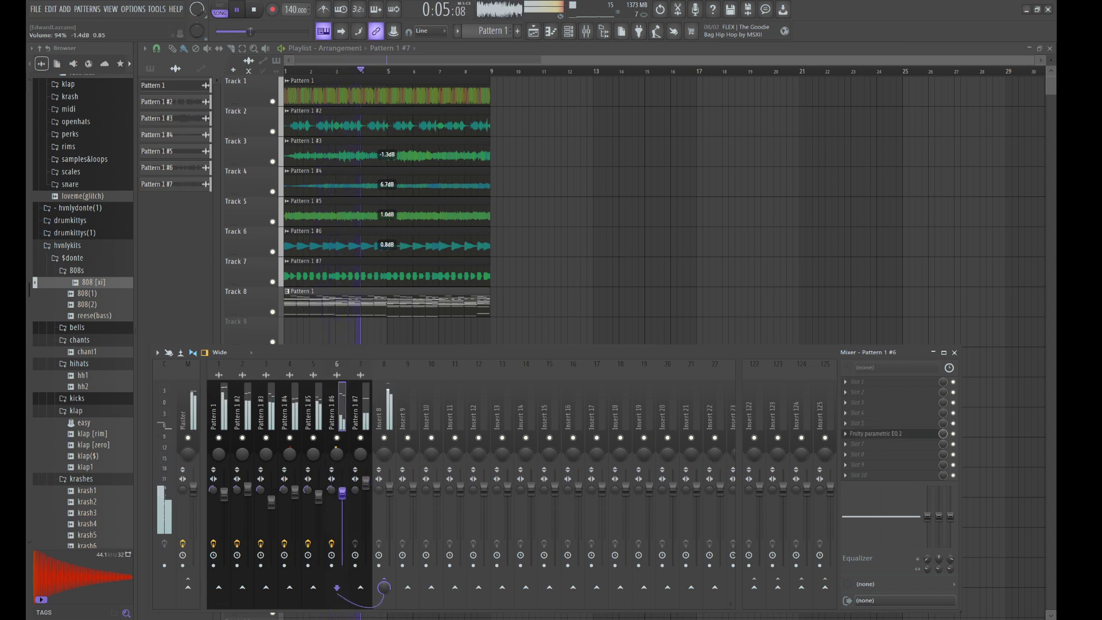
{"action": "left_click", "coordinate": [355, 489]}
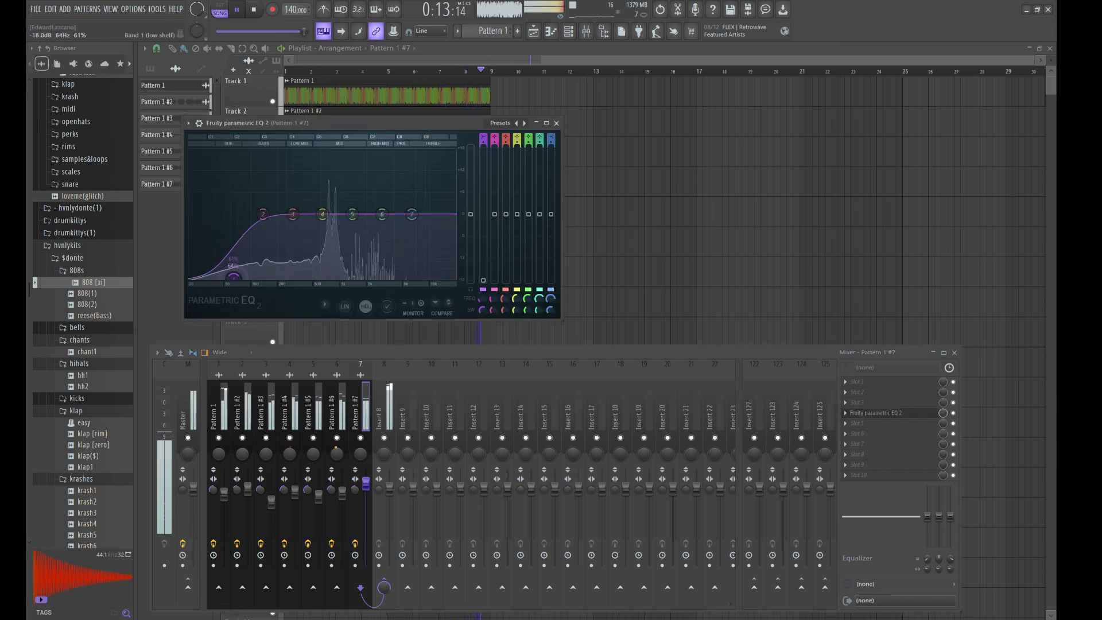
{"action": "left_click_drag", "start_coordinate": [423, 204], "coordinate": [450, 268]}
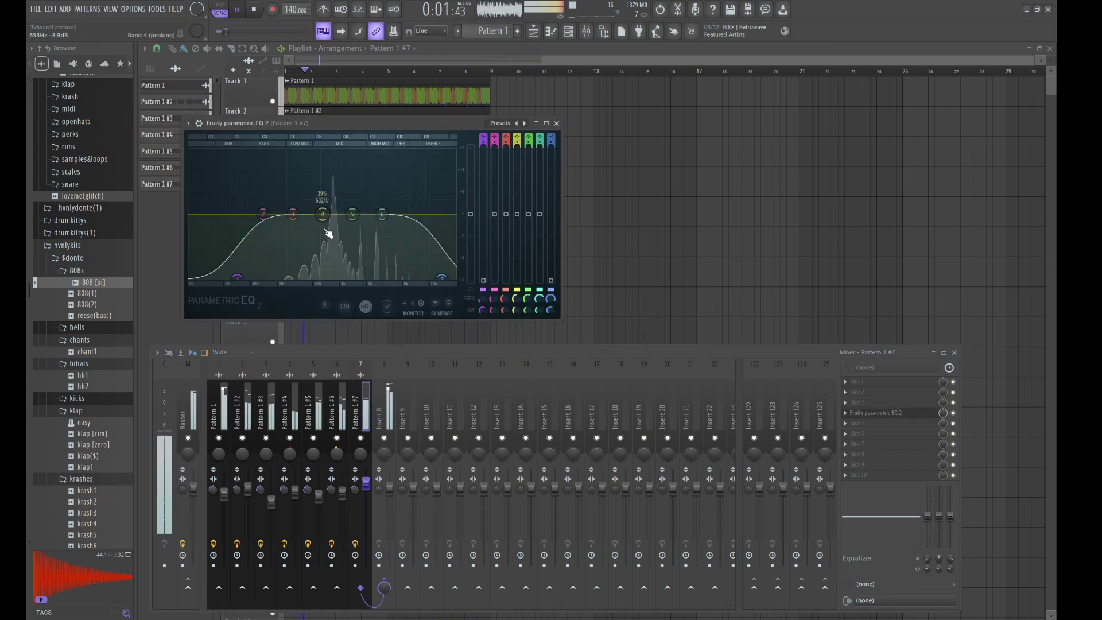
{"action": "left_click_drag", "start_coordinate": [324, 217], "coordinate": [394, 202]}
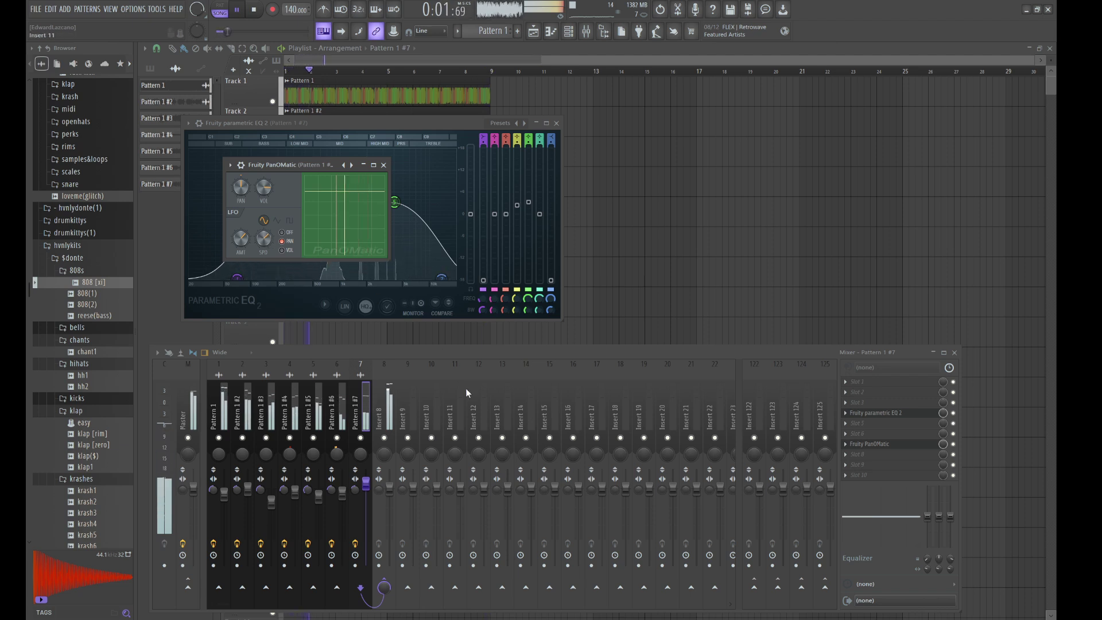
Add Pro-C 2 to mixer track Insert 8, set its threshold to about -30.9 dB and adjust the ratio.
{"action": "left_click", "coordinate": [388, 406]}
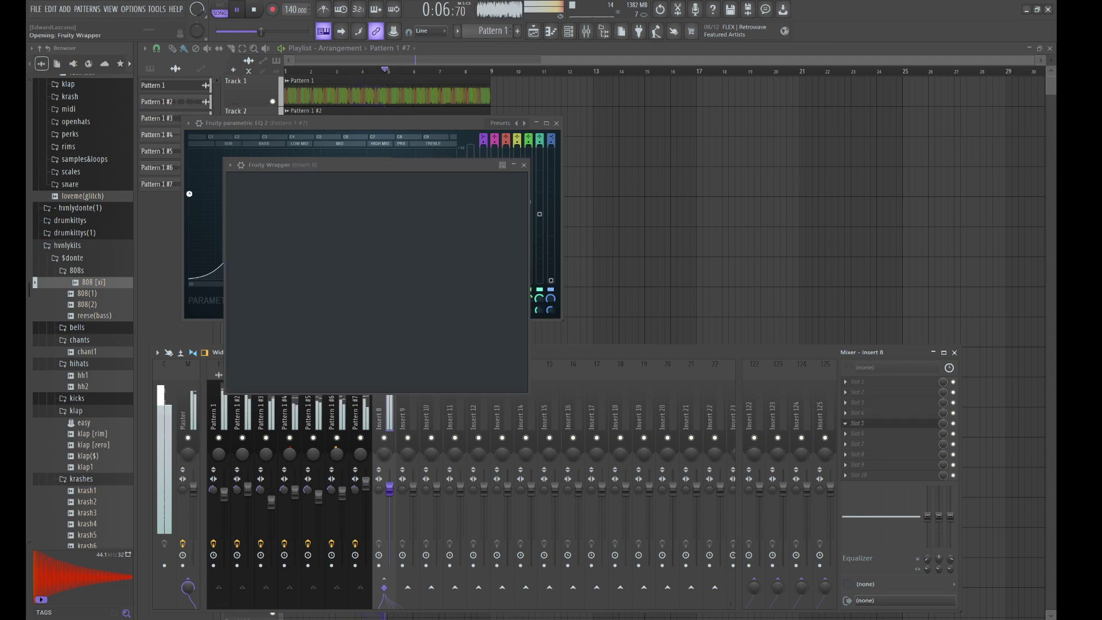
{"action": "left_click_drag", "start_coordinate": [266, 329], "coordinate": [268, 348]}
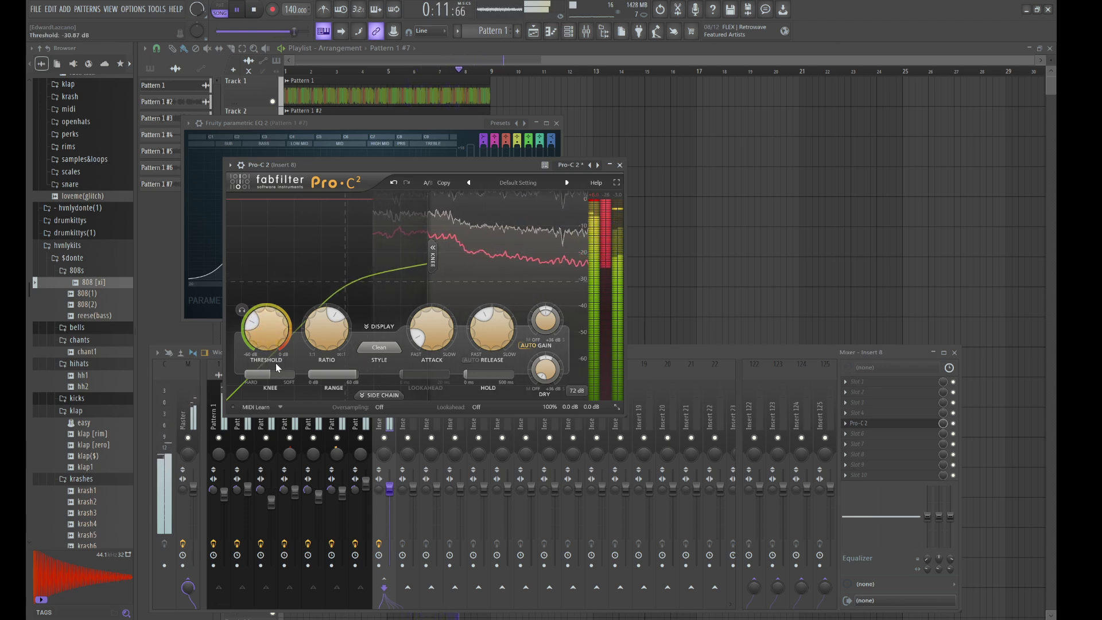
{"action": "left_click_drag", "start_coordinate": [326, 343], "coordinate": [332, 352]}
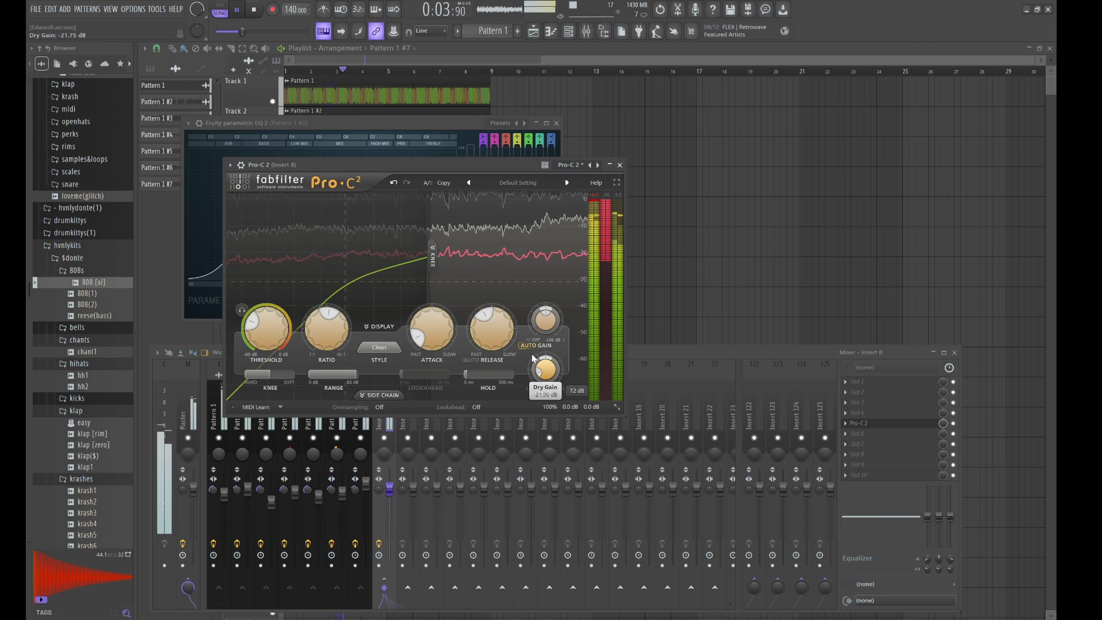
Set the Insert 8 Pro-C 2 wet gain to about +1.1 dB and threshold to about -20.7 dB, and close the plugin and mixer.
{"action": "left_click_drag", "start_coordinate": [533, 350], "coordinate": [532, 349]}
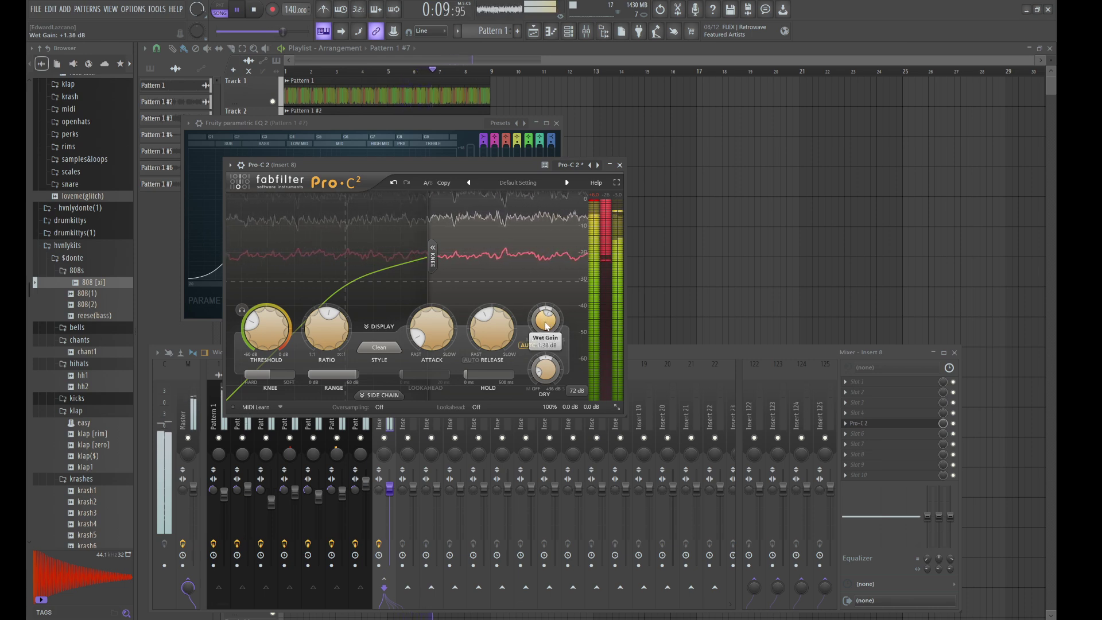
{"action": "left_click_drag", "start_coordinate": [549, 325], "coordinate": [548, 327]}
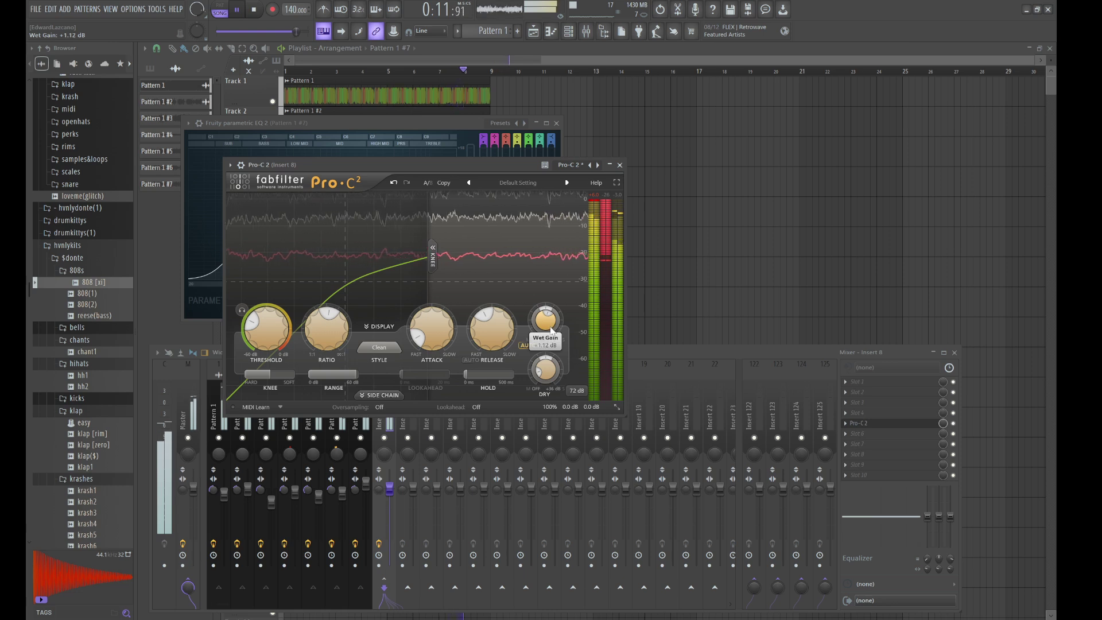
{"action": "left_click_drag", "start_coordinate": [283, 332], "coordinate": [237, 291]}
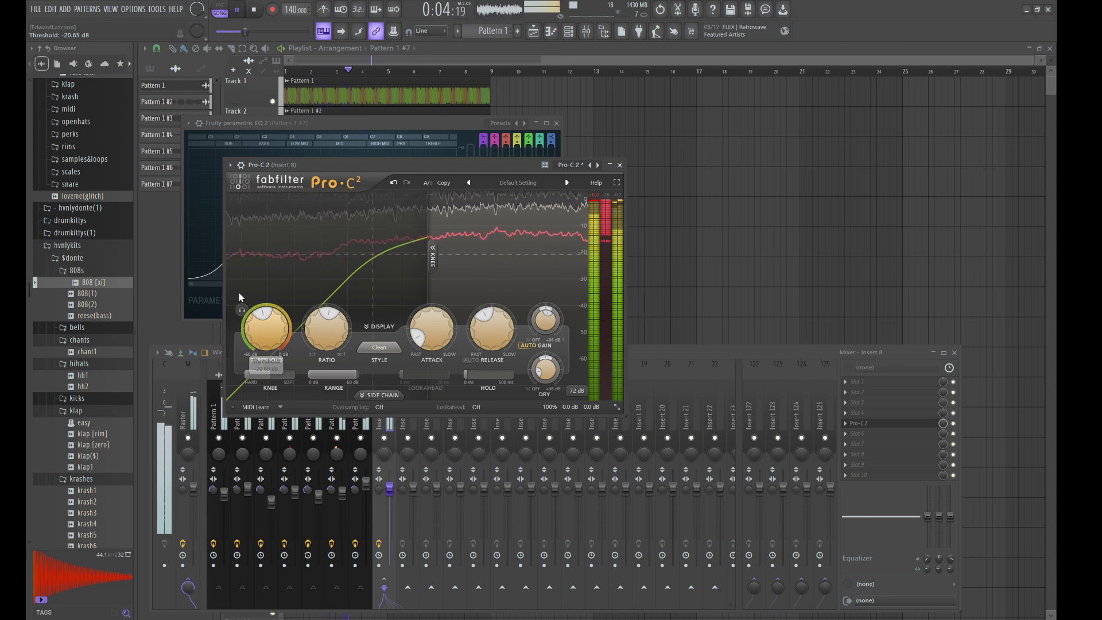
{"action": "left_click", "coordinate": [619, 165]}
{"action": "key", "text": "F12"}
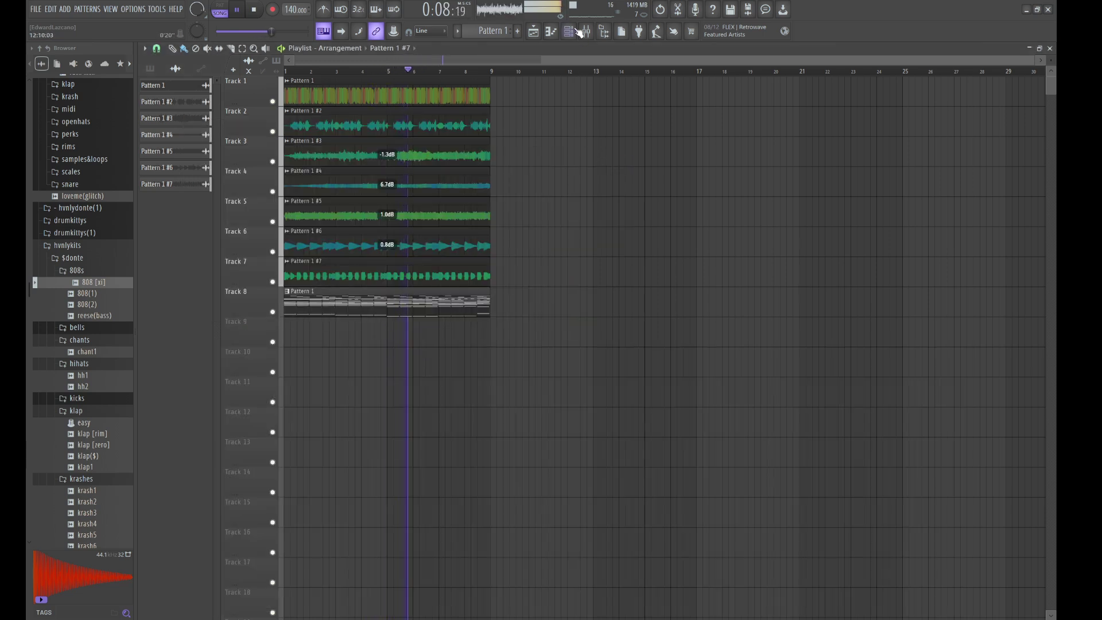
Load klap [zero] as a new channel and place claps on steps 9, 25, 41 and 57.
{"action": "key", "text": "F6"}
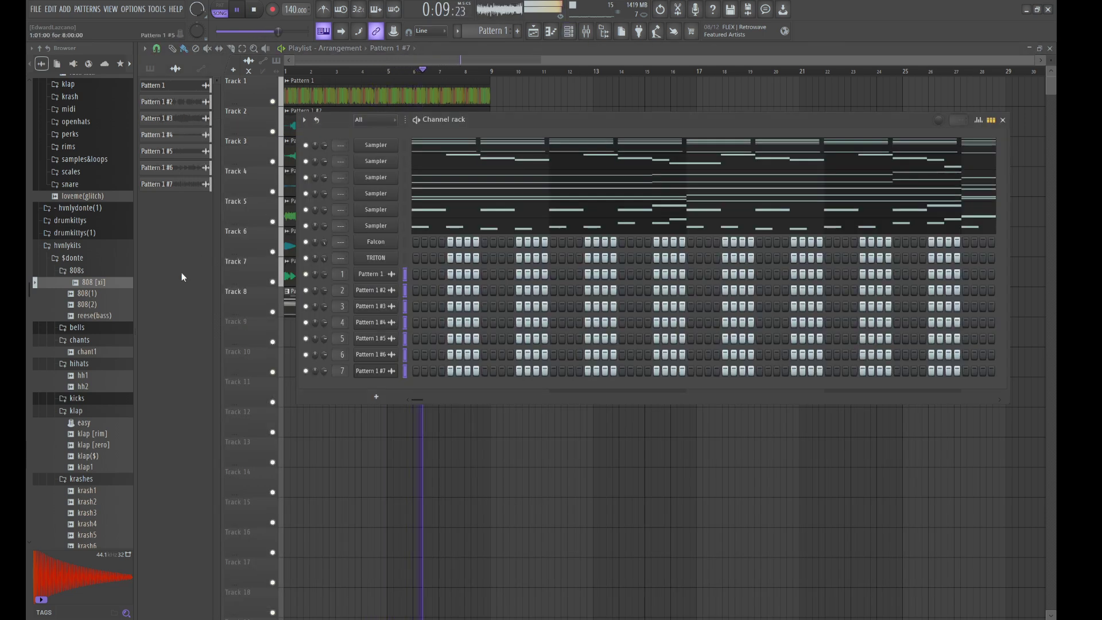
{"action": "left_click", "coordinate": [80, 449]}
{"action": "left_click", "coordinate": [114, 420]}
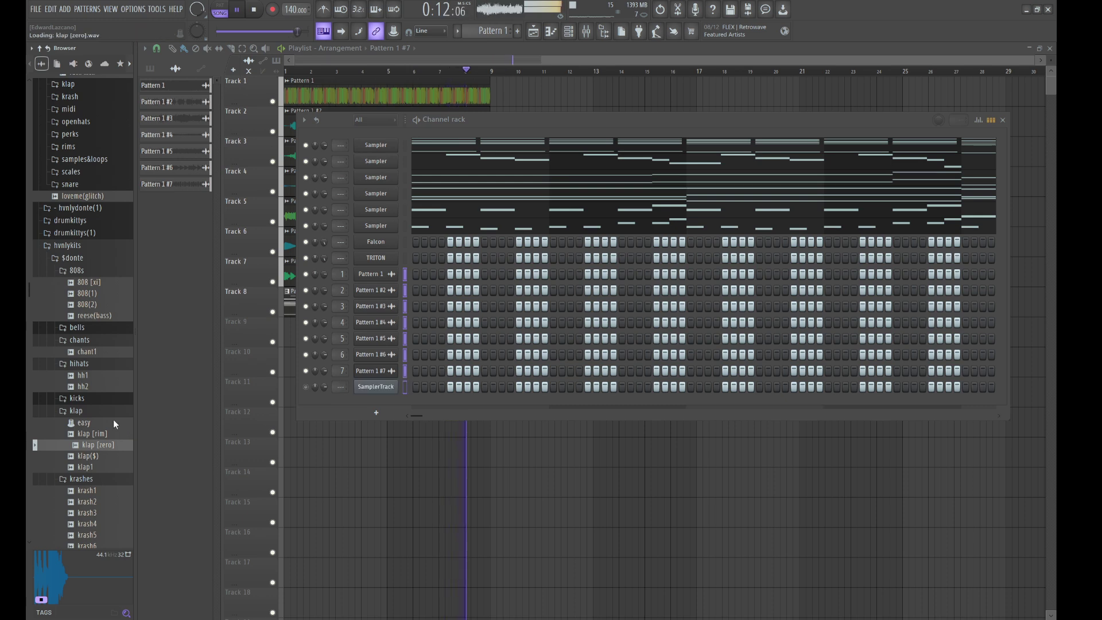
{"action": "left_click", "coordinate": [549, 127]}
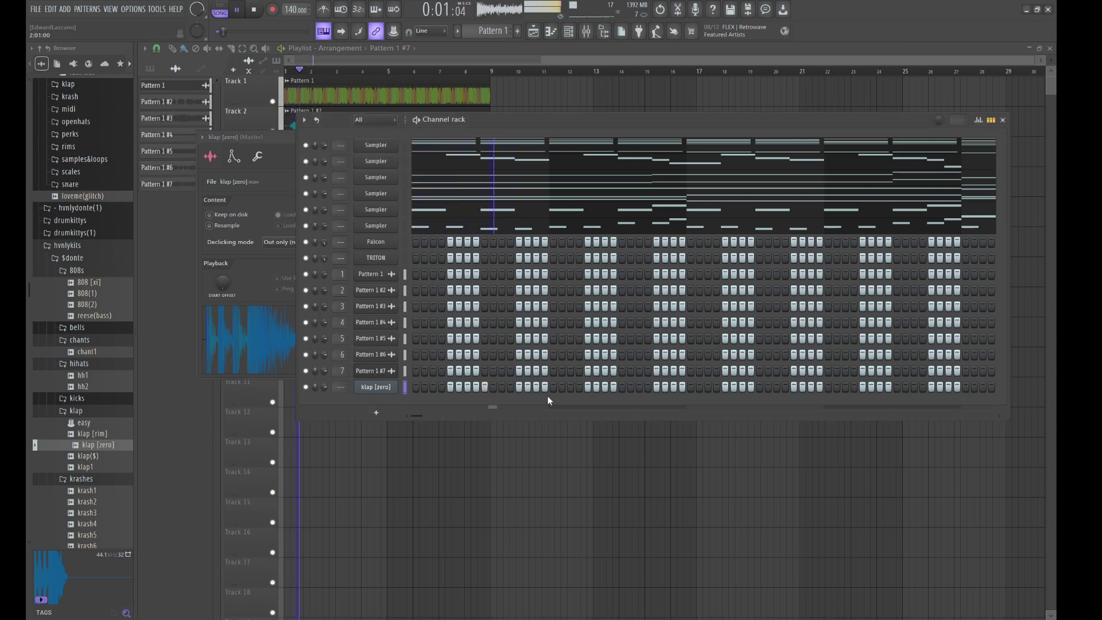
{"action": "left_click", "coordinate": [622, 387]}
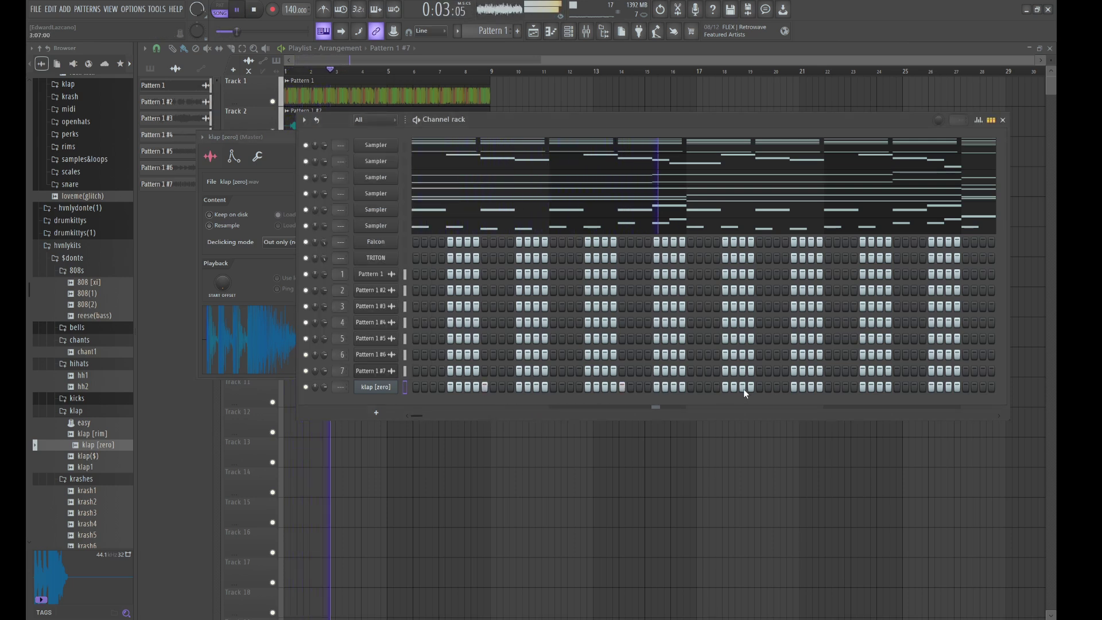
{"action": "left_click", "coordinate": [761, 387]}
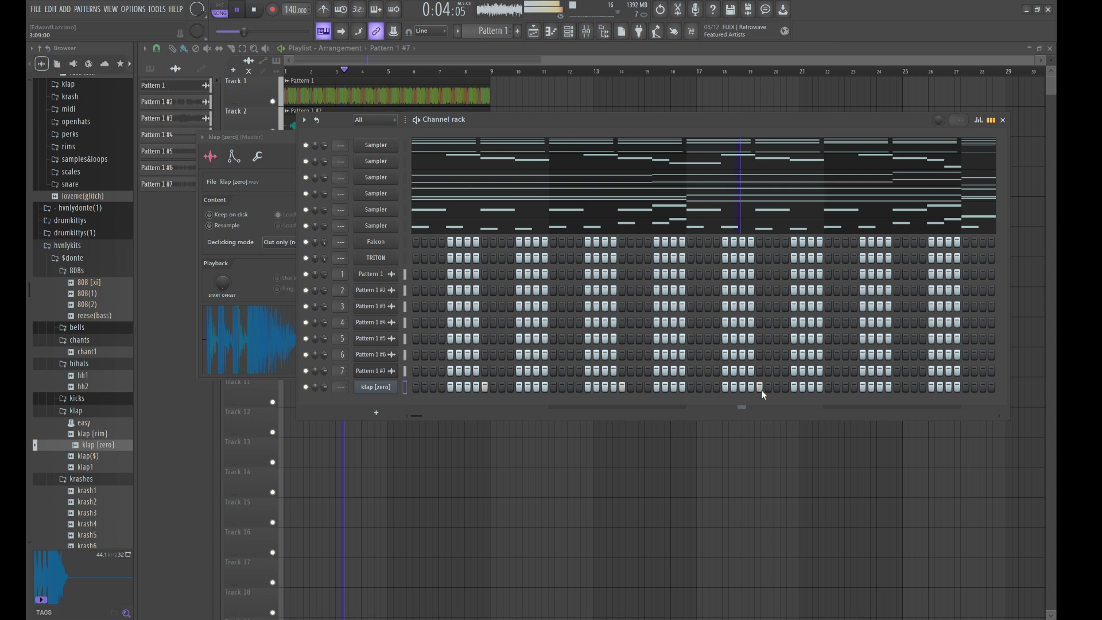
{"action": "left_click", "coordinate": [895, 387]}
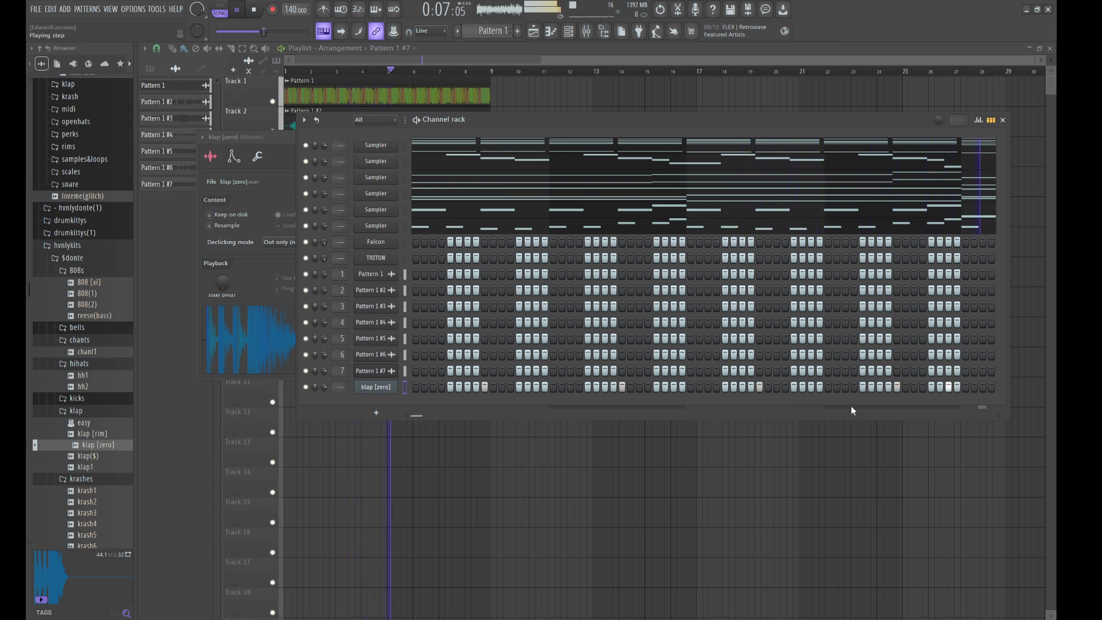
Duplicate the four-bar klap [zero] pattern into bars 5 to 8 in the piano roll.
{"action": "key", "text": "F7"}
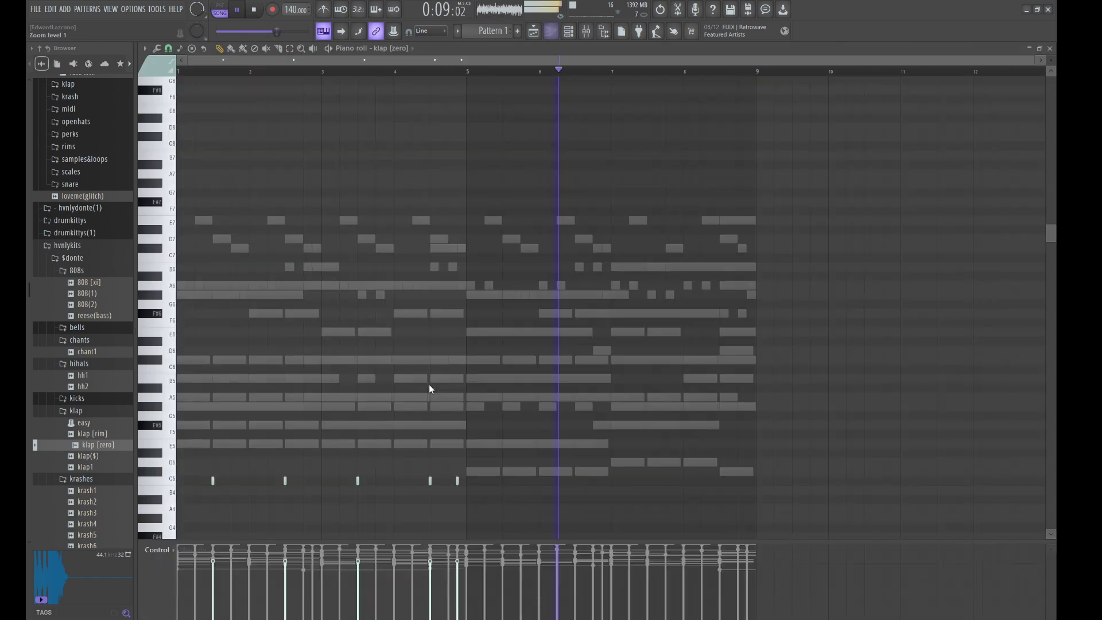
{"action": "key", "text": "shift+Right"}
{"action": "key", "text": "shift+Right"}
{"action": "key", "text": "shift+Right"}
{"action": "key", "text": "shift+Right"}
{"action": "key", "text": "shift+Right"}
{"action": "key", "text": "shift+Right"}
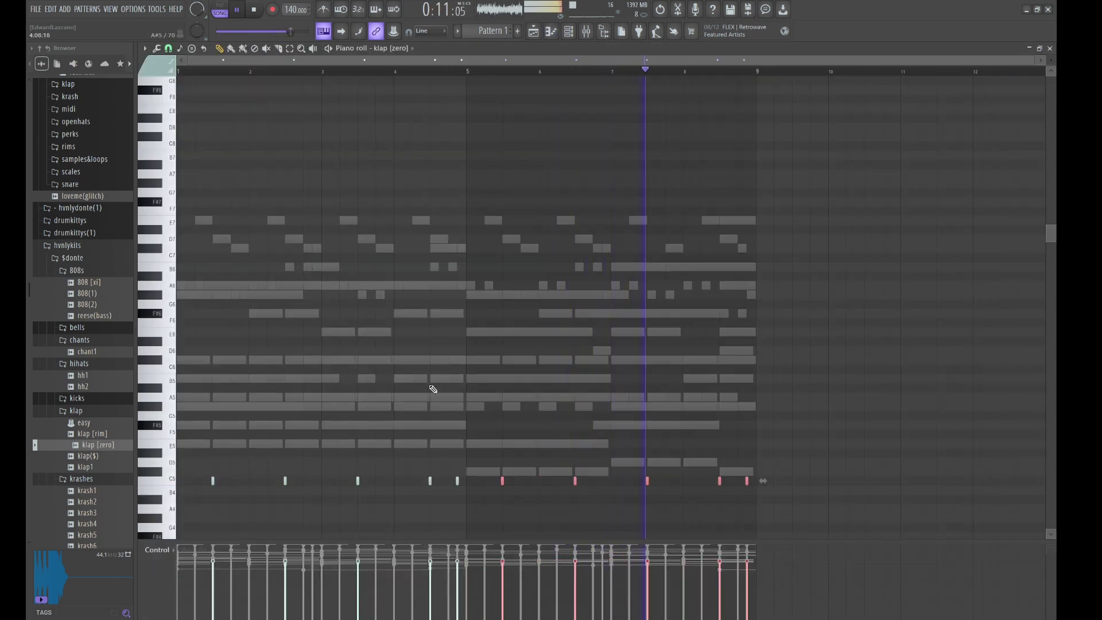
{"action": "key", "text": "ctrl+d"}
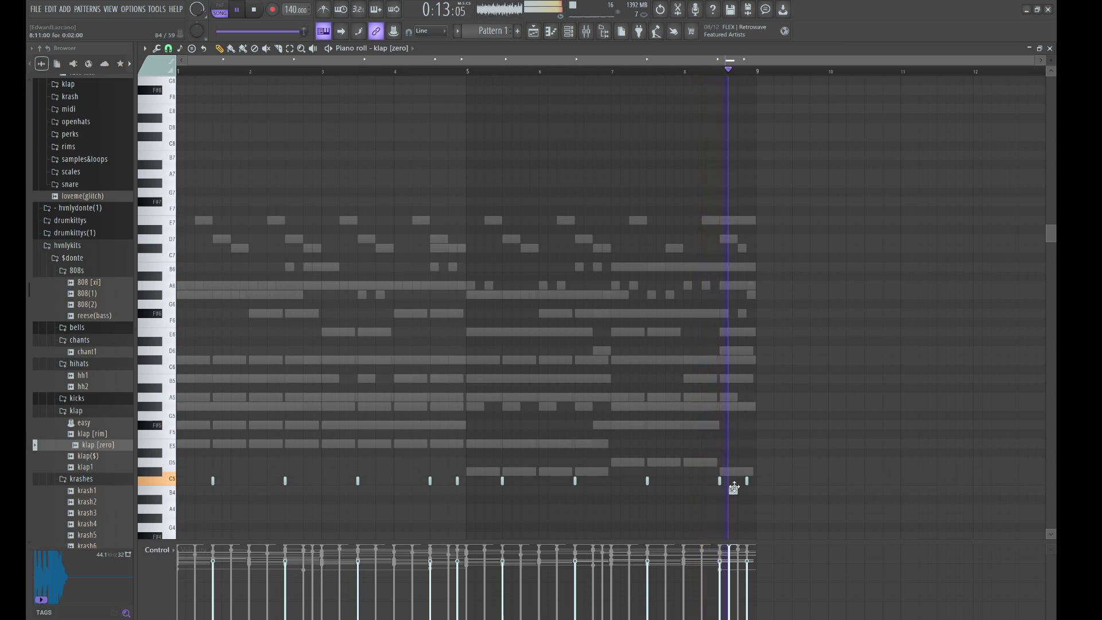
Add B4 clap notes near the end of bar 8, ending in a rapid roll with velocities ramping upward.
{"action": "left_click", "coordinate": [734, 490]}
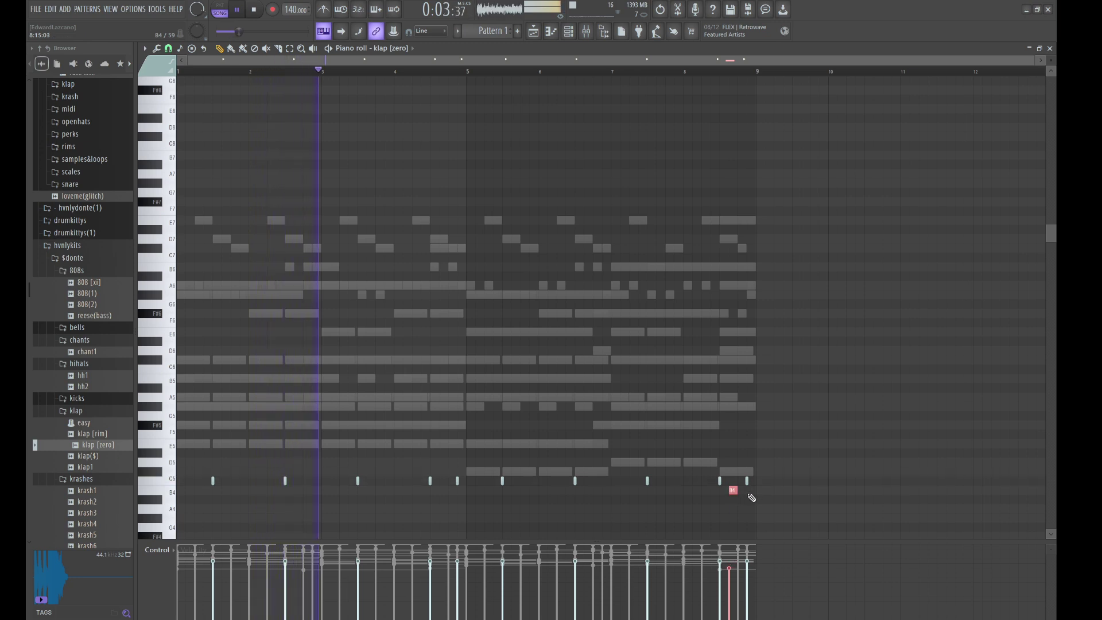
{"action": "left_click", "coordinate": [745, 491]}
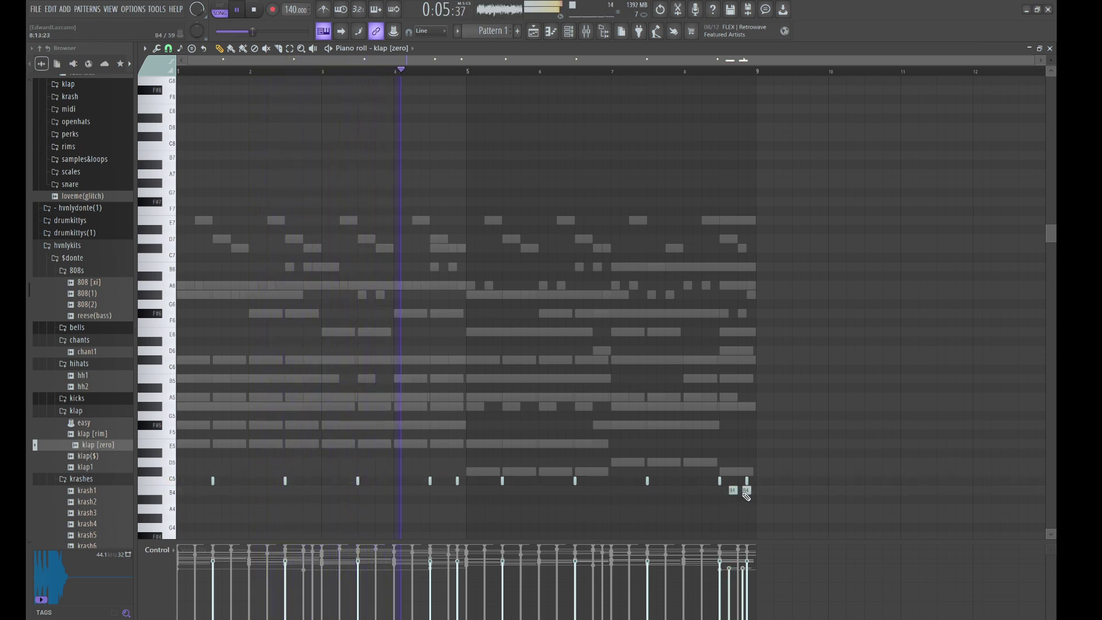
{"action": "left_click_drag", "start_coordinate": [747, 491], "coordinate": [743, 492]}
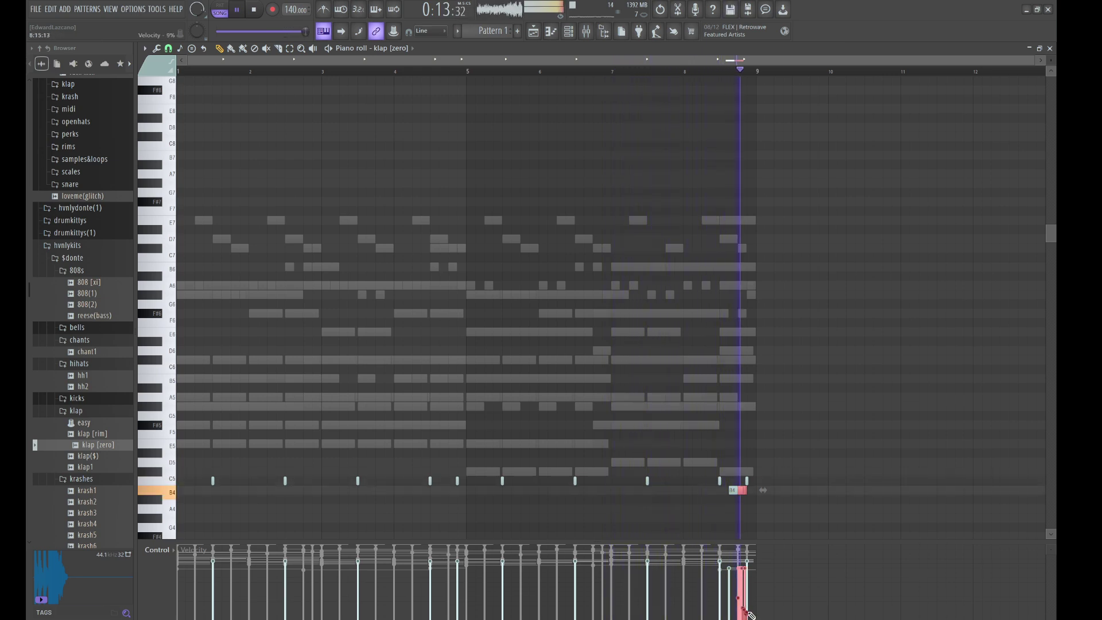
{"action": "left_click_drag", "start_coordinate": [743, 607], "coordinate": [751, 617]}
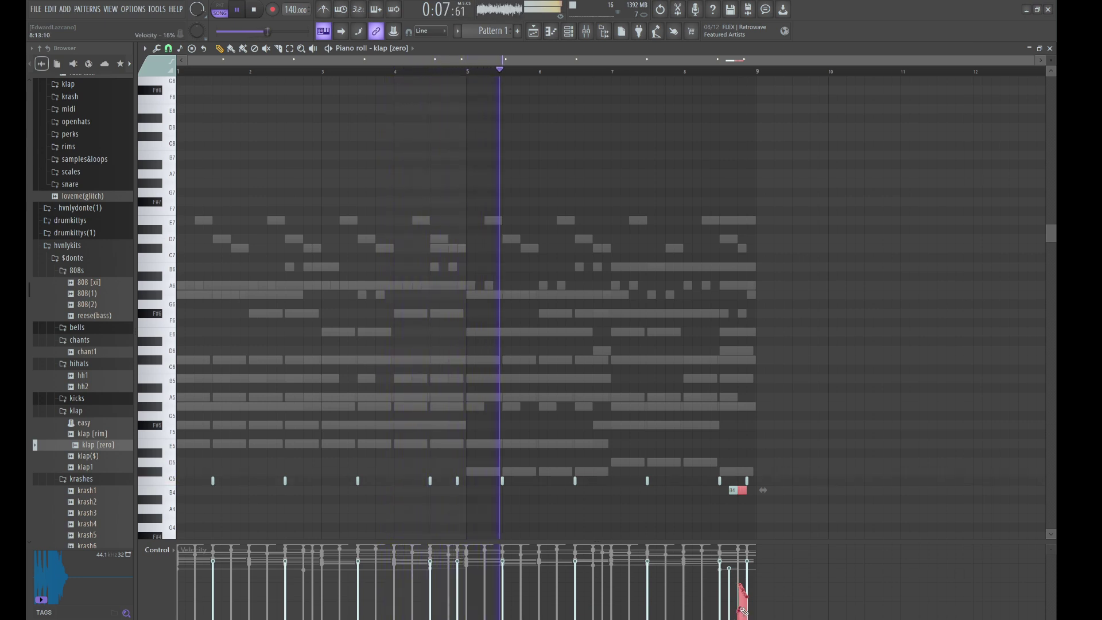
{"action": "left_click_drag", "start_coordinate": [735, 618], "coordinate": [750, 590]}
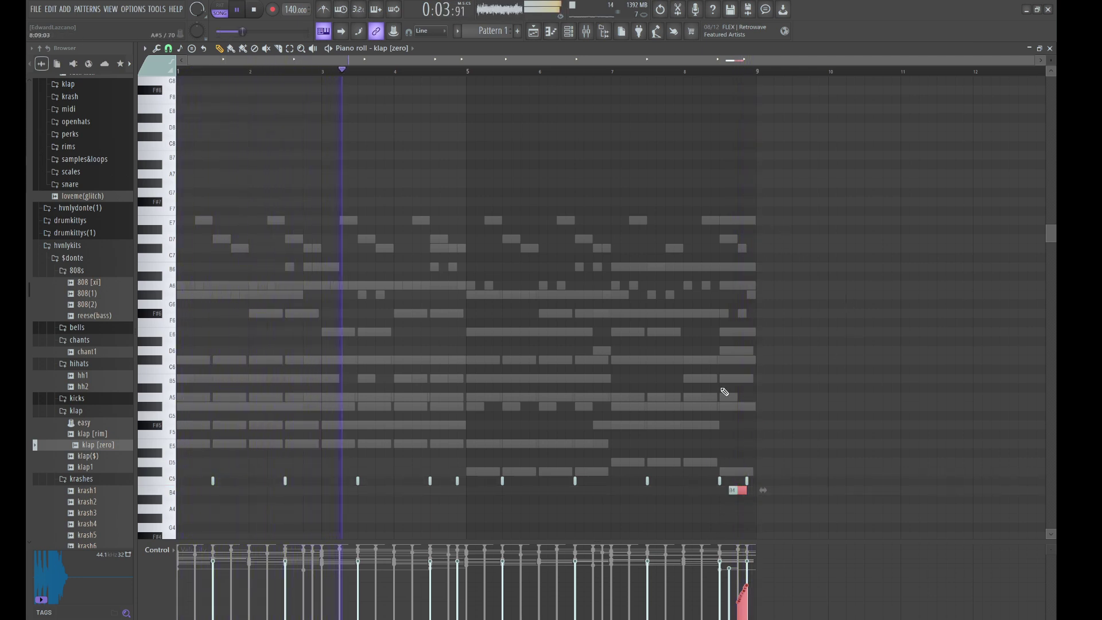
{"action": "key", "text": "ctrl+d"}
Load snare [krunch] as a new channel and copy the klap [zero] pattern into it.
{"action": "left_click", "coordinate": [568, 32]}
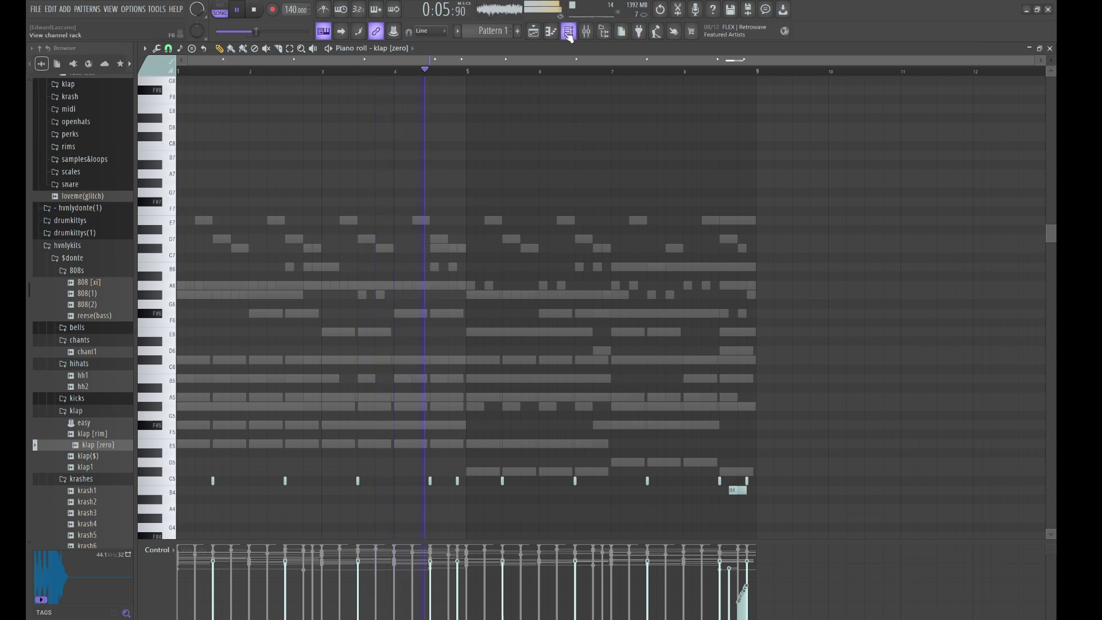
{"action": "left_click", "coordinate": [568, 32]}
{"action": "scroll", "coordinate": [84, 344], "scroll_direction": "down", "scroll_amount": 6}
{"action": "left_click", "coordinate": [89, 453]}
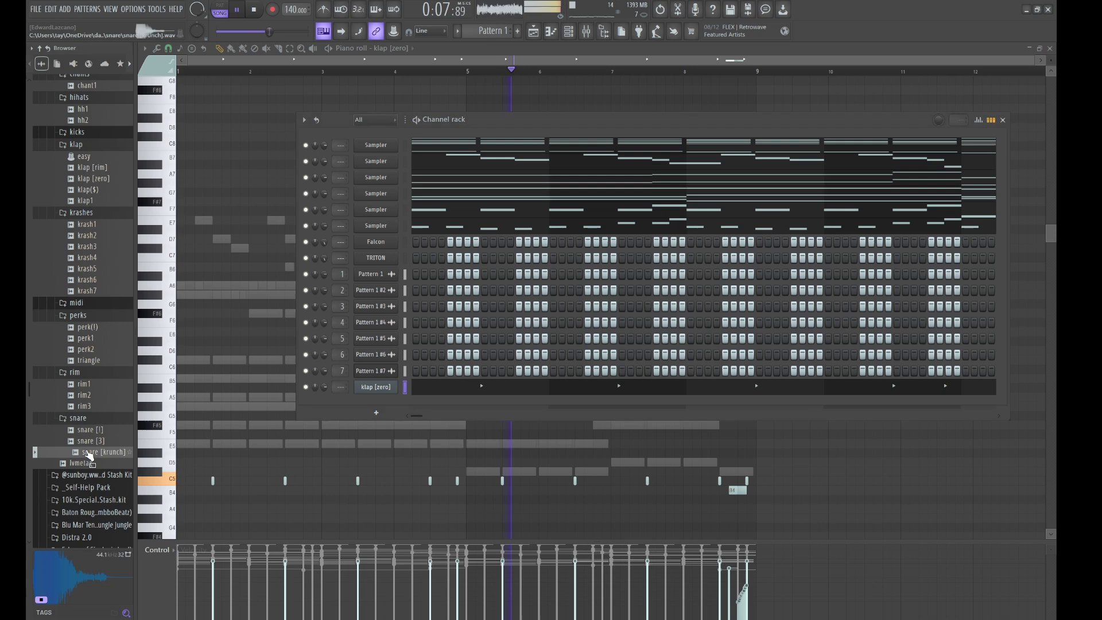
{"action": "left_click_drag", "start_coordinate": [89, 454], "coordinate": [400, 402]}
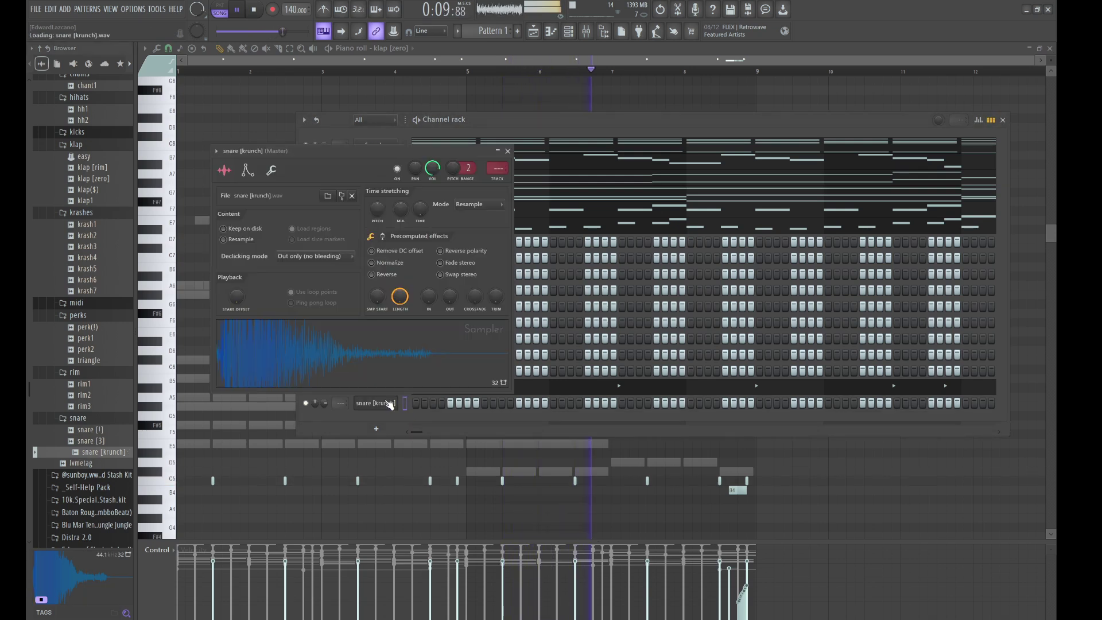
{"action": "left_click", "coordinate": [494, 132]}
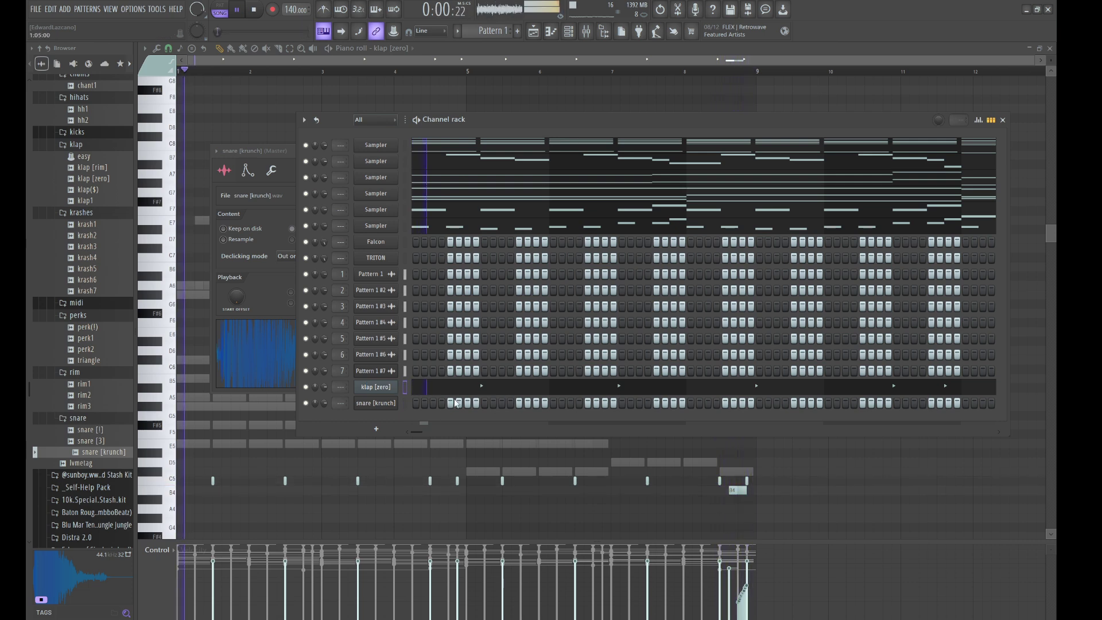
{"action": "key", "text": "ctrl+v"}
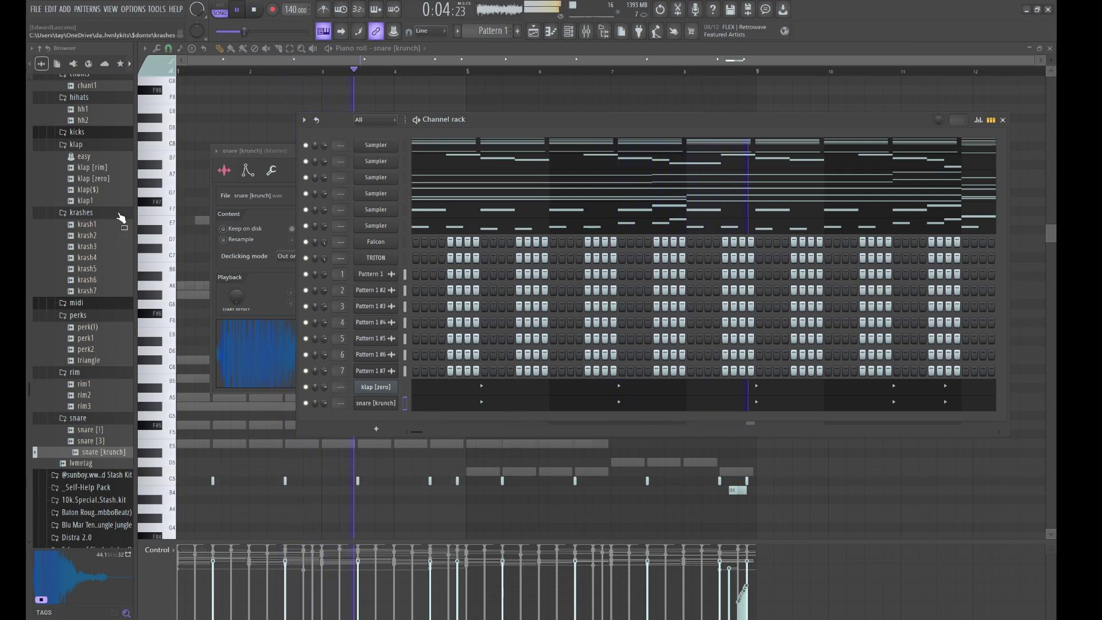
Load the hh2 hi-hat sample as a new channel below snare [krunch].
{"action": "left_click", "coordinate": [84, 121]}
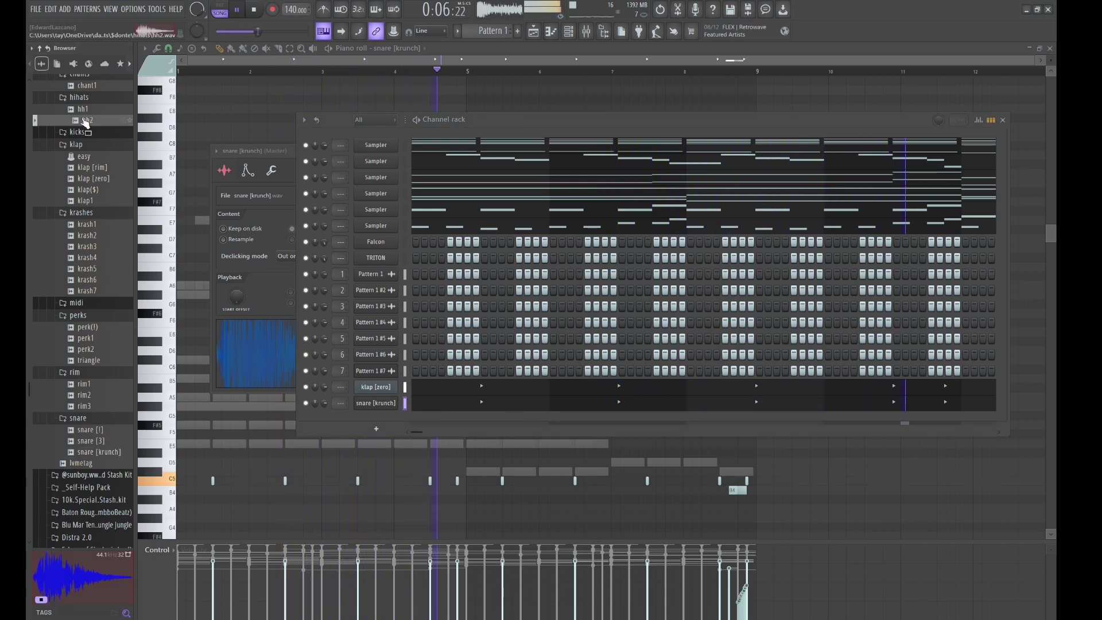
{"action": "left_click_drag", "start_coordinate": [132, 132], "coordinate": [269, 176]}
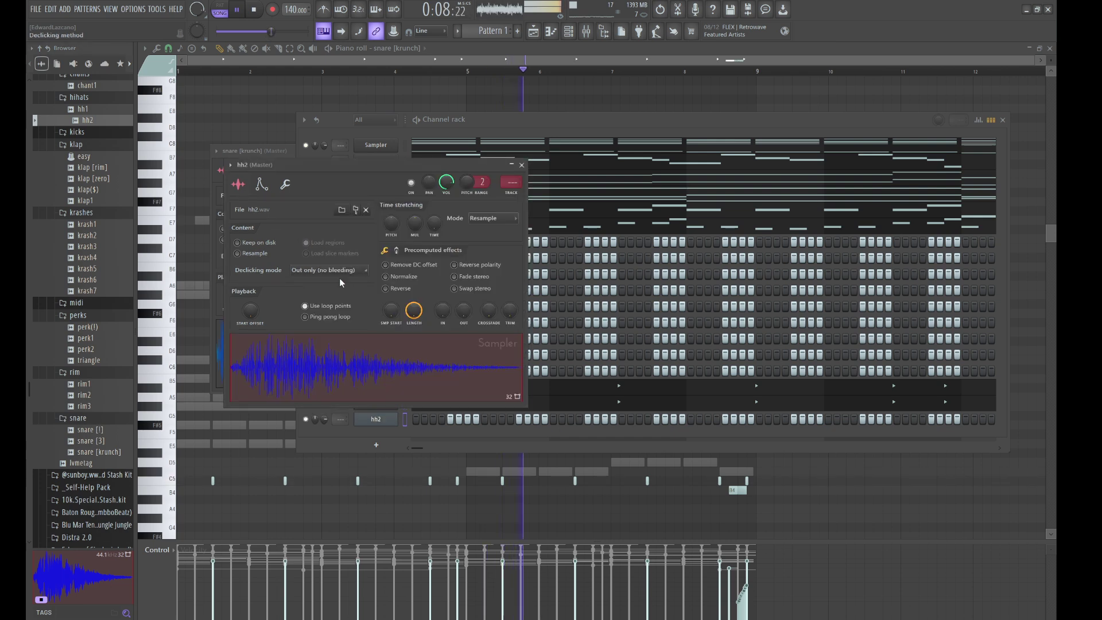
{"action": "left_click", "coordinate": [537, 122]}
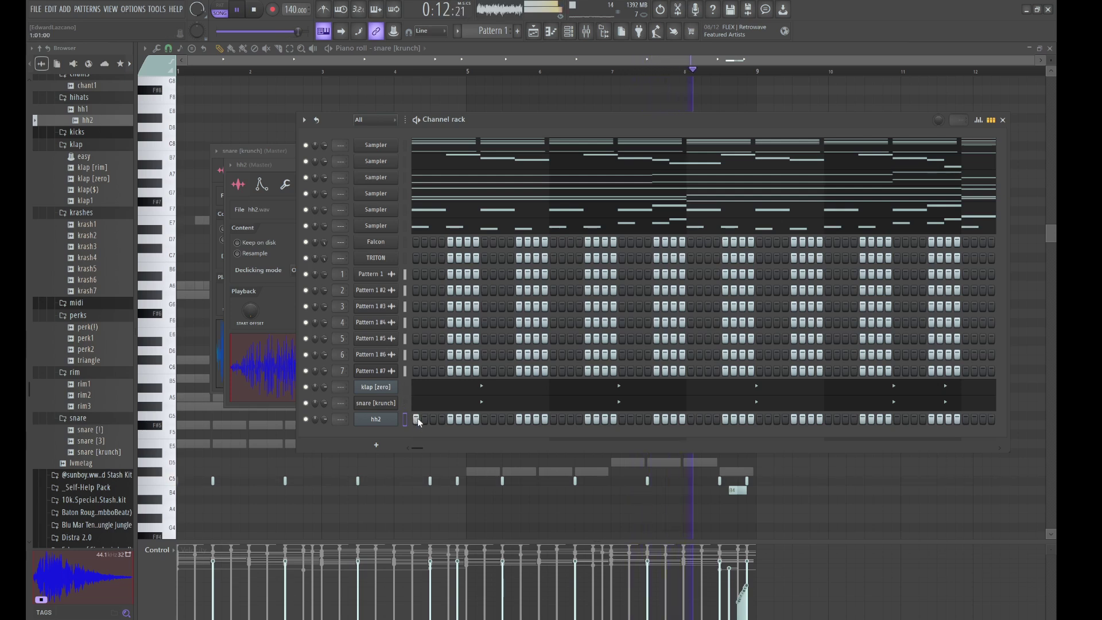
Program hh2 hi-hat hits across bars 1 and 2 of the step sequencer, mixing spaced hits with short consecutive runs.
{"action": "left_click", "coordinate": [433, 420]}
{"action": "left_click", "coordinate": [450, 419]}
{"action": "left_click", "coordinate": [459, 420]}
{"action": "left_click", "coordinate": [468, 419]}
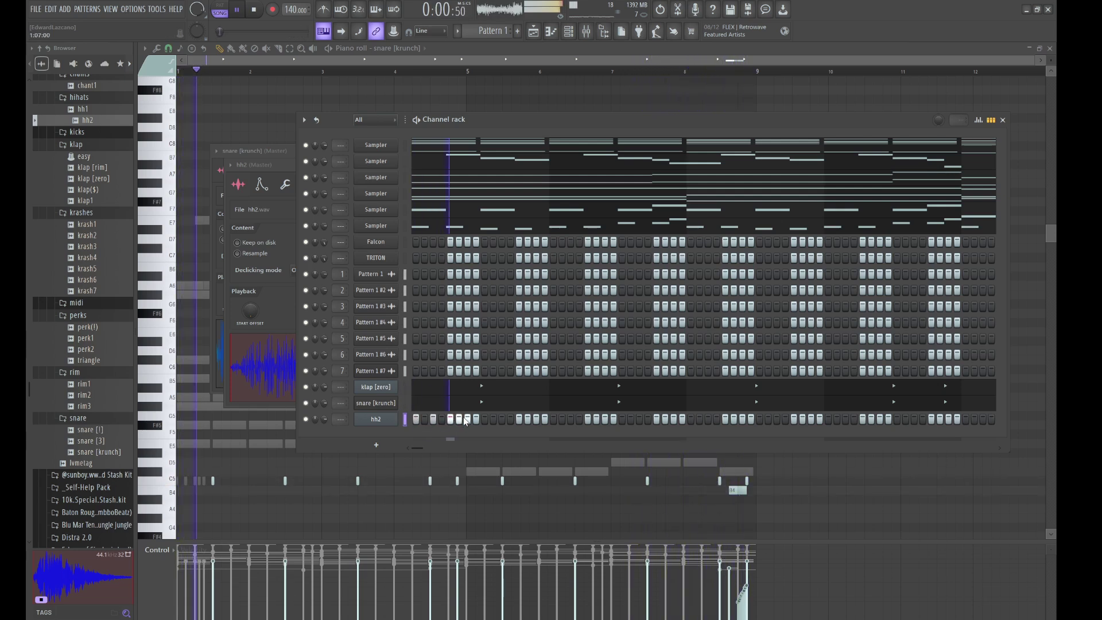
{"action": "left_click", "coordinate": [503, 418]}
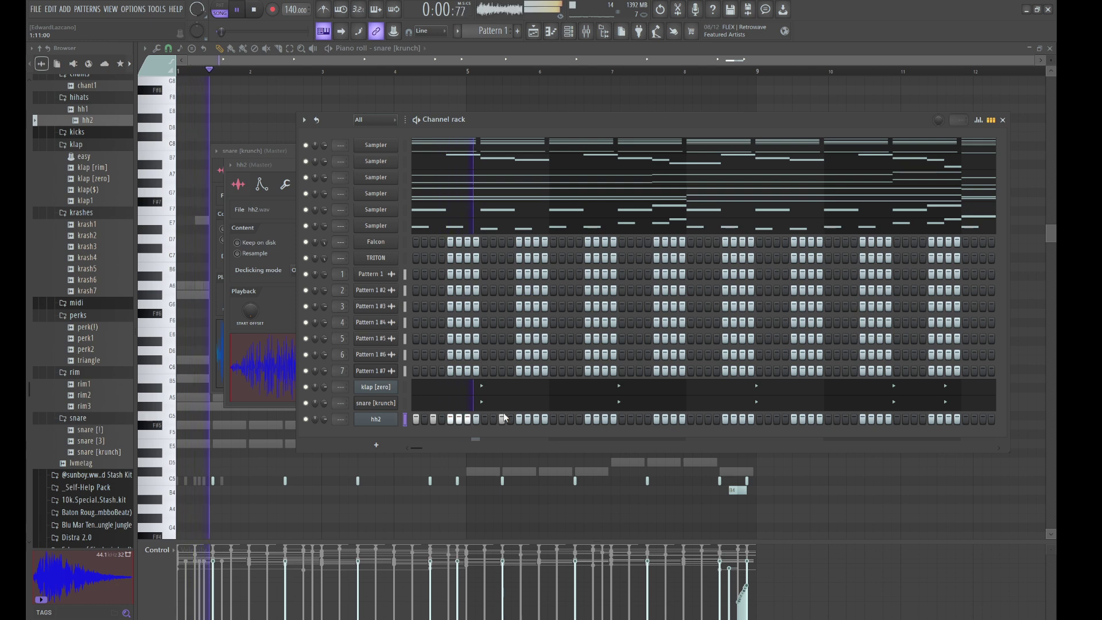
{"action": "left_click", "coordinate": [533, 419]}
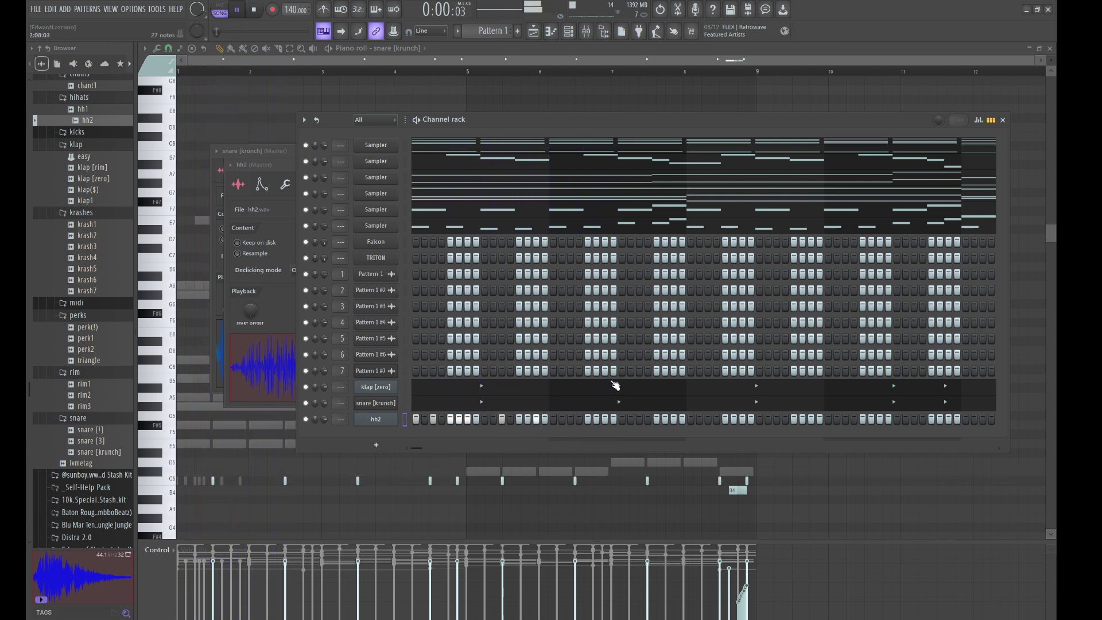
{"action": "left_click", "coordinate": [570, 419]}
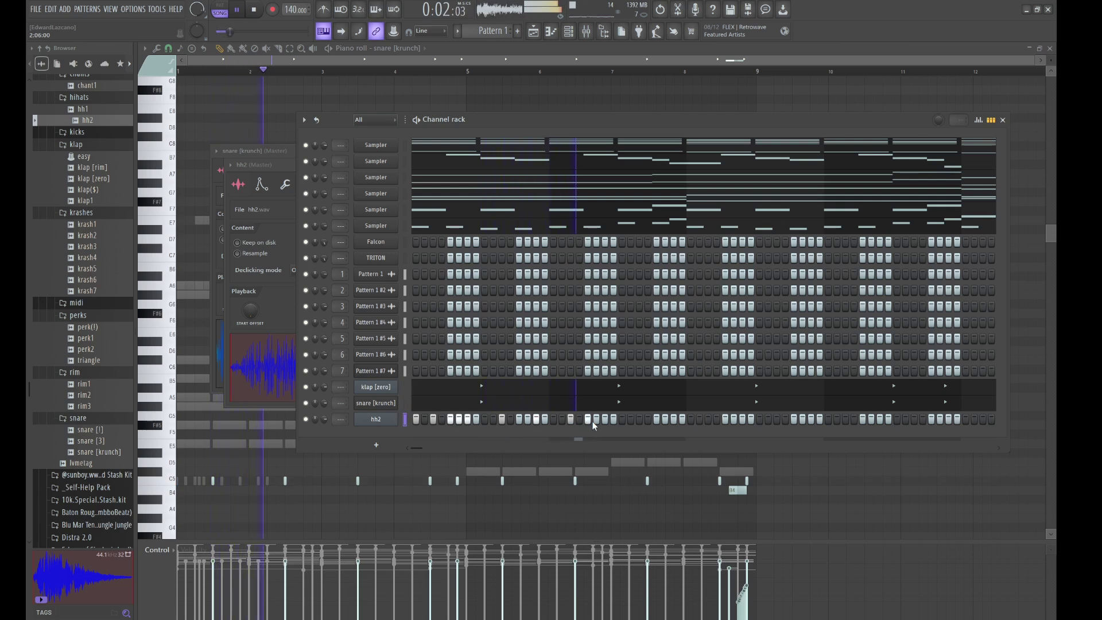
{"action": "left_click", "coordinate": [641, 419]}
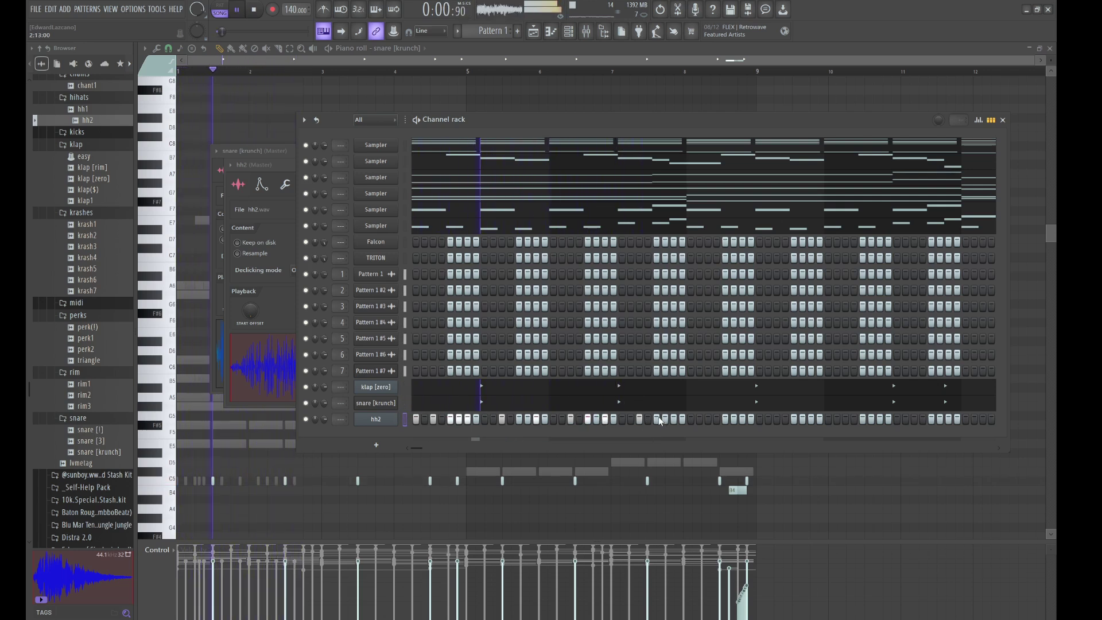
Program the hh2 hi-hat hits in bars 3 and 4, with denser consecutive hits through bar 3.
{"action": "left_click", "coordinate": [690, 422]}
{"action": "left_click", "coordinate": [699, 421]}
{"action": "left_click", "coordinate": [706, 422]}
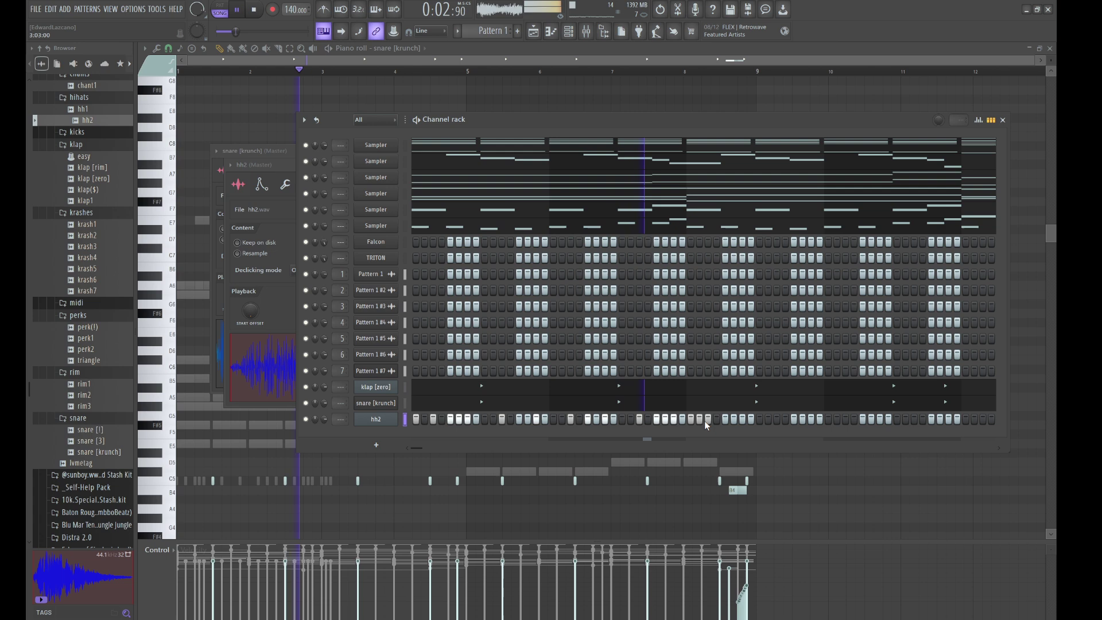
{"action": "left_click", "coordinate": [733, 421]}
{"action": "left_click", "coordinate": [742, 420]}
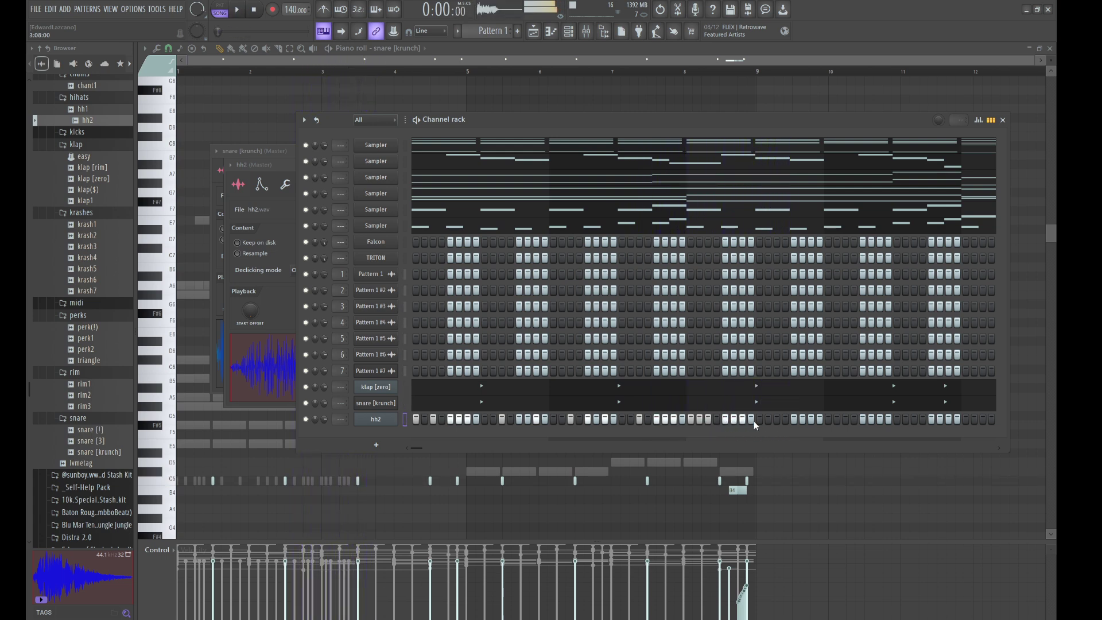
{"action": "left_click_drag", "start_coordinate": [753, 421], "coordinate": [773, 419]}
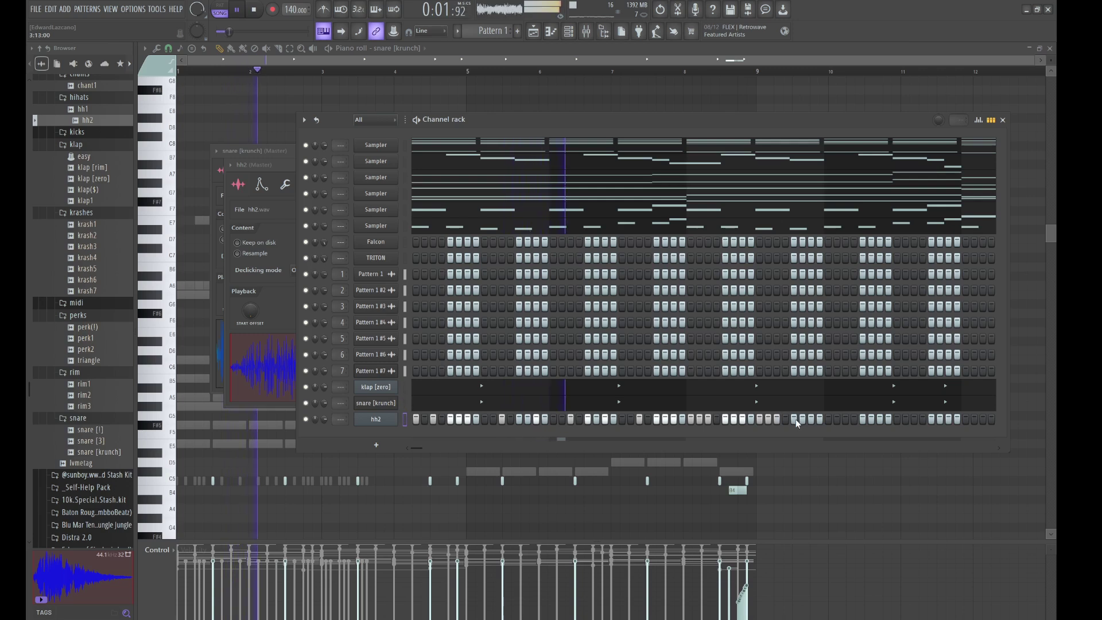
{"action": "left_click", "coordinate": [845, 419]}
{"action": "left_click", "coordinate": [864, 419]}
{"action": "left_click", "coordinate": [880, 420]}
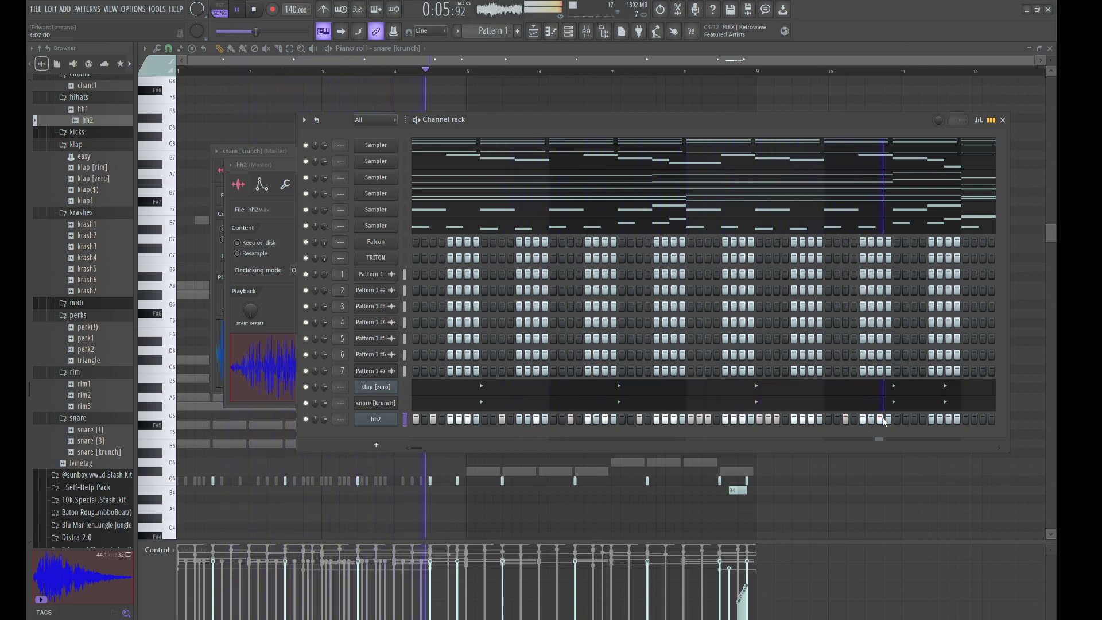
{"action": "left_click", "coordinate": [914, 419]}
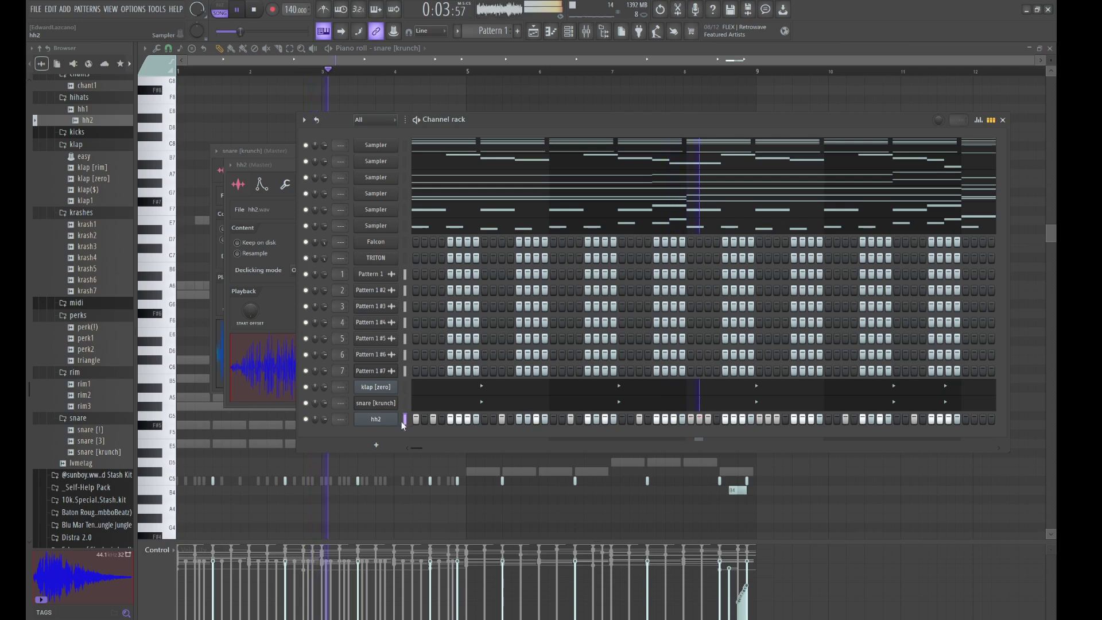
Duplicate the four-bar hh2 pattern into bars 5 to 8 and slightly randomize the note velocities.
{"action": "key", "text": "F7"}
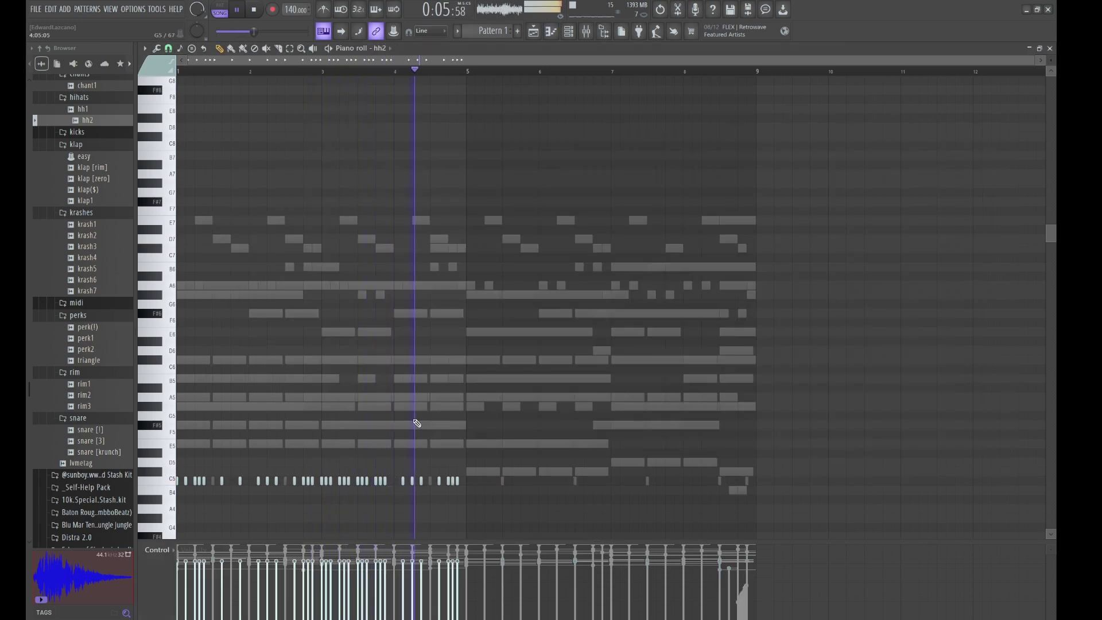
{"action": "key", "text": "ctrl+b"}
{"action": "key", "text": "ctrl+d"}
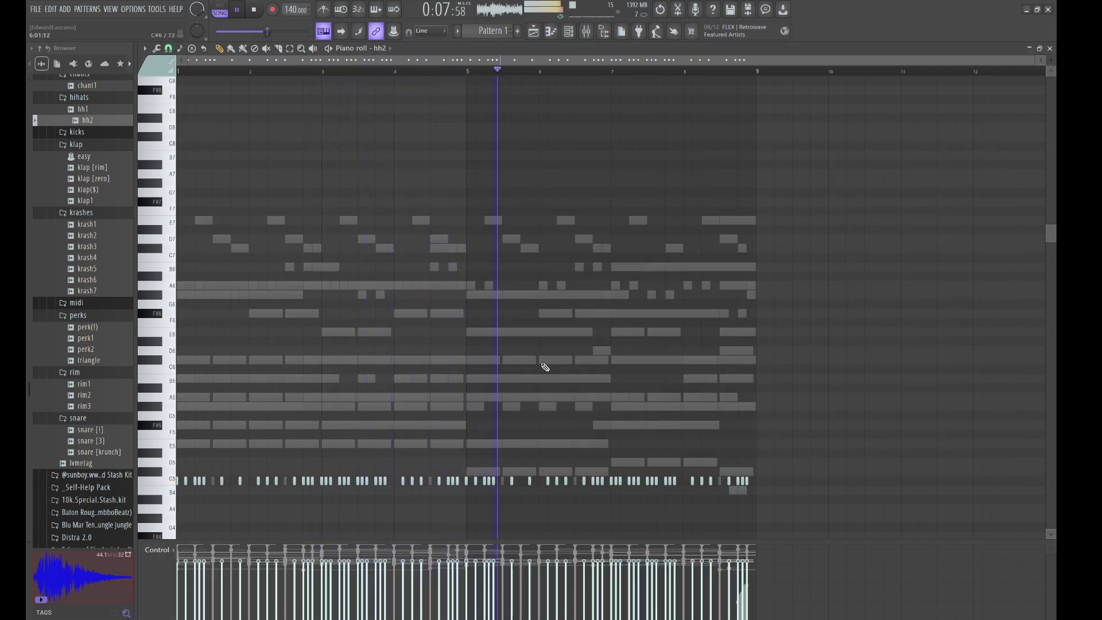
{"action": "key", "text": "alt+r"}
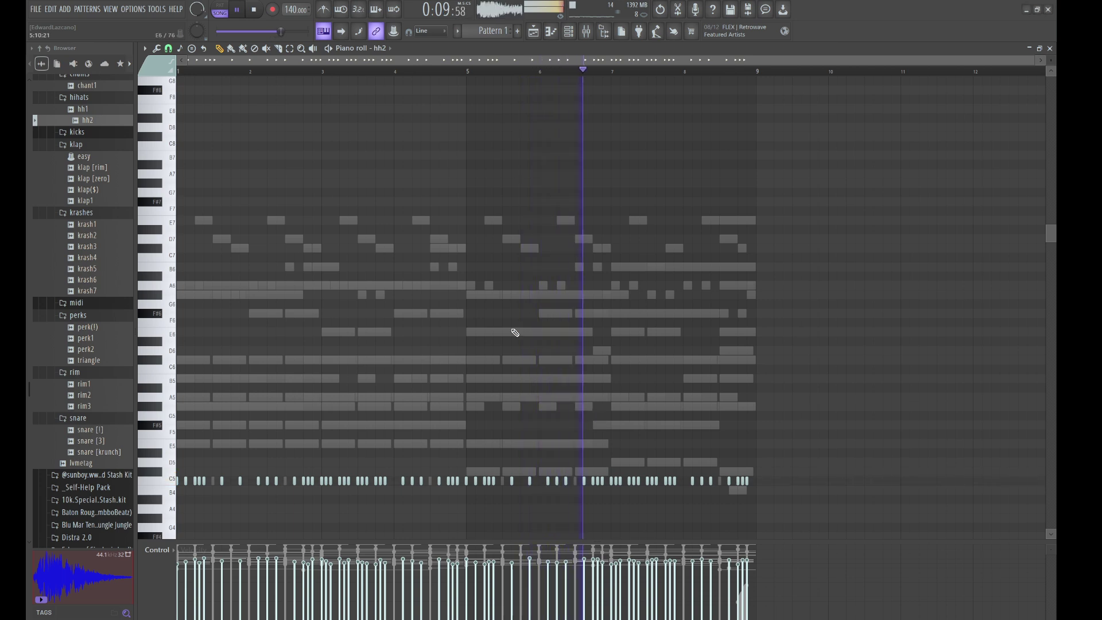
Load the perk2 sample as a new channel below hh2 and program its percussion hits in bars 1 and 2.
{"action": "left_click", "coordinate": [576, 36]}
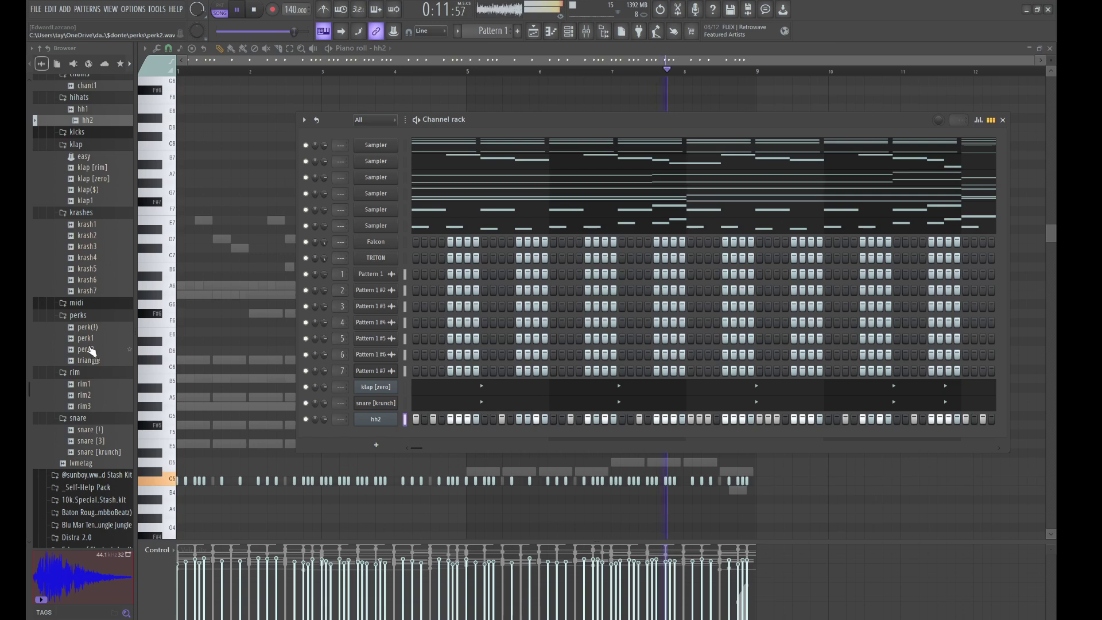
{"action": "left_click_drag", "start_coordinate": [86, 349], "coordinate": [401, 436]}
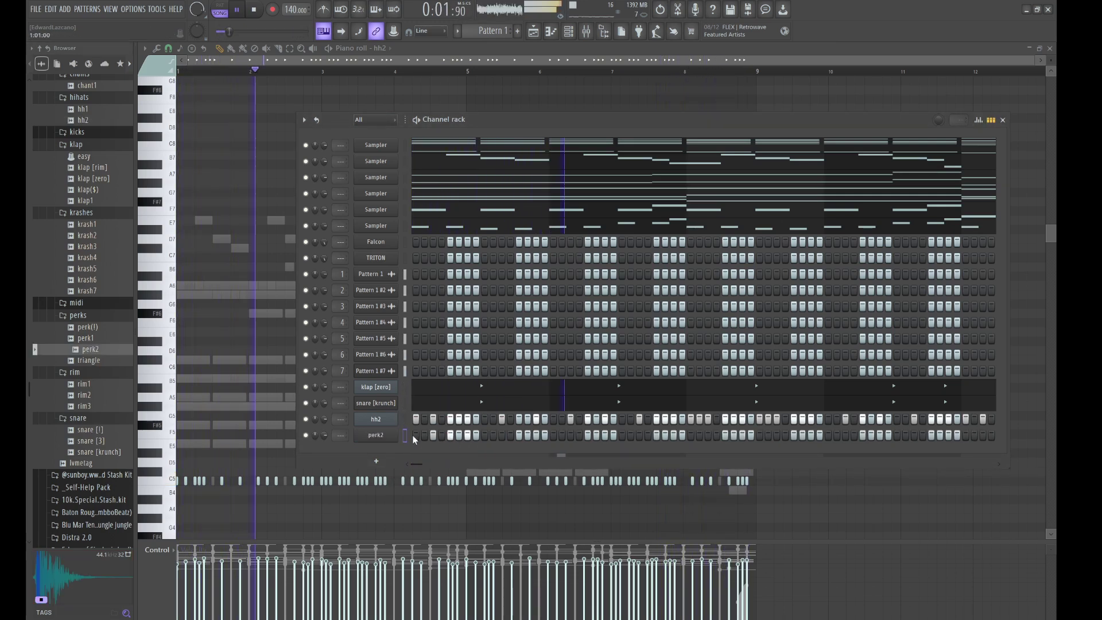
{"action": "left_click", "coordinate": [376, 435]}
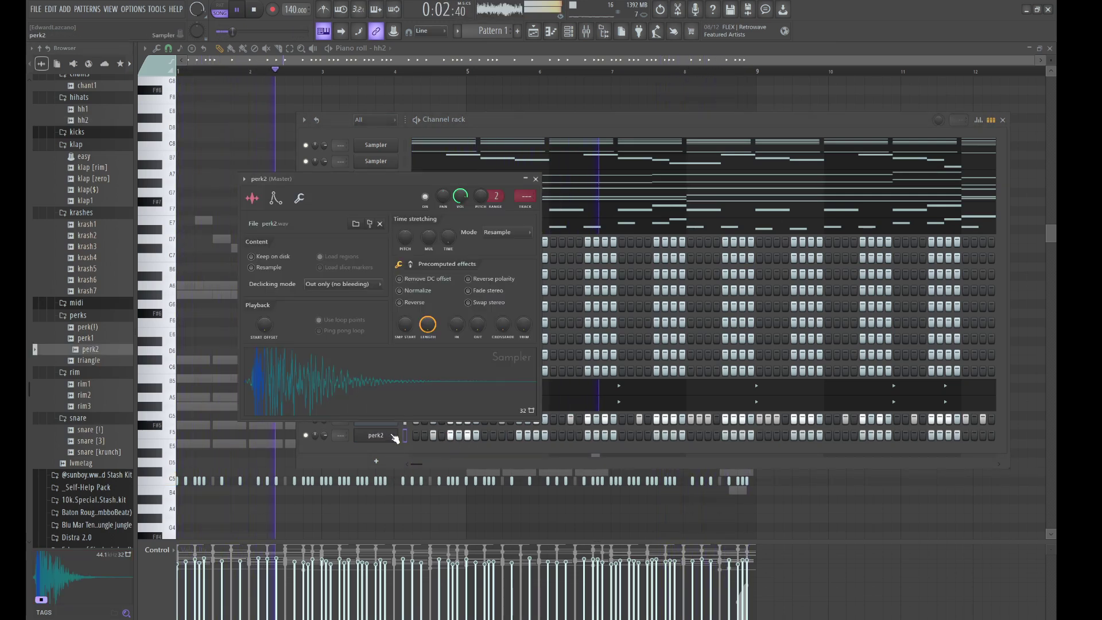
{"action": "left_click", "coordinate": [503, 129]}
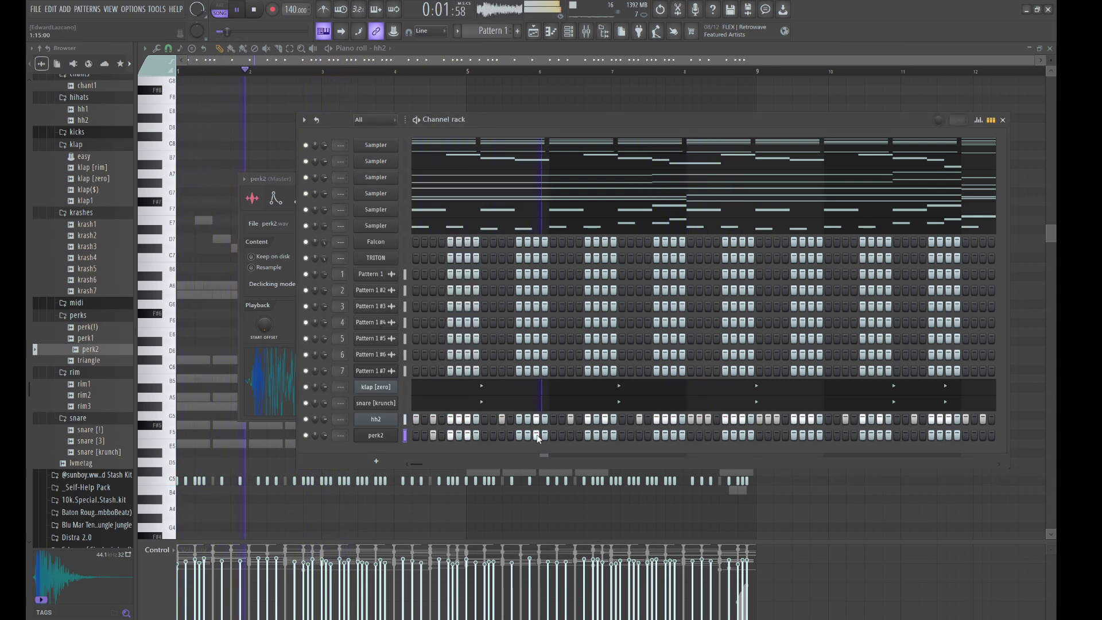
{"action": "left_click", "coordinate": [503, 435]}
{"action": "left_click", "coordinate": [520, 436]}
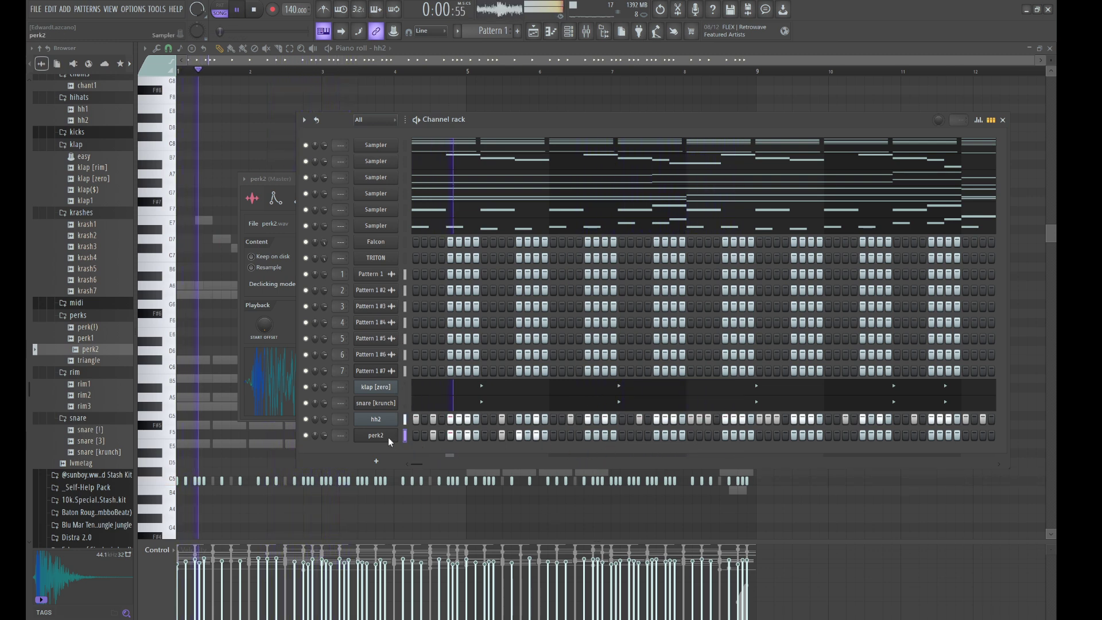
Copy the perk2 pattern into bars 5 and 6 and randomize its notes with slight panning and velocity variation.
{"action": "key", "text": "F7"}
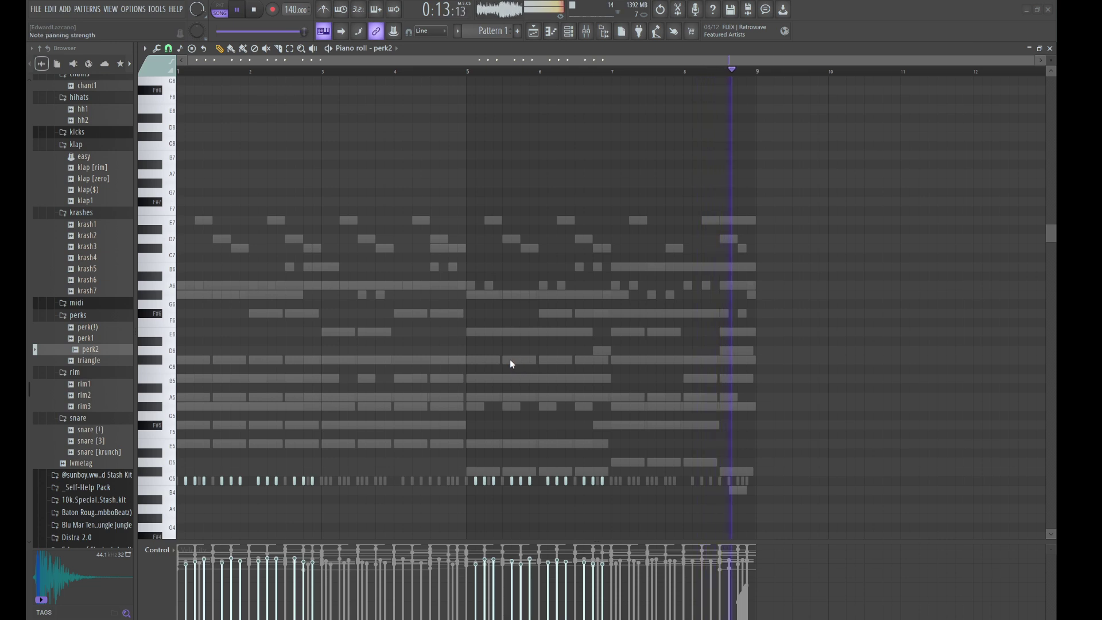
{"action": "left_click_drag", "start_coordinate": [510, 359], "coordinate": [510, 368]}
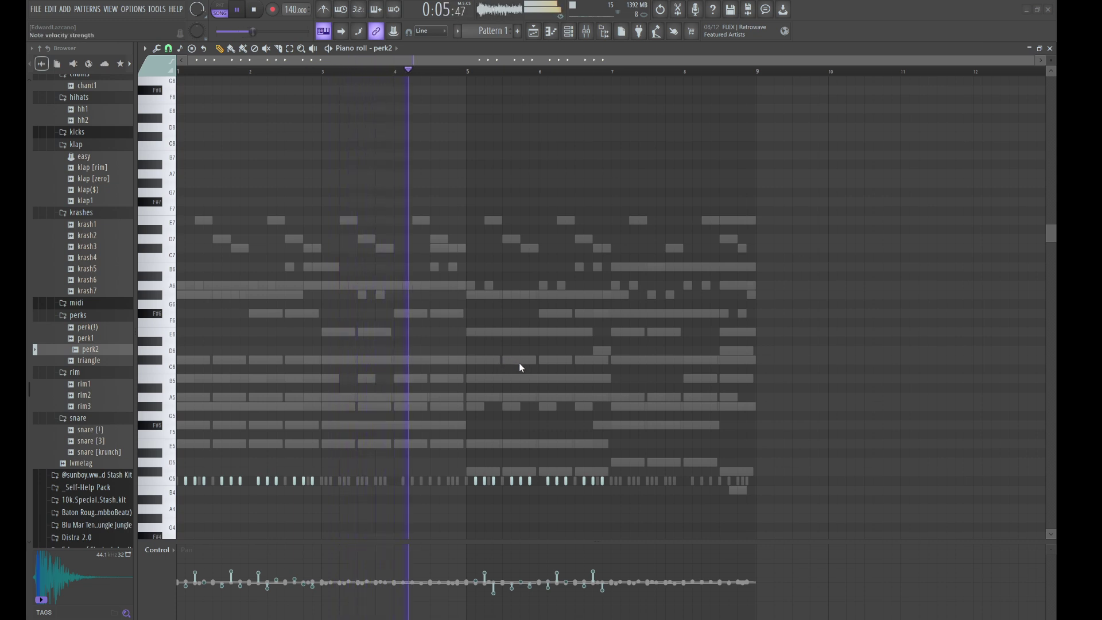
{"action": "mouse_move", "coordinate": [504, 370]}
{"action": "left_mouse_down"}
{"action": "mouse_move", "coordinate": [504, 408]}
{"action": "mouse_move", "coordinate": [502, 370]}
{"action": "left_mouse_up"}
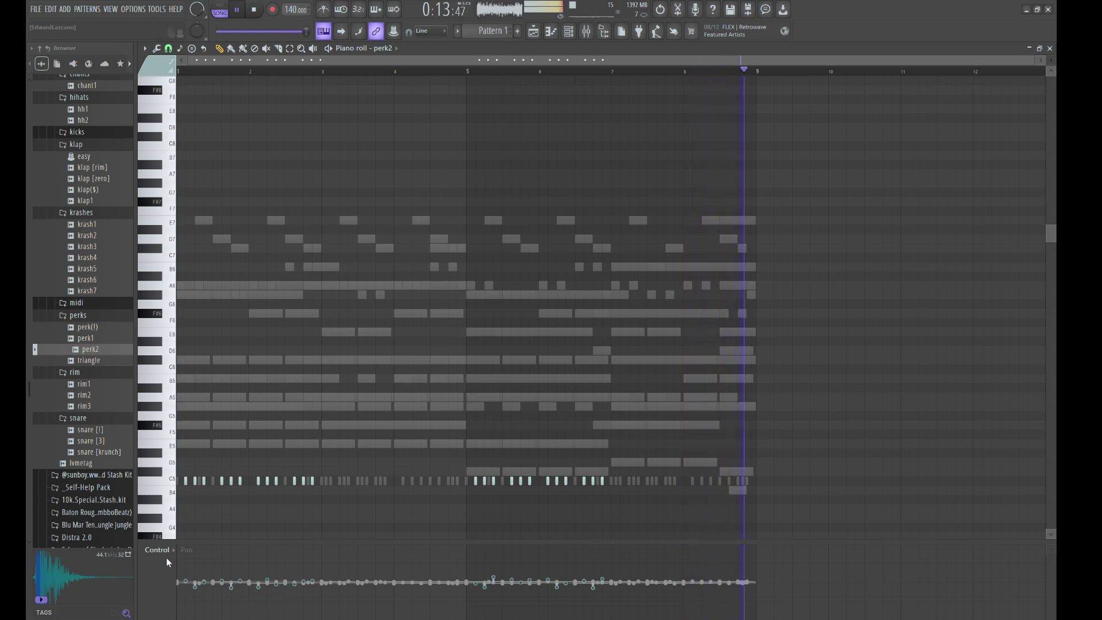
{"action": "scroll", "coordinate": [180, 563], "scroll_direction": "down", "scroll_amount": 1}
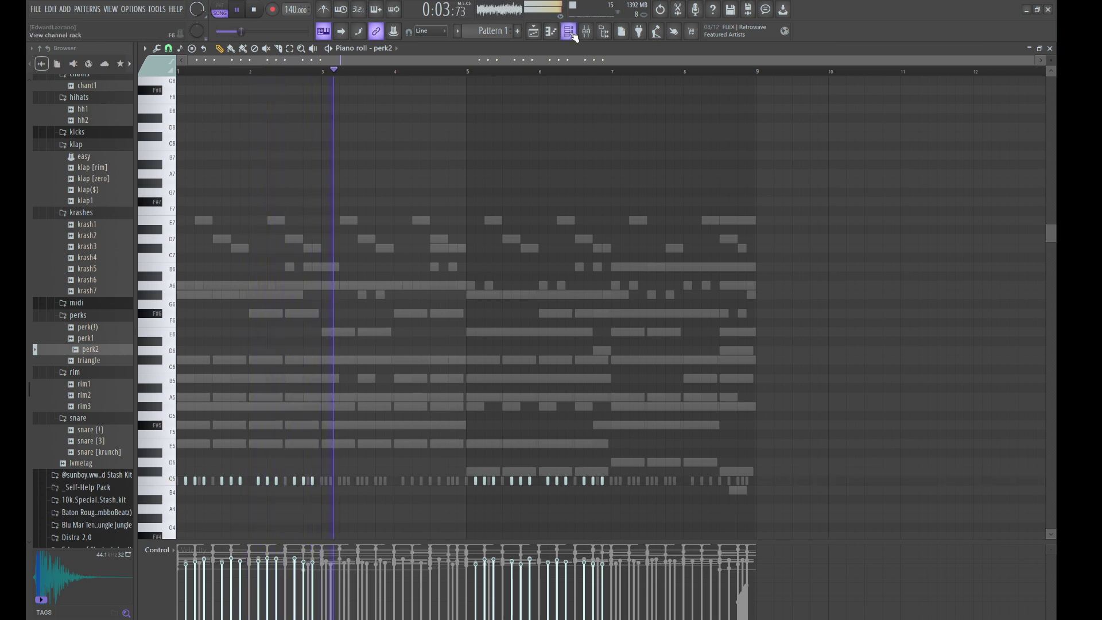
Audition the krash samples and load krash6 as a new channel below perk2.
{"action": "left_click", "coordinate": [571, 34]}
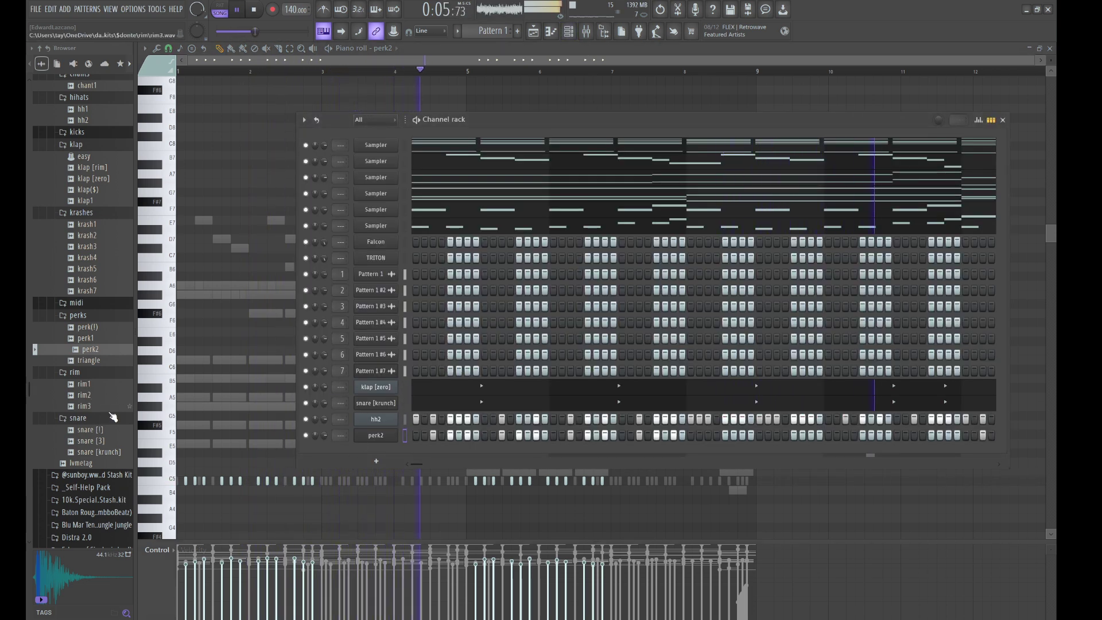
{"action": "left_click", "coordinate": [98, 272]}
{"action": "left_click", "coordinate": [97, 290]}
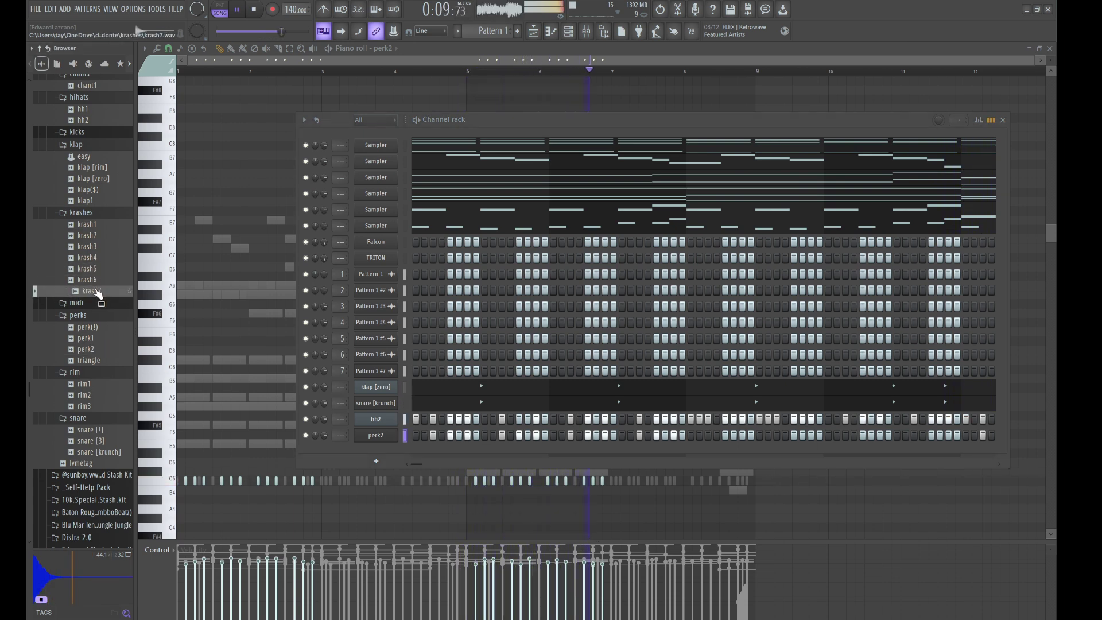
{"action": "left_click", "coordinate": [90, 281]}
{"action": "left_click_drag", "start_coordinate": [92, 287], "coordinate": [414, 454]}
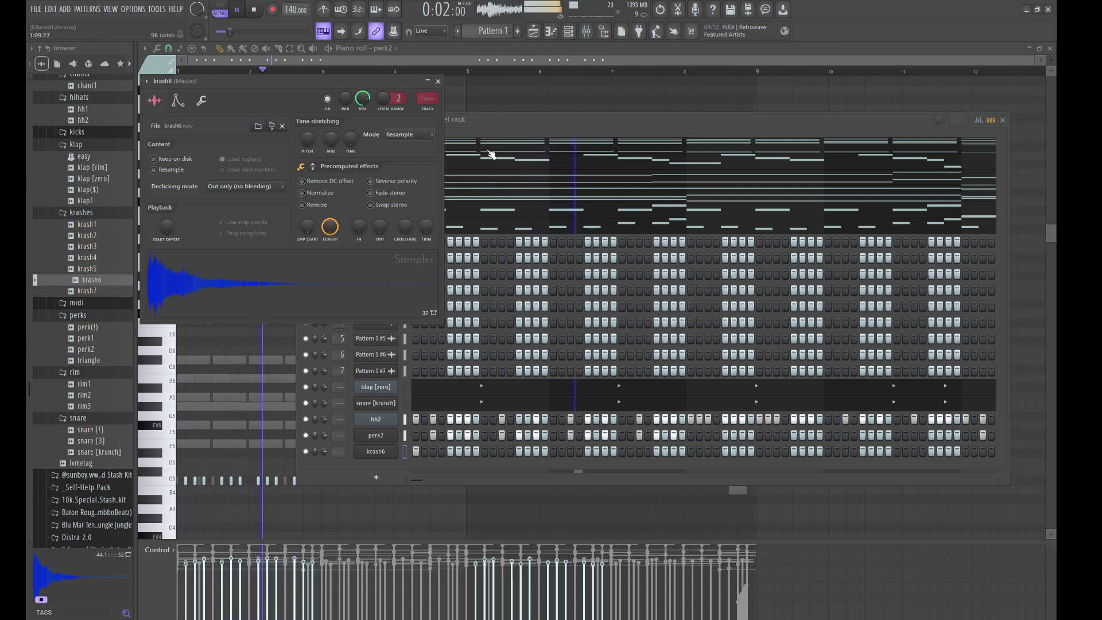
{"action": "left_click", "coordinate": [493, 132]}
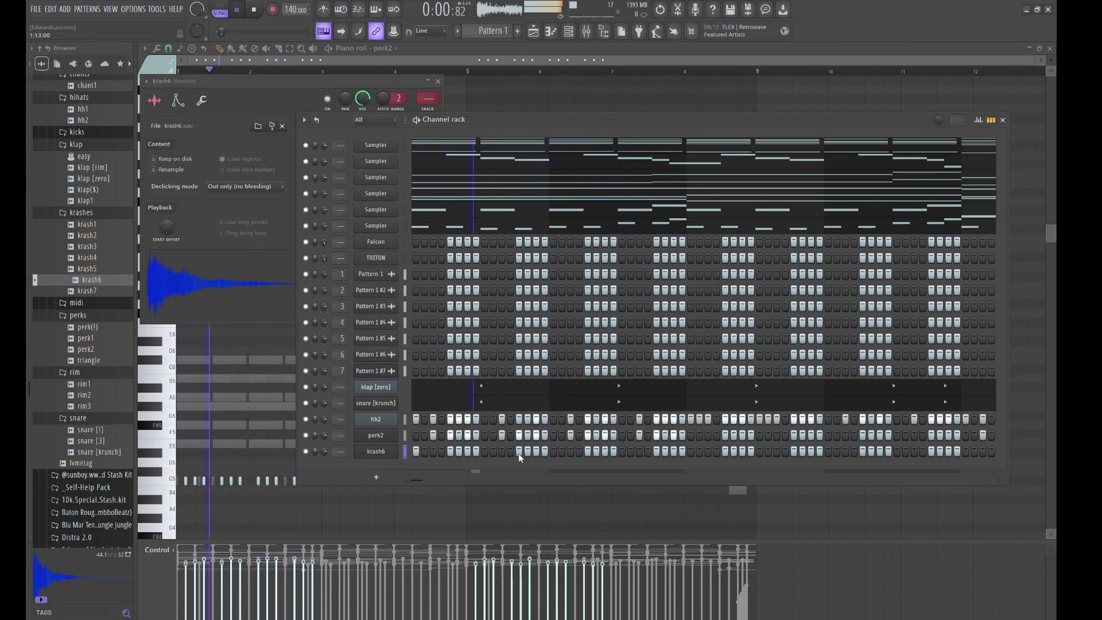
Program sparse krash6 hits across the four bars, including the start of bar 2, and restart playback.
{"action": "left_click", "coordinate": [552, 452]}
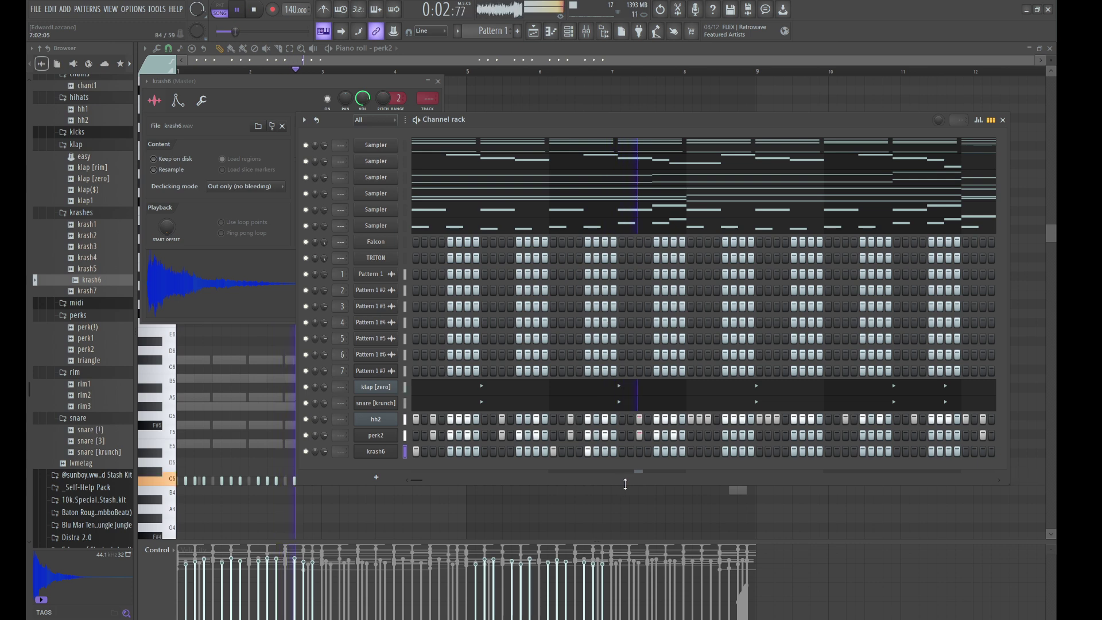
{"action": "left_click", "coordinate": [709, 451]}
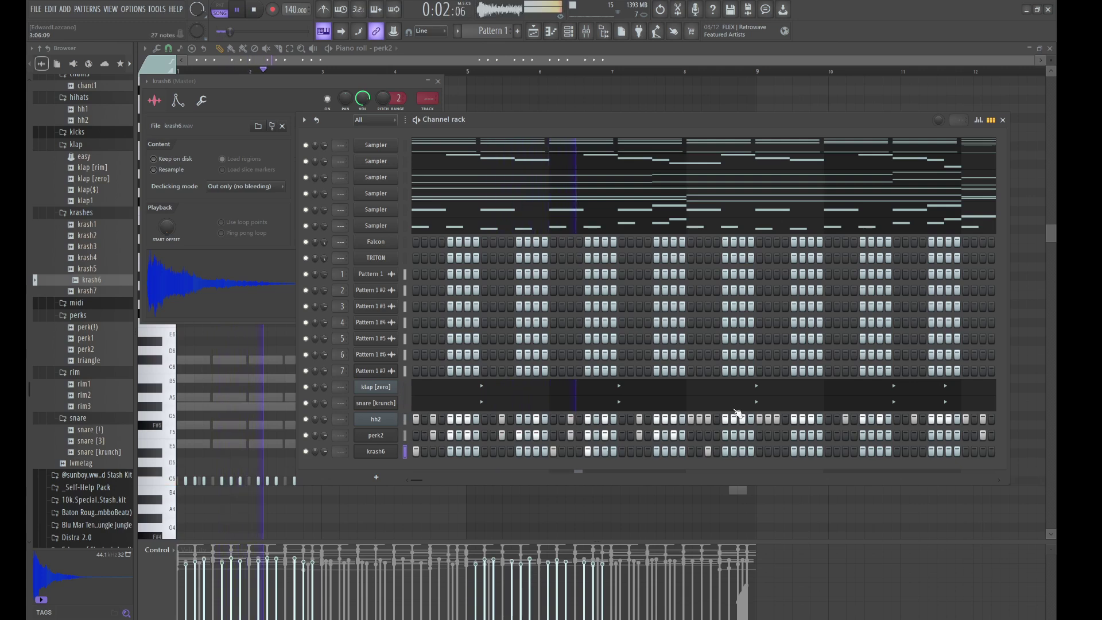
{"action": "left_click", "coordinate": [742, 436]}
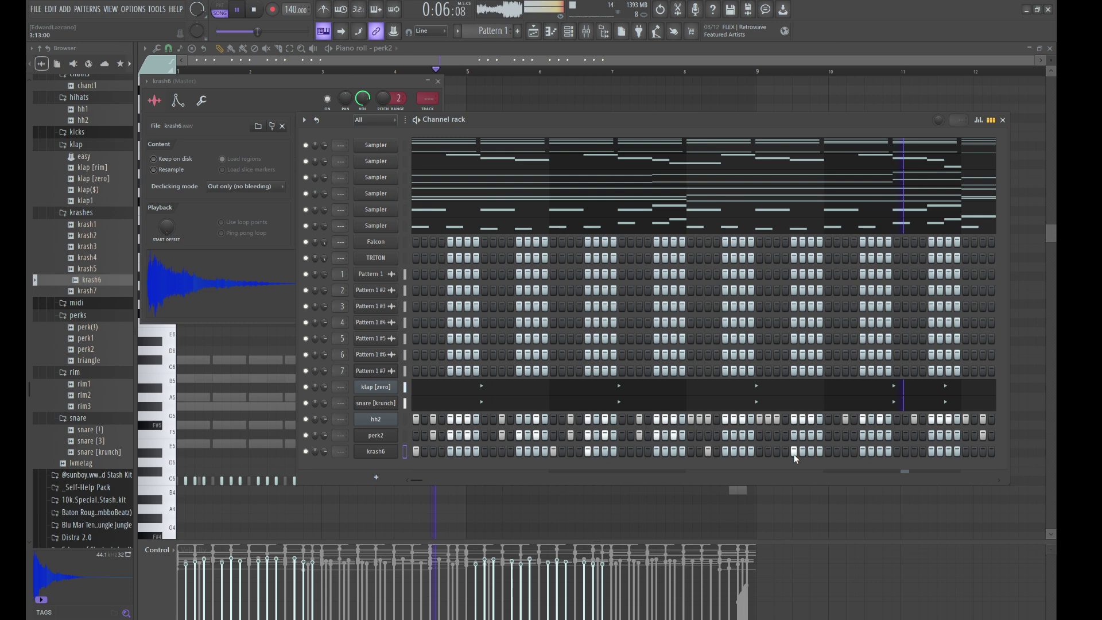
{"action": "left_click", "coordinate": [897, 452]}
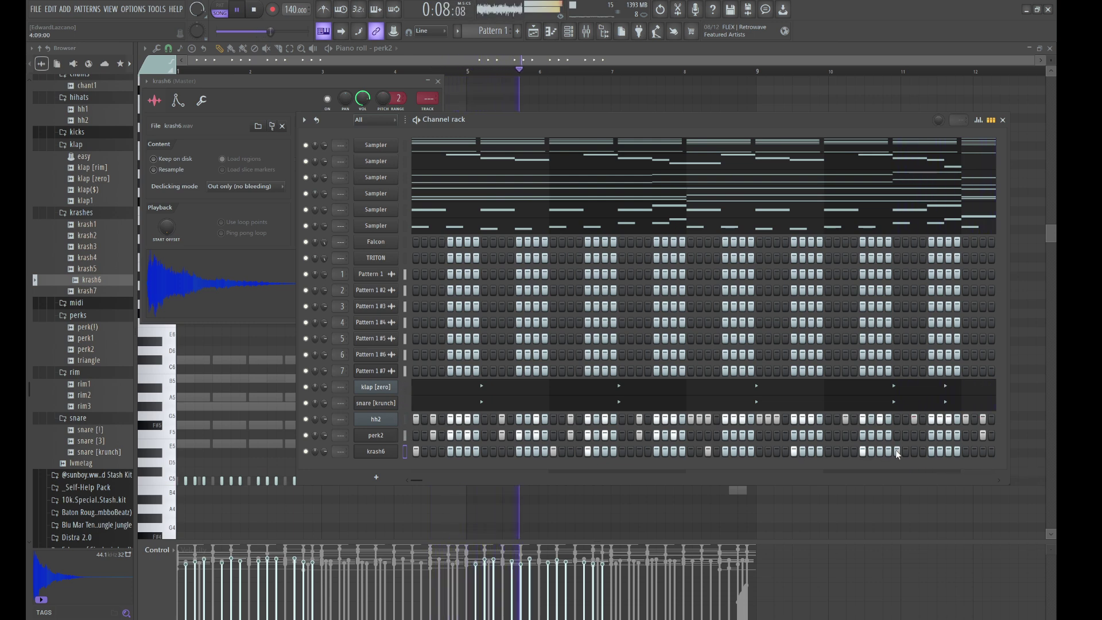
{"action": "key", "text": "space"}
{"action": "key", "text": "space"}
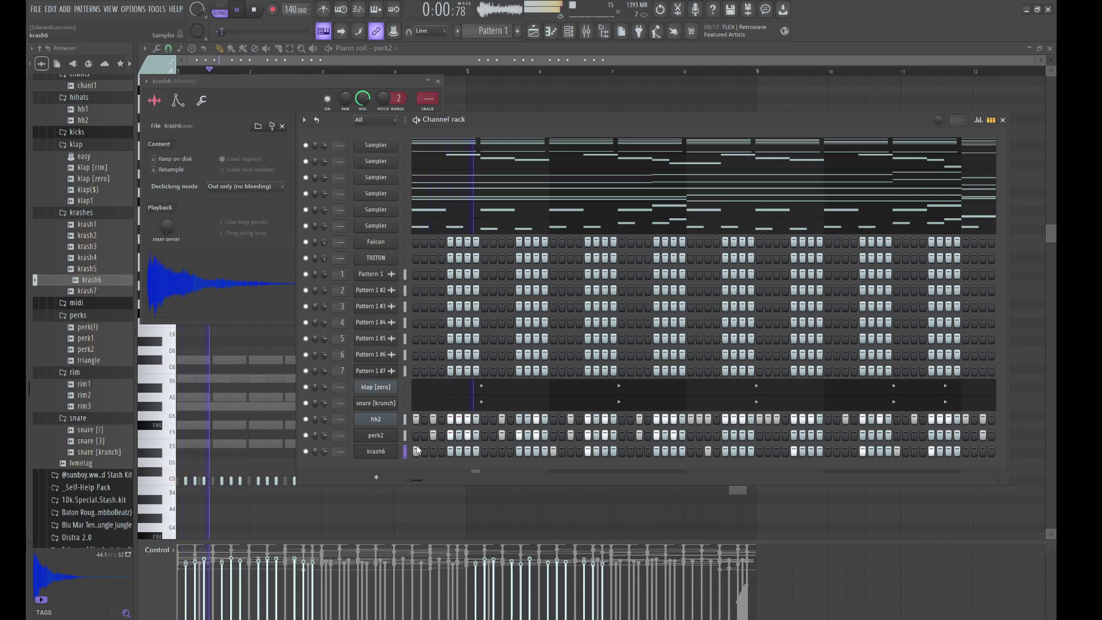
Duplicate the krash6 pattern into bars 5 to 8 with the copy lowered to B4, and randomize the note velocities.
{"action": "key", "text": "F7"}
{"action": "key", "text": "ctrl+b"}
{"action": "key", "text": "shift+Right"}
{"action": "key", "text": "shift+Right"}
{"action": "key", "text": "shift+Right"}
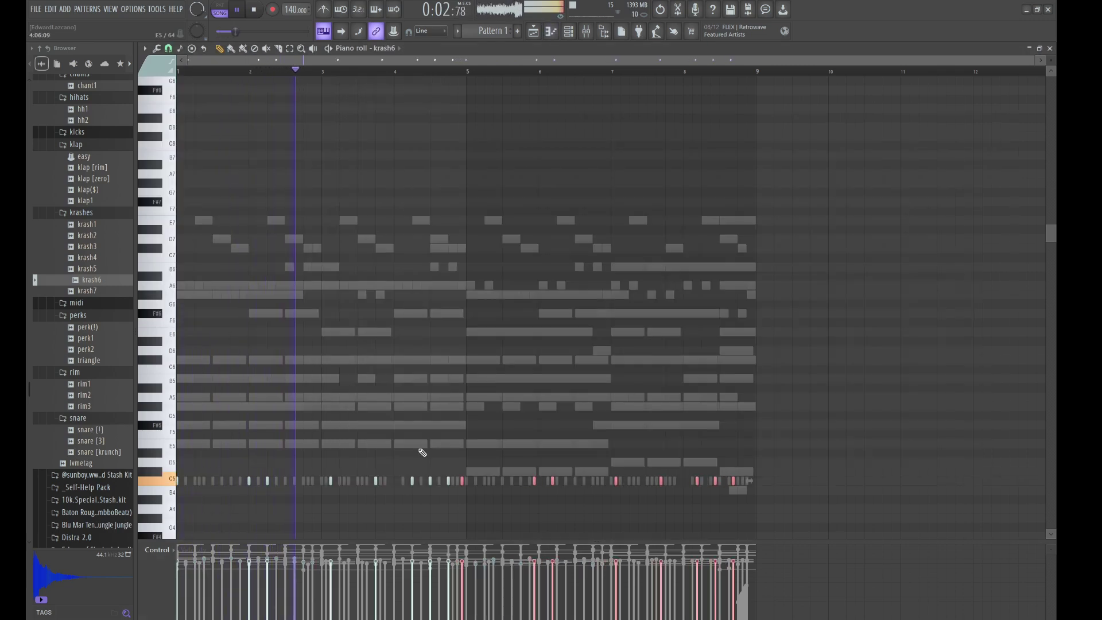
{"action": "key", "text": "shift+Down"}
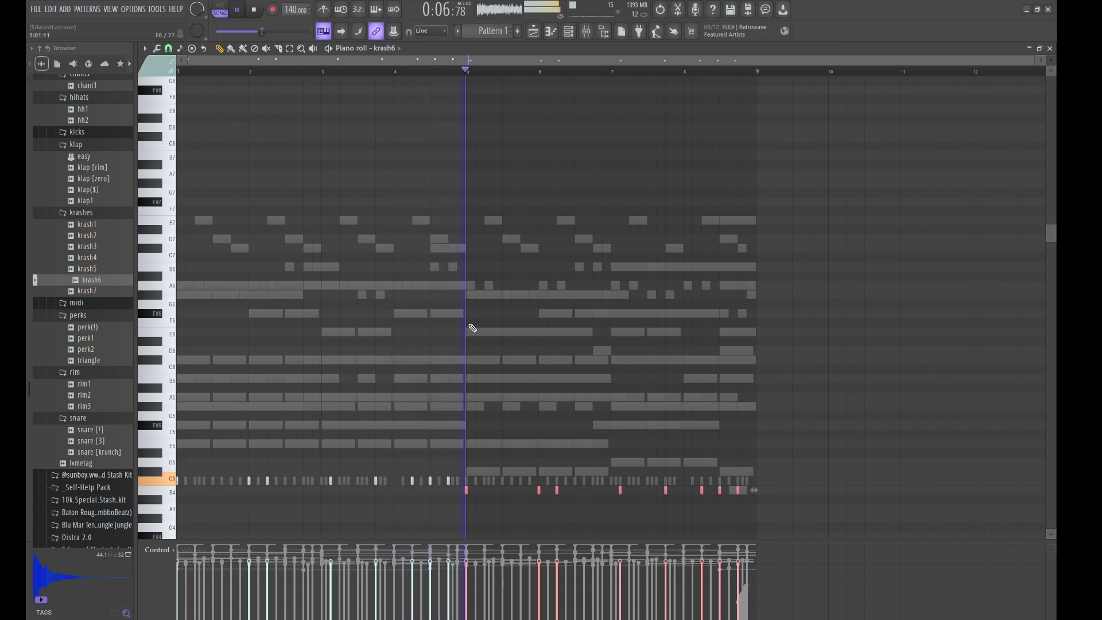
{"action": "key", "text": "ctrl+d"}
{"action": "key", "text": "alt+r"}
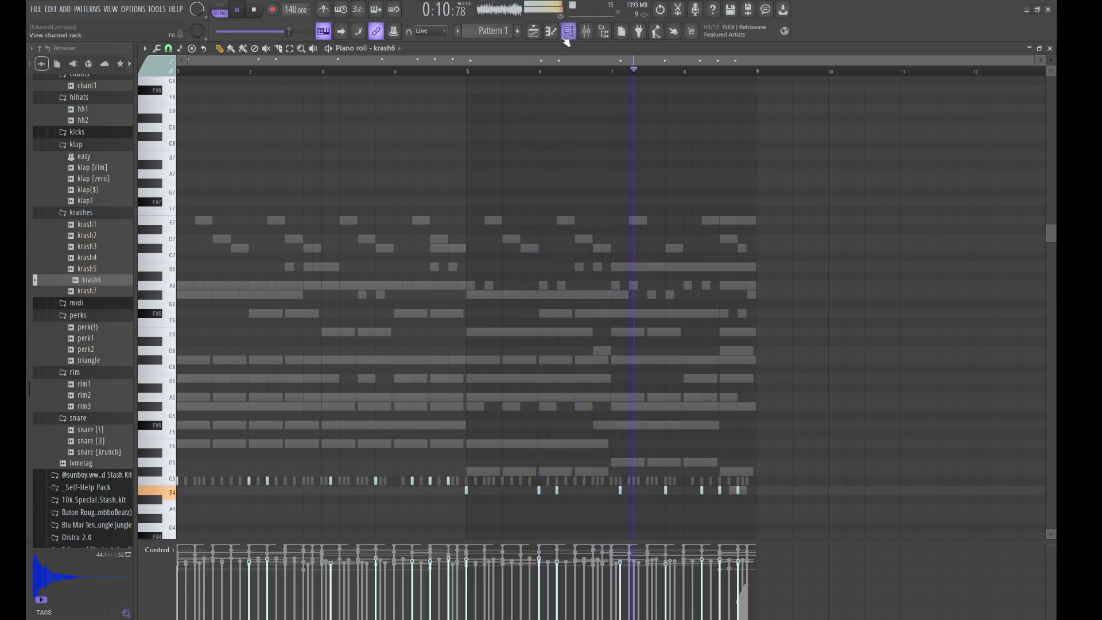
Load the 808 [xi] sample as a new channel above klap [zero] and open its channel settings.
{"action": "key", "text": "F6"}
{"action": "scroll", "coordinate": [74, 275], "scroll_direction": "up", "scroll_amount": 6}
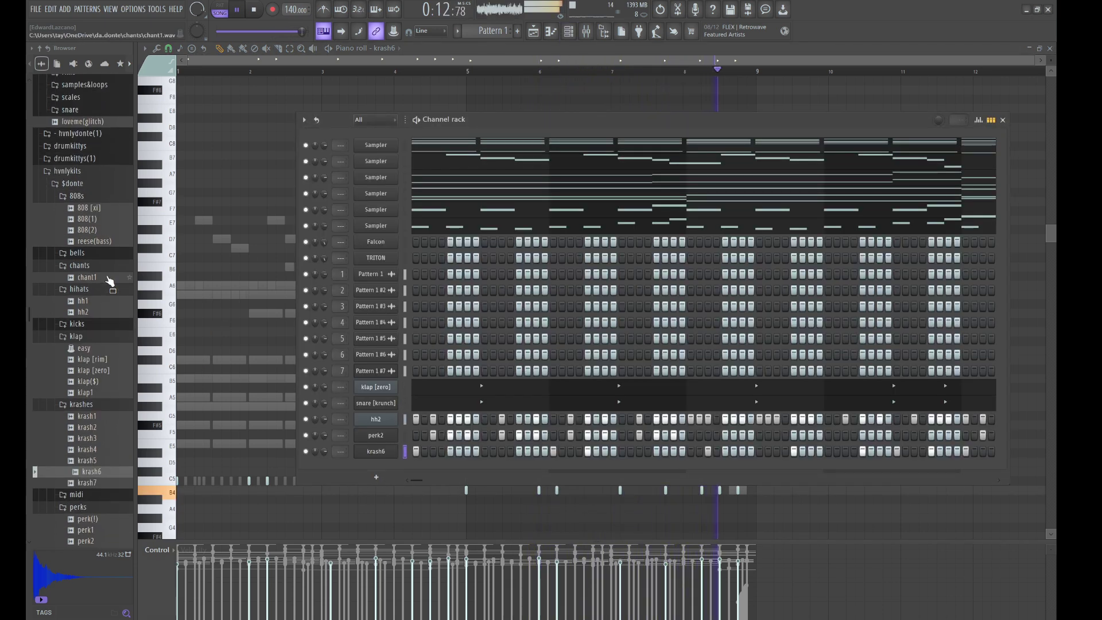
{"action": "left_click_drag", "start_coordinate": [89, 216], "coordinate": [402, 380]}
{"action": "left_click", "coordinate": [377, 389]}
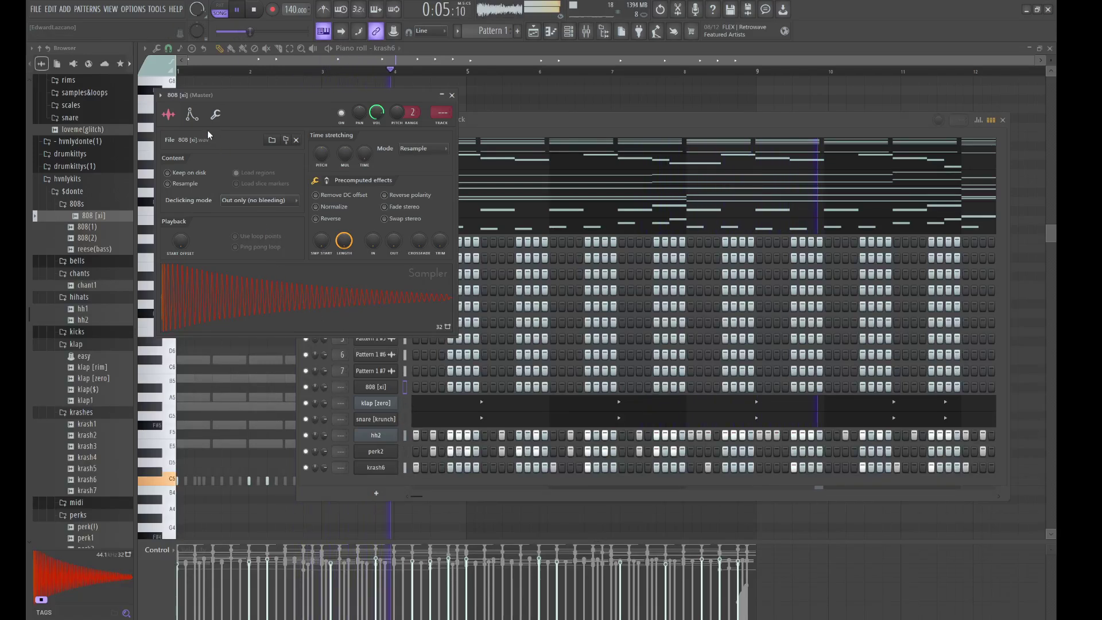
Set the 808's volume envelope to 100% hold with decay, sustain and release at minimum, and make it cut itself using group 5.
{"action": "left_click", "coordinate": [192, 114]}
{"action": "left_click_drag", "start_coordinate": [189, 221], "coordinate": [208, 178]}
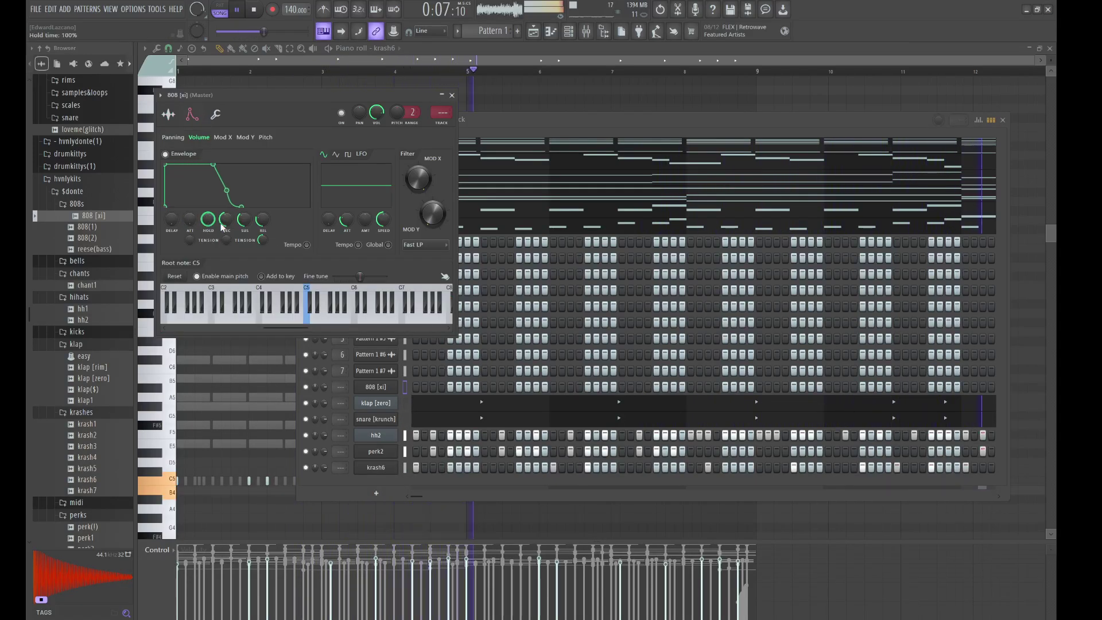
{"action": "left_click_drag", "start_coordinate": [225, 223], "coordinate": [245, 258]}
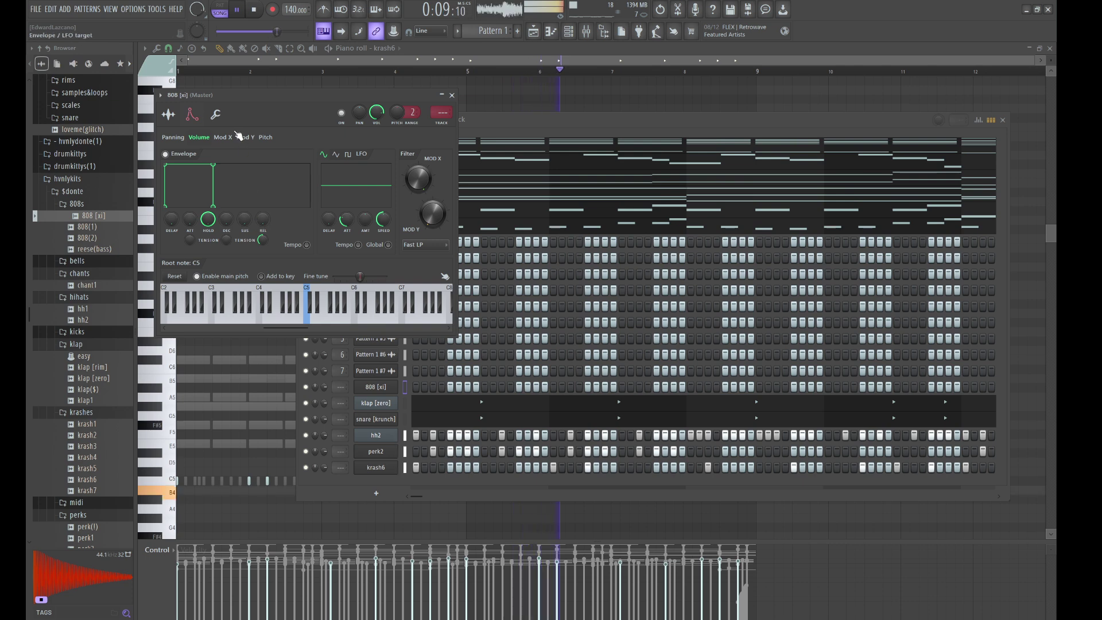
{"action": "left_click", "coordinate": [215, 115]}
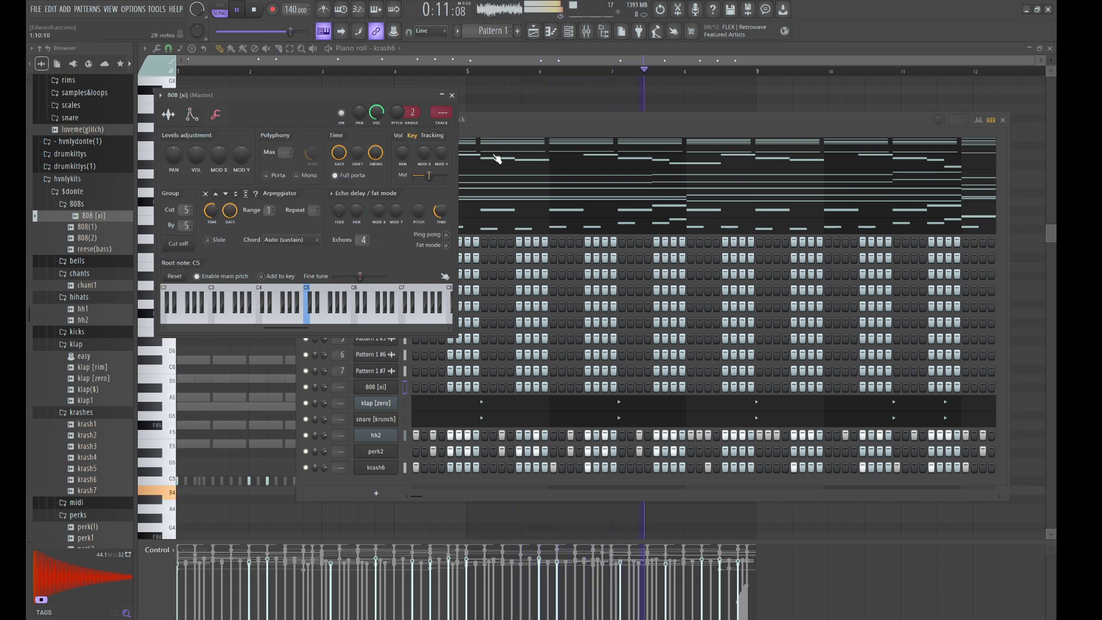
{"action": "left_click", "coordinate": [490, 131]}
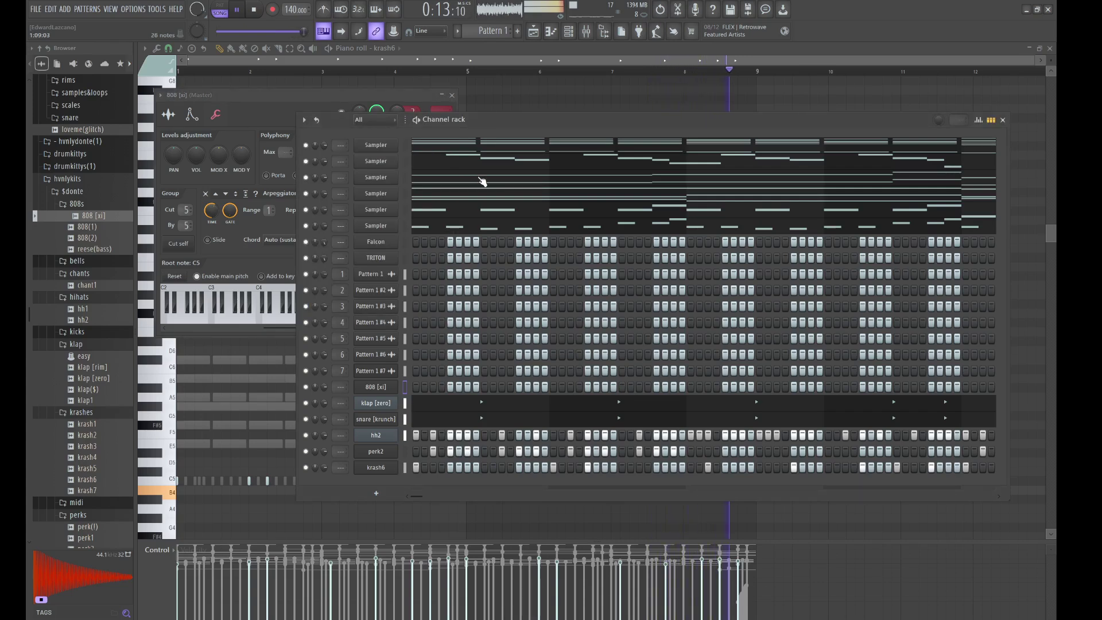
Program the 808 [xi] rhythm across bars 1 and 2 in the step sequencer.
{"action": "left_click", "coordinate": [415, 386]}
{"action": "left_click", "coordinate": [434, 386]}
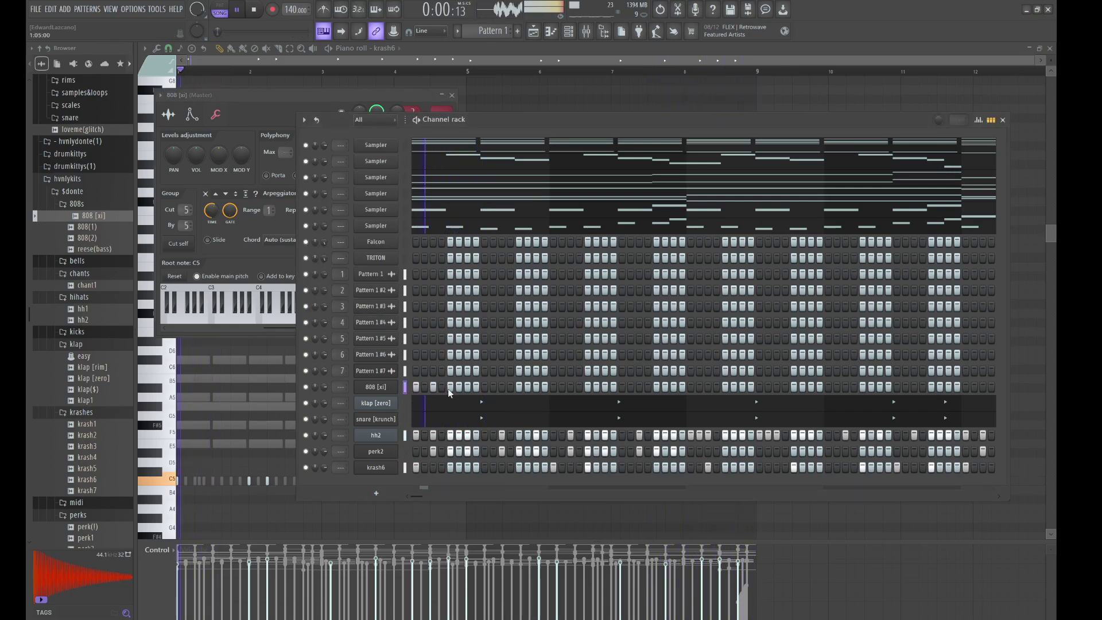
{"action": "left_click", "coordinate": [502, 386]}
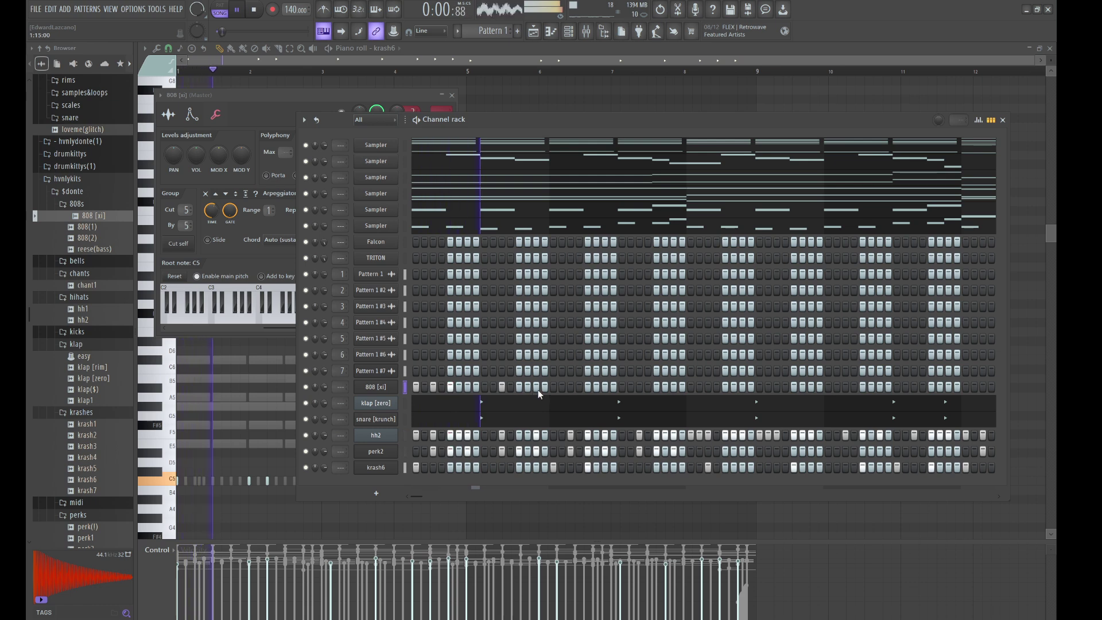
{"action": "left_click", "coordinate": [570, 386]}
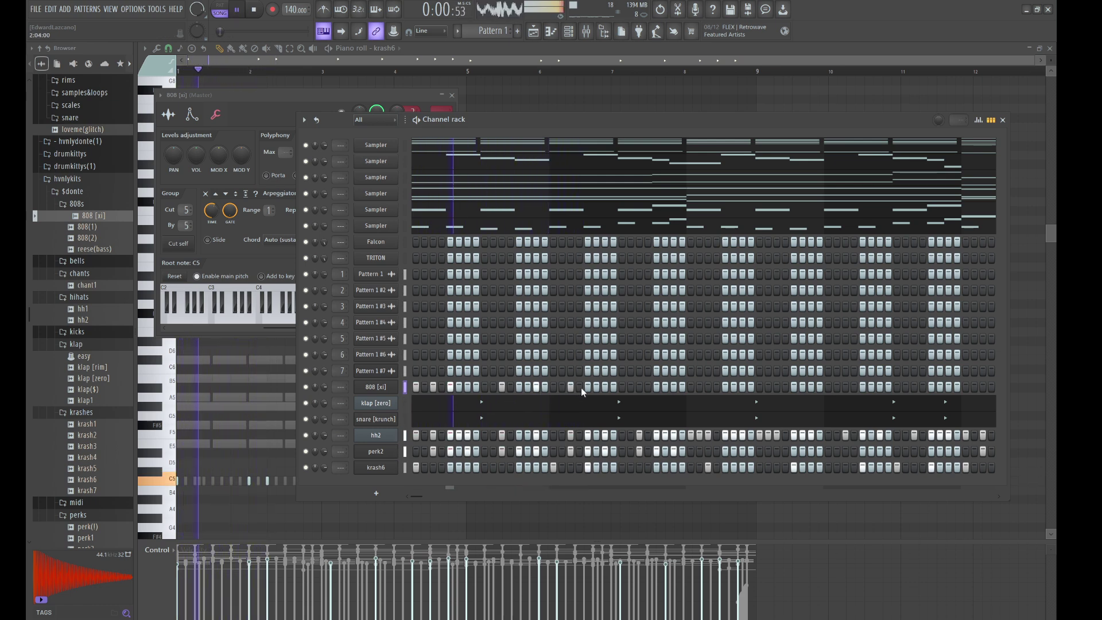
{"action": "left_click", "coordinate": [587, 387]}
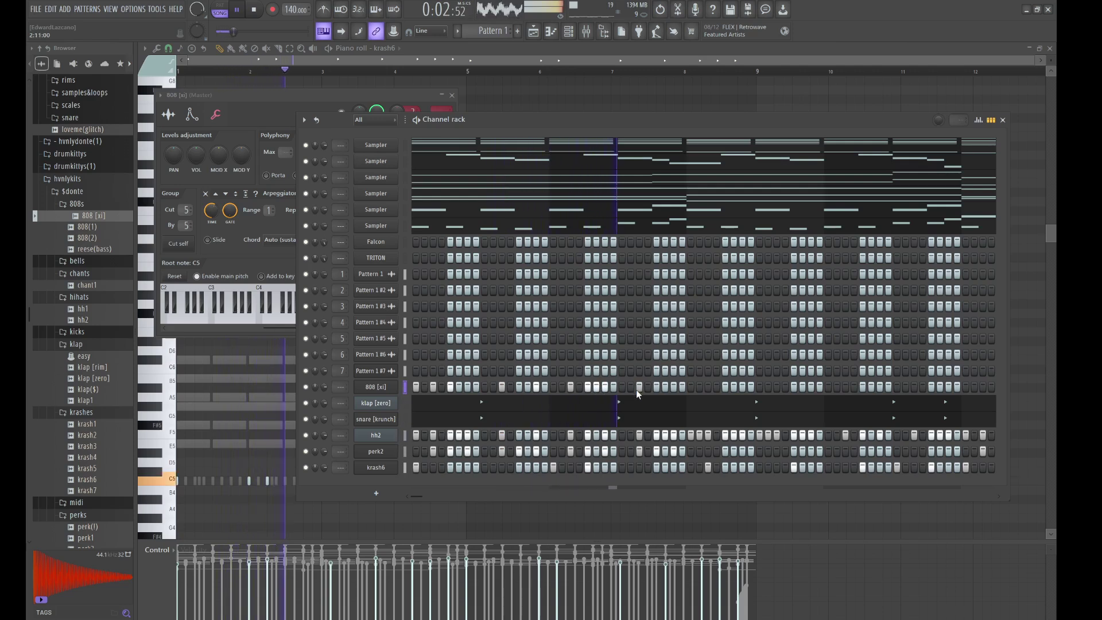
Continue the 808 [xi] step pattern through bars 3 and 4 and into the start of bar 5.
{"action": "left_click", "coordinate": [691, 388]}
{"action": "left_click", "coordinate": [725, 389]}
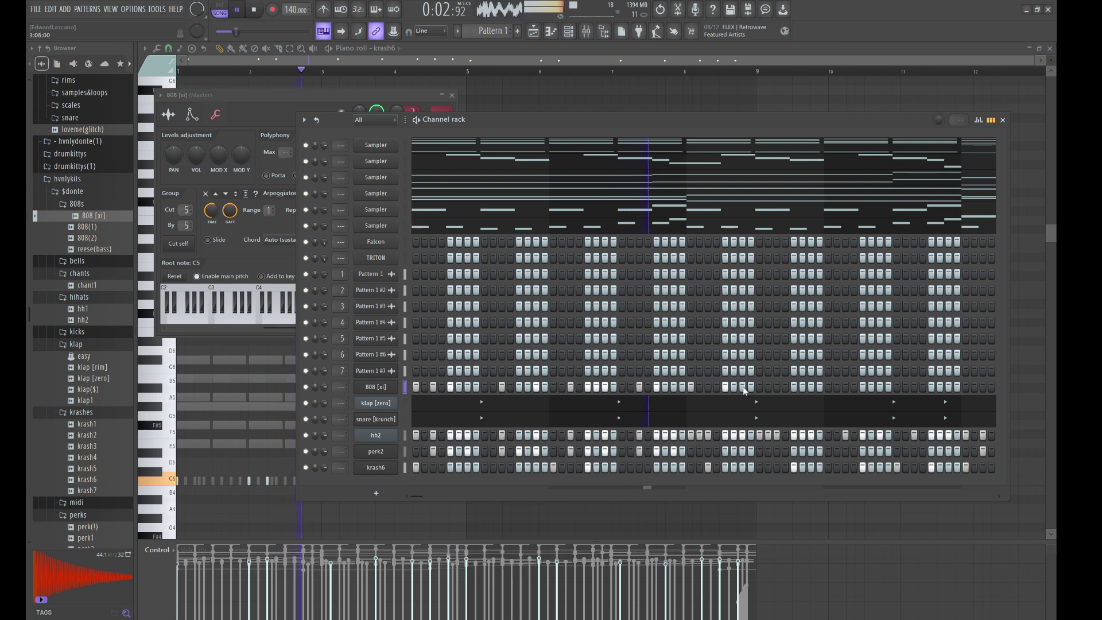
{"action": "left_click", "coordinate": [761, 387]}
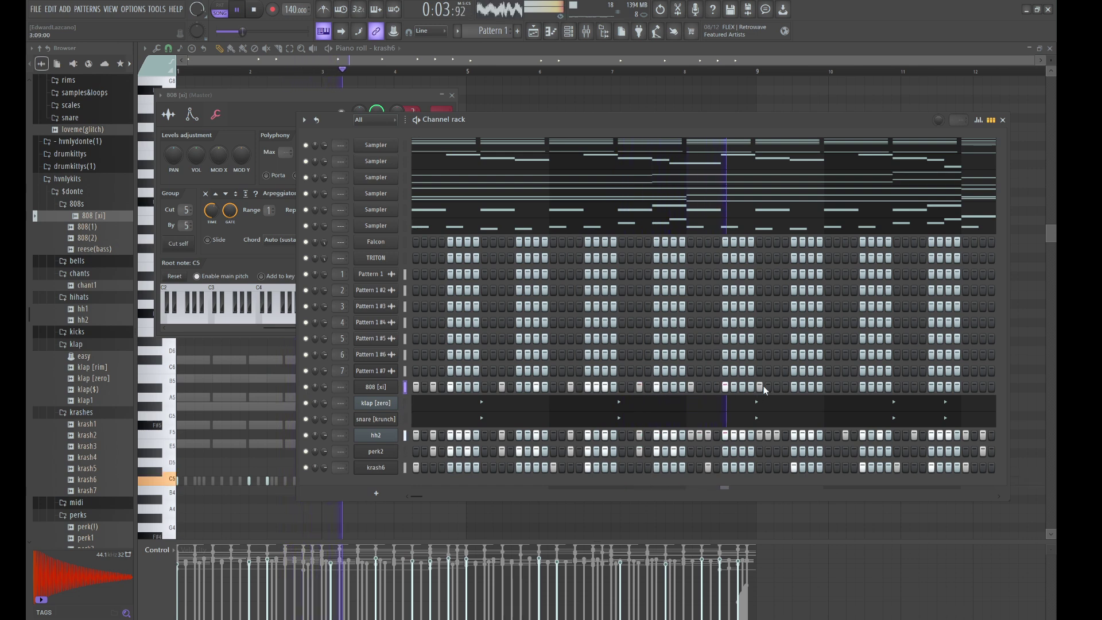
{"action": "left_click", "coordinate": [796, 389]}
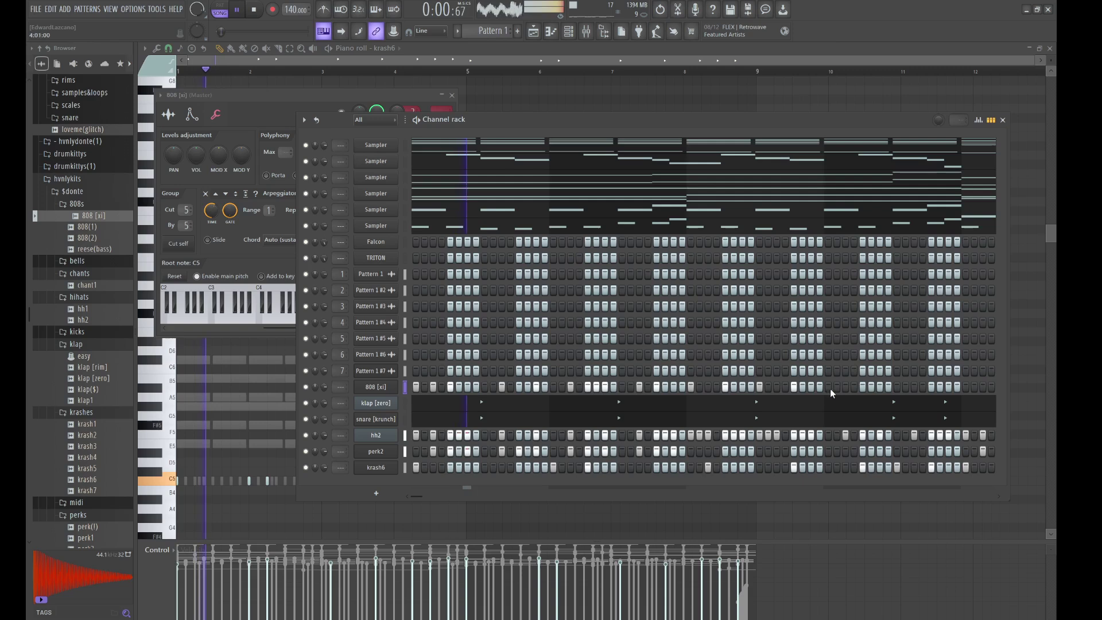
{"action": "left_click", "coordinate": [863, 388]}
{"action": "left_click", "coordinate": [881, 388]}
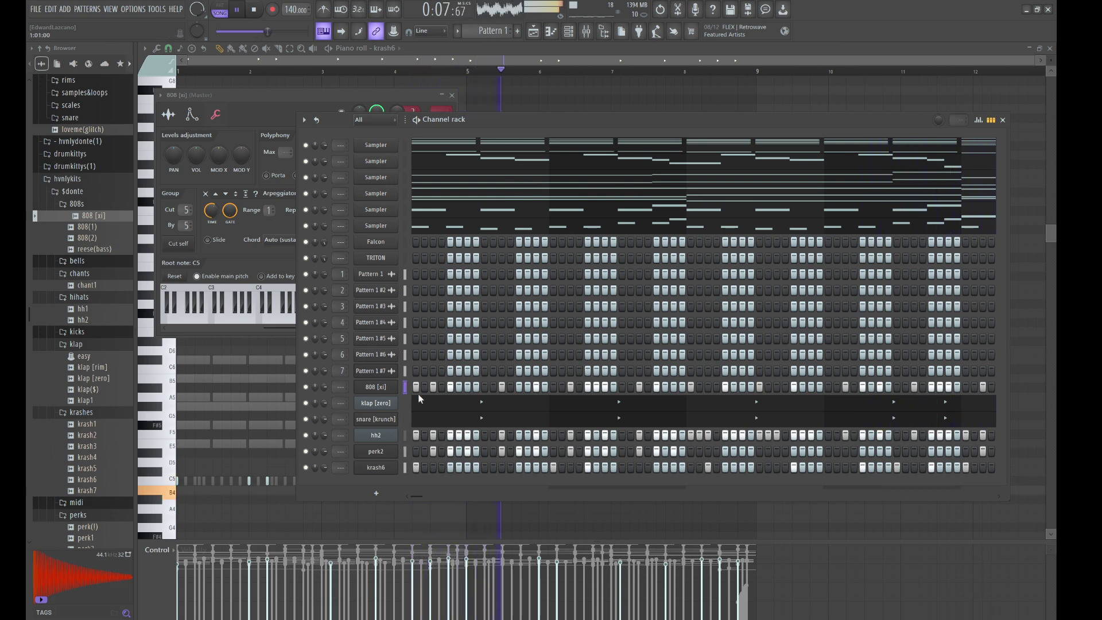
Open the 808 in the piano roll and add C5 notes through bars 5 and 6, restarting playback as needed.
{"action": "key", "text": "F7"}
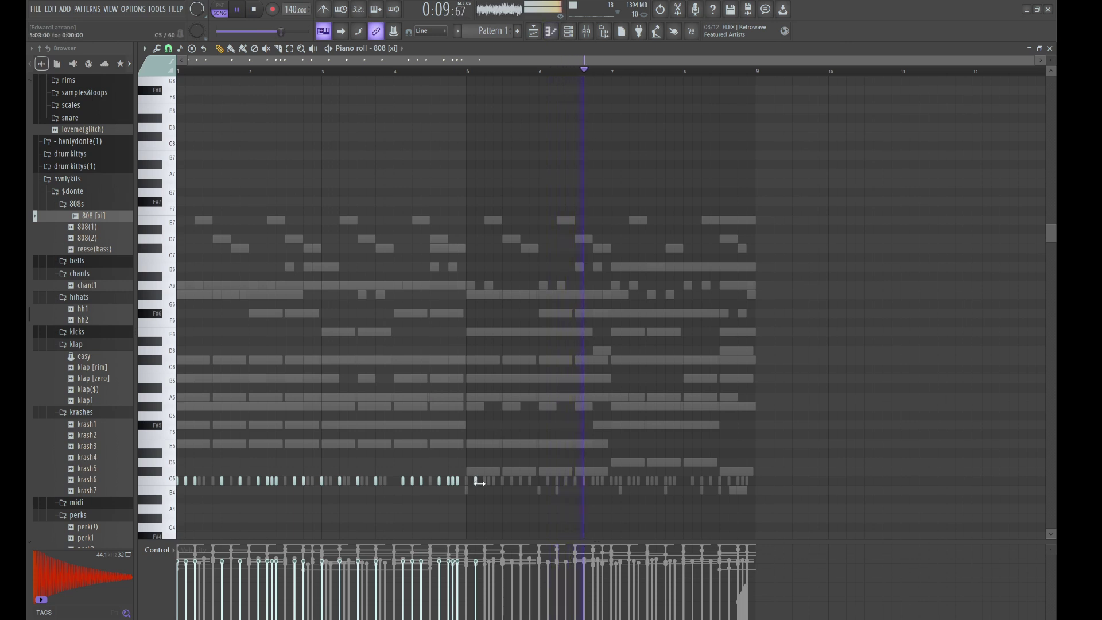
{"action": "key", "text": "space"}
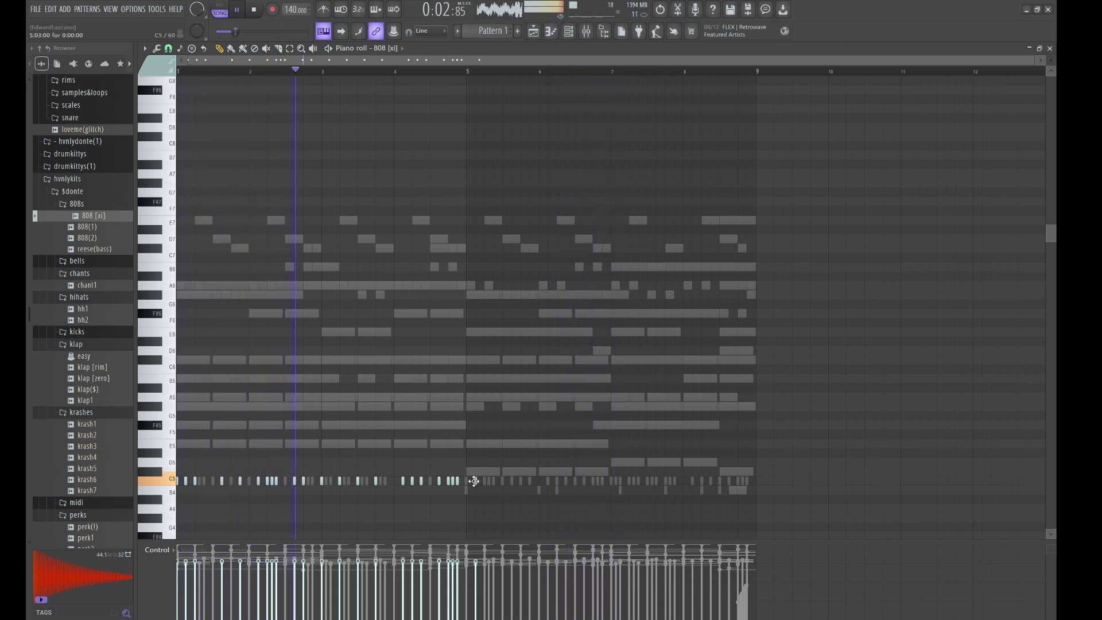
{"action": "left_click", "coordinate": [503, 481]}
{"action": "left_click", "coordinate": [521, 482]}
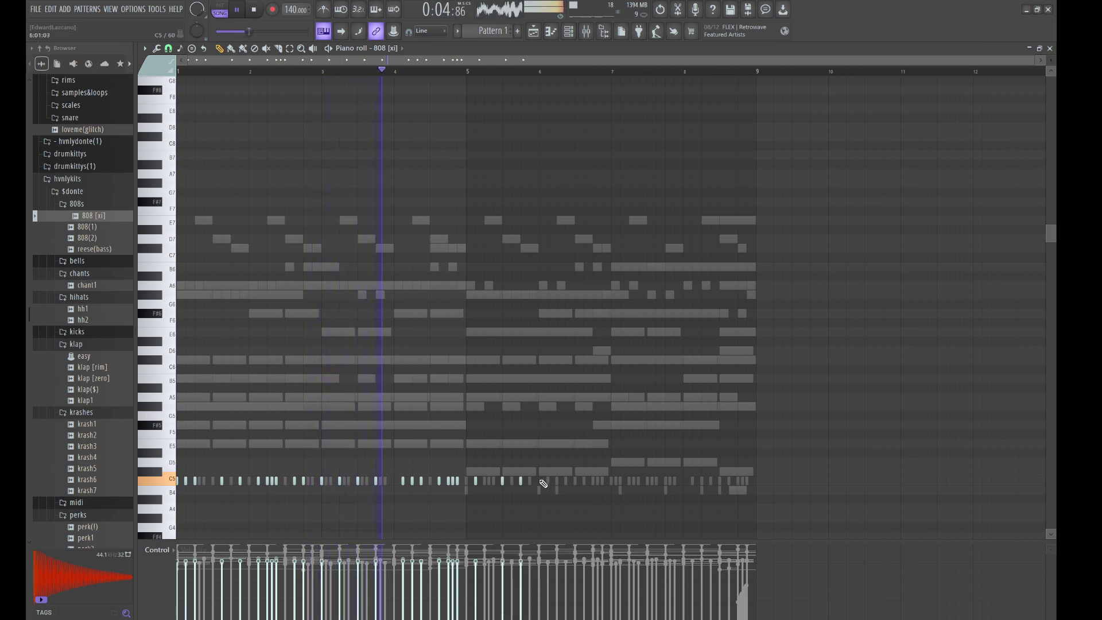
{"action": "left_click", "coordinate": [540, 480]}
{"action": "left_click", "coordinate": [553, 481]}
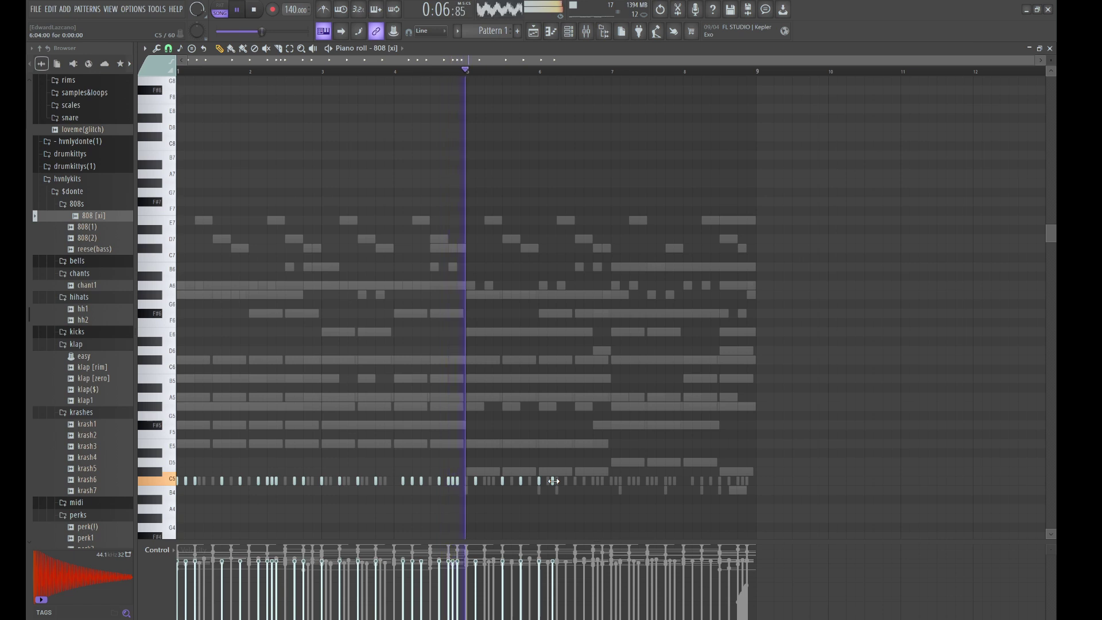
{"action": "left_click", "coordinate": [593, 481]}
{"action": "key", "text": "space"}
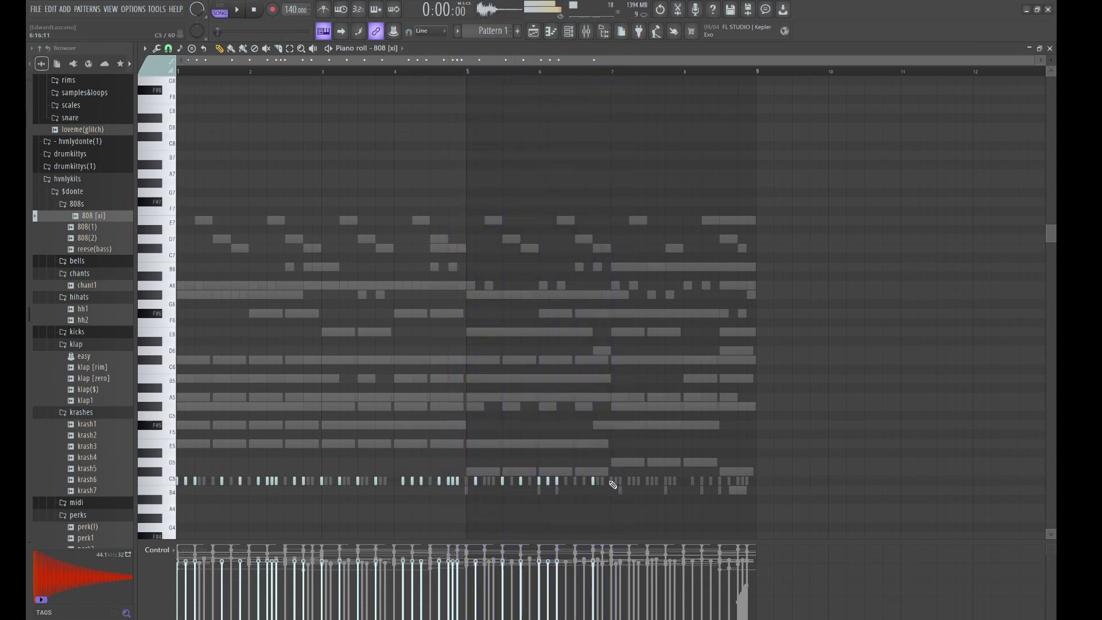
{"action": "key", "text": "space"}
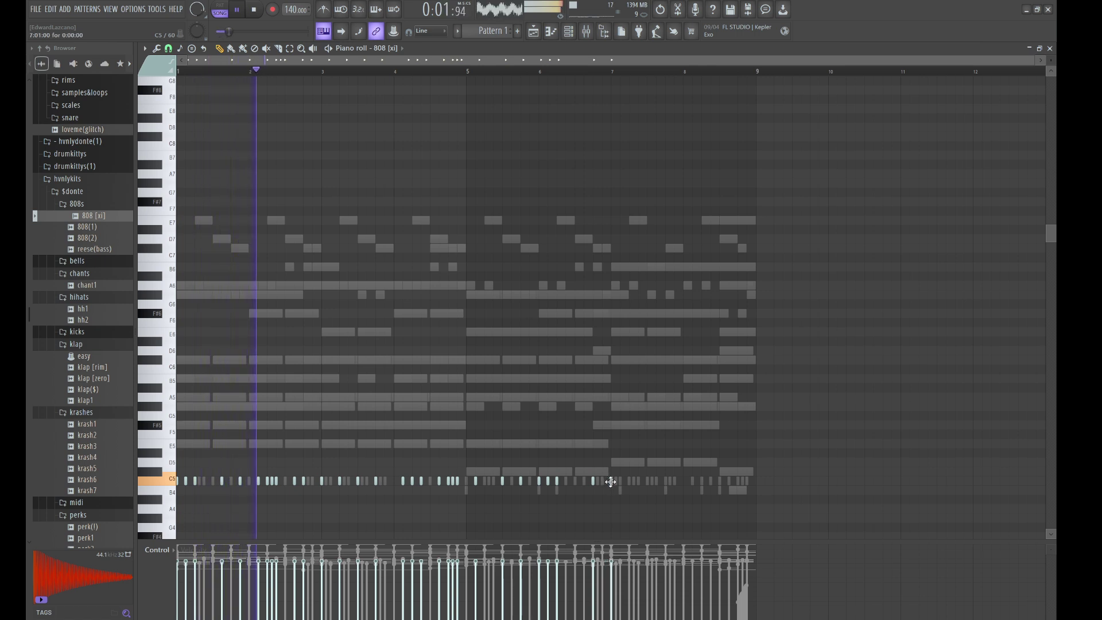
Add the 808's C5 notes through bars 7 and 8, and extend all its notes so each one meets the next.
{"action": "left_click", "coordinate": [632, 483]}
{"action": "left_click", "coordinate": [647, 482]}
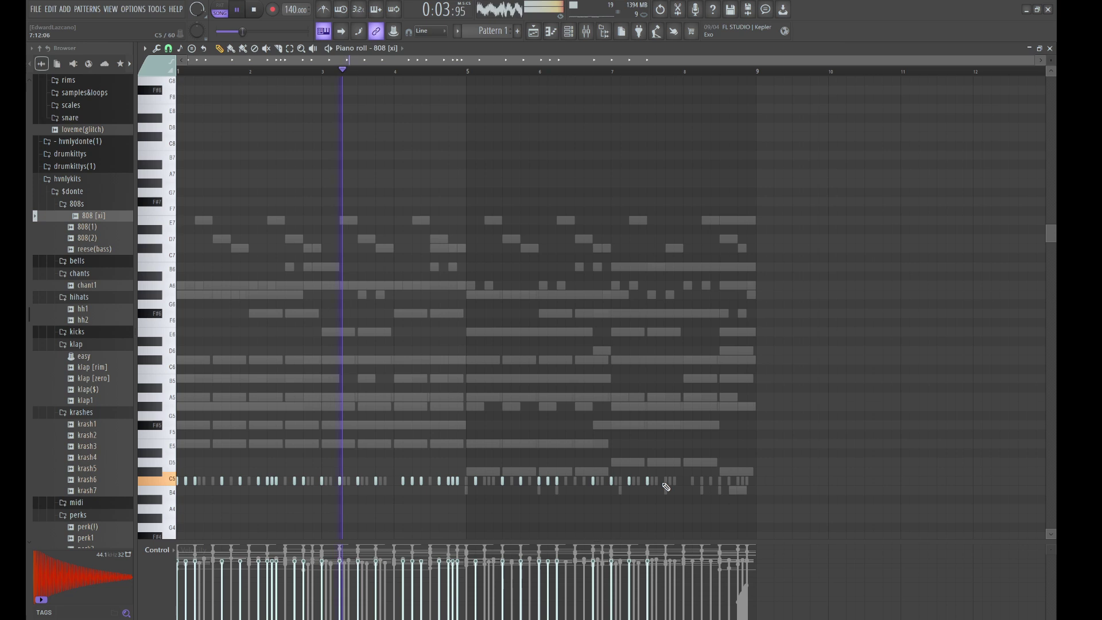
{"action": "left_click", "coordinate": [664, 482]}
{"action": "left_click", "coordinate": [674, 481]}
{"action": "left_click", "coordinate": [684, 481]}
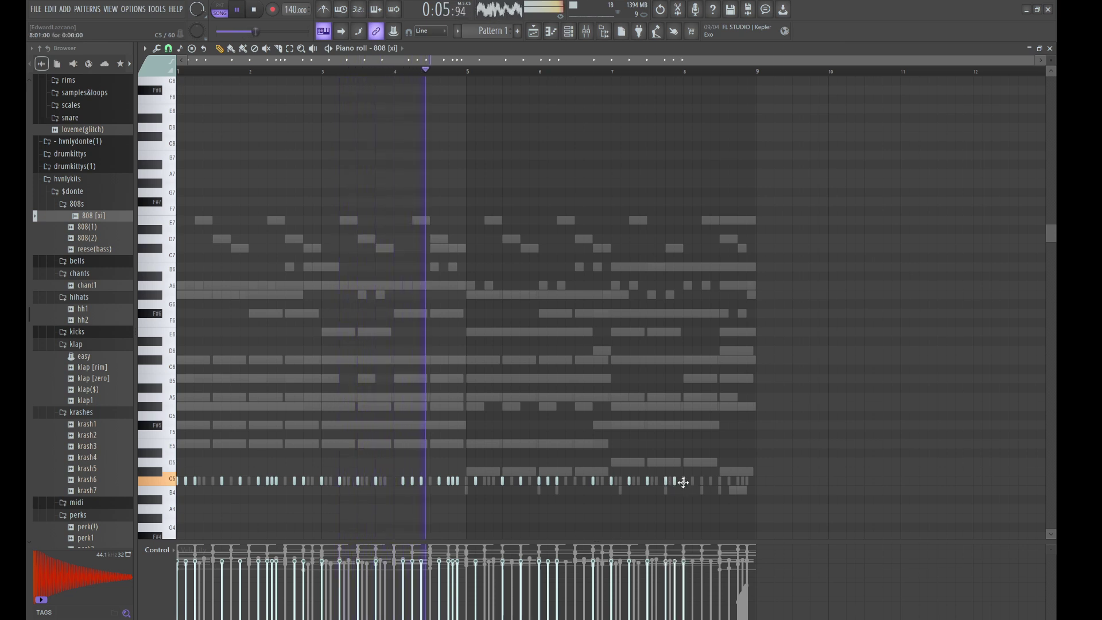
{"action": "left_click", "coordinate": [711, 482]}
{"action": "left_click", "coordinate": [720, 483]}
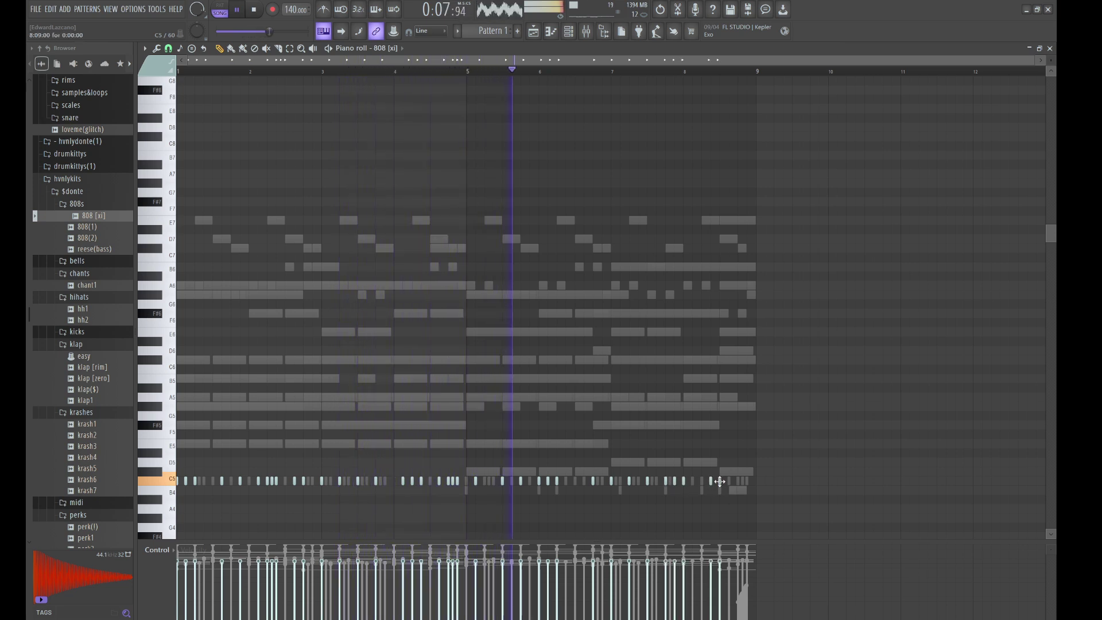
{"action": "left_click", "coordinate": [729, 481]}
{"action": "left_click", "coordinate": [738, 481]}
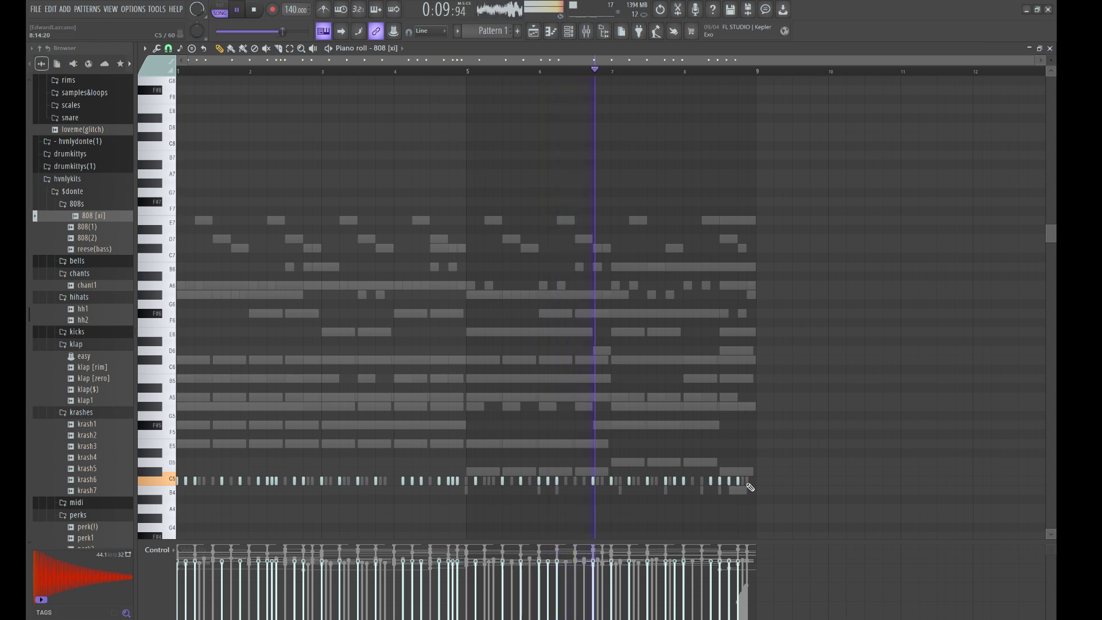
{"action": "left_click", "coordinate": [746, 481]}
{"action": "key", "text": "ctrl+l"}
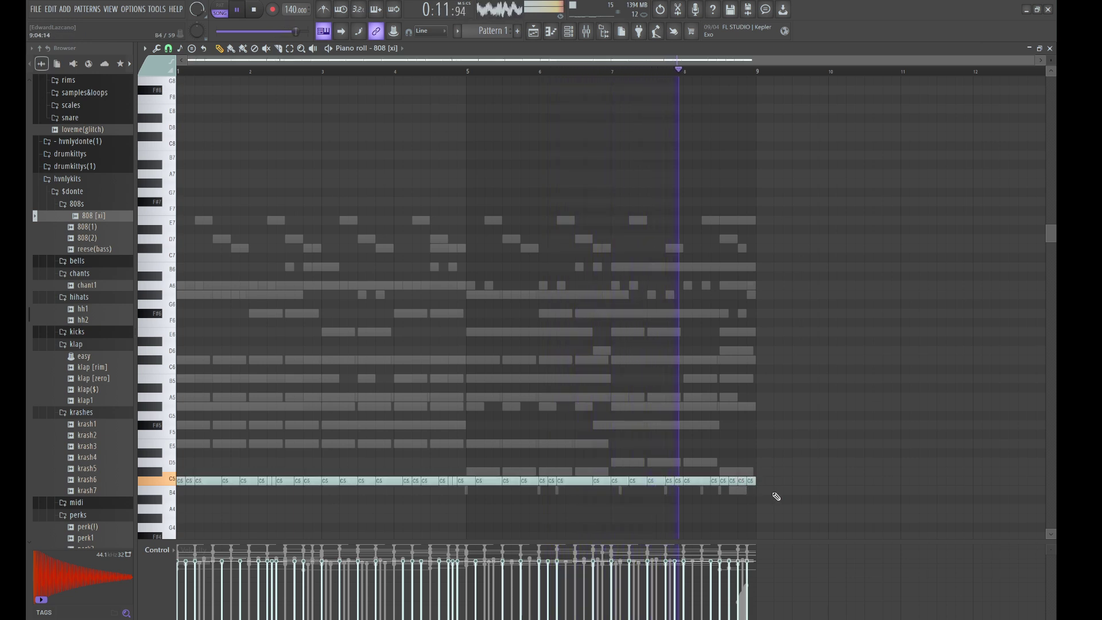
Select all the 808 notes, raise their velocities to maximum and transpose them up to F5.
{"action": "left_click_drag", "start_coordinate": [772, 493], "coordinate": [175, 390]}
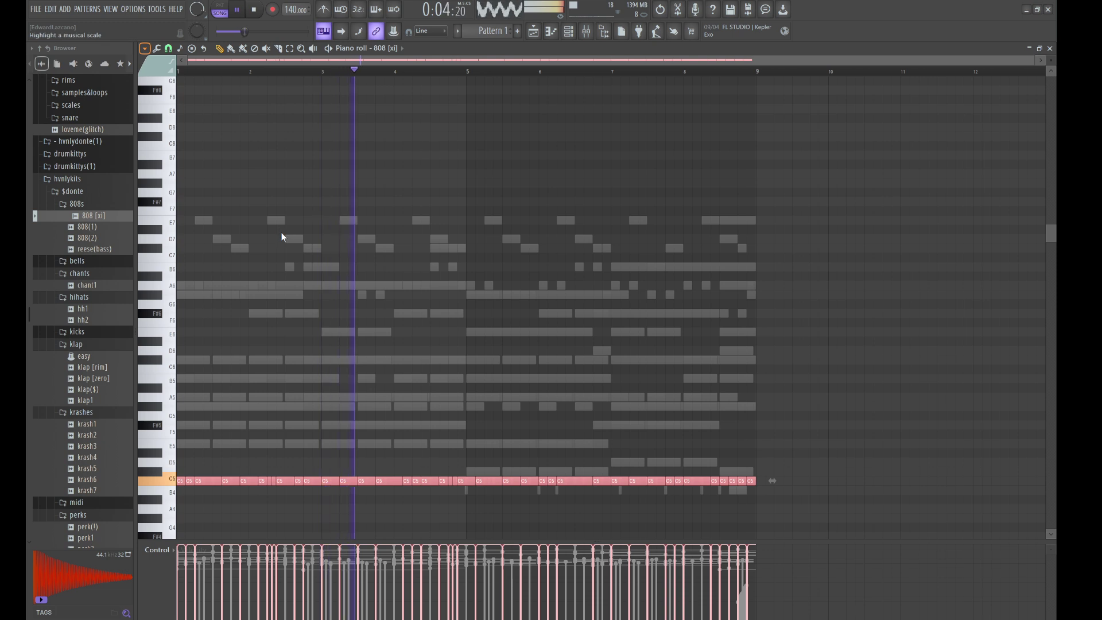
{"action": "key", "text": "shift+Up"}
{"action": "key", "text": "shift+Up"}
{"action": "key", "text": "shift+Up"}
{"action": "key", "text": "shift+Up"}
{"action": "key", "text": "shift+Up"}
{"action": "key", "text": "shift+Up"}
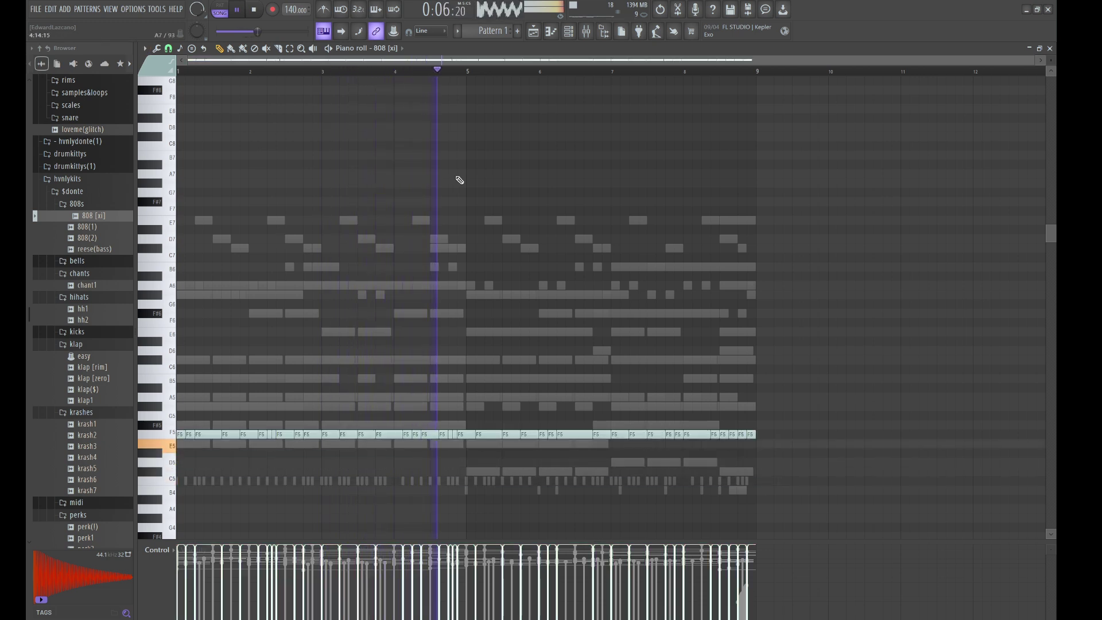
Transpose the 808 notes of the first four bars to A5 and the remaining ones to F#5, and clear the selection.
{"action": "left_click_drag", "start_coordinate": [470, 438], "coordinate": [49, 360]}
{"action": "key", "text": "shift+Up"}
{"action": "key", "text": "shift+Up"}
{"action": "key", "text": "shift+Up"}
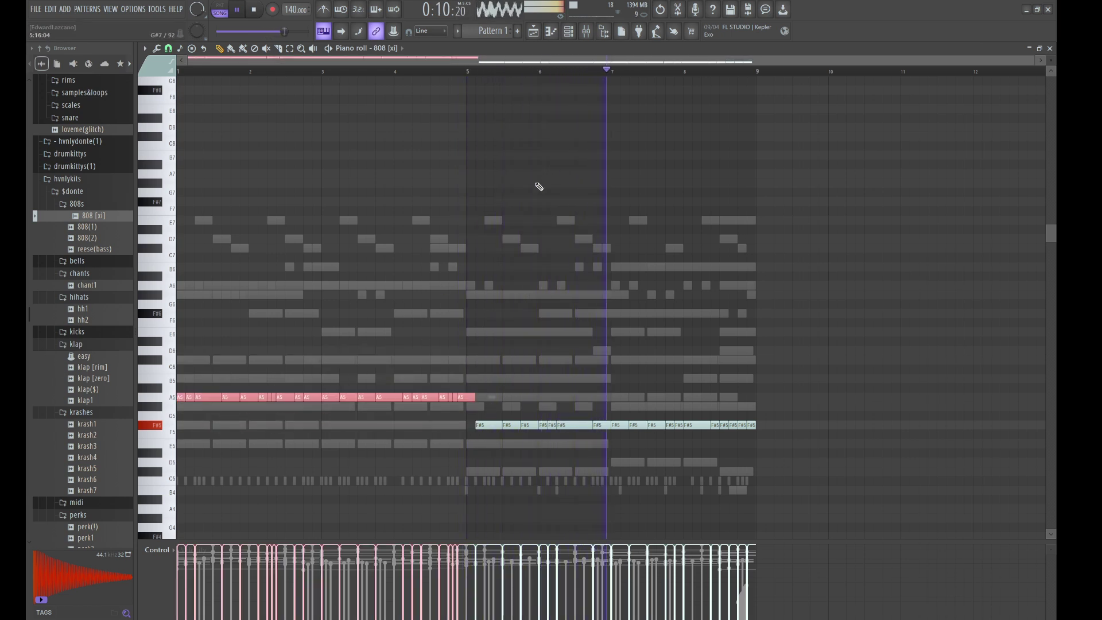
{"action": "key", "text": "ctrl+d"}
Set the 808 channel's root note to F#5.
{"action": "left_click", "coordinate": [568, 31]}
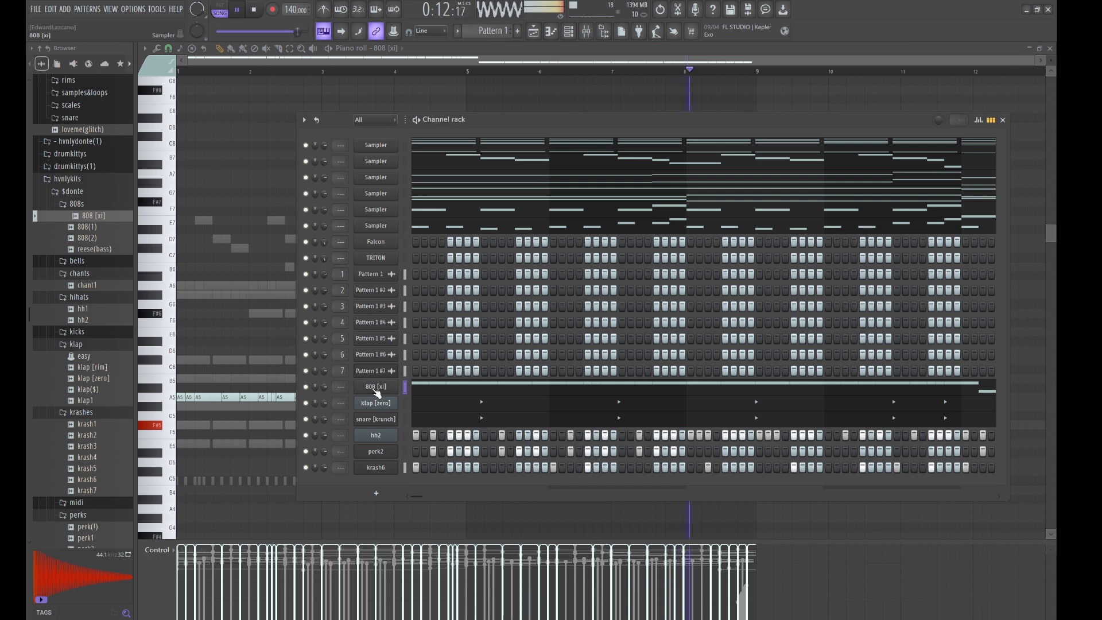
{"action": "left_click", "coordinate": [377, 391]}
{"action": "right_click", "coordinate": [336, 305]}
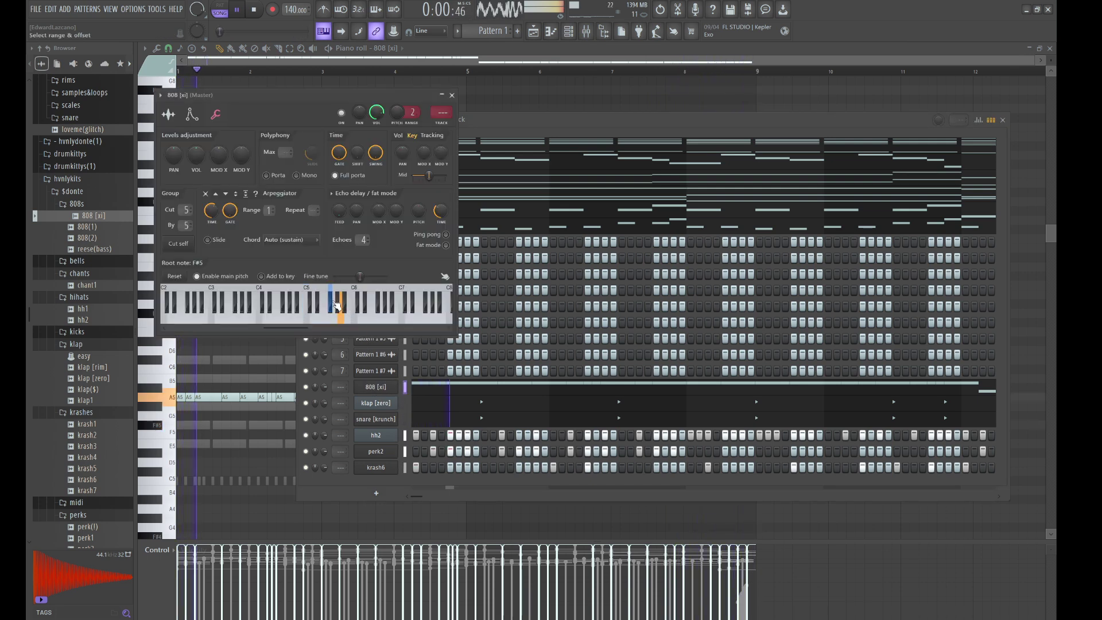
Route the 808 and drum channels to consecutive mixer tracks from insert 13, and send those tracks to insert 12 as a bus.
{"action": "left_click", "coordinate": [416, 481]}
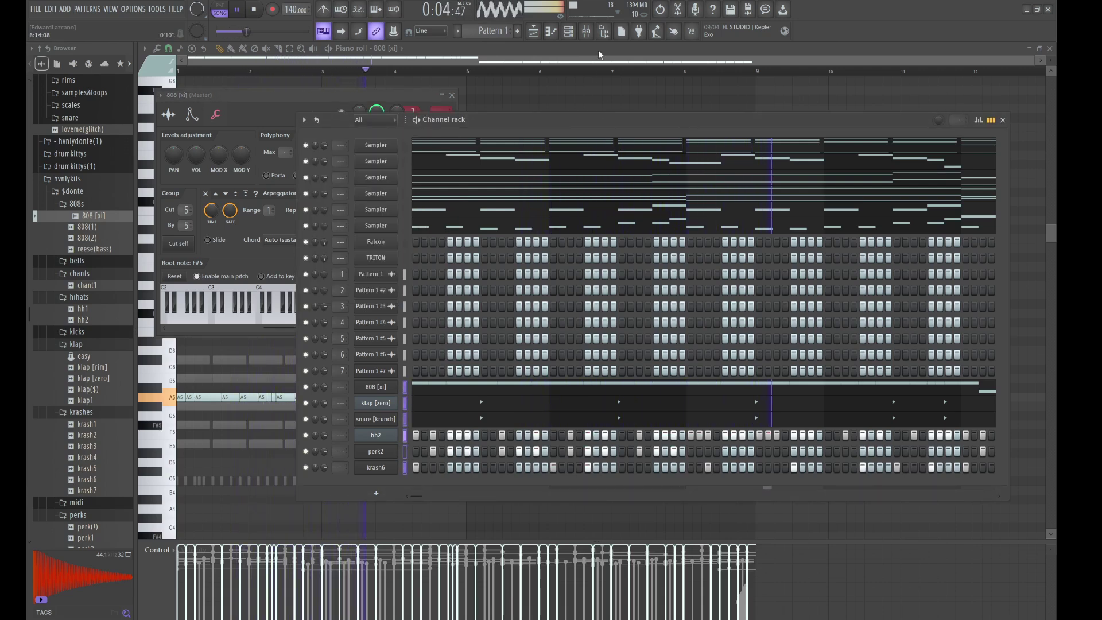
{"action": "left_click", "coordinate": [586, 30]}
{"action": "left_click", "coordinate": [501, 431]}
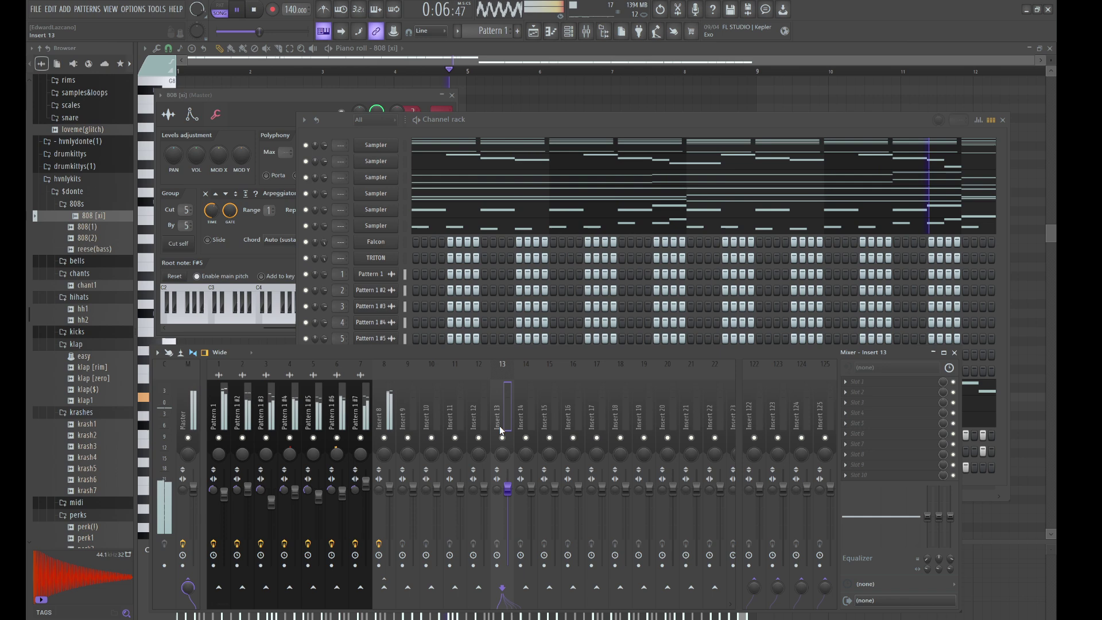
{"action": "key", "text": "ctrl+l"}
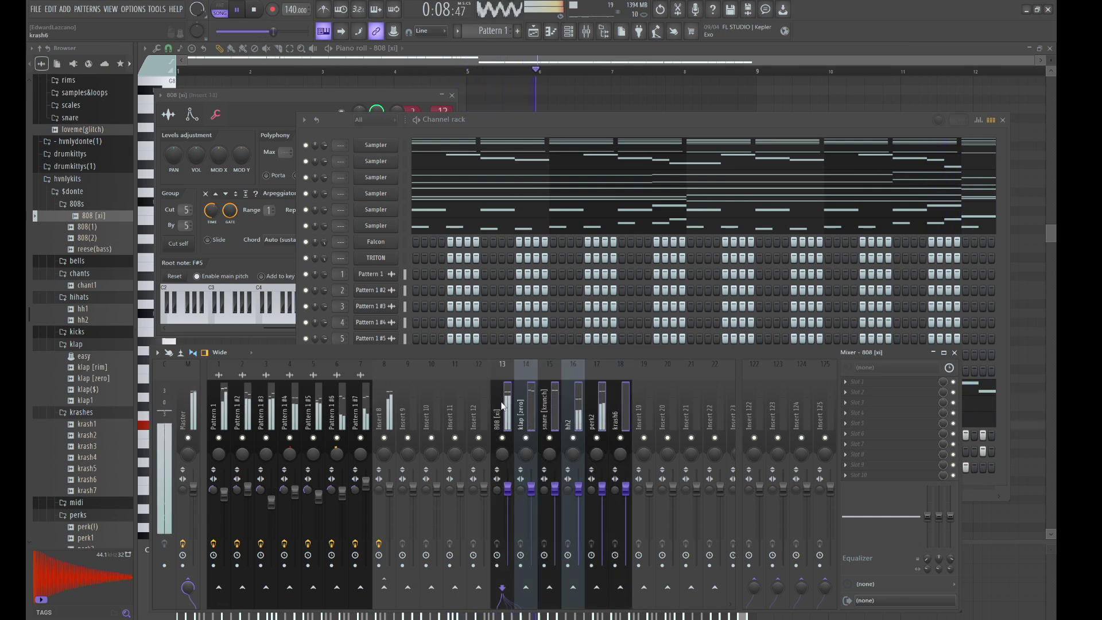
{"action": "left_click", "coordinate": [484, 404]}
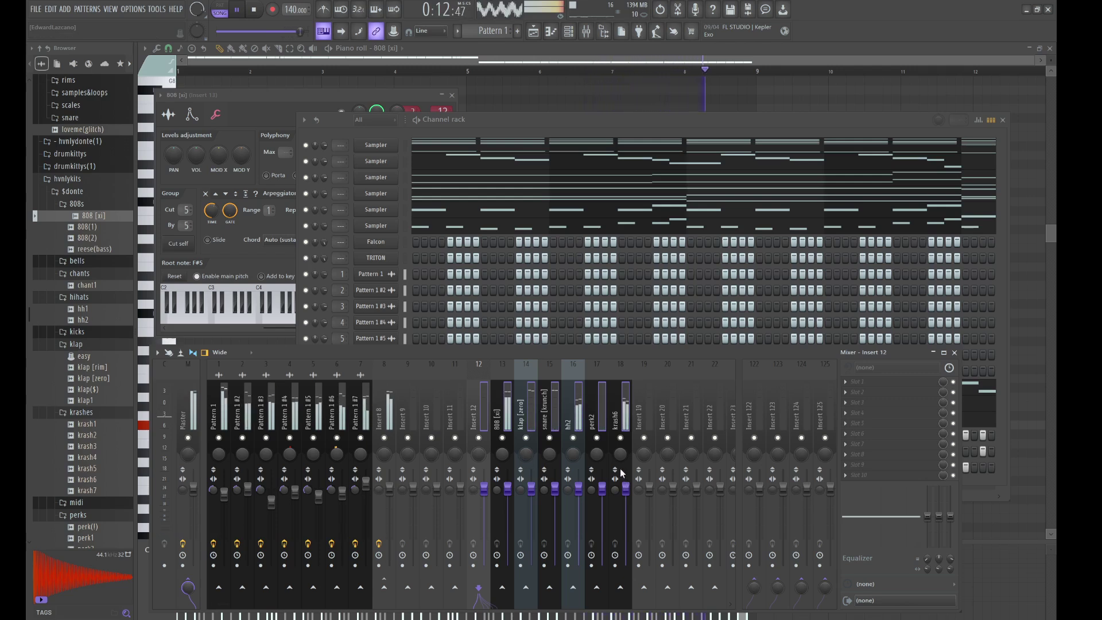
{"action": "left_click", "coordinate": [482, 429]}
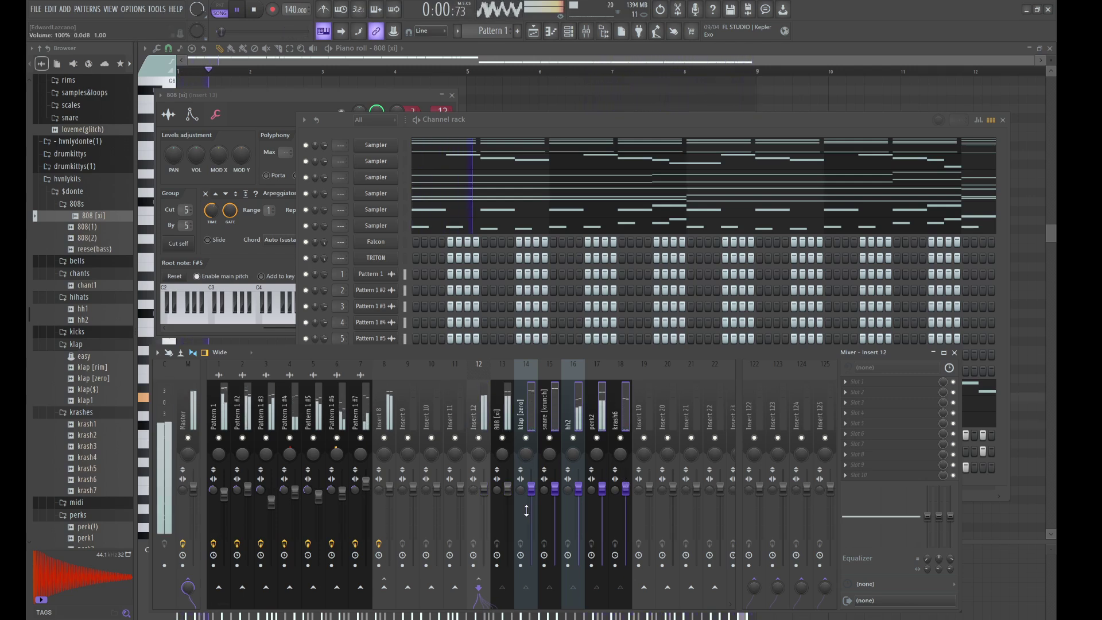
Isolate the 808 by pulling the other drum faders fully down, then lower the insert 12 bus fader and raise the 808 slightly.
{"action": "left_click", "coordinate": [496, 500]}
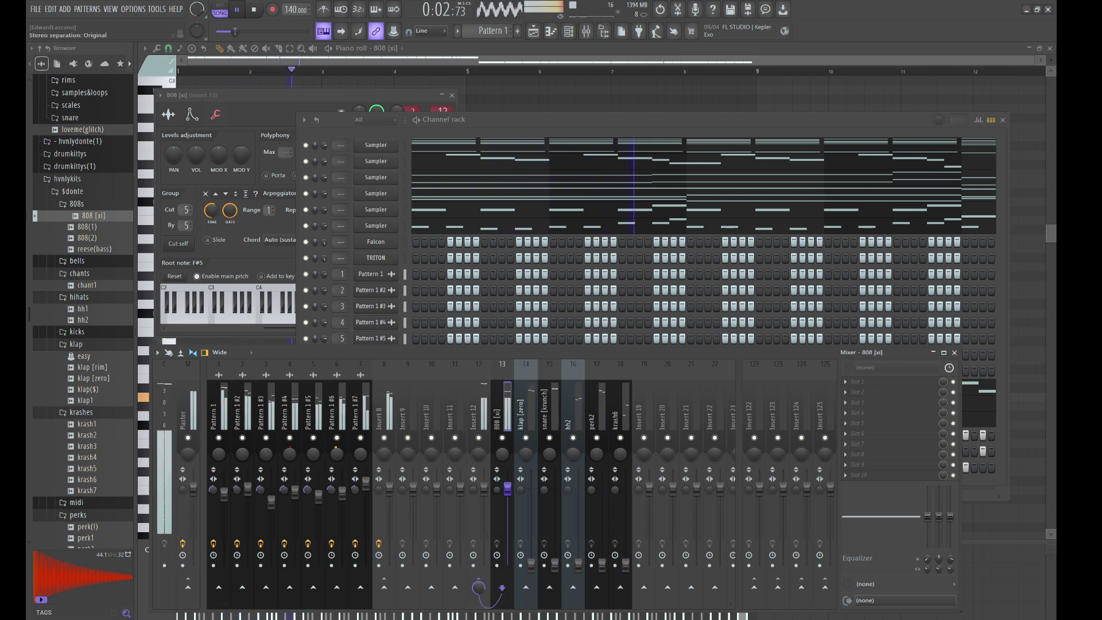
{"action": "left_click", "coordinate": [484, 493]}
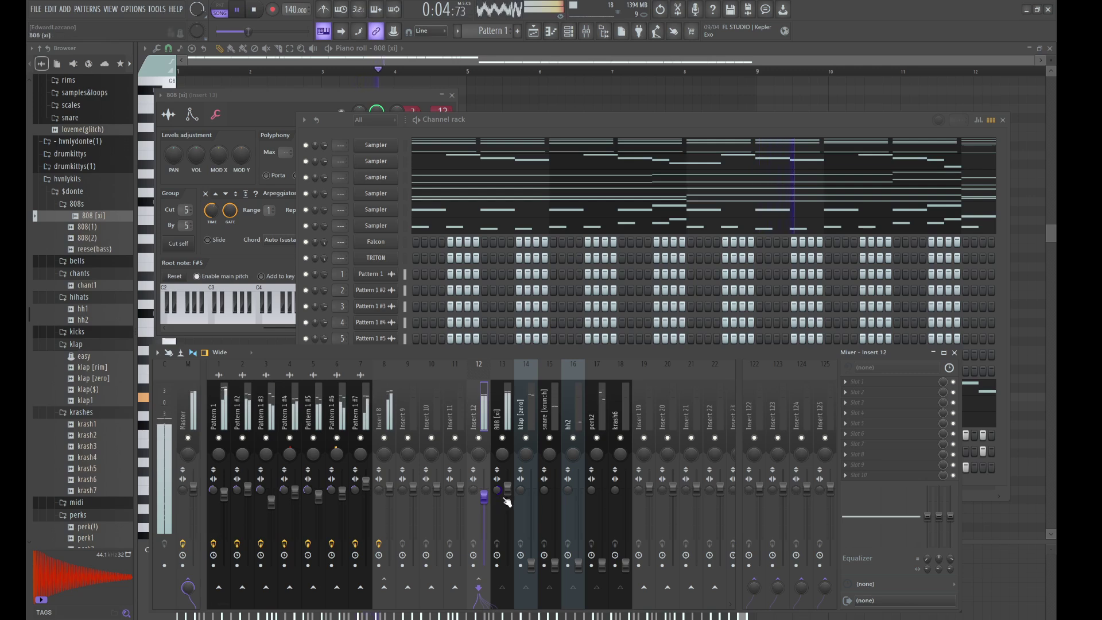
{"action": "left_click", "coordinate": [508, 489]}
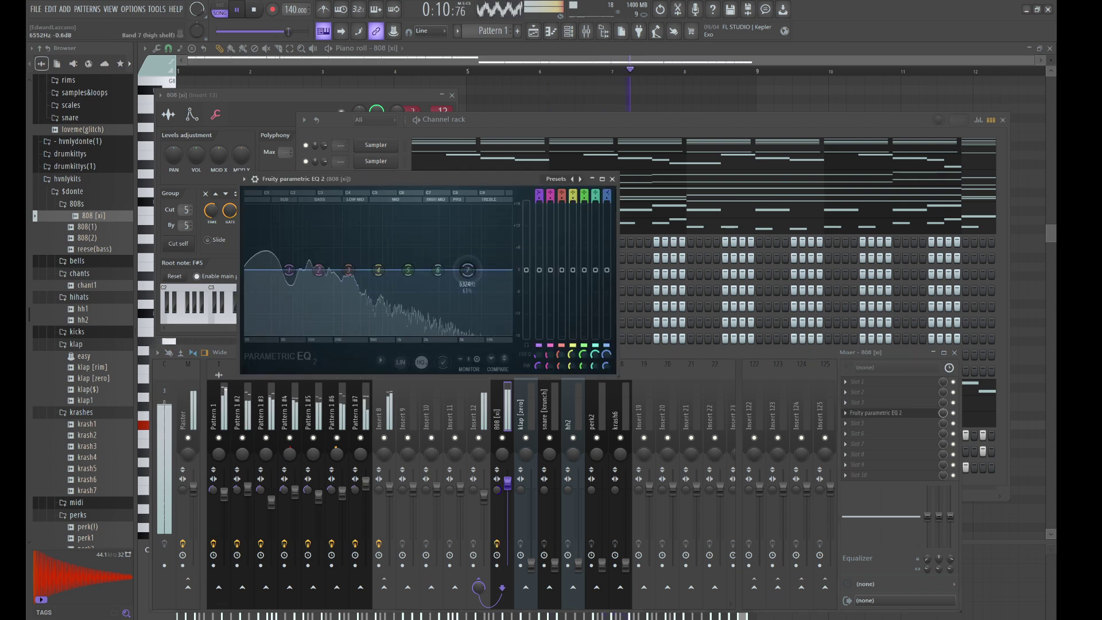
Shape the 808 with Fruity parametric EQ 2: roll off the highs with band 7, and boost band 2 in the mids and band 4 around 110 Hz.
{"action": "left_click_drag", "start_coordinate": [468, 270], "coordinate": [454, 333]}
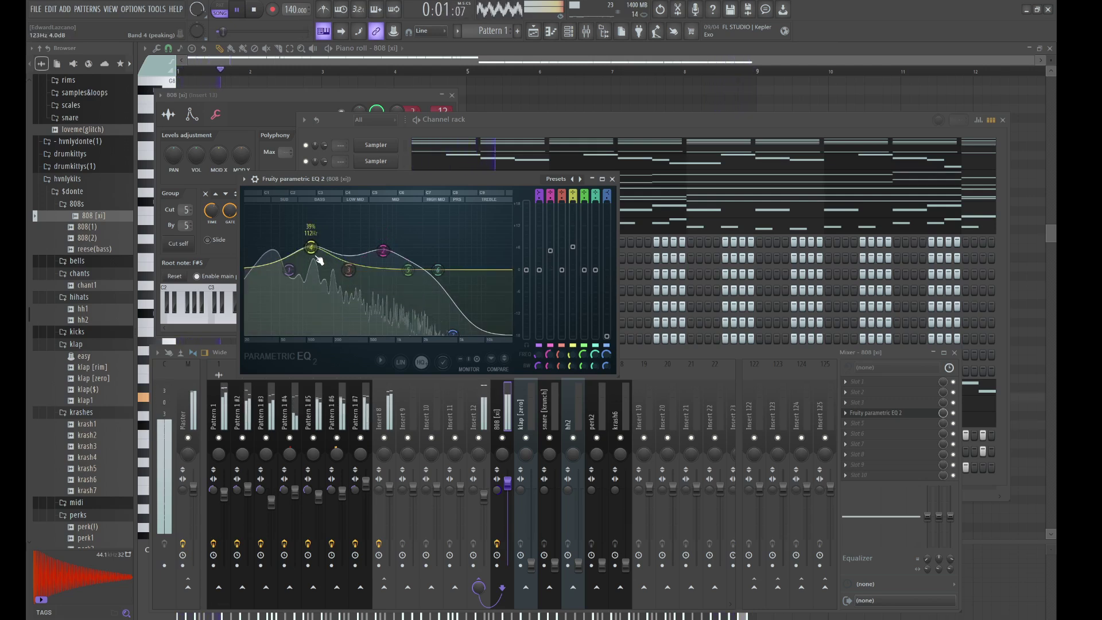
{"action": "left_click_drag", "start_coordinate": [318, 258], "coordinate": [310, 252]}
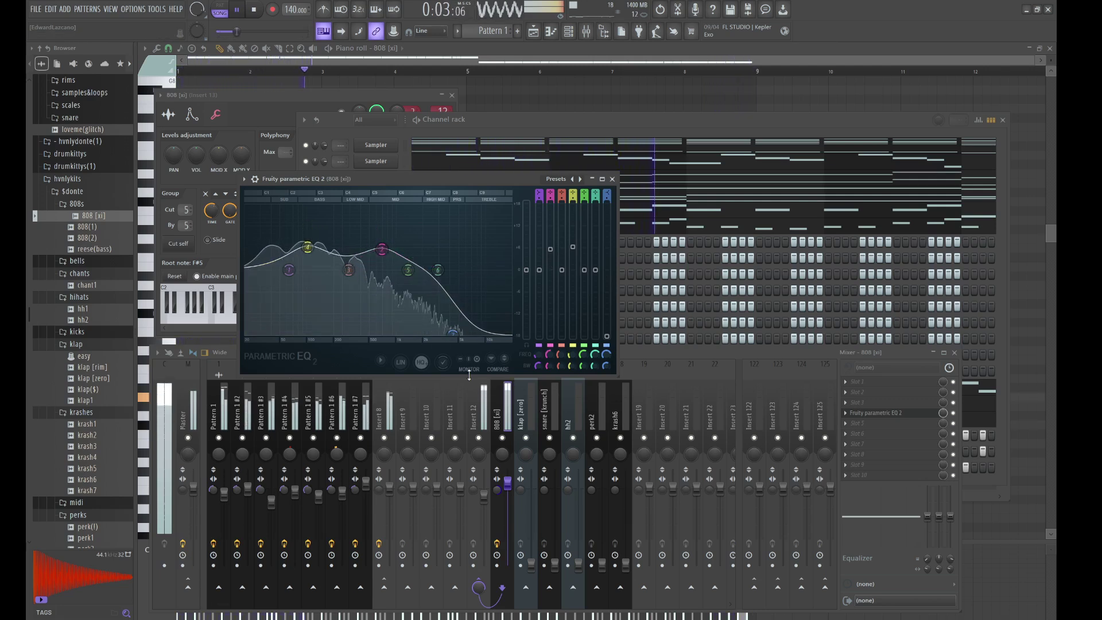
Raise the klap and snare faders; cut both tracks by 18 at 90 Hz, and boost the klap 4.8 at 3.1 kHz and the snare 4.1 at 3.3 kHz.
{"action": "left_click", "coordinate": [529, 434]}
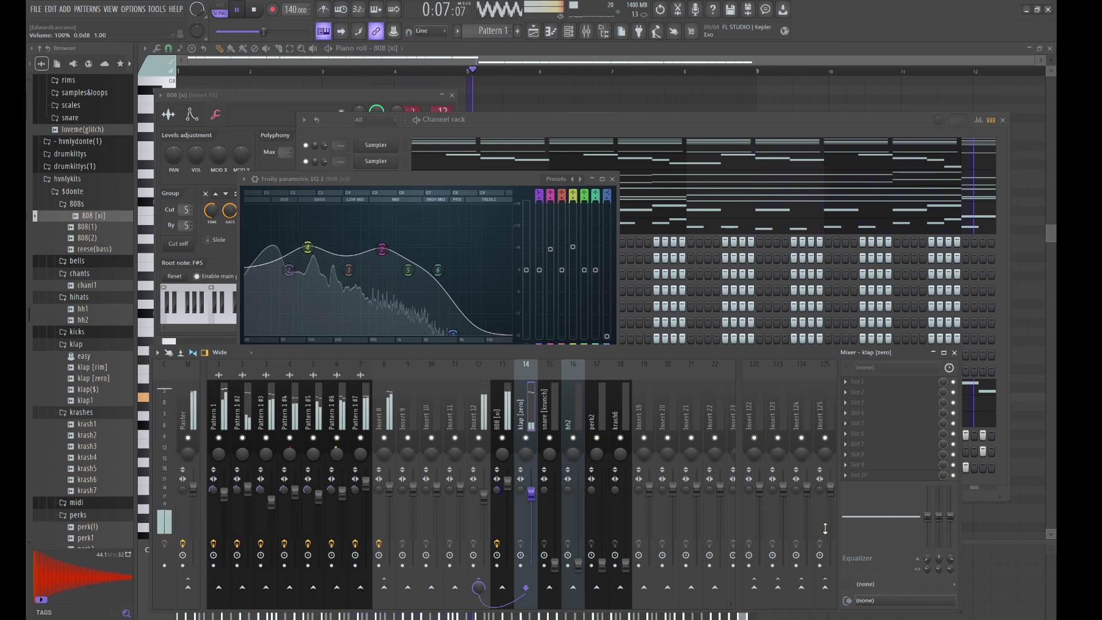
{"action": "left_click_drag", "start_coordinate": [927, 516], "coordinate": [927, 544]}
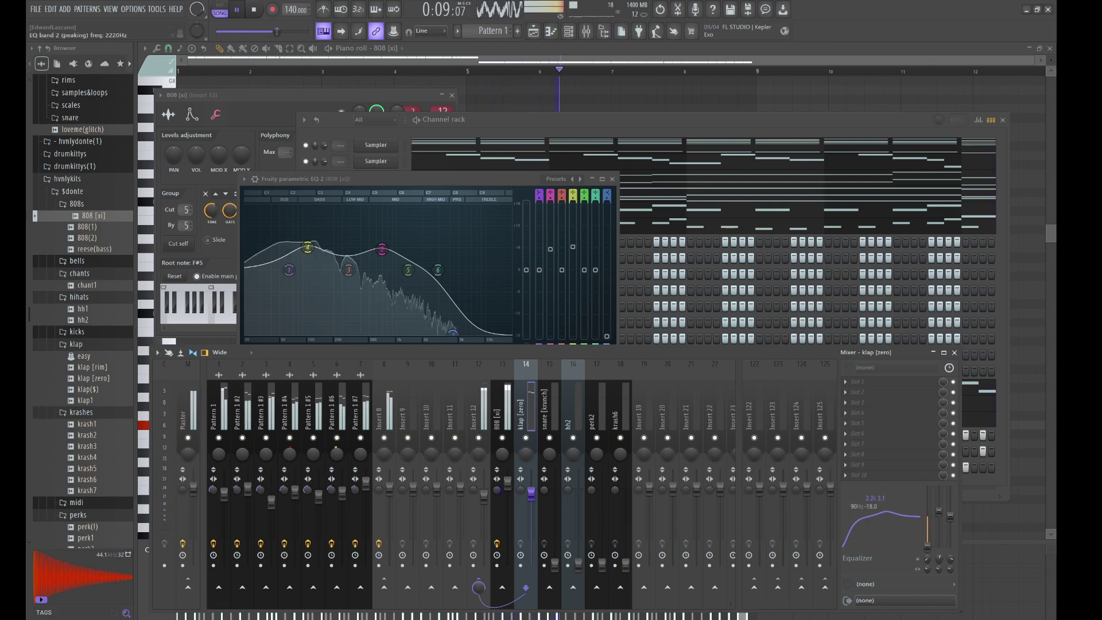
{"action": "left_click_drag", "start_coordinate": [887, 512], "coordinate": [893, 508]}
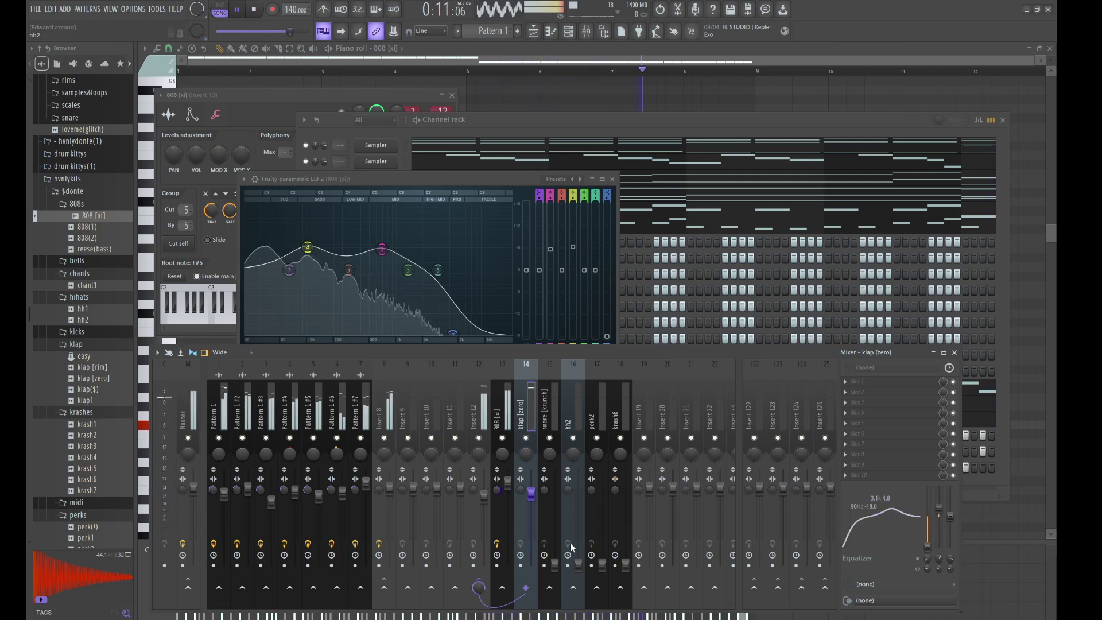
{"action": "left_click_drag", "start_coordinate": [555, 565], "coordinate": [554, 499]}
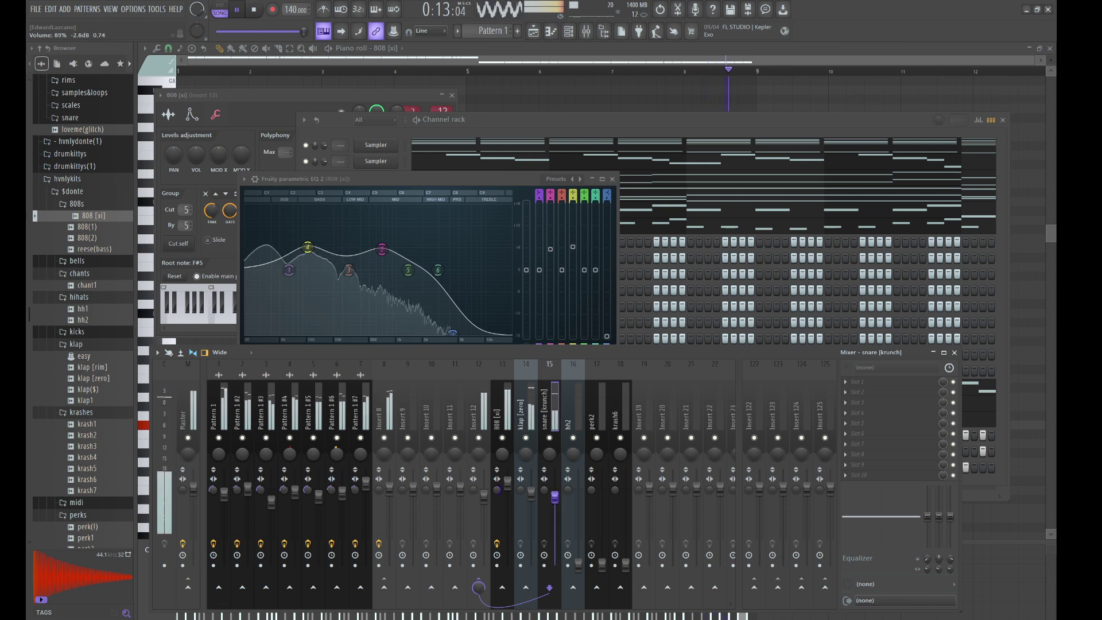
{"action": "left_click_drag", "start_coordinate": [884, 517], "coordinate": [891, 513]}
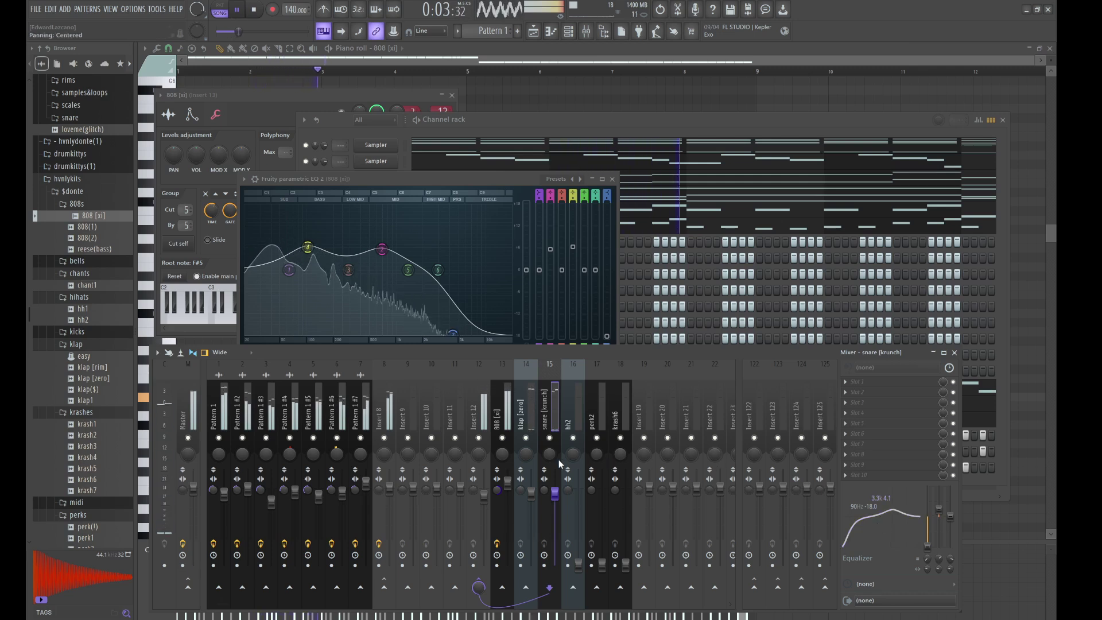
Raise the hh2 fader, cut its low EQ band by 18 at 90 Hz and boost its mid band around 3.9 kHz.
{"action": "left_click", "coordinate": [578, 493]}
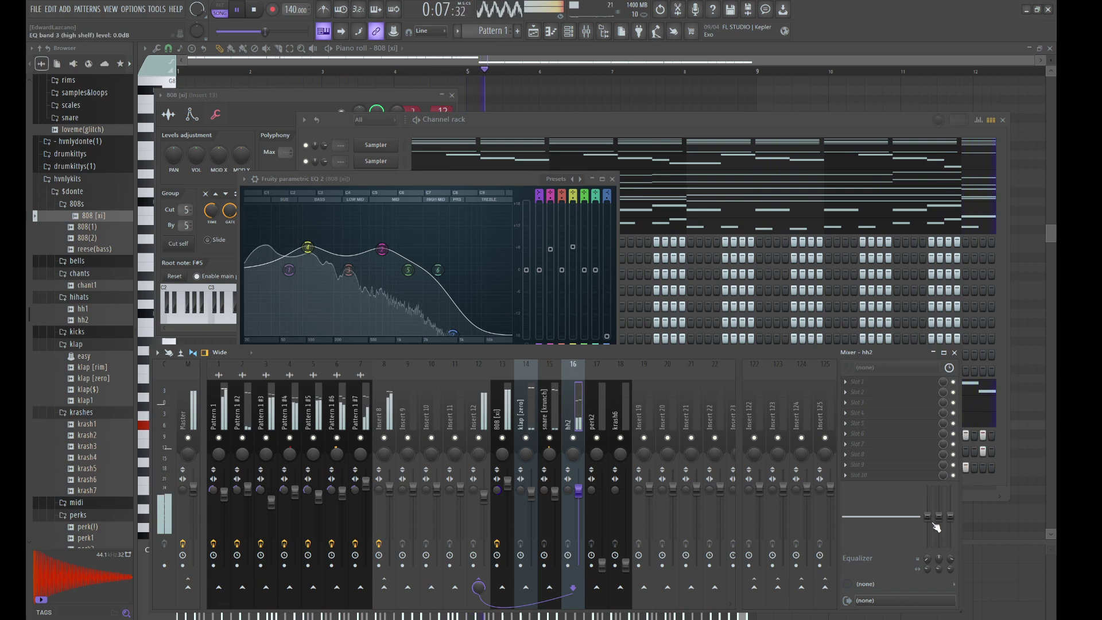
{"action": "left_click_drag", "start_coordinate": [927, 516], "coordinate": [928, 546]}
{"action": "left_click_drag", "start_coordinate": [884, 516], "coordinate": [893, 509]}
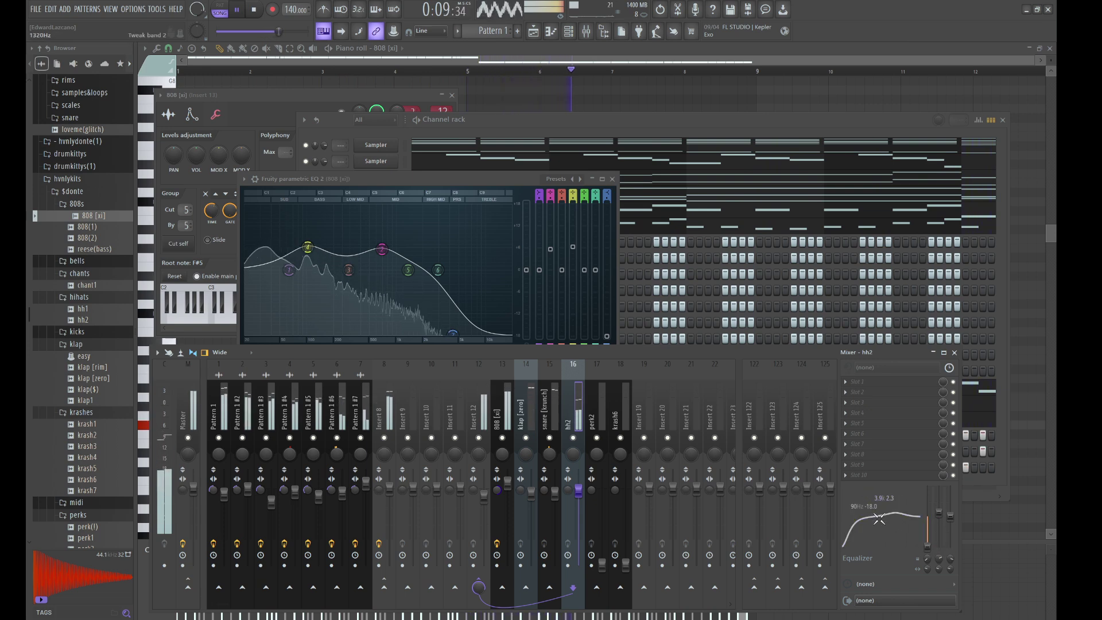
Raise the perk2 fader, cut its low EQ band fully and adjust its mid band.
{"action": "left_click", "coordinate": [604, 541]}
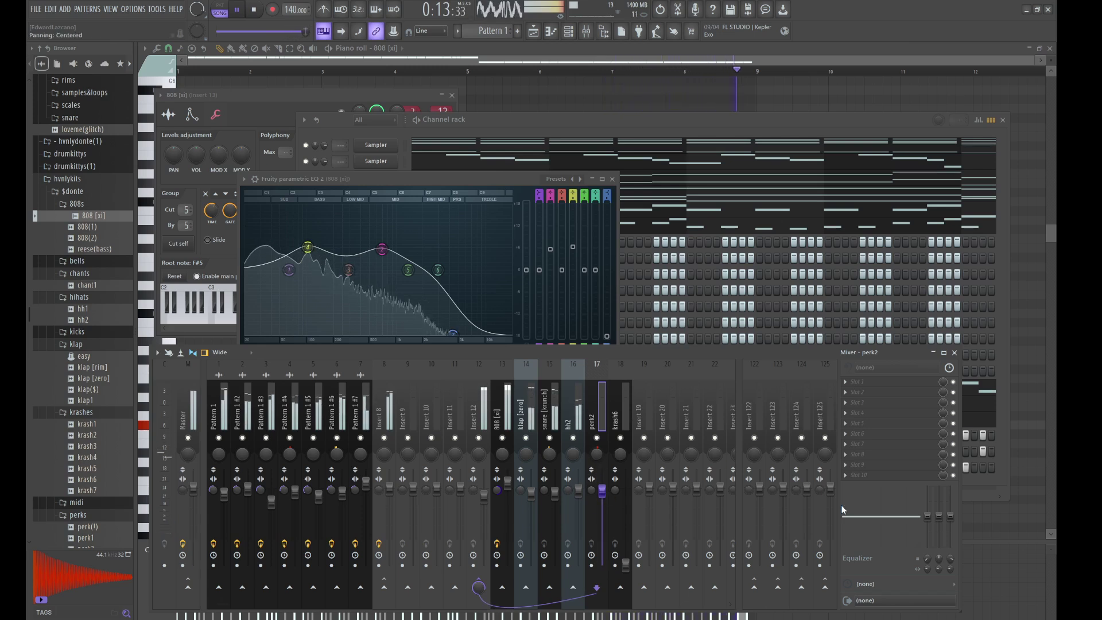
{"action": "left_click_drag", "start_coordinate": [929, 516], "coordinate": [928, 547]}
{"action": "left_click_drag", "start_coordinate": [884, 516], "coordinate": [887, 529]}
Raise the krash6 fader, cut its low EQ band by 18 at 90 Hz and boost its mid band by 4.3 at 4.0 kHz.
{"action": "left_click", "coordinate": [628, 416]}
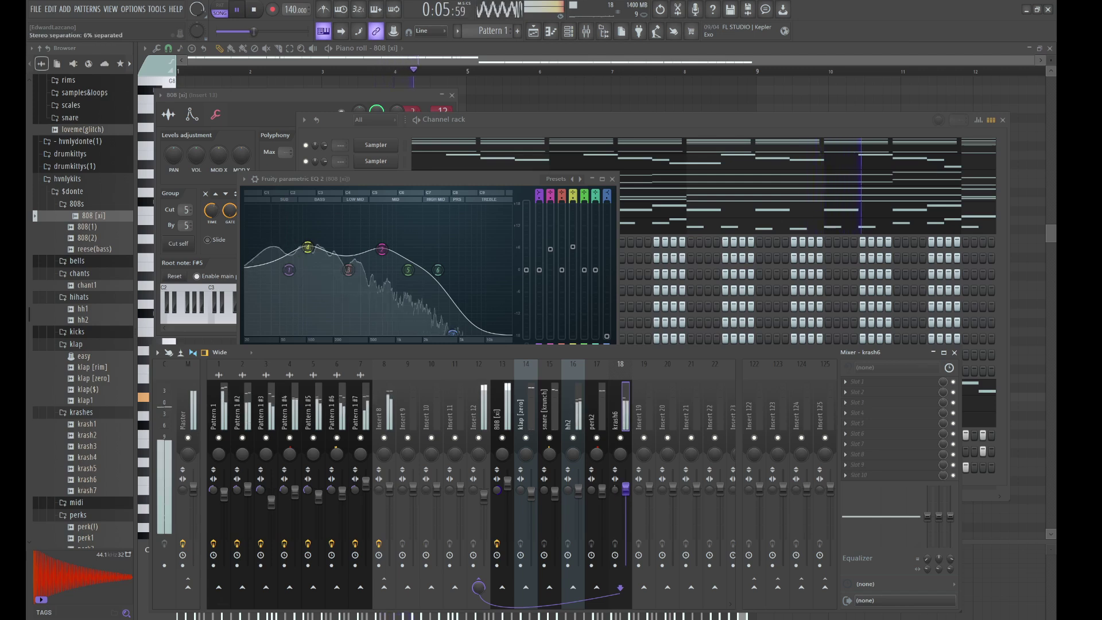
{"action": "left_click_drag", "start_coordinate": [856, 517], "coordinate": [861, 507]}
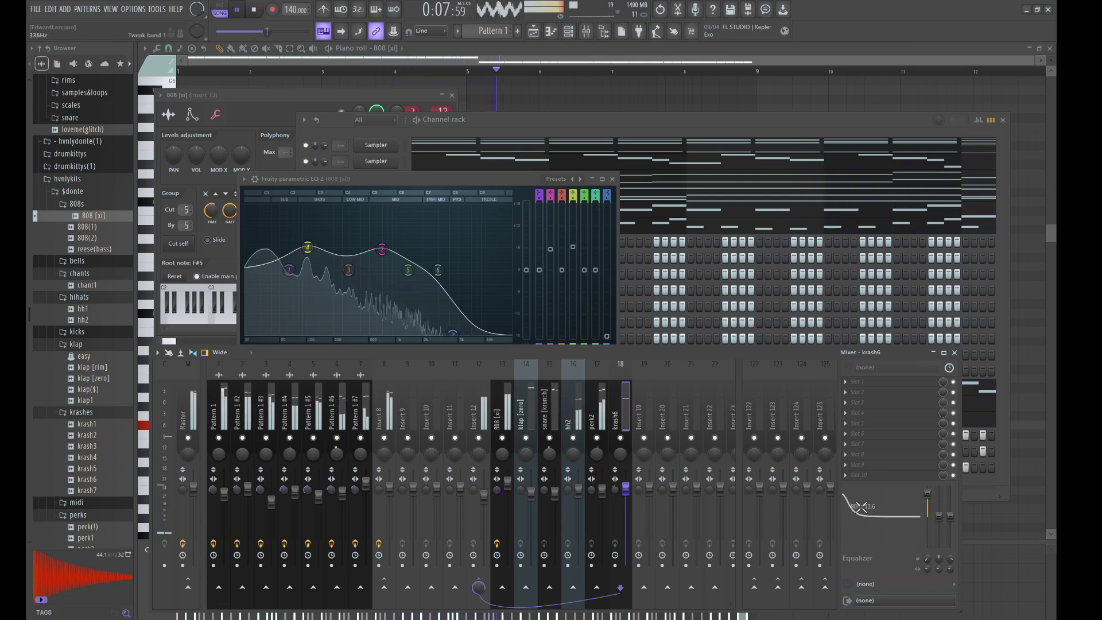
{"action": "left_click_drag", "start_coordinate": [929, 515], "coordinate": [929, 551]}
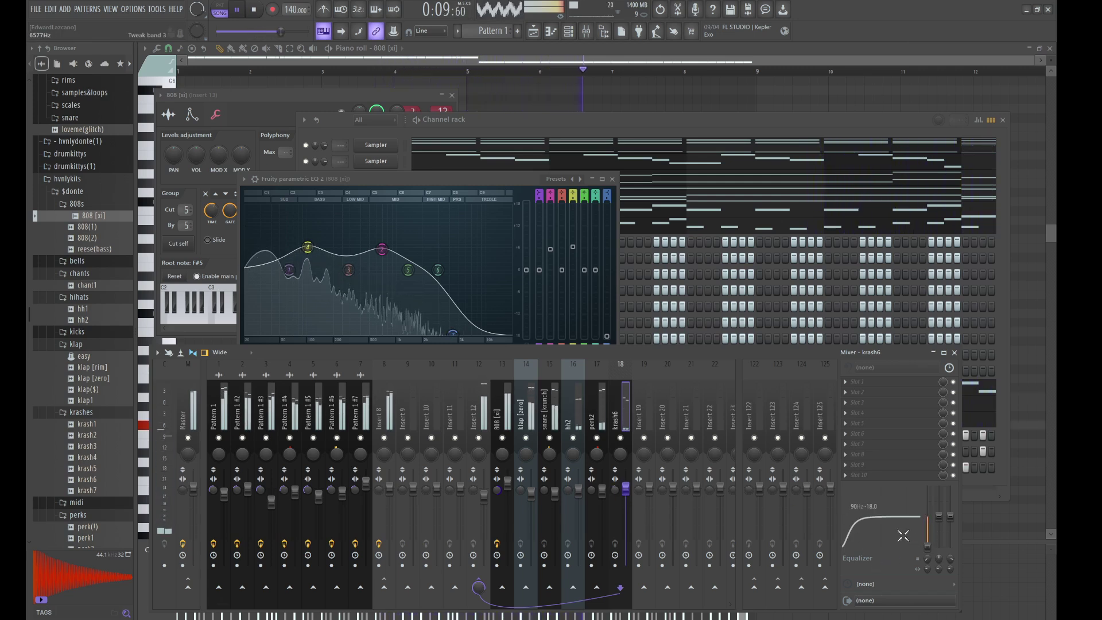
{"action": "left_click_drag", "start_coordinate": [883, 518], "coordinate": [896, 509]}
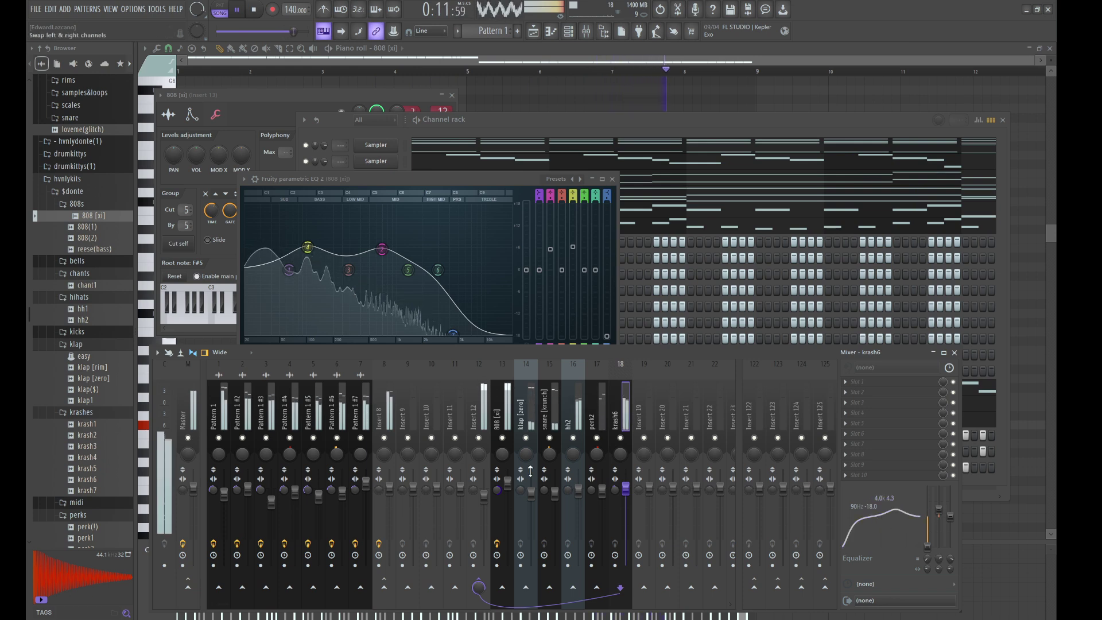
Add Pro-C 2 with the Groovy Glue 01 bM preset to the insert 12 bus, followed by Fruity parametric EQ 2.
{"action": "left_click", "coordinate": [482, 413]}
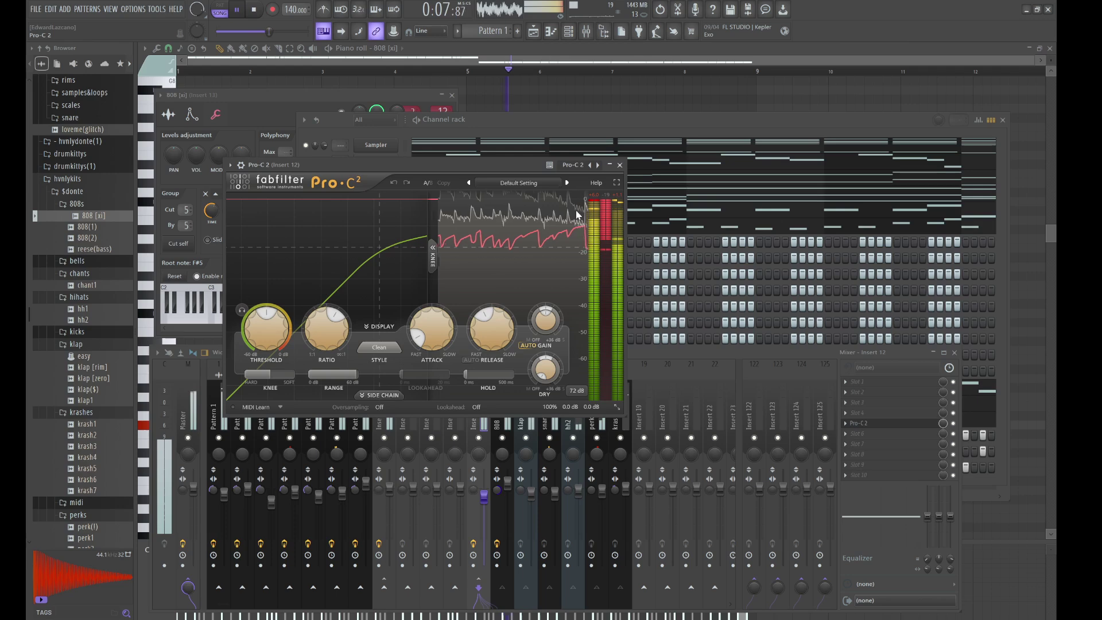
{"action": "left_click", "coordinate": [718, 236]}
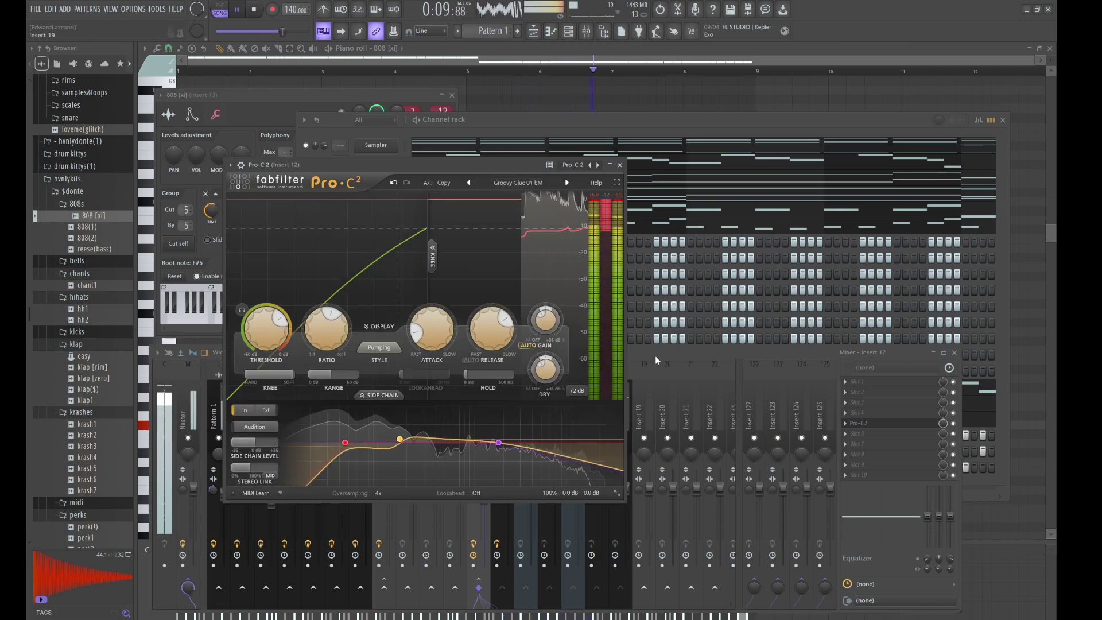
{"action": "left_click", "coordinate": [636, 354]}
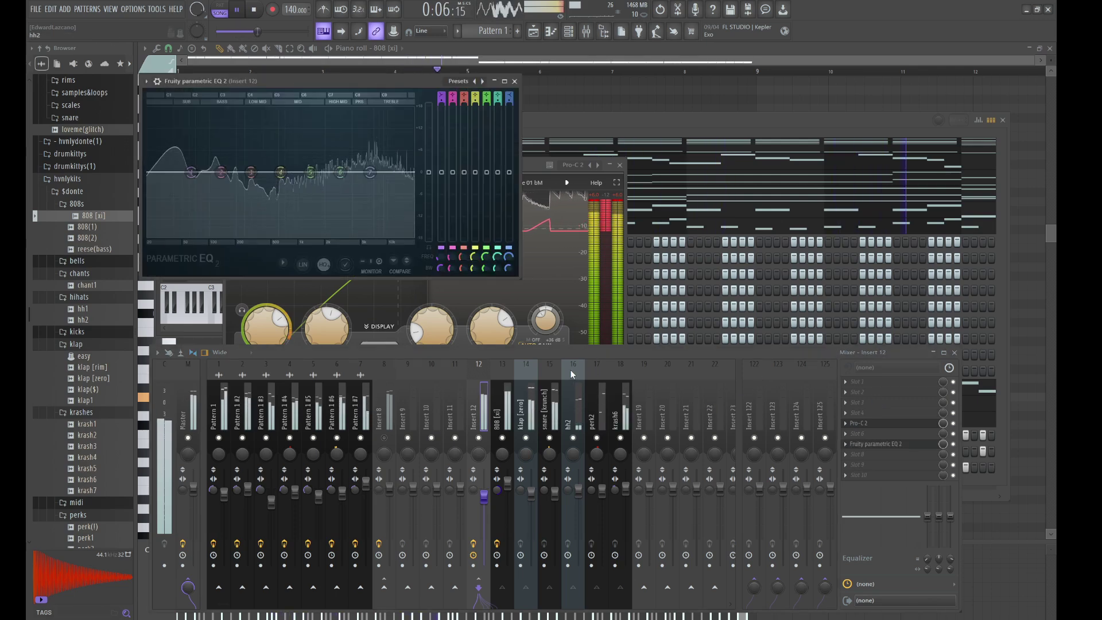
Bring up the playlist and show the mixer over it.
{"action": "left_click", "coordinate": [538, 33]}
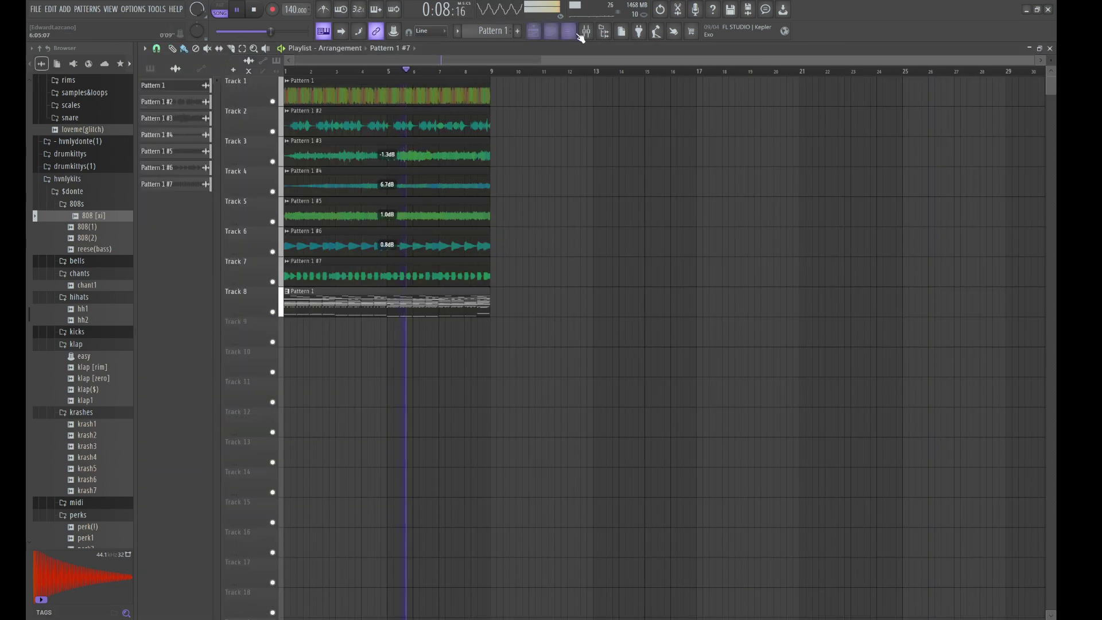
{"action": "left_click", "coordinate": [585, 33]}
{"action": "key", "text": "F9"}
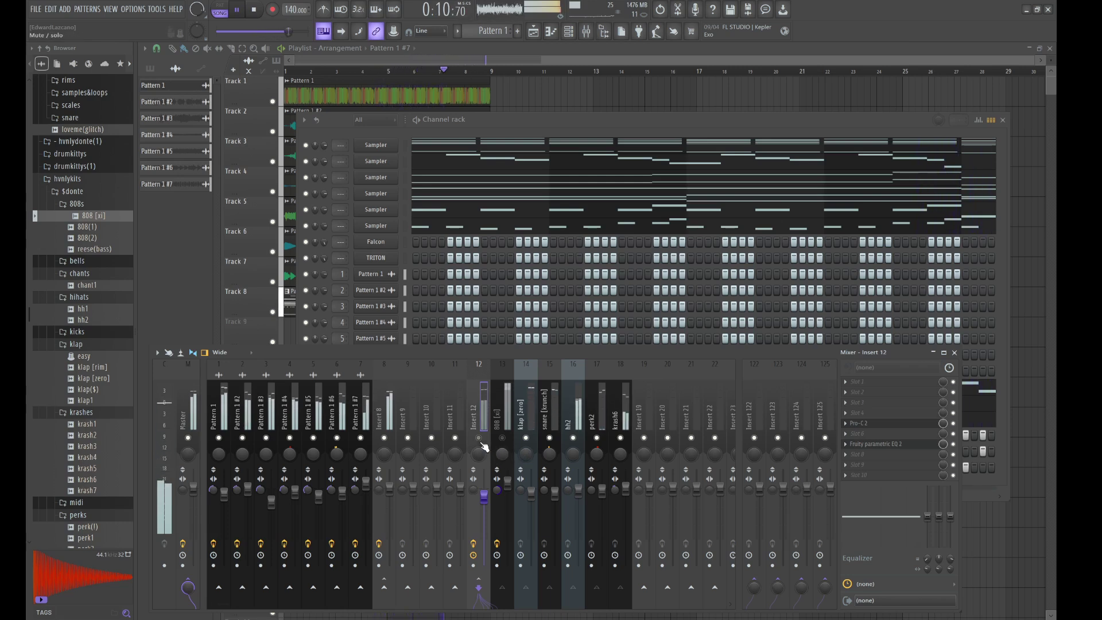
Unmute the 808 mixer track and mute the insert 12 bus.
{"action": "left_click", "coordinate": [503, 439]}
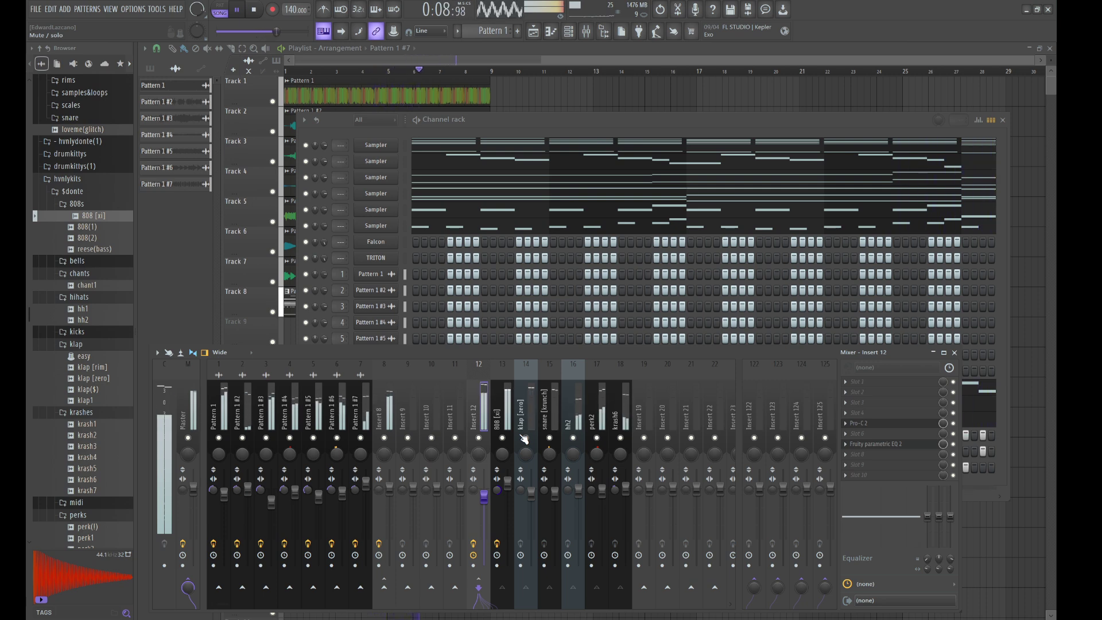
{"action": "left_click", "coordinate": [479, 438]}
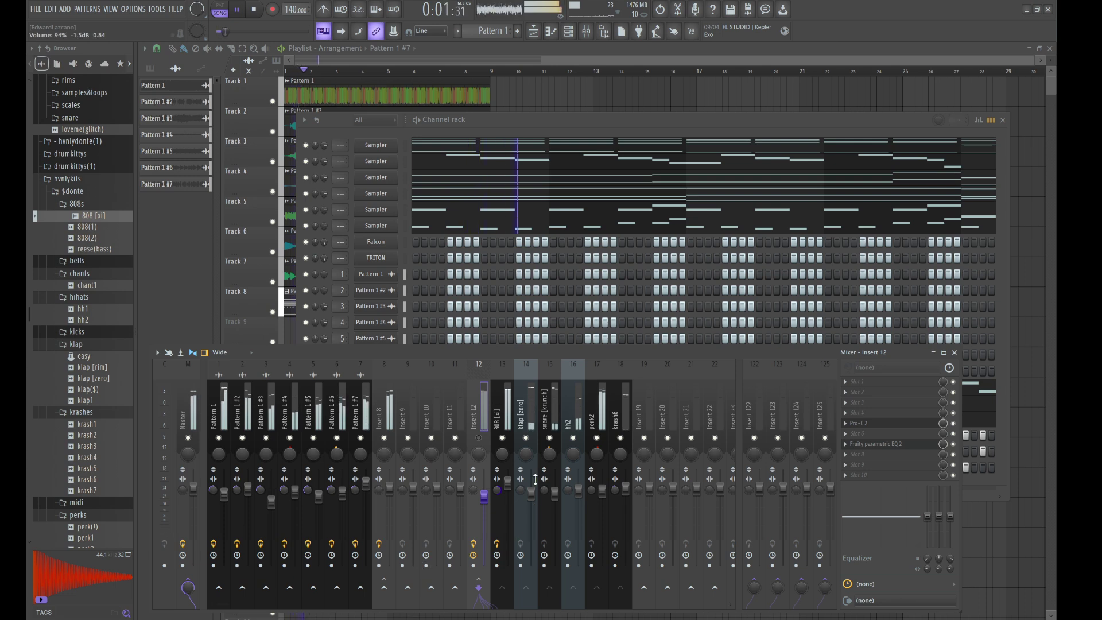